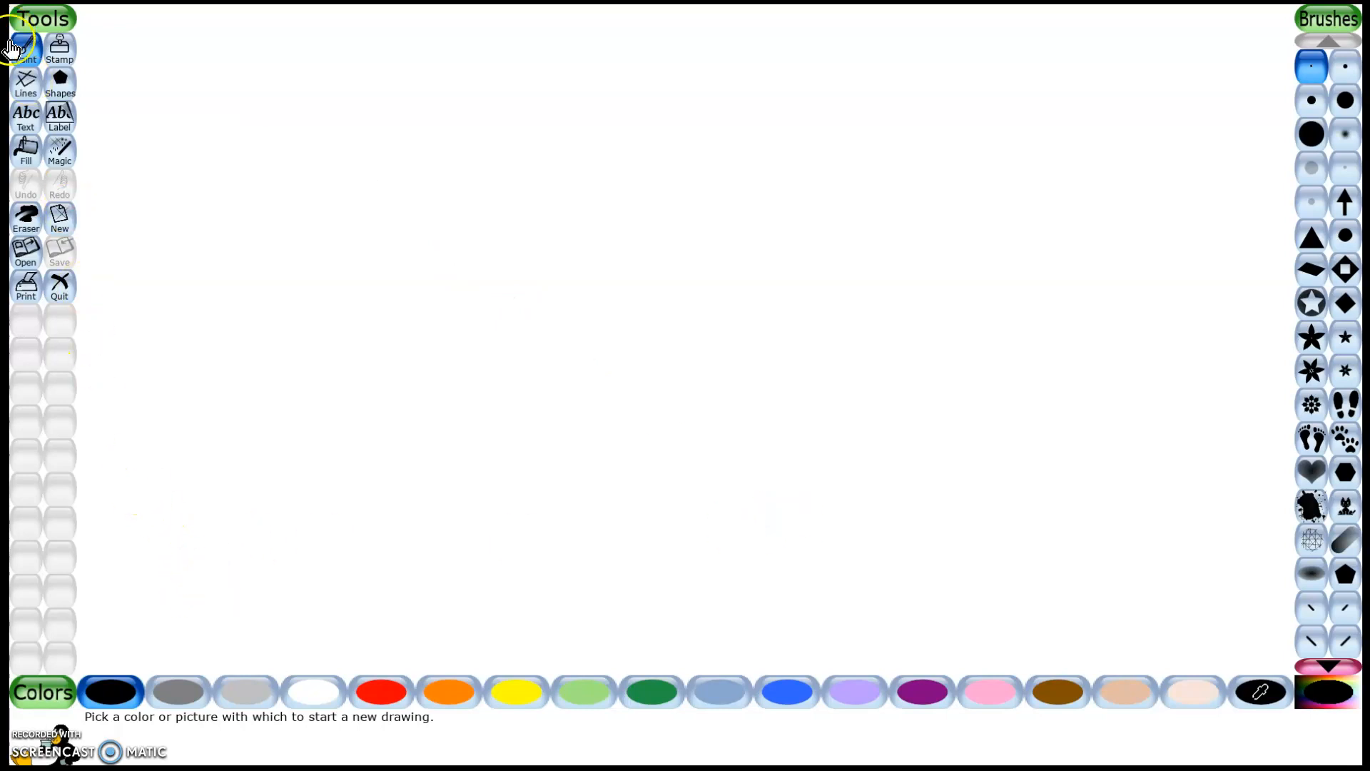
Paint a black freehand scribble across the canvas and a brown one at its lower right end.
mouse_move(235, 163)
left_mouse_down()
mouse_move(291, 180)
mouse_move(443, 164)
mouse_move(489, 254)
mouse_move(636, 428)
mouse_move(875, 217)
mouse_move(966, 207)
mouse_move(860, 305)
left_mouse_up()
left_click(1060, 686)
mouse_move(1021, 289)
left_mouse_down()
mouse_move(939, 549)
mouse_move(907, 412)
mouse_move(1027, 488)
mouse_move(907, 423)
mouse_move(977, 503)
left_mouse_up()
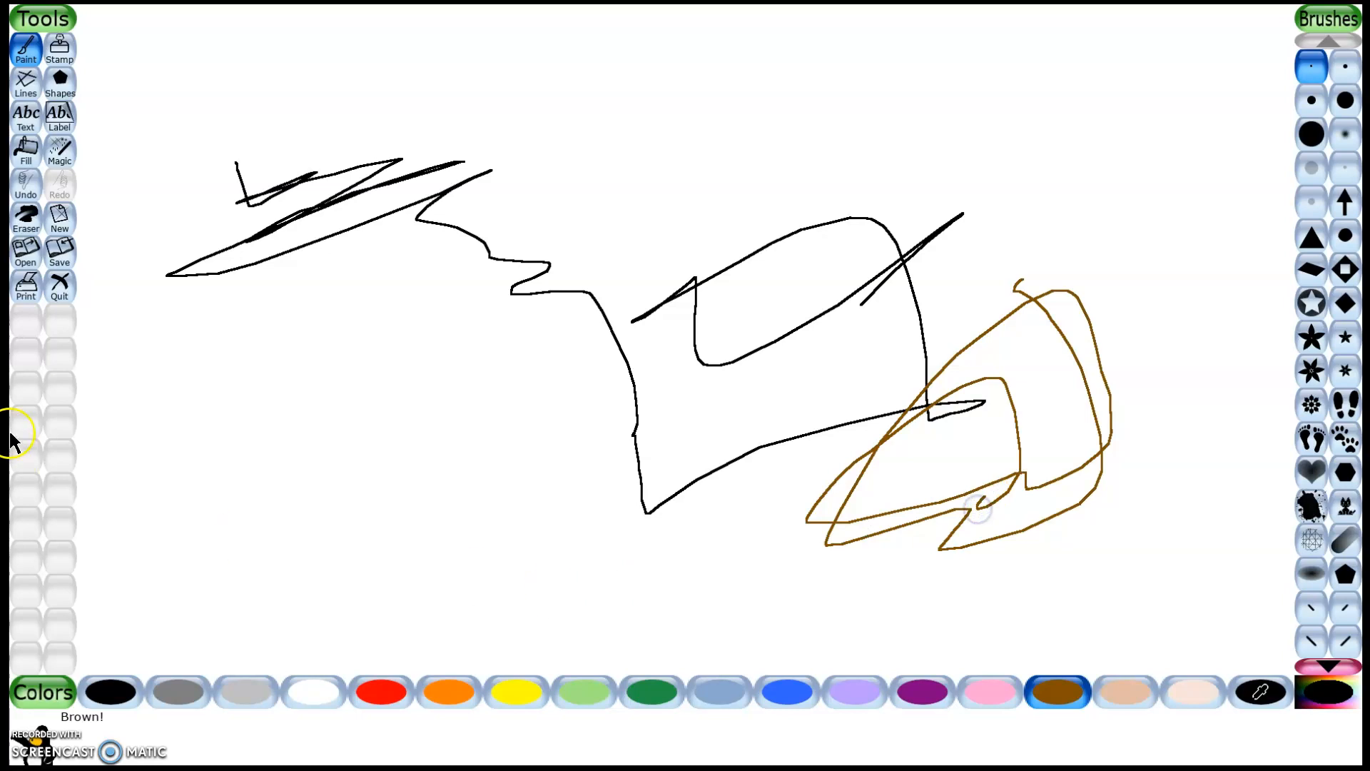
Undo the scribbles and start a new drawing with a white background, without saving the current picture.
left_click(26, 151)
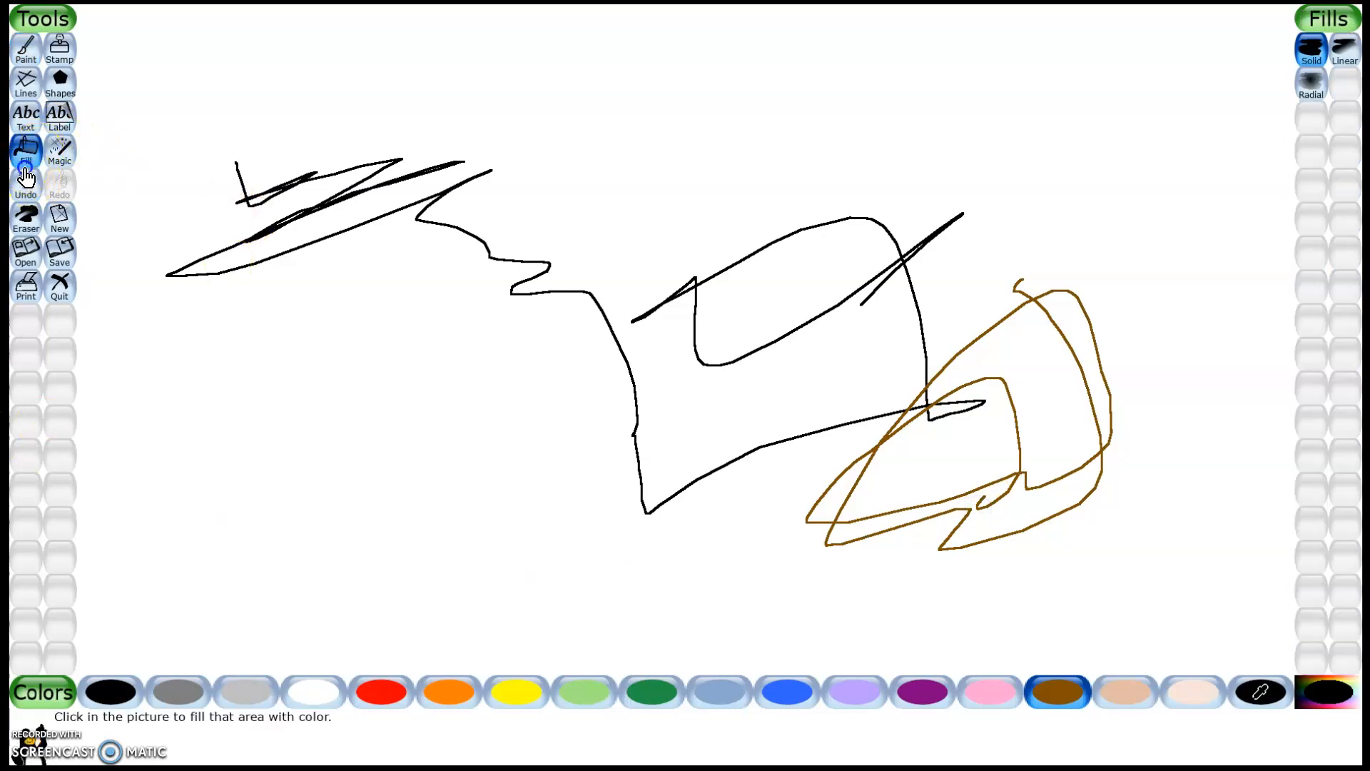
left_click(27, 179)
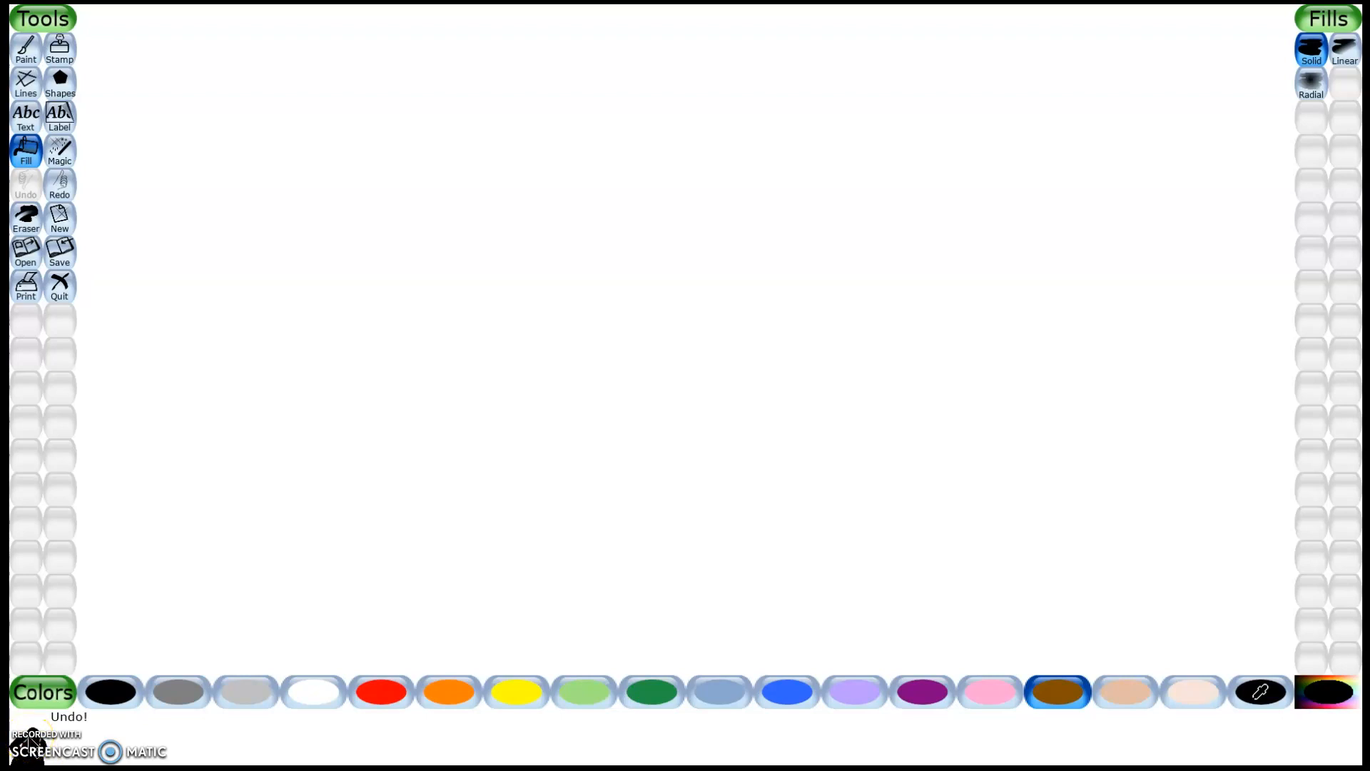
left_click(57, 212)
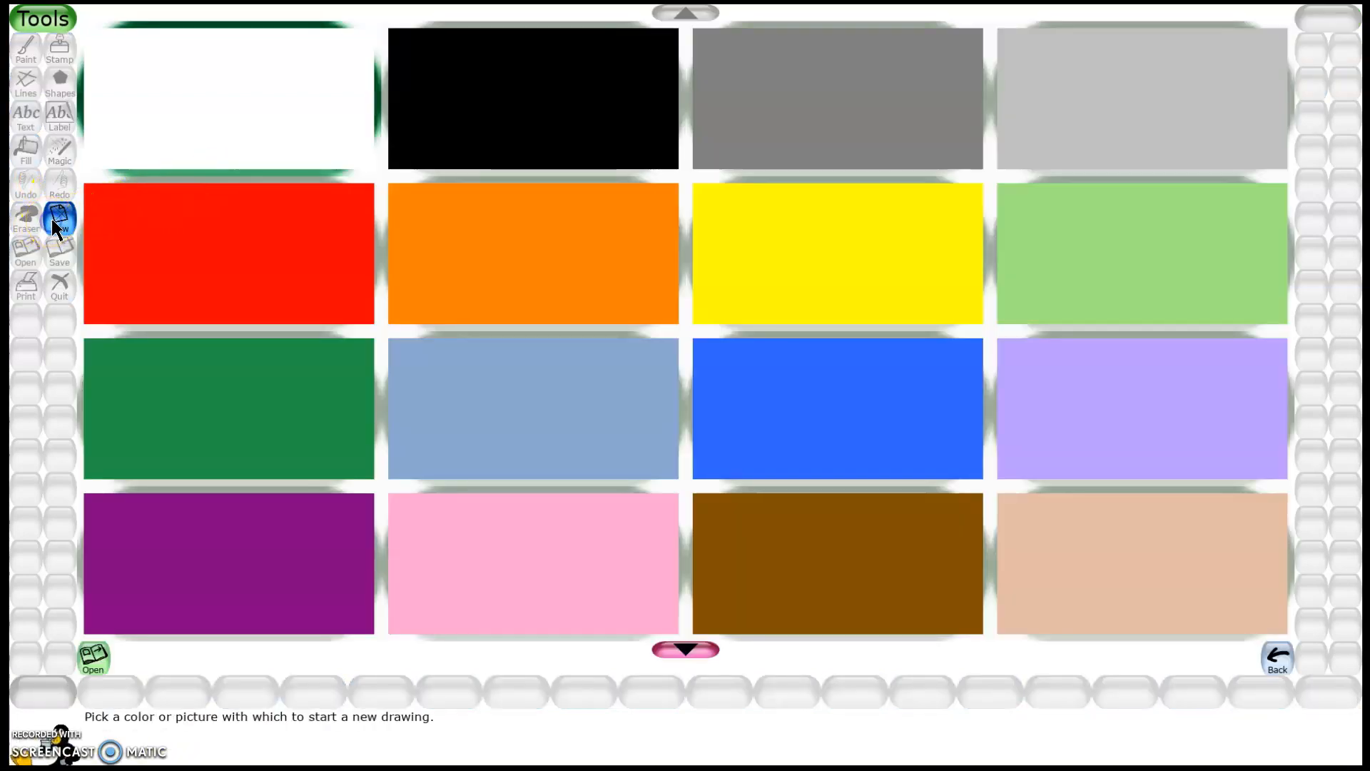
left_click(192, 121)
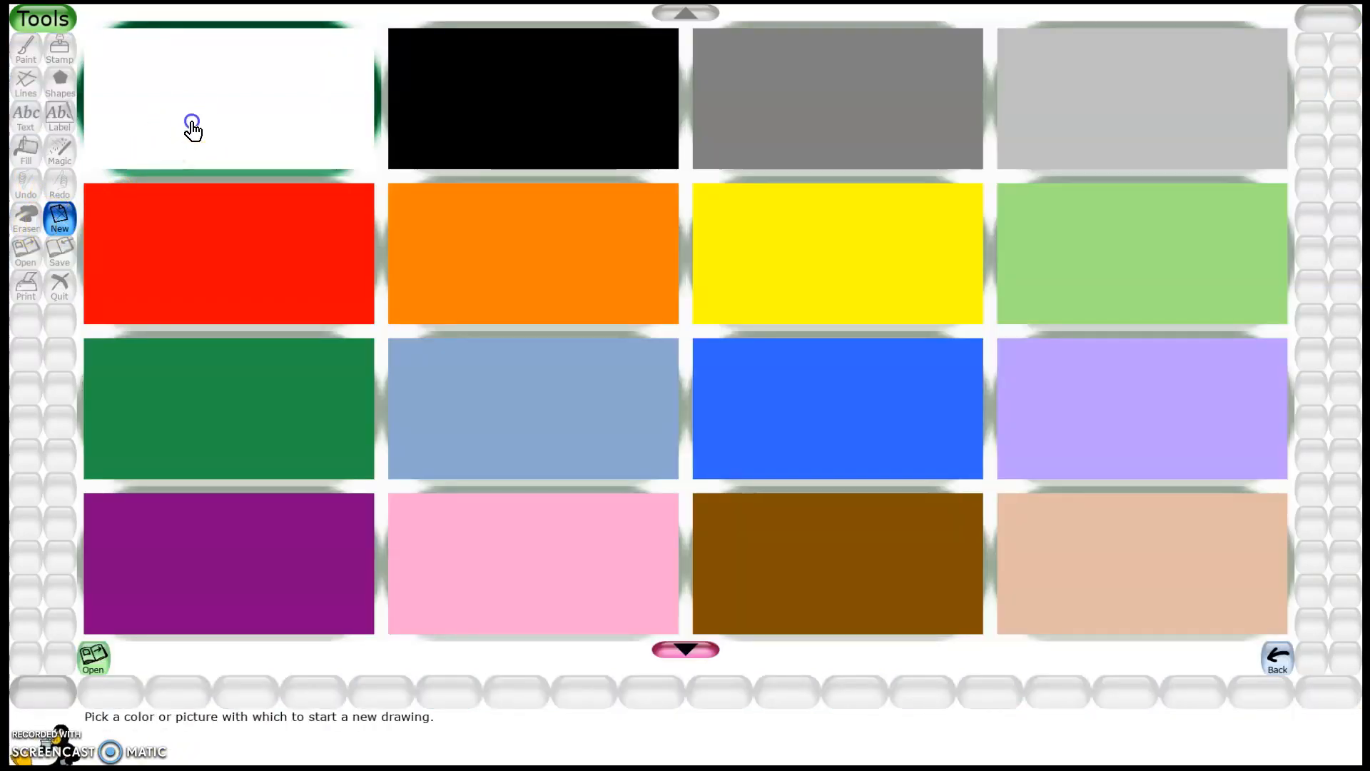
left_click(280, 131)
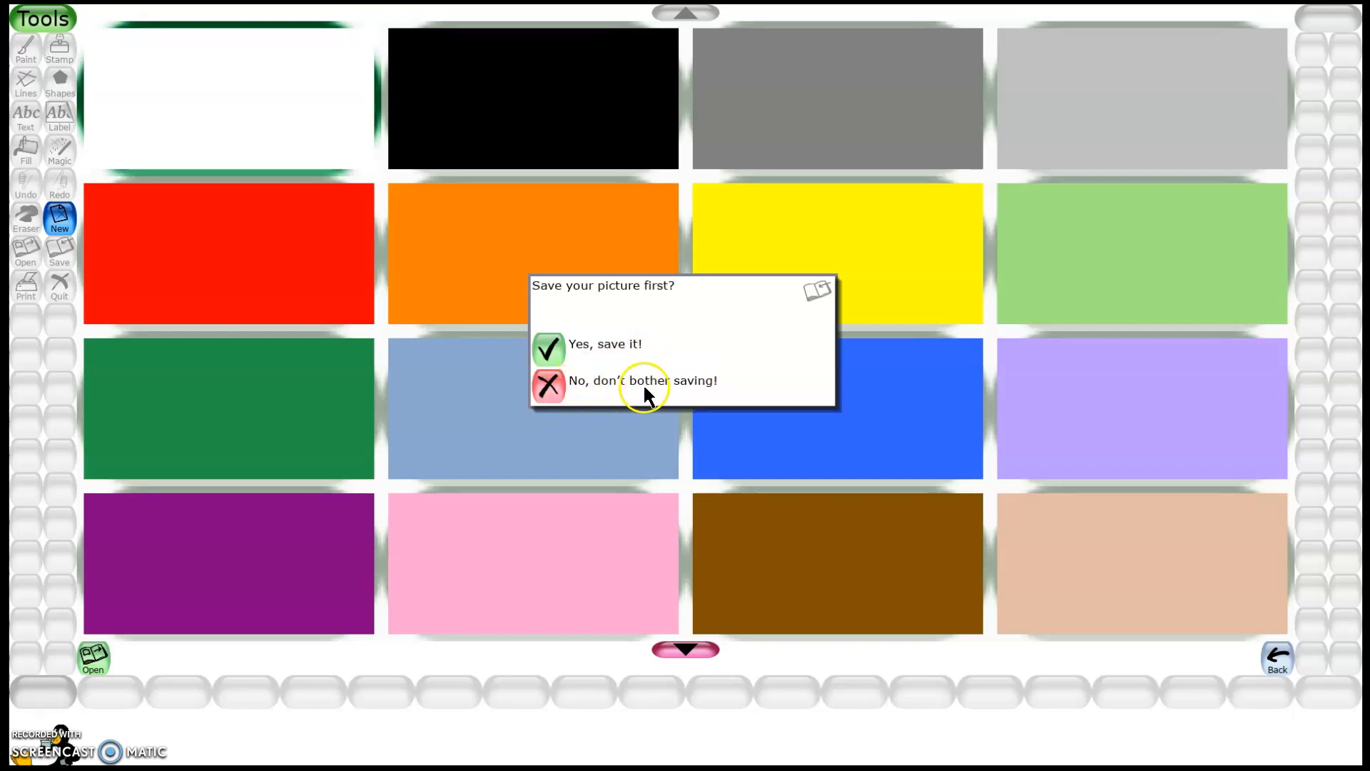
left_click(549, 385)
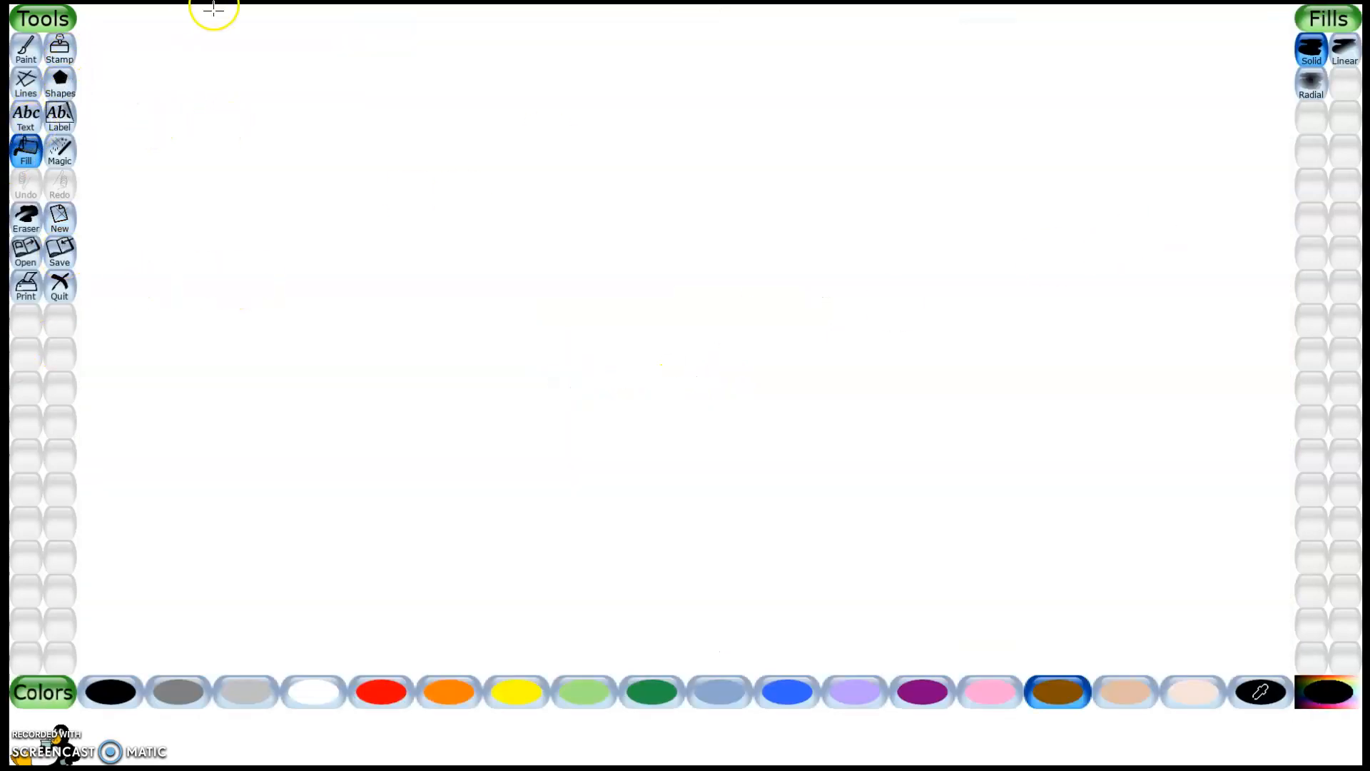
Stamp eight roosters around the middle and right half of the canvas.
left_click(51, 64)
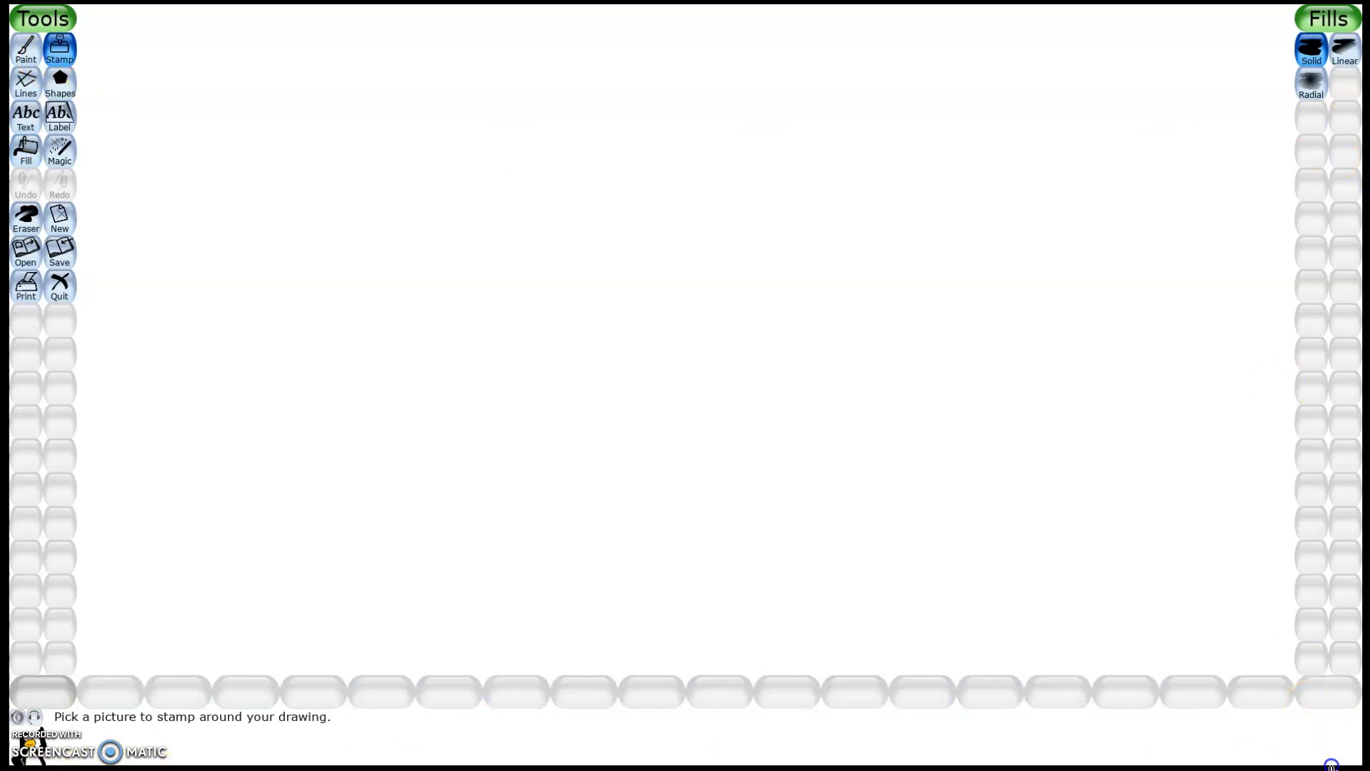
scroll(1321, 382, "down", 4)
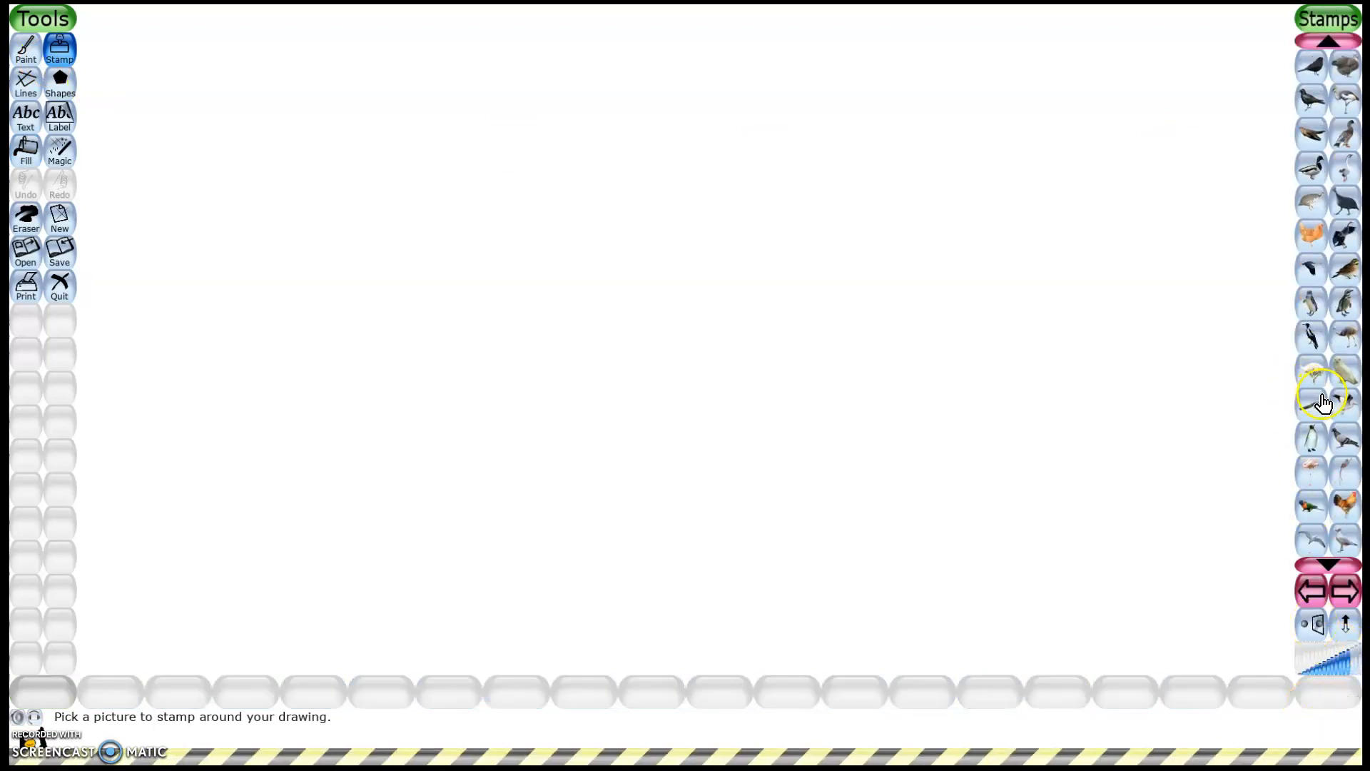
left_click(1344, 434)
left_click(555, 262)
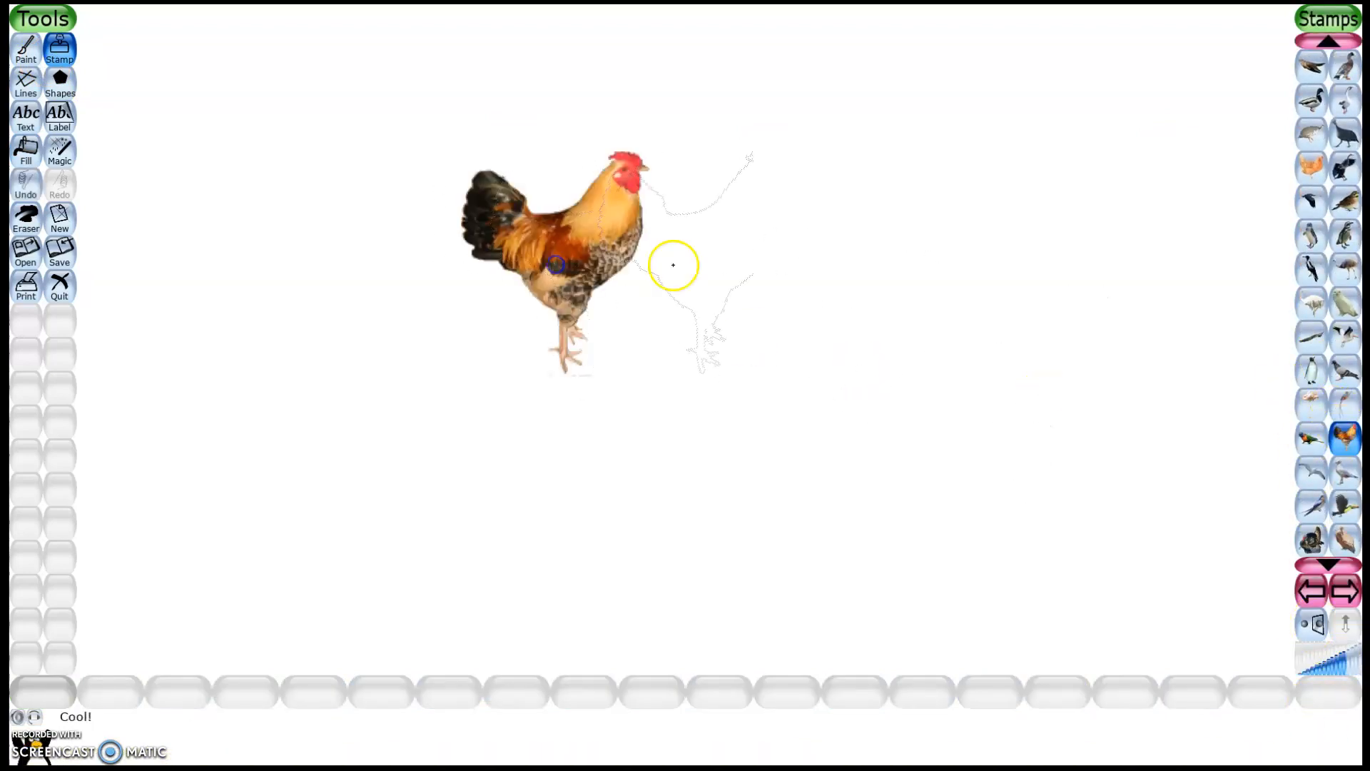
left_click(750, 261)
left_click(813, 472)
left_click(552, 532)
left_click(1086, 454)
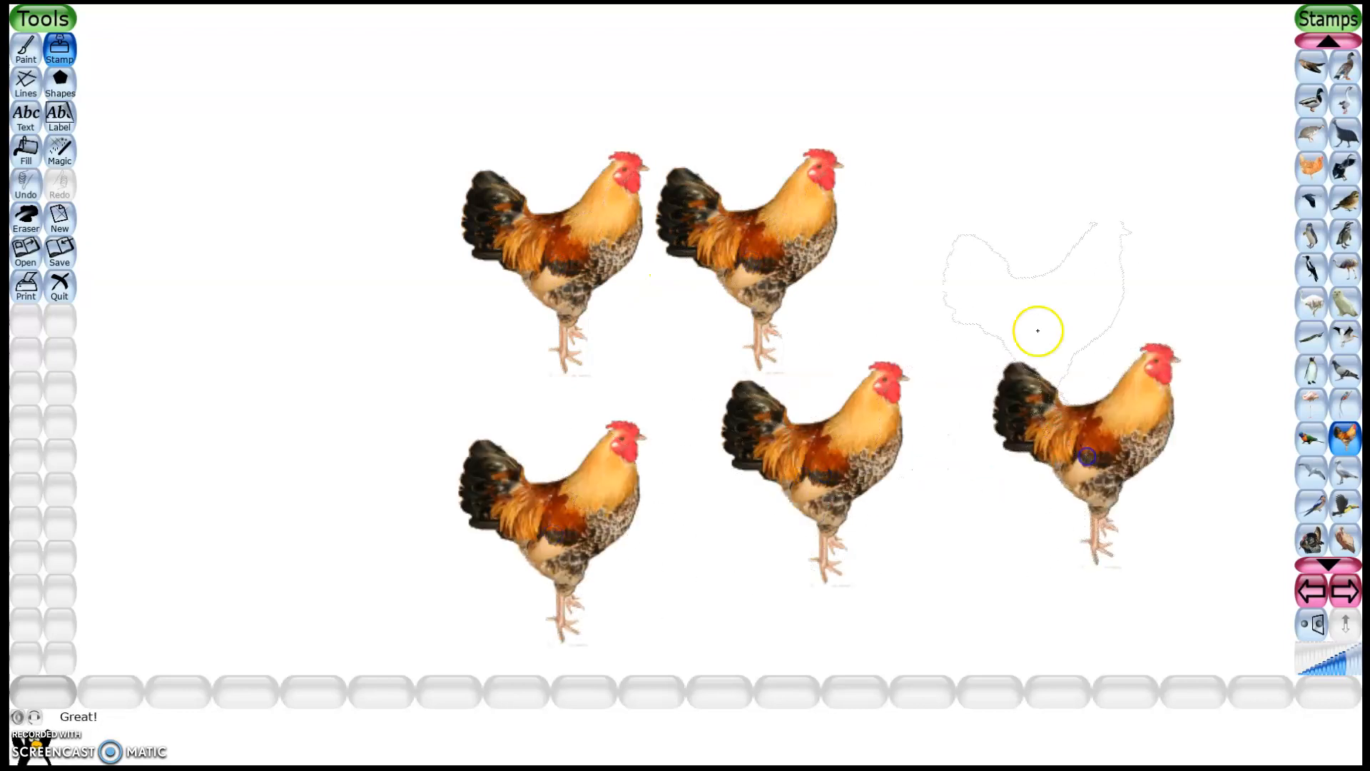
left_click(1032, 309)
left_click(947, 155)
left_click(482, 173)
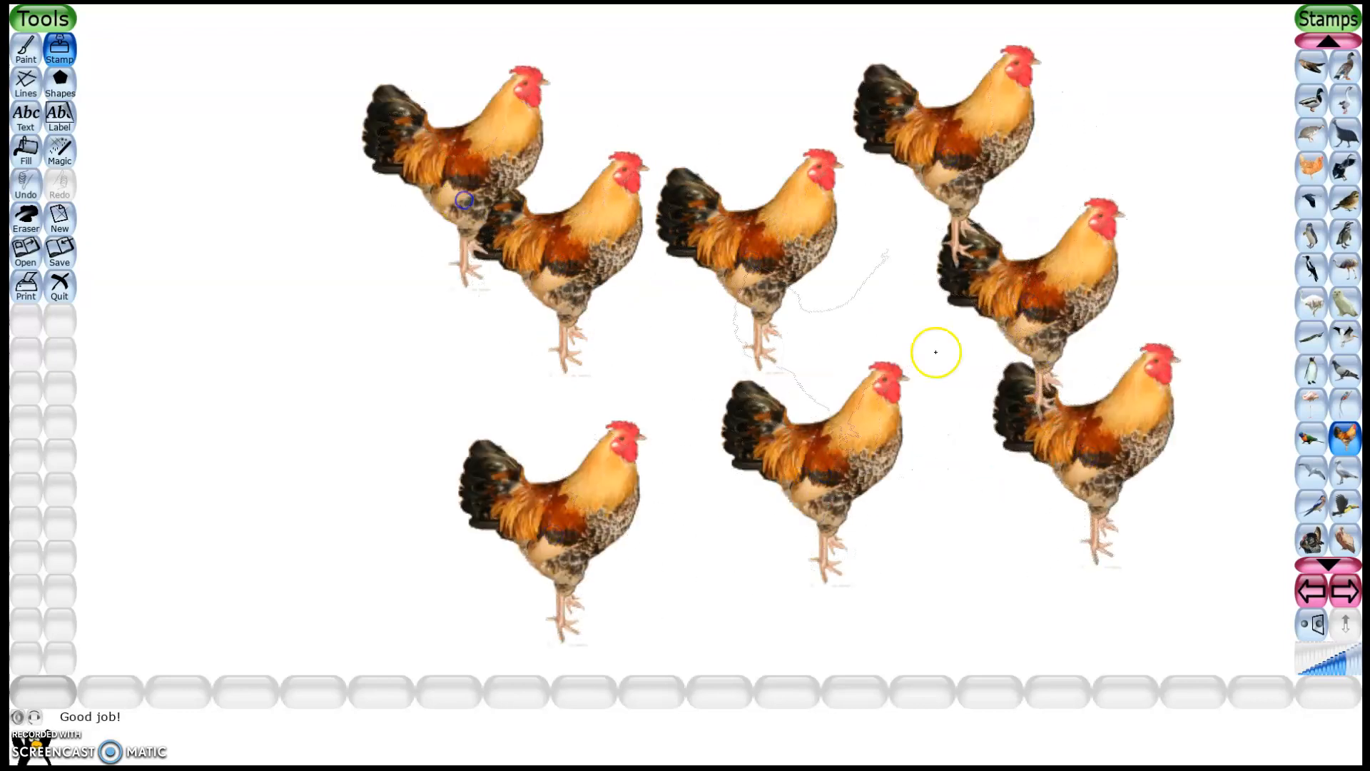
Stamp three large white ostrich-like birds in a row across the roosters.
left_click(1311, 303)
left_click(1250, 291)
left_click(913, 323)
left_click(491, 326)
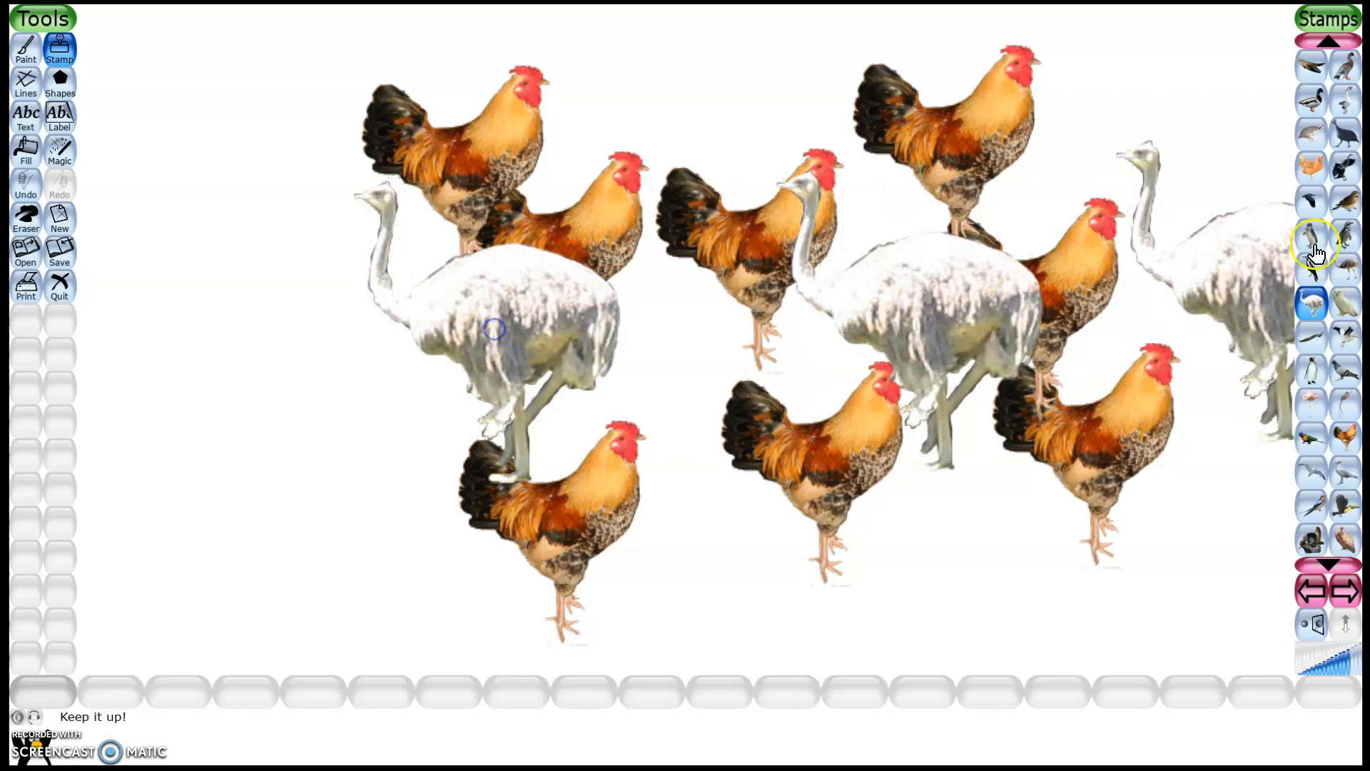
Stamp nine blue-and-white penguins over the picture, most of them in the left half and one near the right edge.
left_click(1311, 236)
left_click(469, 291)
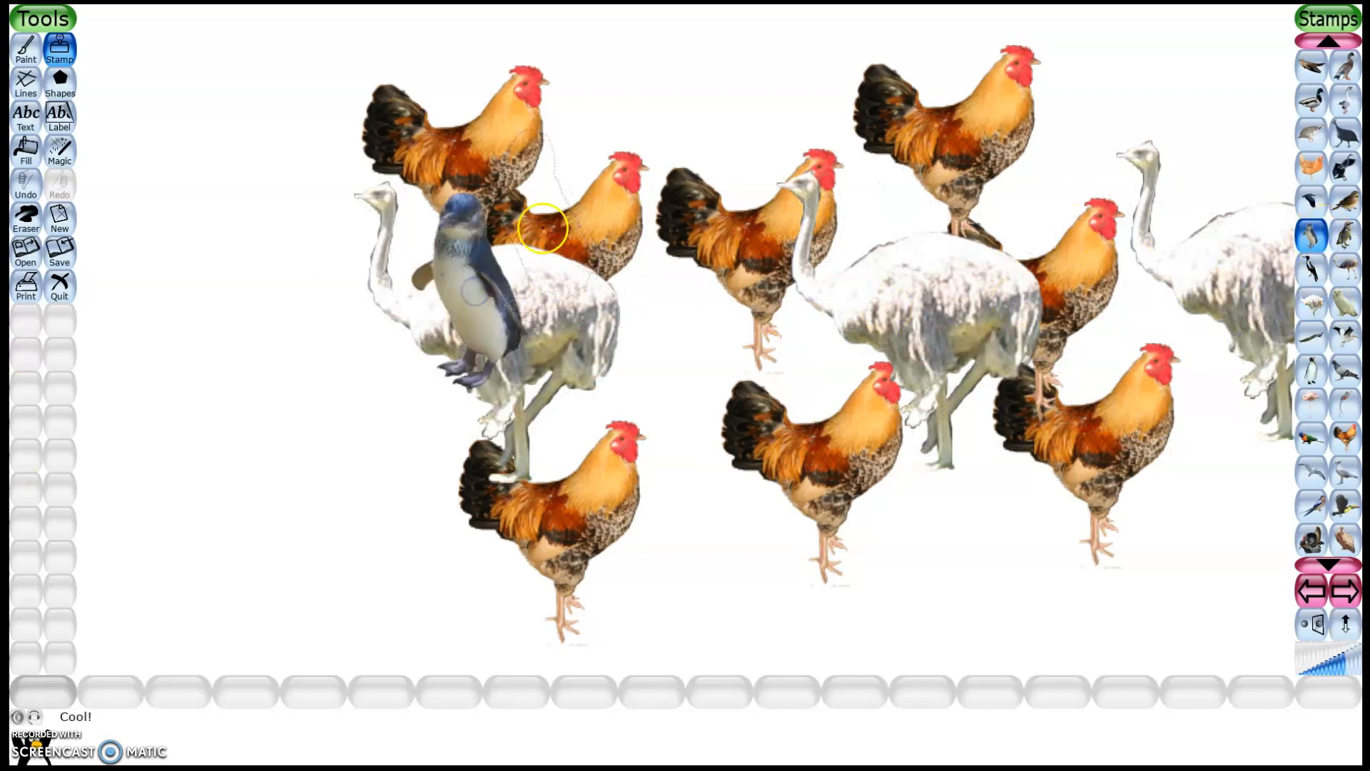
left_click(207, 298)
left_click(1227, 265)
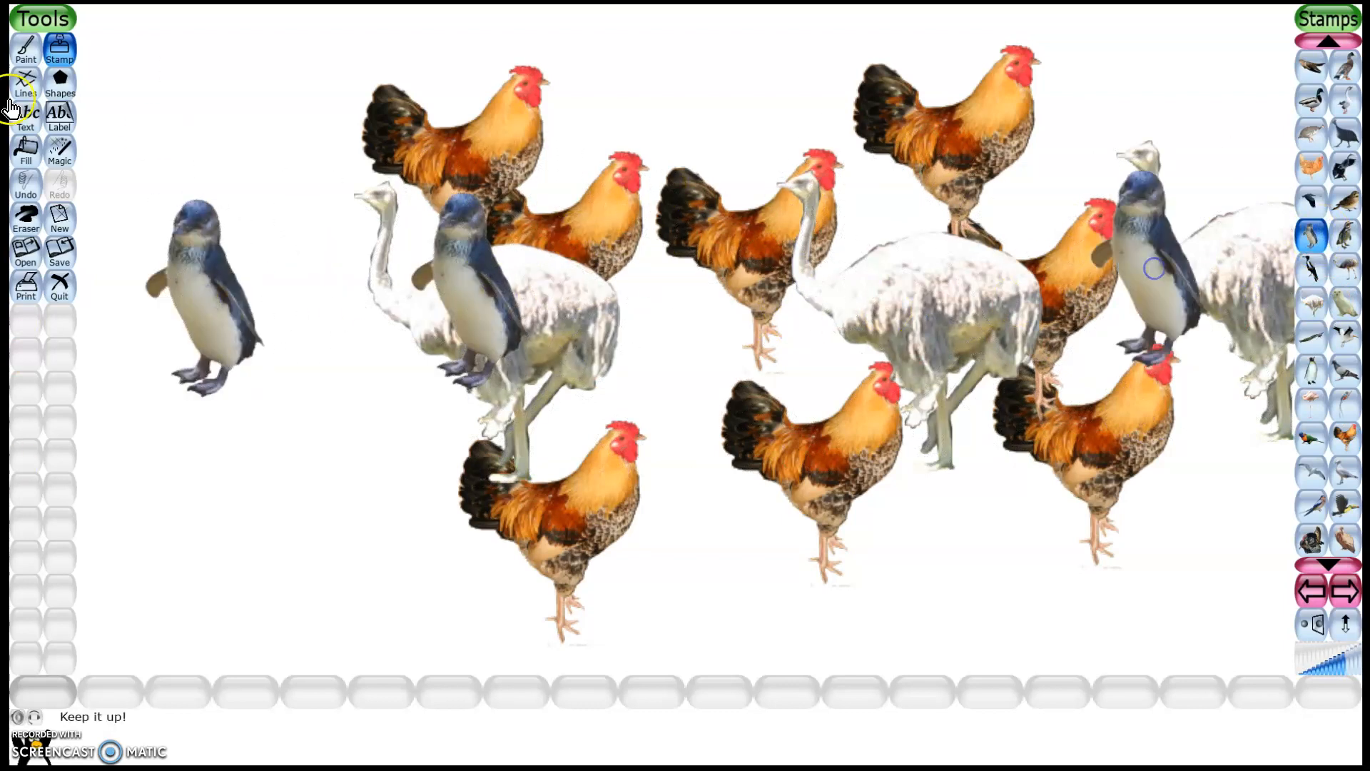
left_click(287, 472)
left_click(286, 471)
left_click(431, 500)
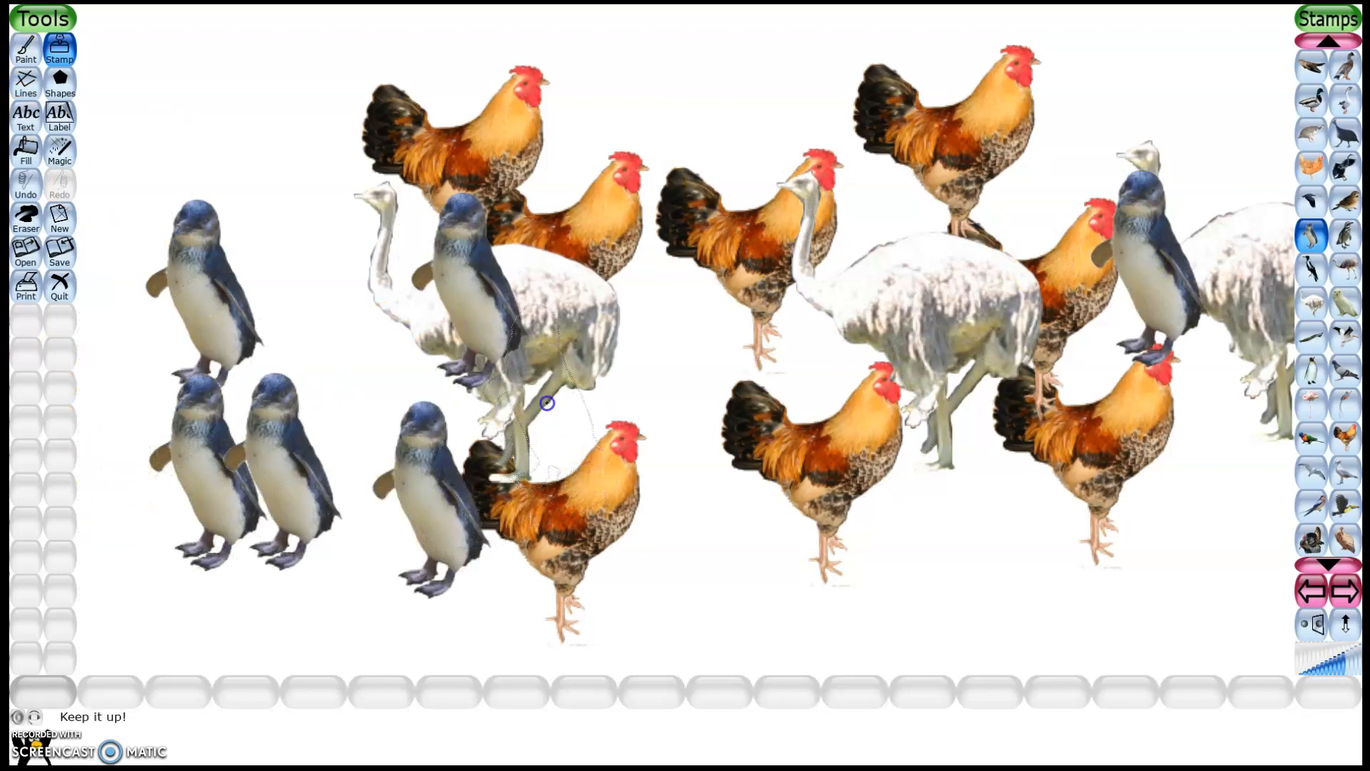
left_click(545, 403)
left_click(679, 404)
left_click(461, 367)
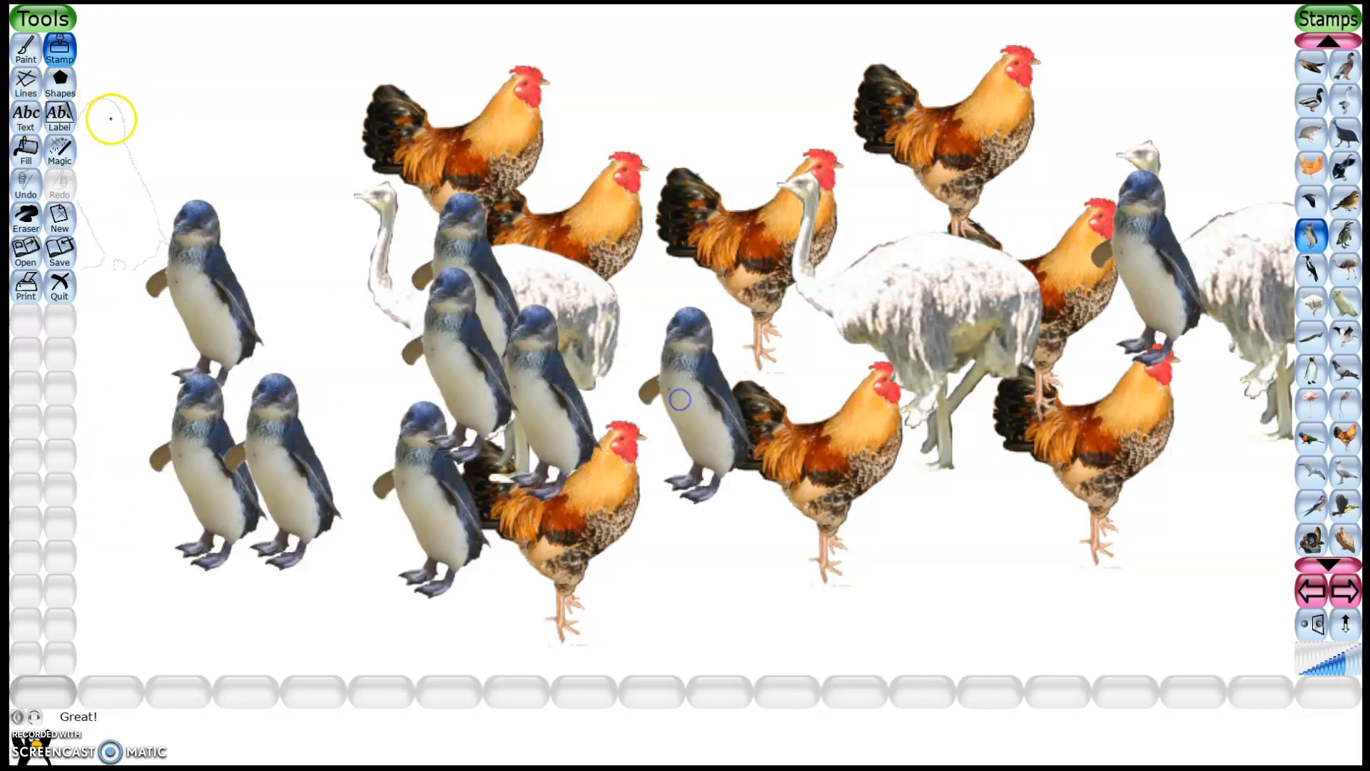
Erase the stamped birds from the canvas with the large square eraser.
left_click(26, 216)
mouse_move(539, 253)
left_mouse_down()
mouse_move(379, 355)
mouse_move(1095, 159)
mouse_move(964, 345)
mouse_move(507, 660)
mouse_move(642, 596)
mouse_move(645, 403)
mouse_move(540, 356)
mouse_move(966, 224)
mouse_move(987, 64)
mouse_move(171, 340)
mouse_move(1356, 371)
left_mouse_up()
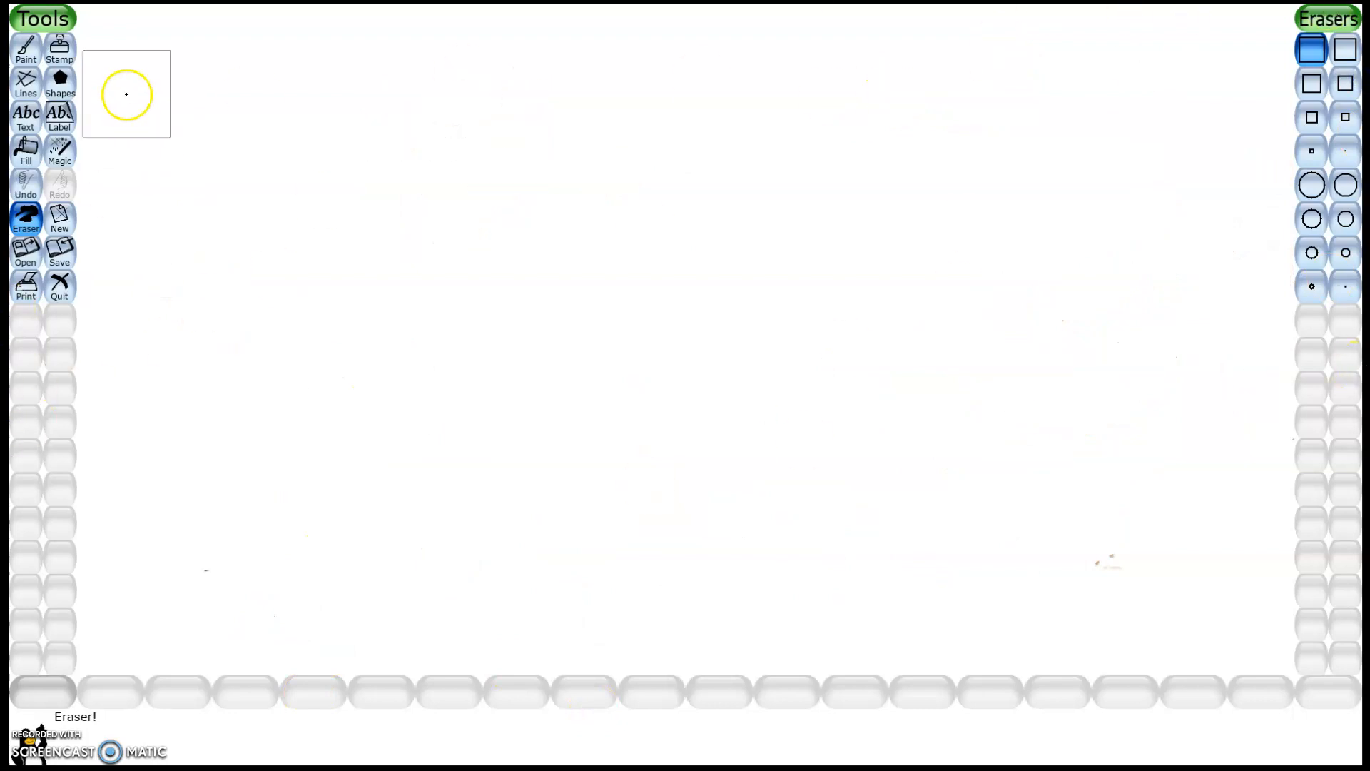
left_click(60, 49)
scroll(1307, 321, "down", 6)
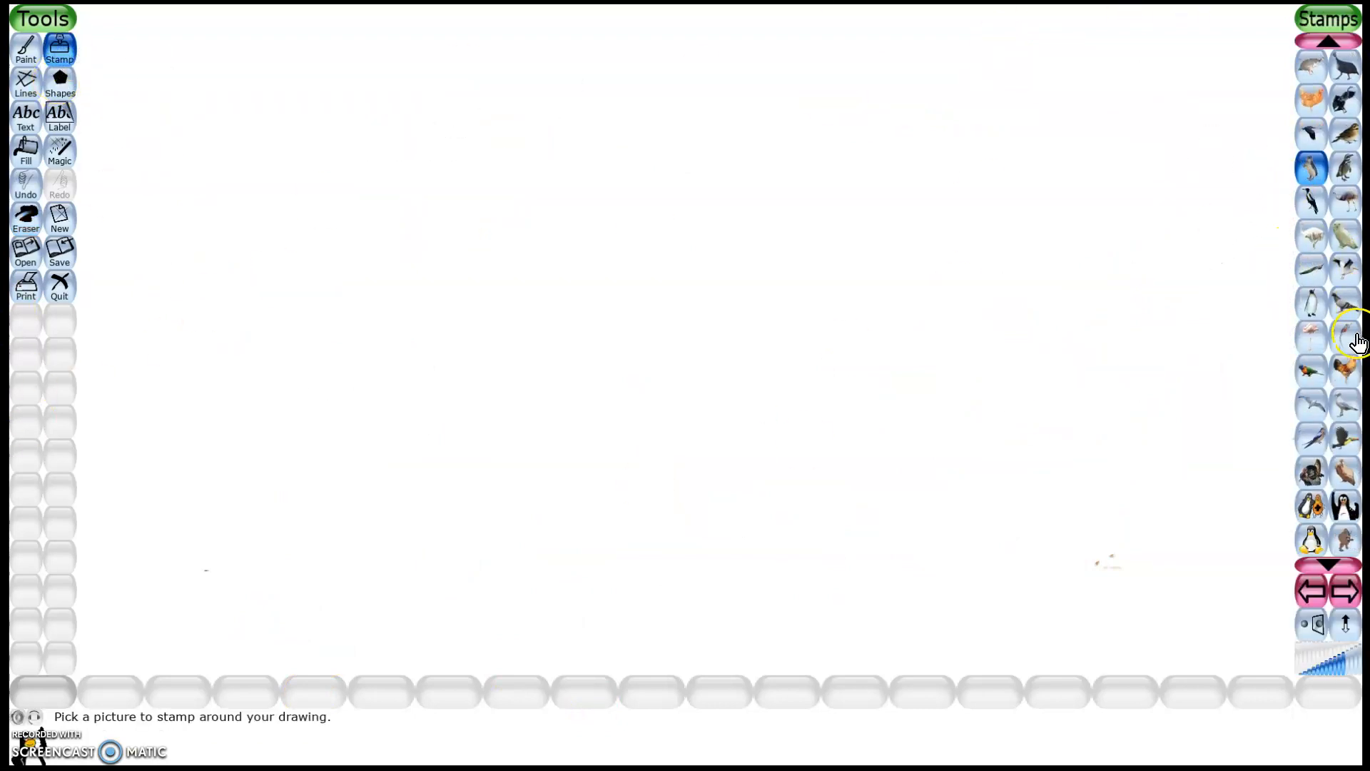
scroll(1348, 417, "down", 6)
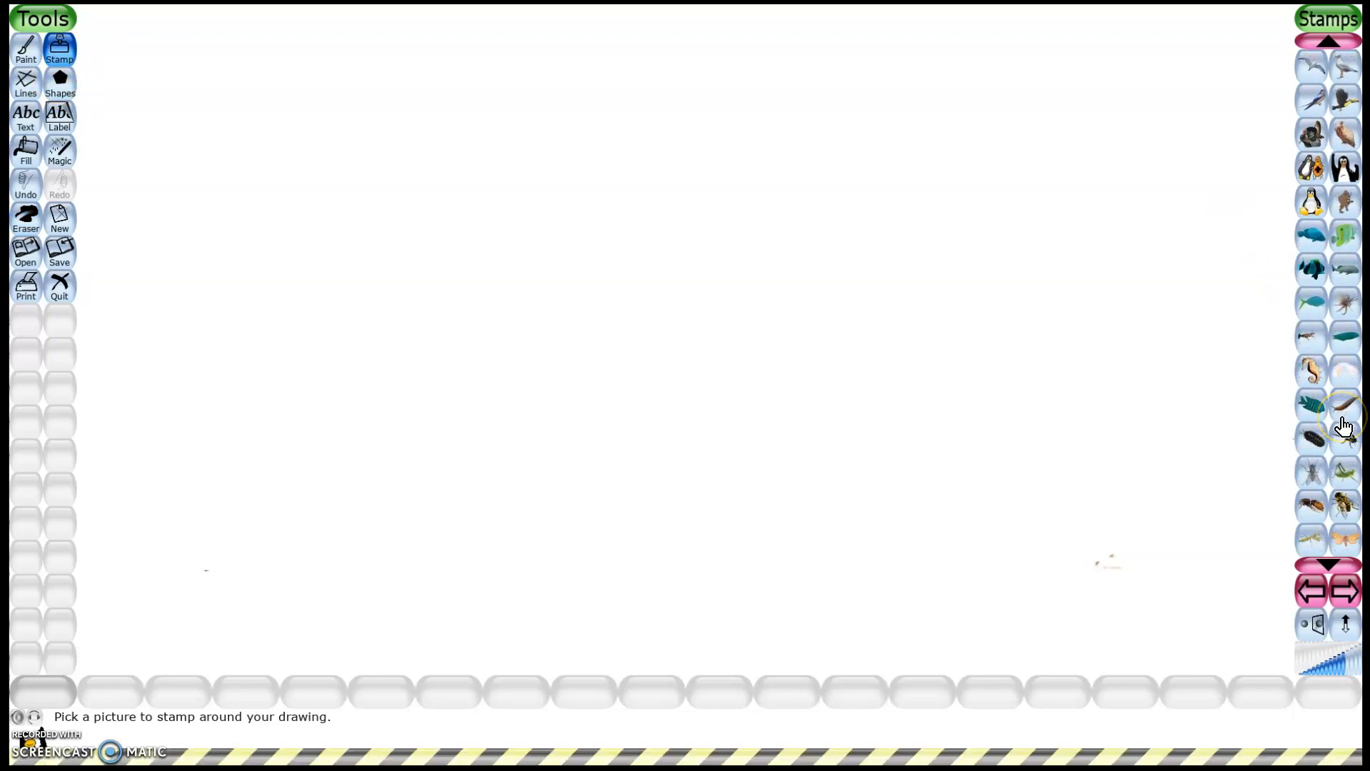
scroll(1341, 424, "down", 2)
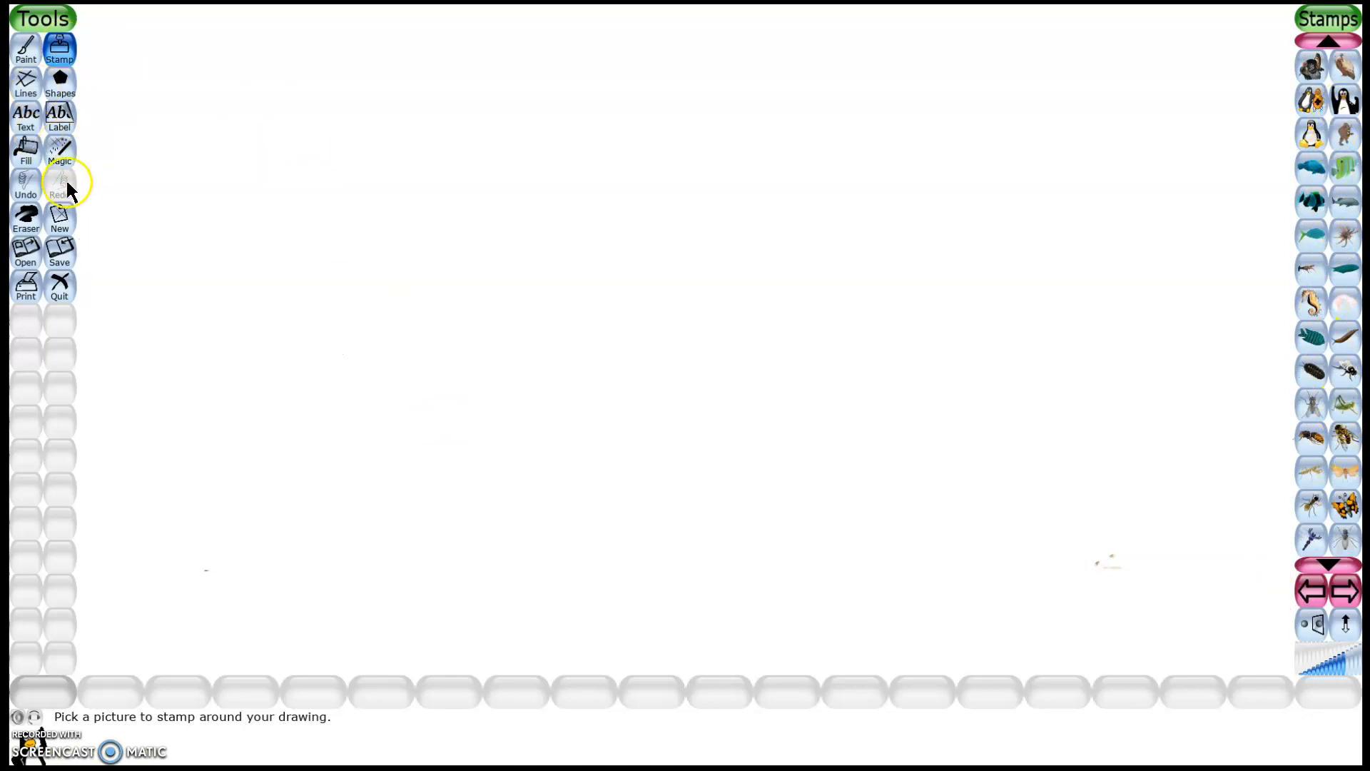
Try the Blind, Blocks and Blur magic effects on the cleared canvas.
left_click(62, 152)
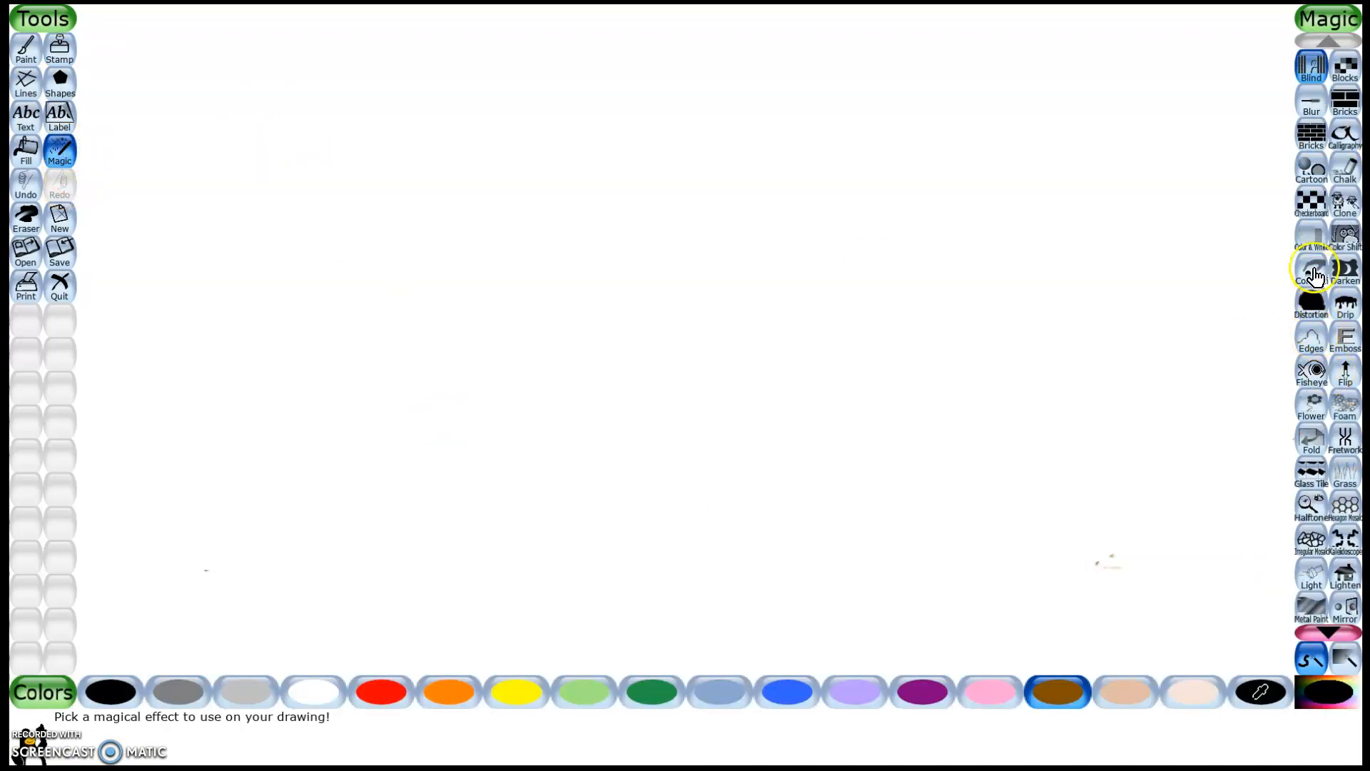
left_click(1311, 66)
left_click_drag(888, 29, 847, 7)
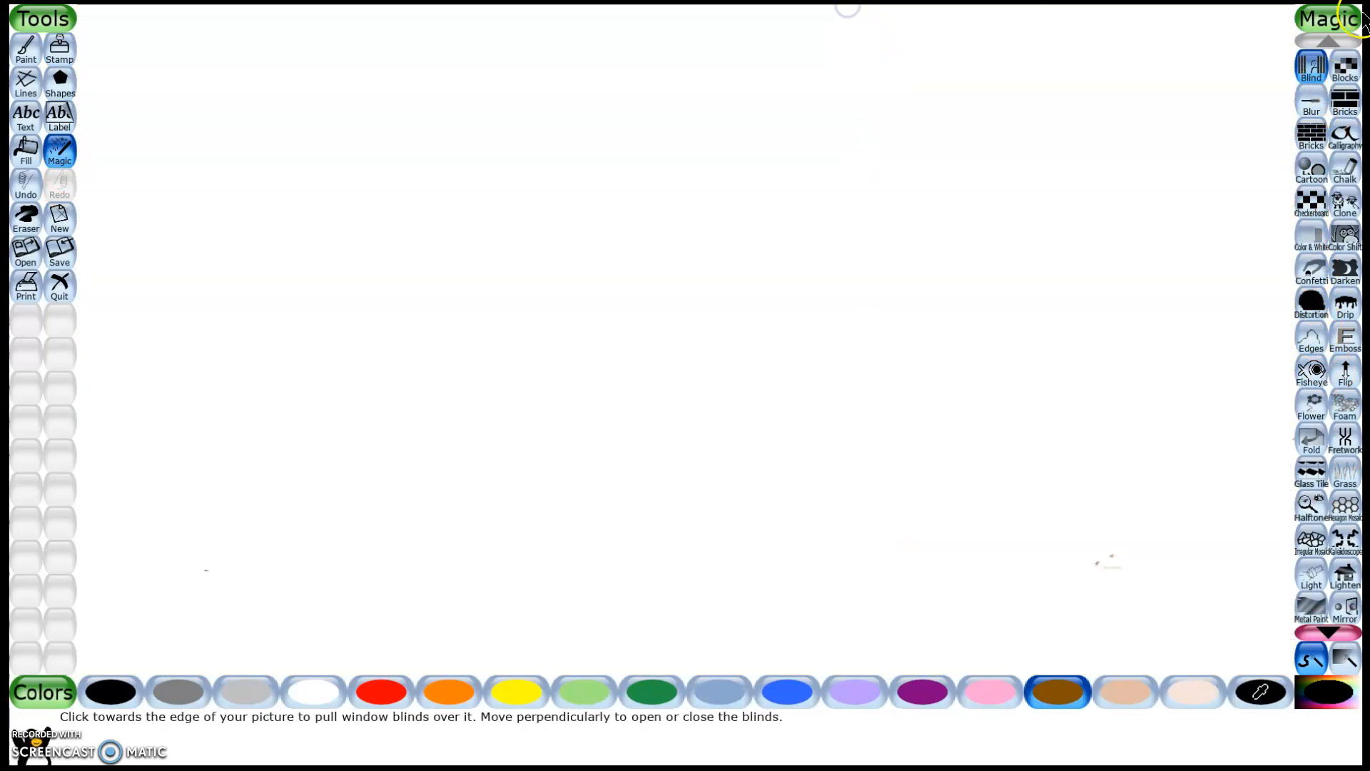
left_click(1345, 66)
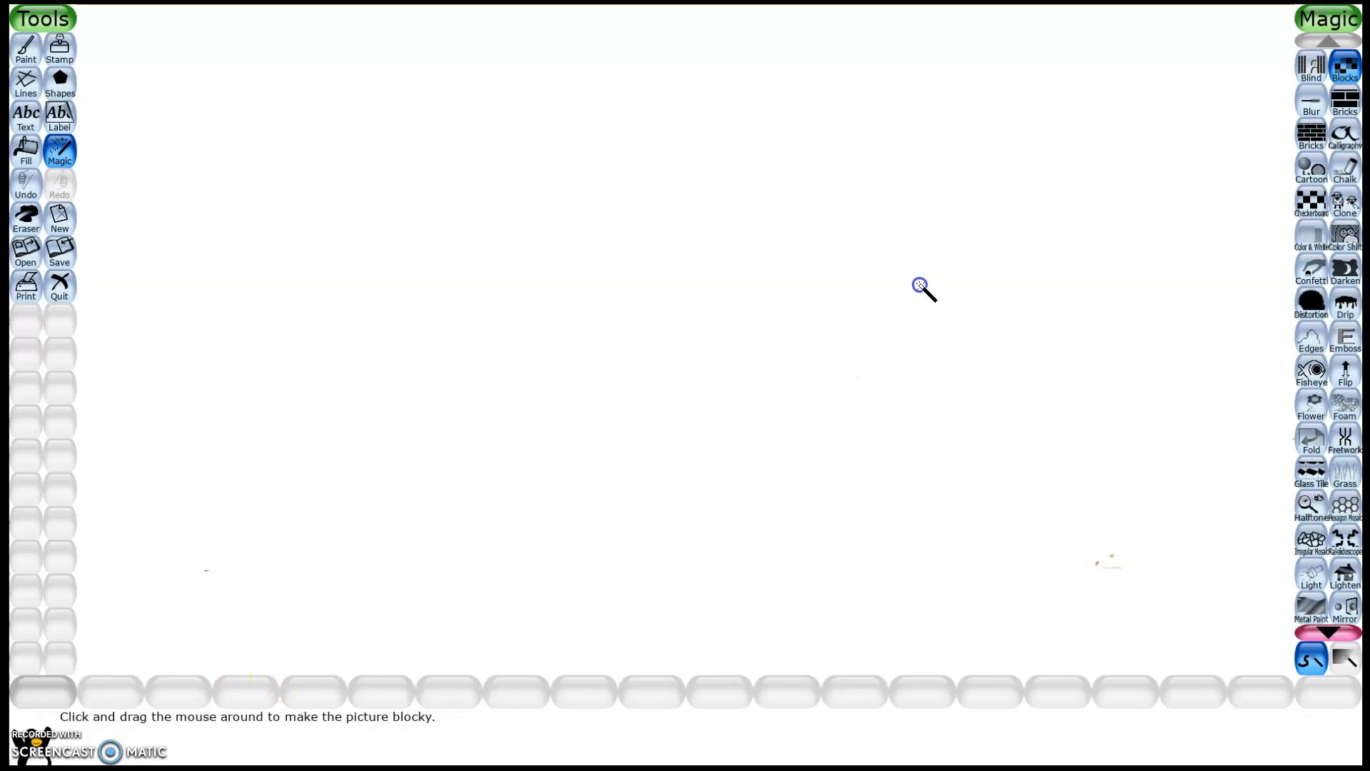
left_click(1310, 101)
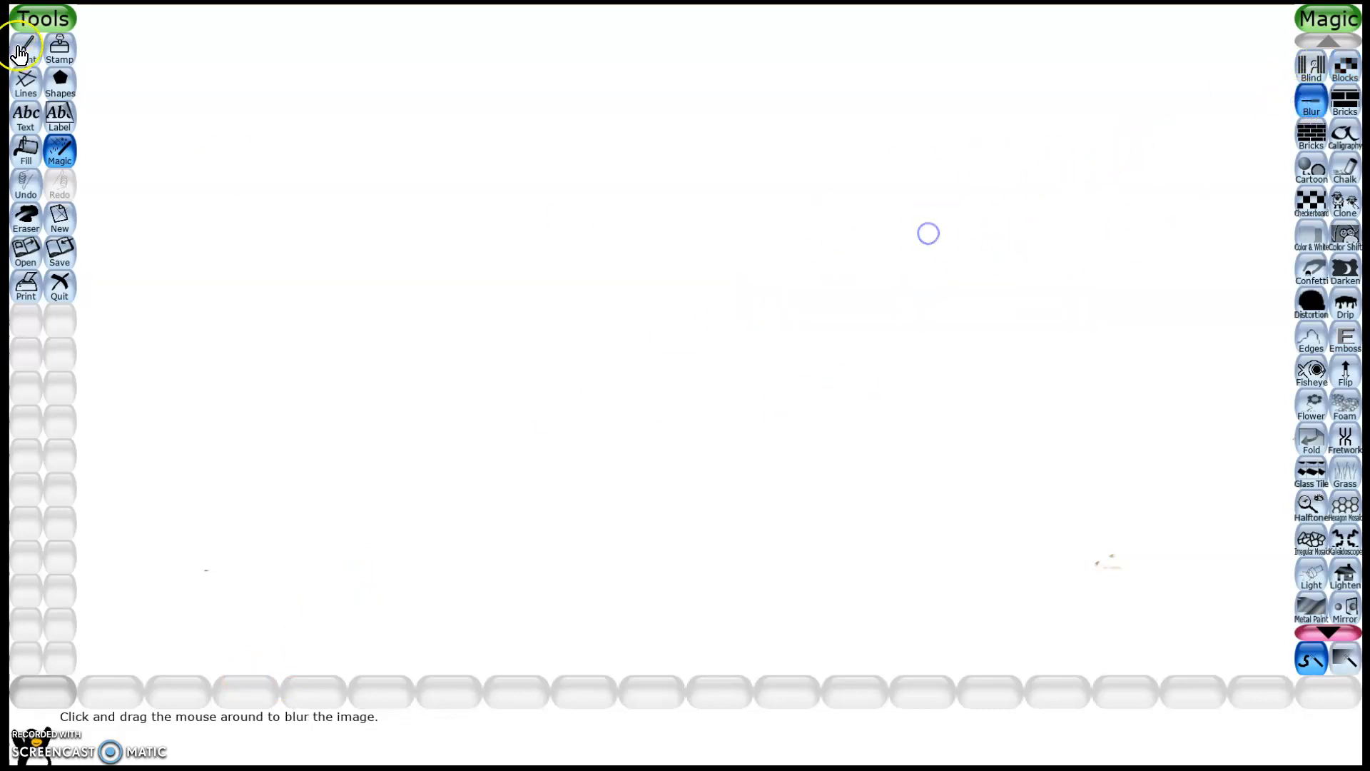
Stamp a single blue-and-white penguin in the upper middle of the canvas.
left_click(26, 149)
left_click(59, 48)
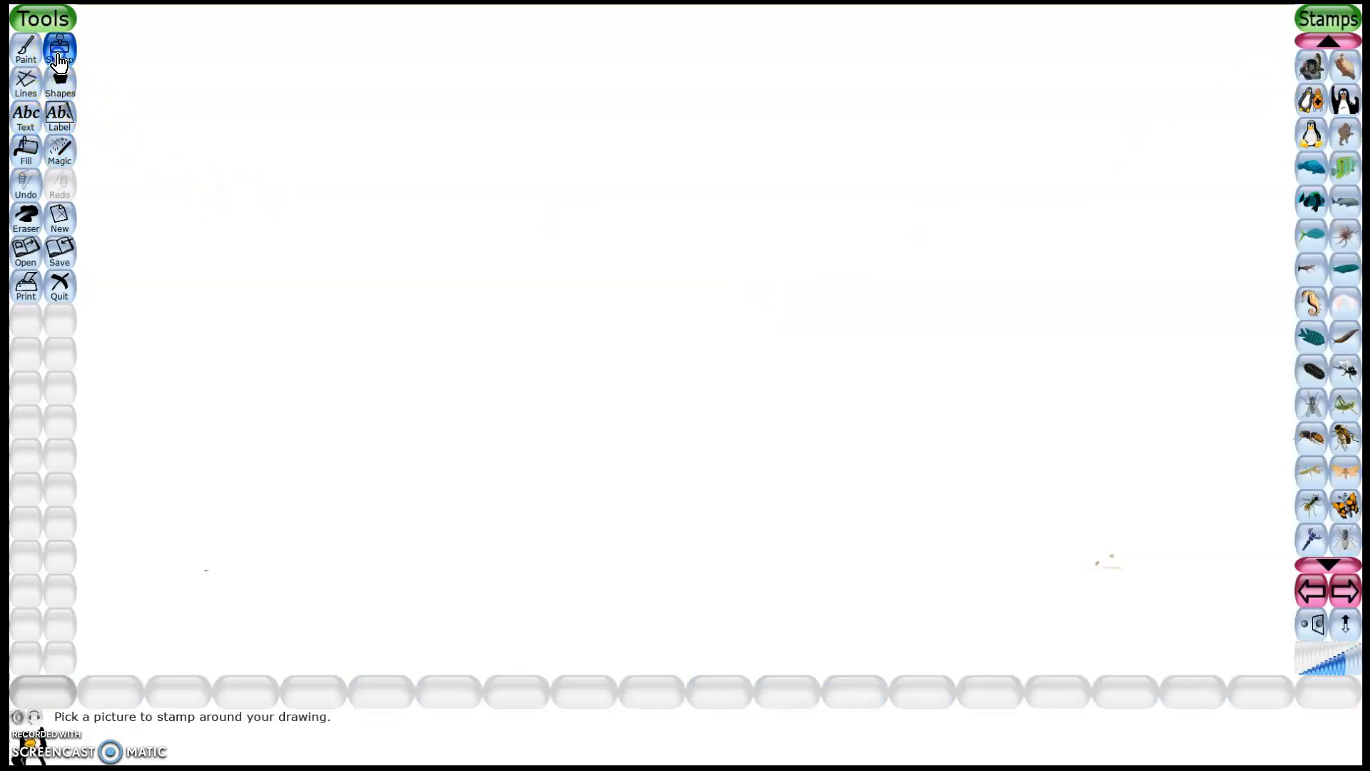
left_click(547, 223)
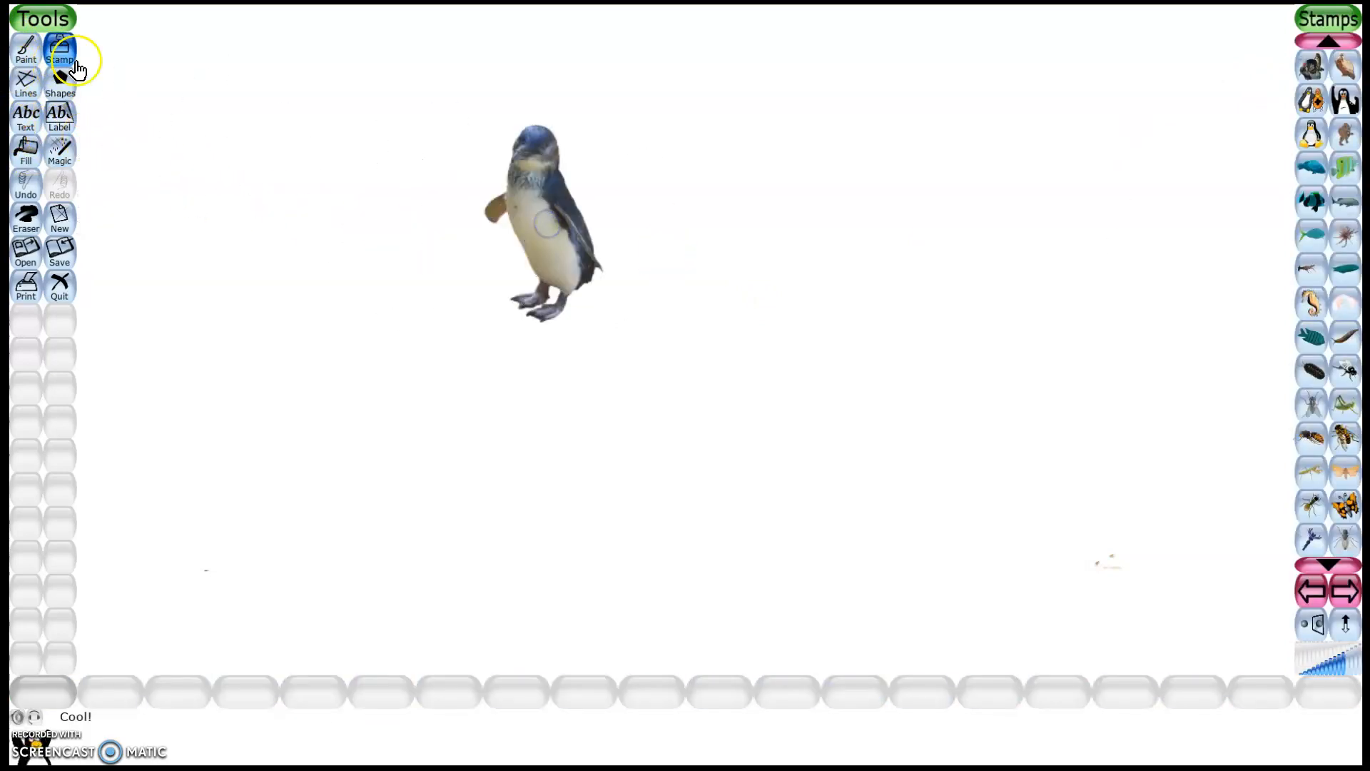
Brush the Blur magic effect across the area around the penguin.
left_click(64, 167)
left_click(1311, 103)
left_click_drag(236, 178, 497, 218)
left_click_drag(492, 160, 316, 284)
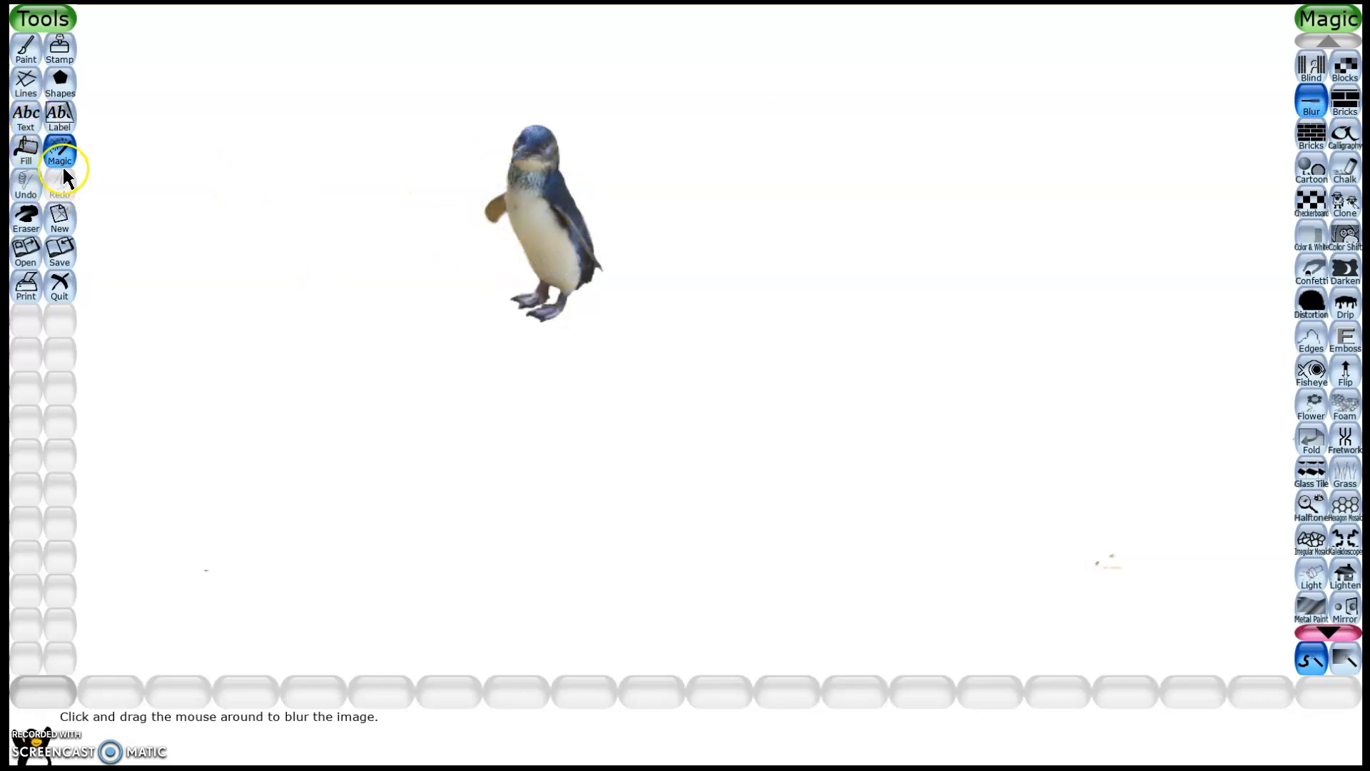
Write a first name in brown text below the penguin and smear it with the Blur magic effect.
left_click(28, 118)
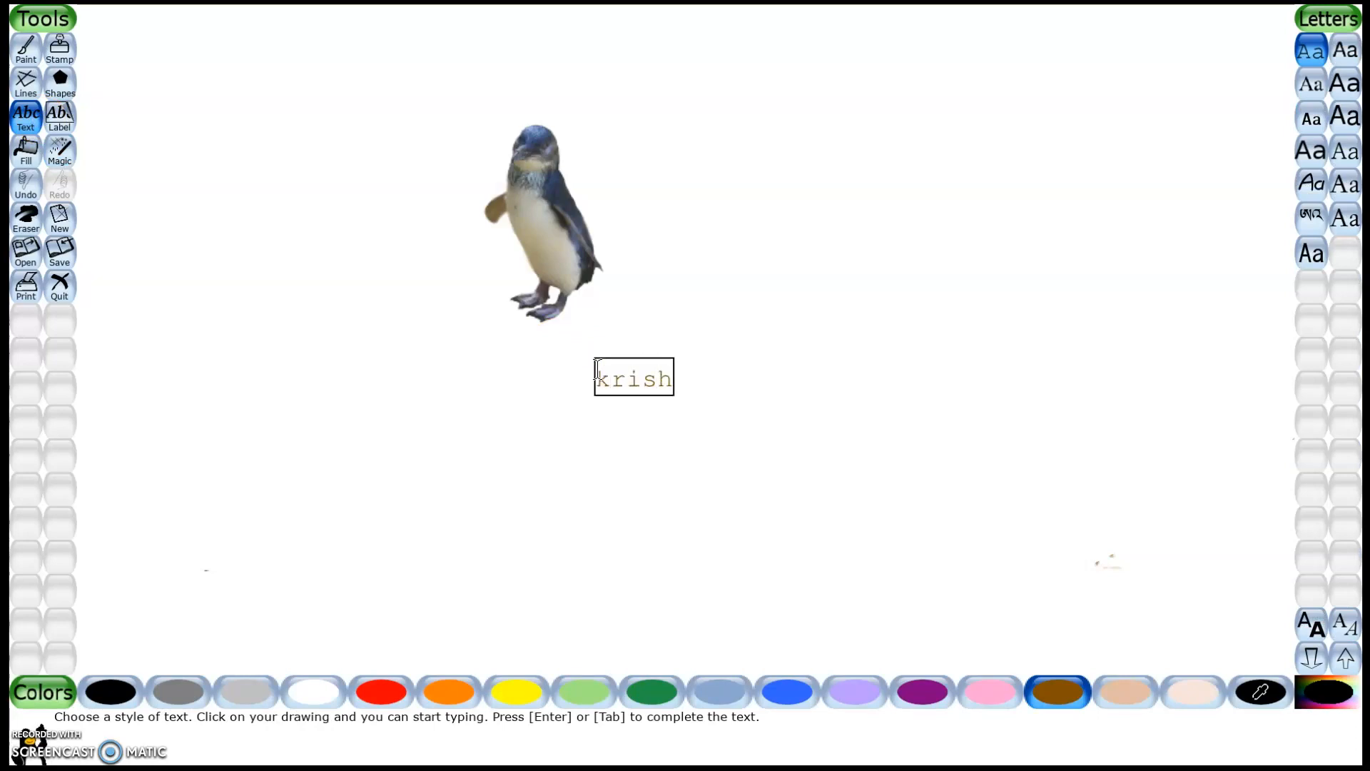
left_click(57, 150)
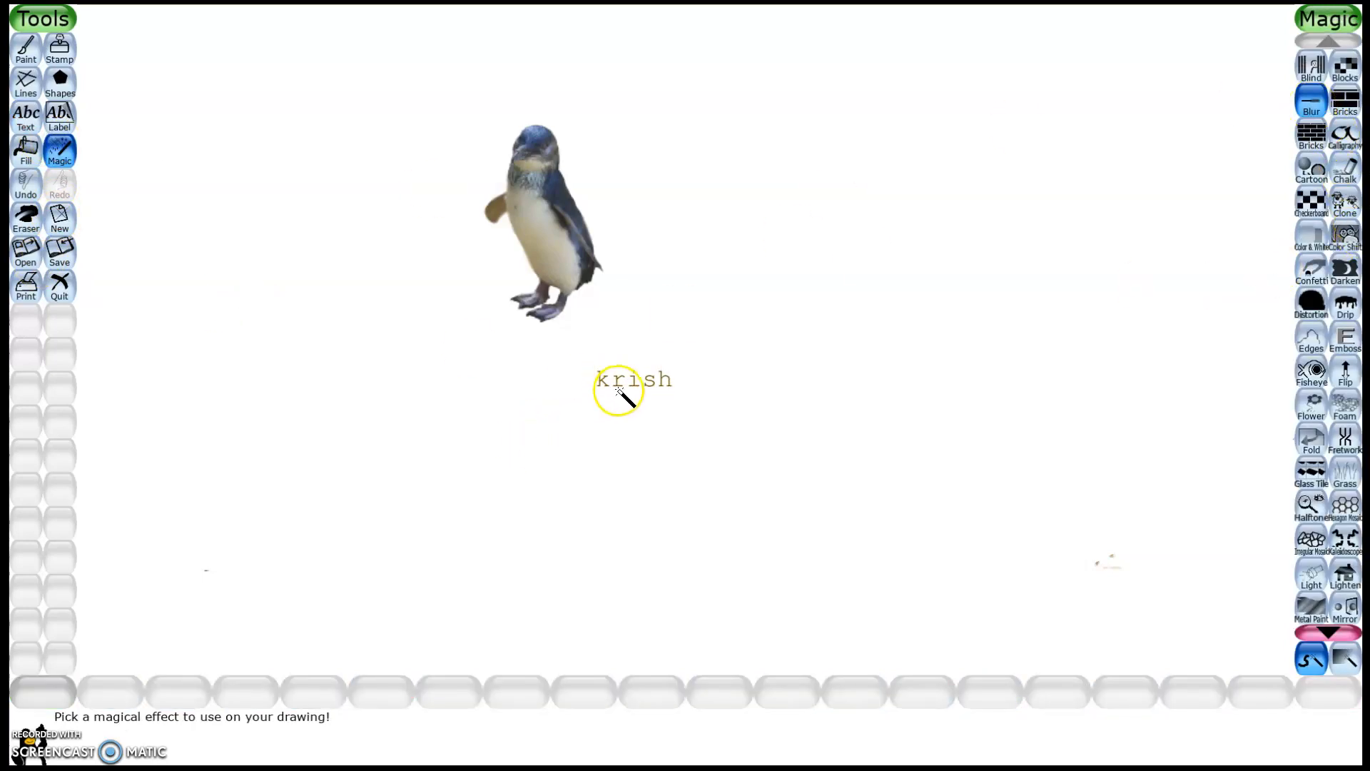
left_click_drag(618, 391, 745, 391)
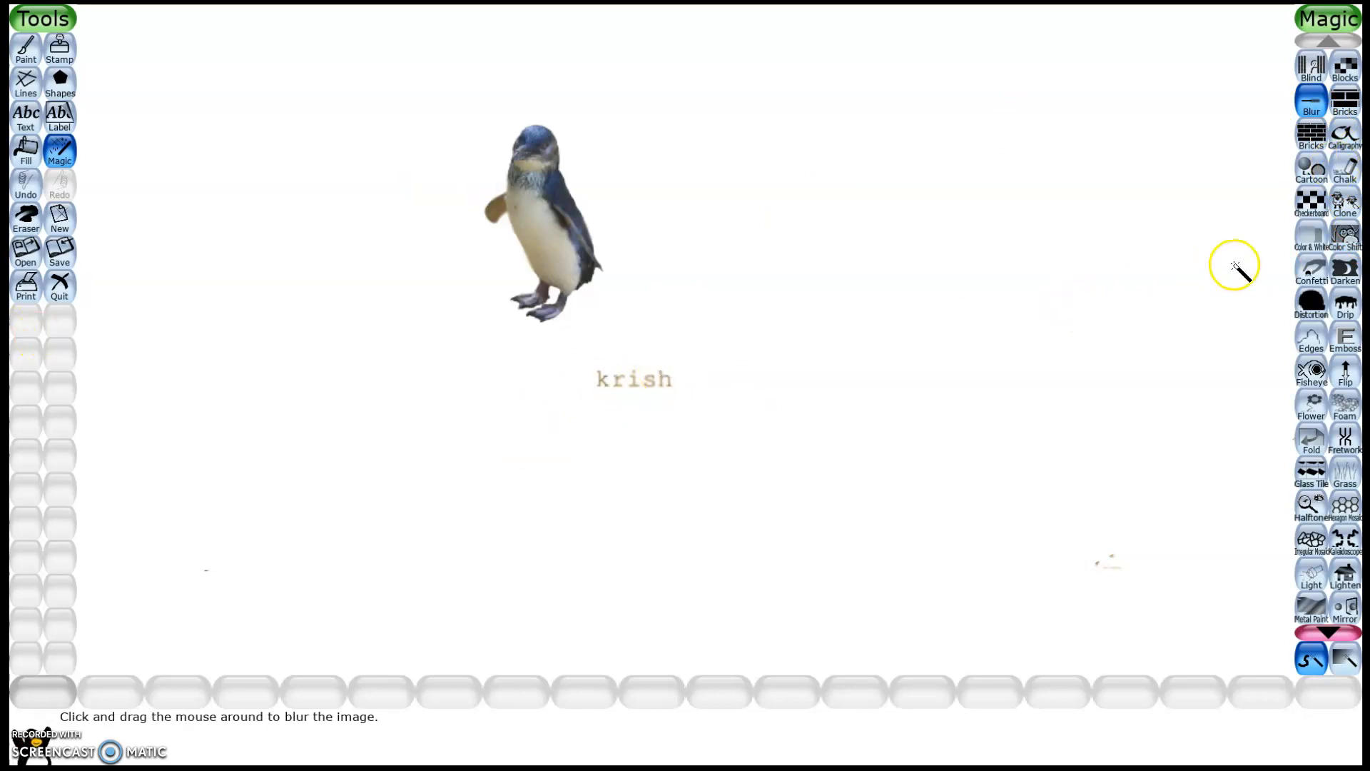
Scatter Confetti across the right half of the canvas.
left_click(1311, 271)
mouse_move(806, 318)
left_mouse_down()
mouse_move(719, 367)
mouse_move(871, 413)
mouse_move(965, 291)
mouse_move(868, 236)
mouse_move(817, 342)
mouse_move(978, 282)
mouse_move(829, 333)
mouse_move(865, 249)
mouse_move(1049, 147)
mouse_move(1116, 175)
mouse_move(969, 684)
mouse_move(924, 476)
mouse_move(939, 499)
mouse_move(878, 720)
mouse_move(1113, 532)
left_mouse_up()
Erase the confetti, the text and the penguin with the large square eraser.
left_click(26, 218)
mouse_move(773, 234)
left_mouse_down()
mouse_move(857, 401)
mouse_move(707, 757)
left_mouse_up()
mouse_move(1163, 580)
left_mouse_down()
mouse_move(1063, 518)
mouse_move(1123, 324)
mouse_move(1221, 139)
mouse_move(1063, 187)
mouse_move(1064, 54)
mouse_move(995, 244)
mouse_move(799, 567)
mouse_move(668, 420)
left_mouse_up()
left_click_drag(608, 648, 163, 713)
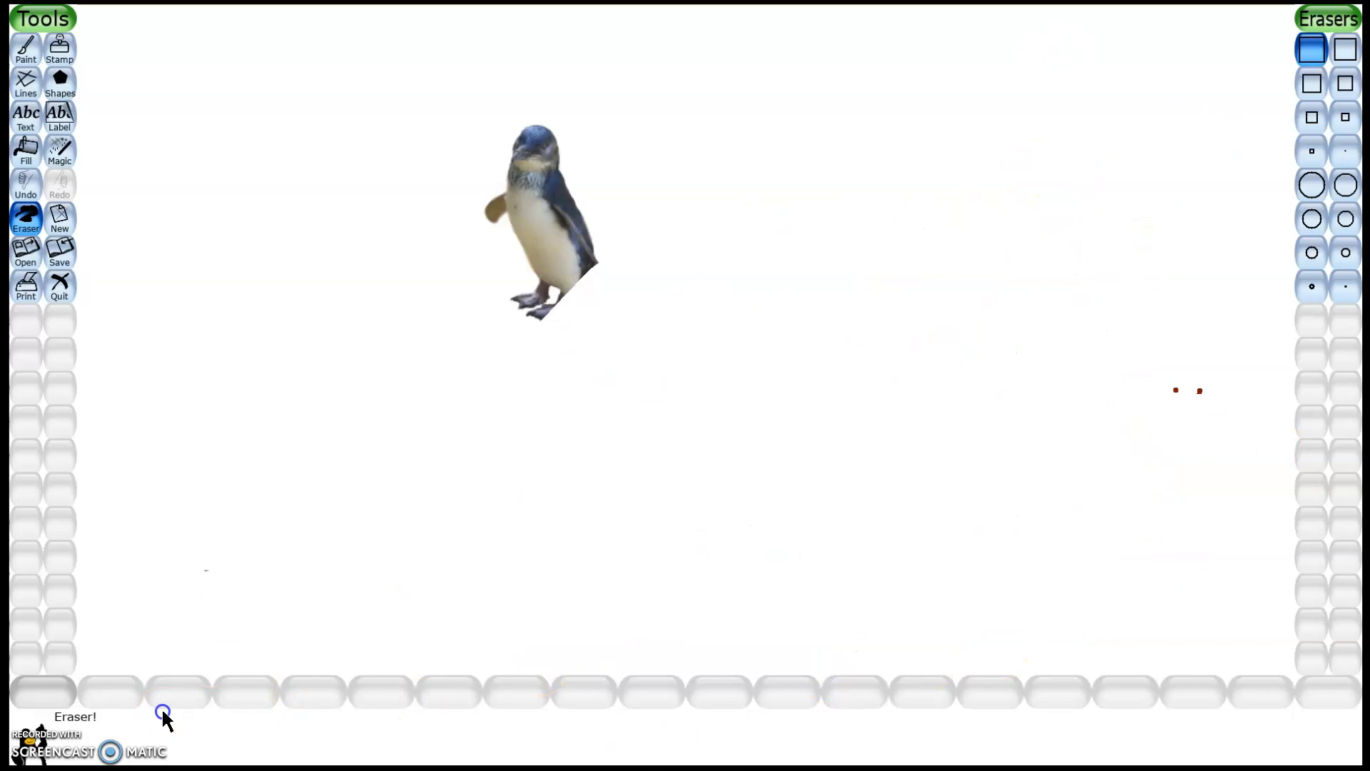
mouse_move(41, 742)
left_mouse_down()
mouse_move(529, 606)
mouse_move(823, 474)
mouse_move(1082, 480)
mouse_move(1227, 39)
mouse_move(752, 73)
mouse_move(688, 333)
mouse_move(621, 242)
mouse_move(435, 286)
left_mouse_up()
Draw a scattering of brown-petalled flowers with the Flower magic effect across the middle and lower canvas, varying stalk length and direction.
left_click(60, 151)
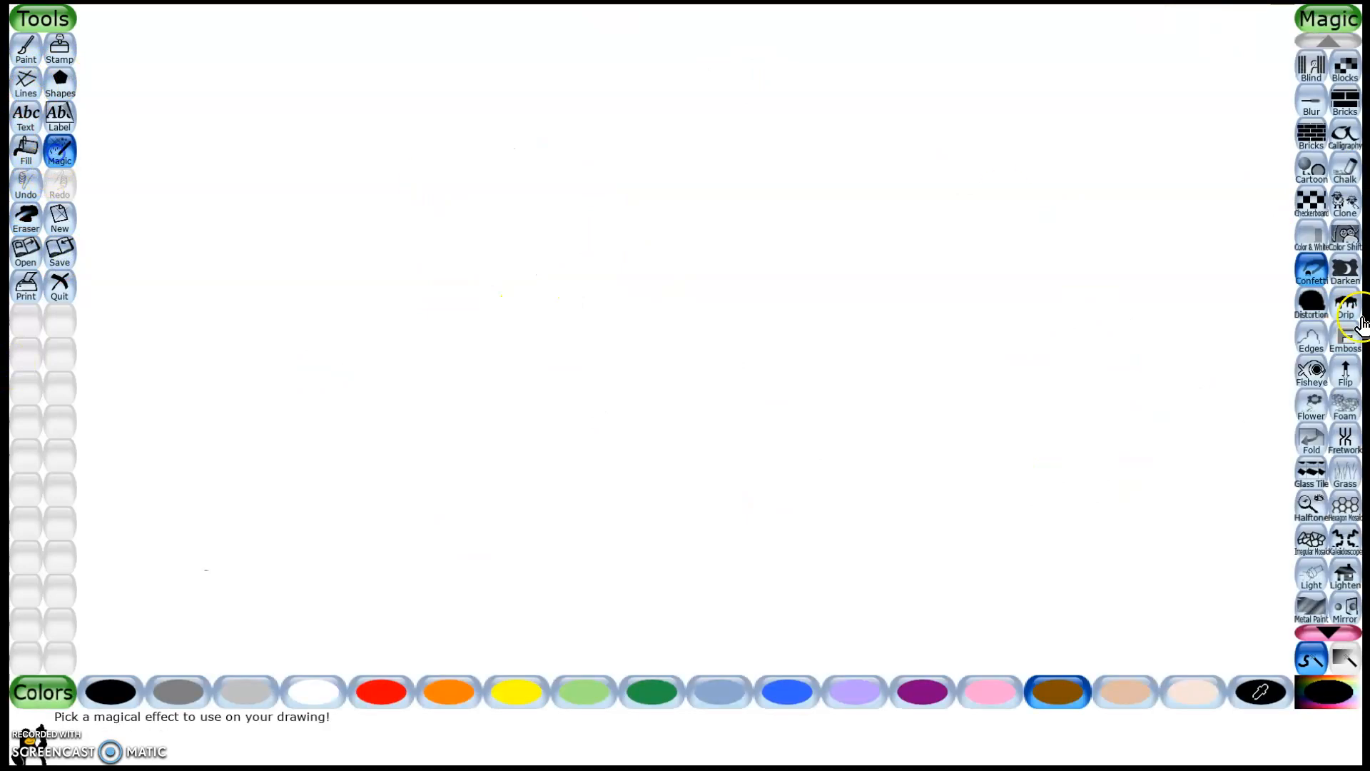
left_click(1313, 406)
left_click_drag(955, 491, 943, 549)
left_click_drag(881, 527, 958, 569)
mouse_move(1018, 536)
left_mouse_down()
mouse_move(999, 563)
mouse_move(896, 609)
left_mouse_up()
left_click_drag(801, 558, 930, 578)
left_click_drag(644, 369, 640, 465)
left_click_drag(689, 305, 707, 412)
left_click_drag(557, 403, 588, 443)
left_click_drag(665, 407, 603, 455)
left_click_drag(740, 446, 569, 488)
left_click_drag(568, 489, 669, 506)
left_click_drag(727, 518, 745, 523)
left_click_drag(753, 522, 556, 600)
left_click_drag(685, 584, 615, 571)
left_click_drag(462, 557, 441, 560)
left_click_drag(343, 534, 339, 538)
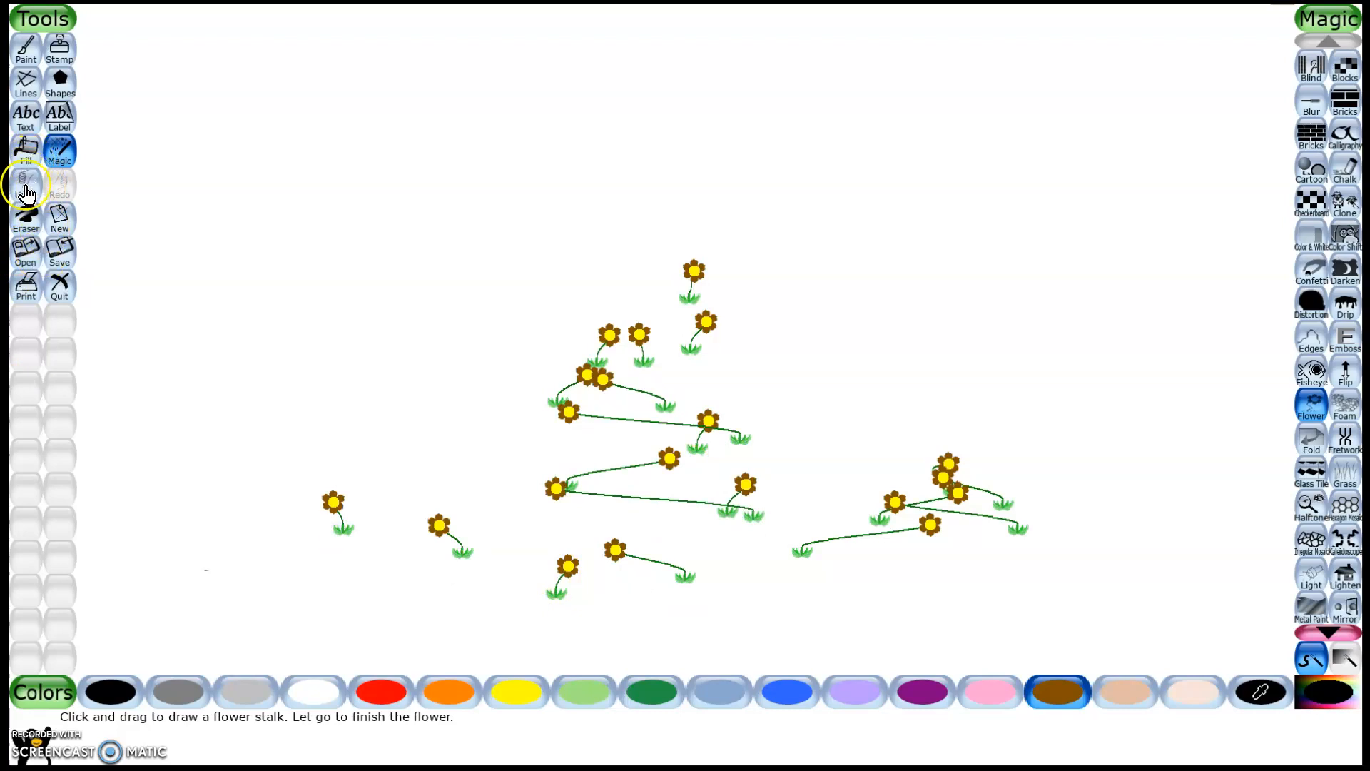
Erase all the flowers from the canvas and reopen the Magic effects.
left_click(26, 218)
mouse_move(564, 450)
left_mouse_down()
mouse_move(1012, 515)
mouse_move(508, 351)
mouse_move(630, 526)
mouse_move(663, 425)
mouse_move(581, 552)
mouse_move(970, 541)
mouse_move(823, 495)
left_mouse_up()
left_click(62, 152)
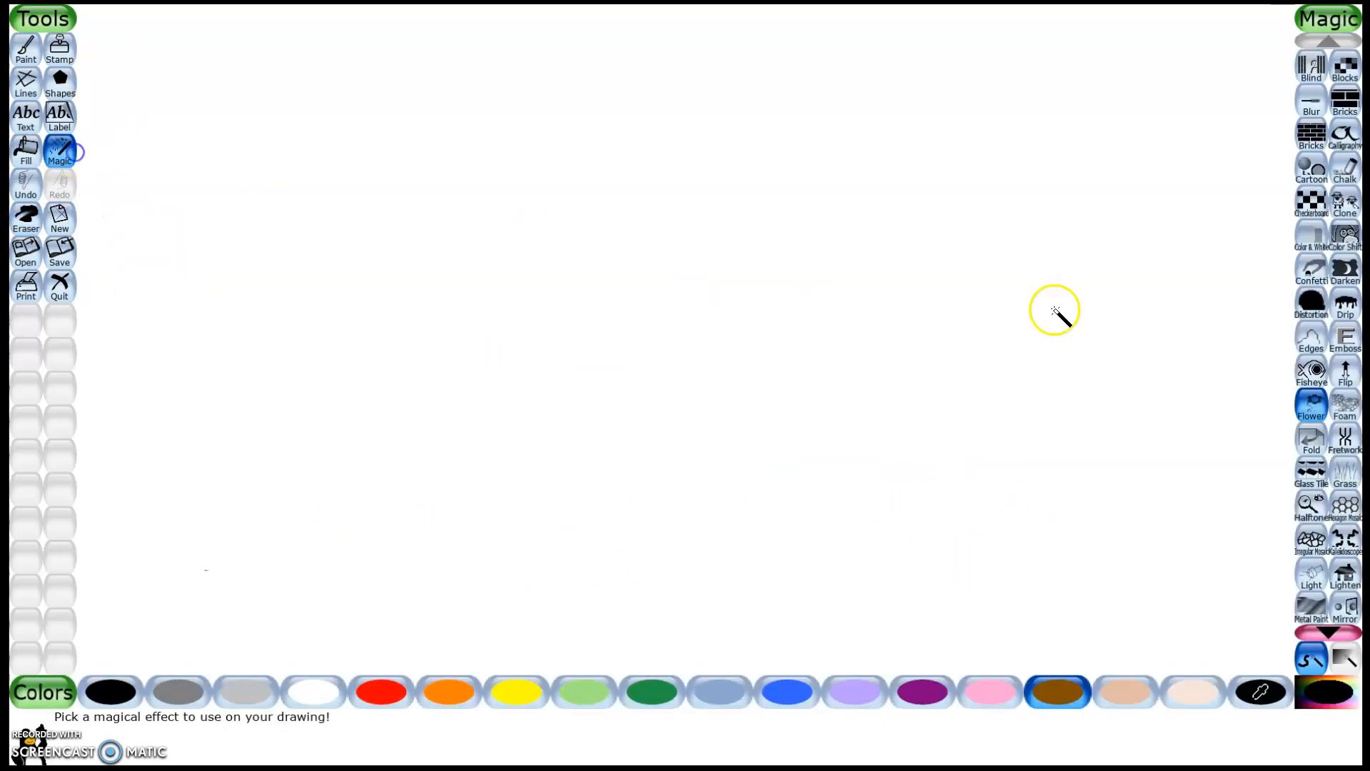
Fill the whole blank canvas with solid orange.
left_click(26, 151)
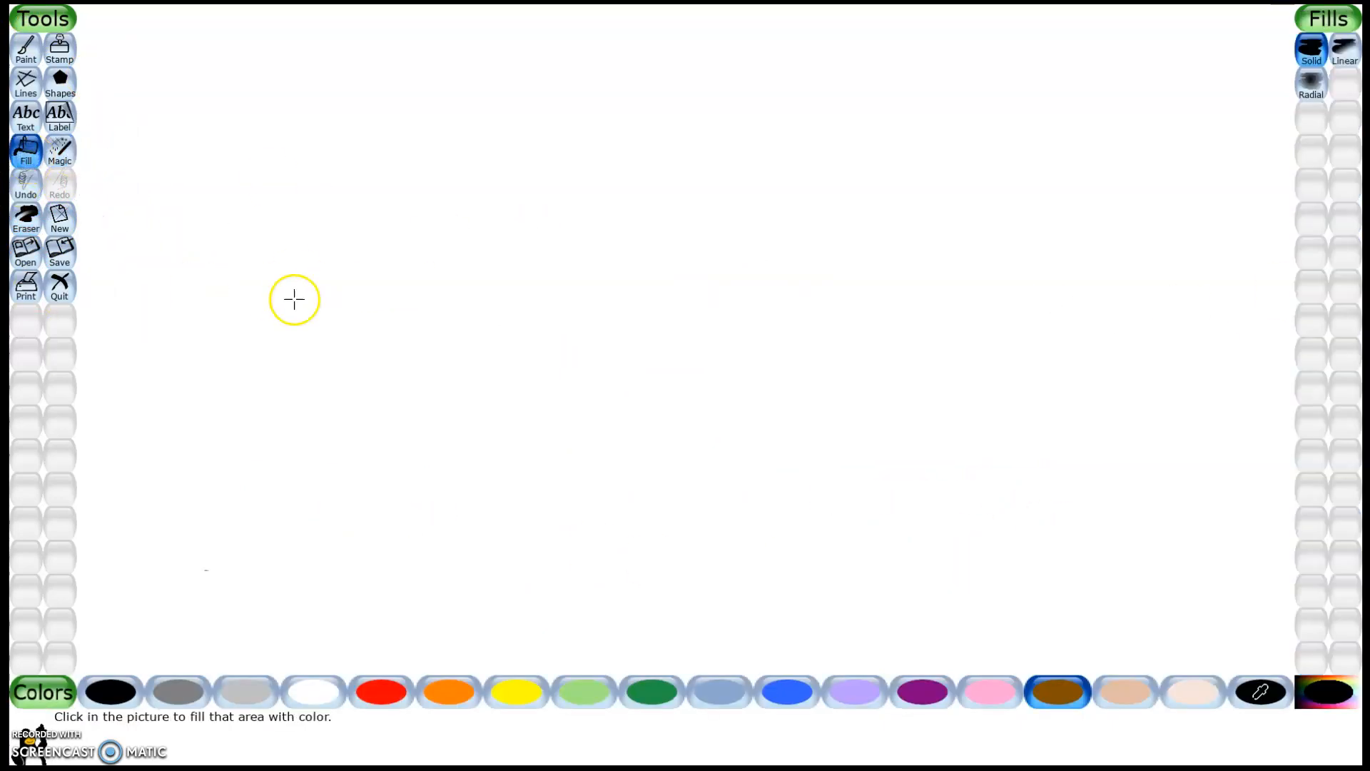
left_click(448, 692)
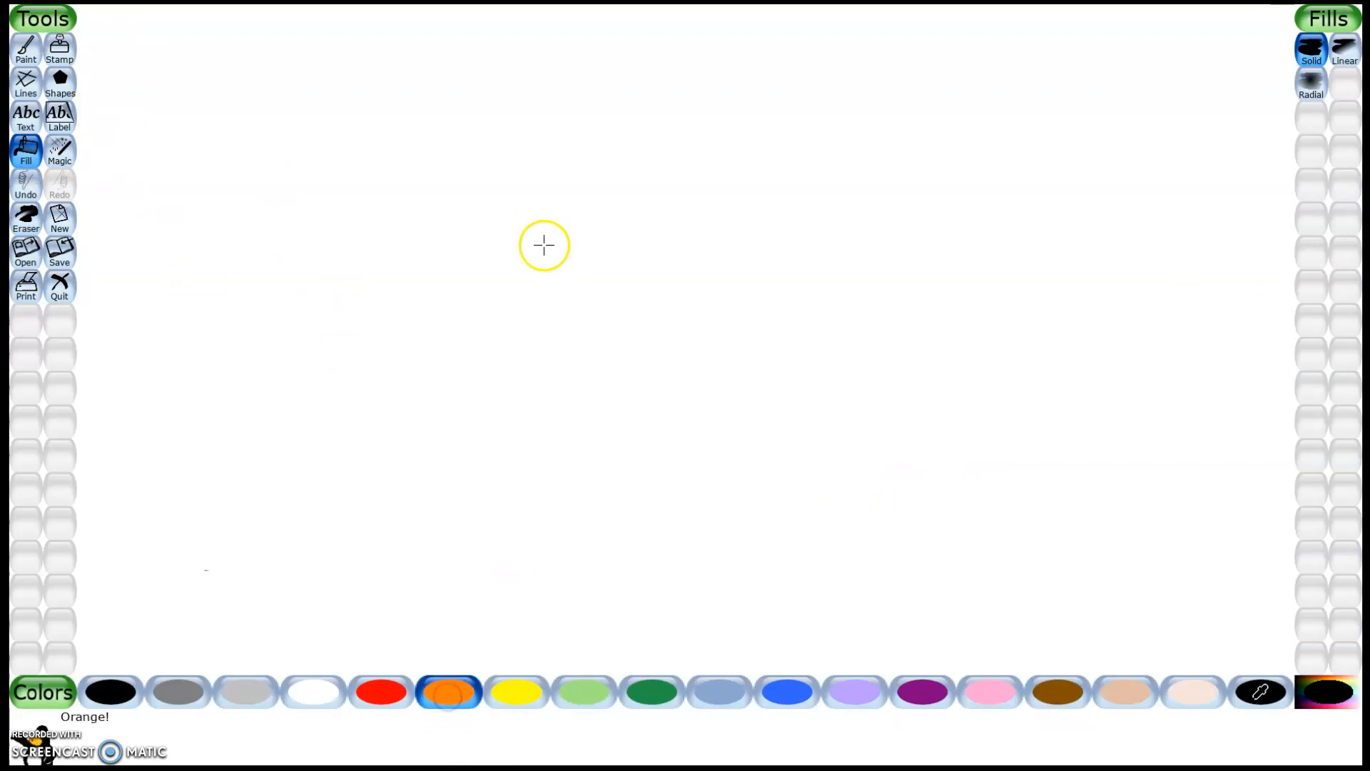
left_click(518, 240)
Try erasing the upper part of the orange fill with the large square eraser and undo the erasing.
left_click(25, 227)
mouse_move(107, 385)
left_mouse_down()
mouse_move(418, 196)
mouse_move(899, 217)
mouse_move(963, 6)
mouse_move(412, 289)
mouse_move(314, 253)
left_mouse_up()
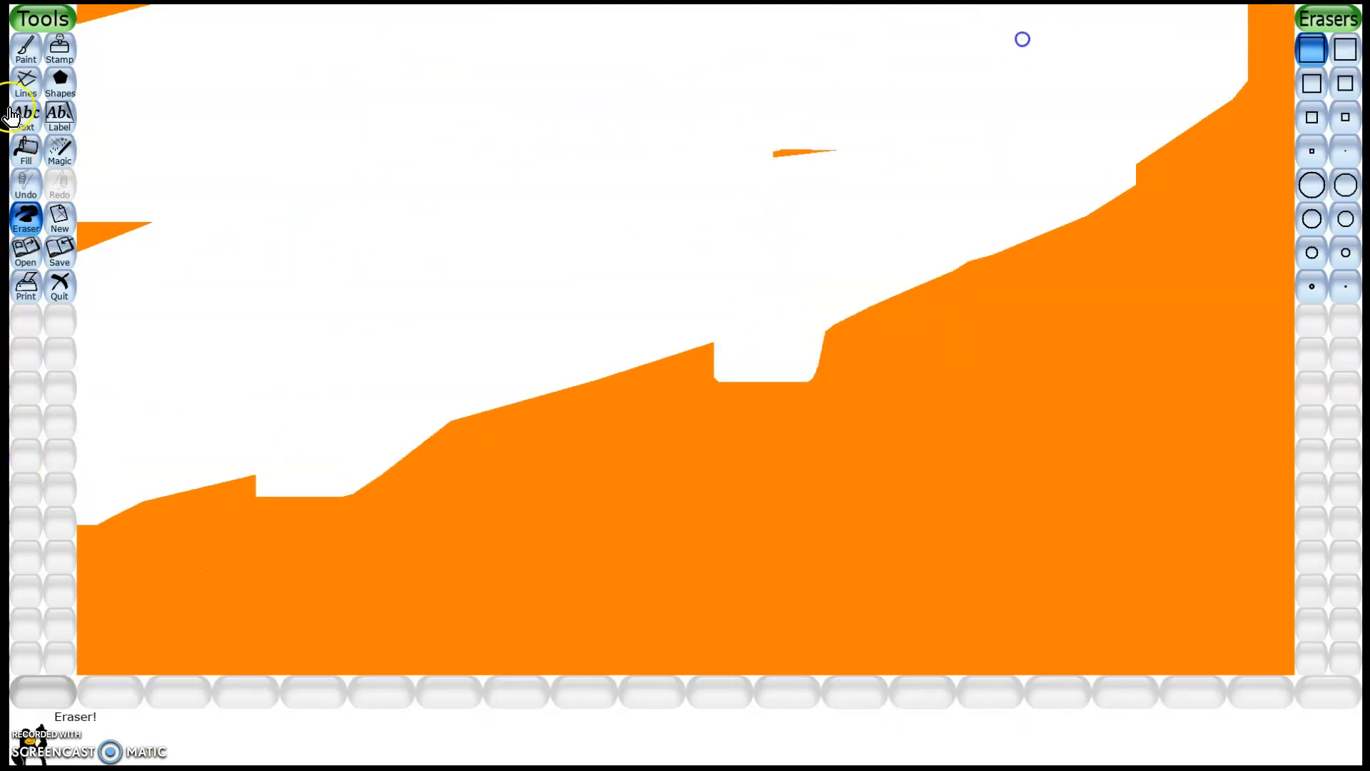
left_click(26, 190)
Fill the orange canvas with solid white.
left_click(56, 155)
left_click(29, 149)
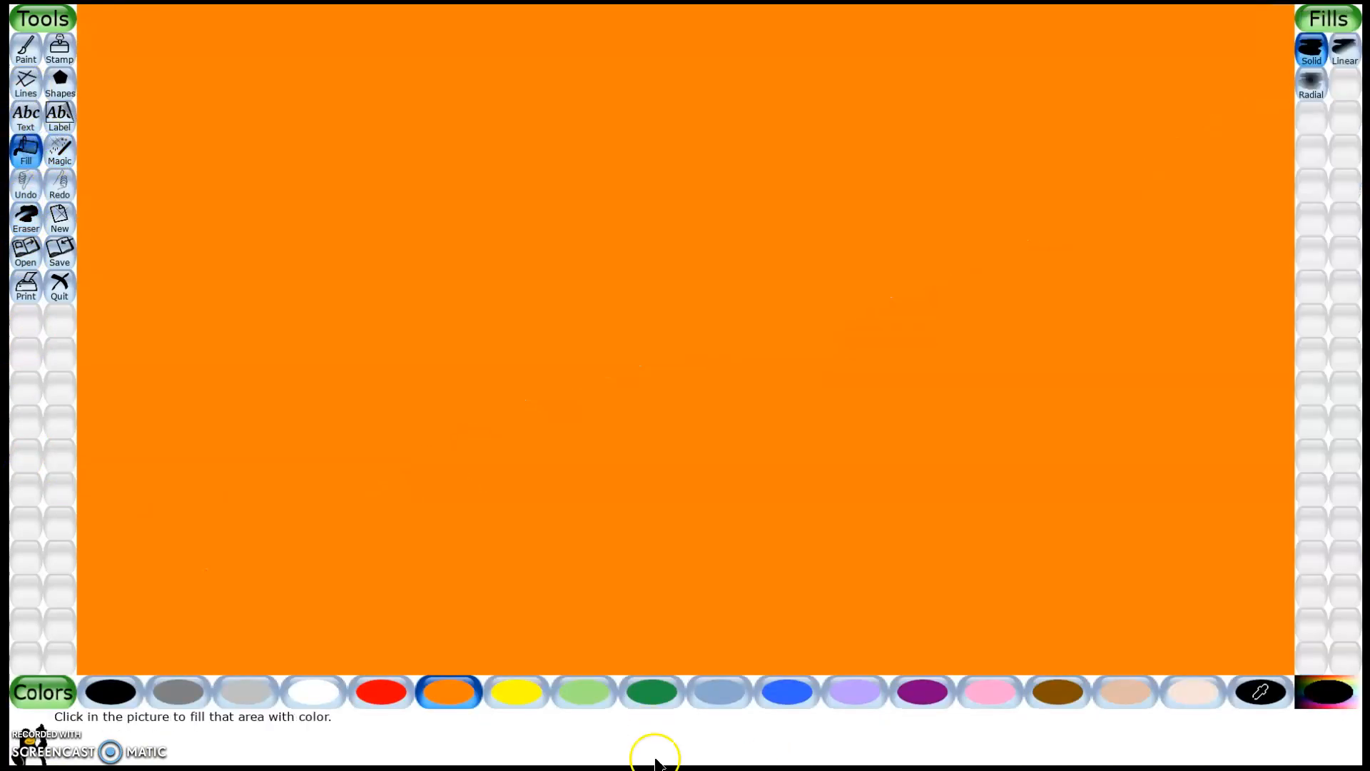
left_click(313, 691)
left_click(368, 531)
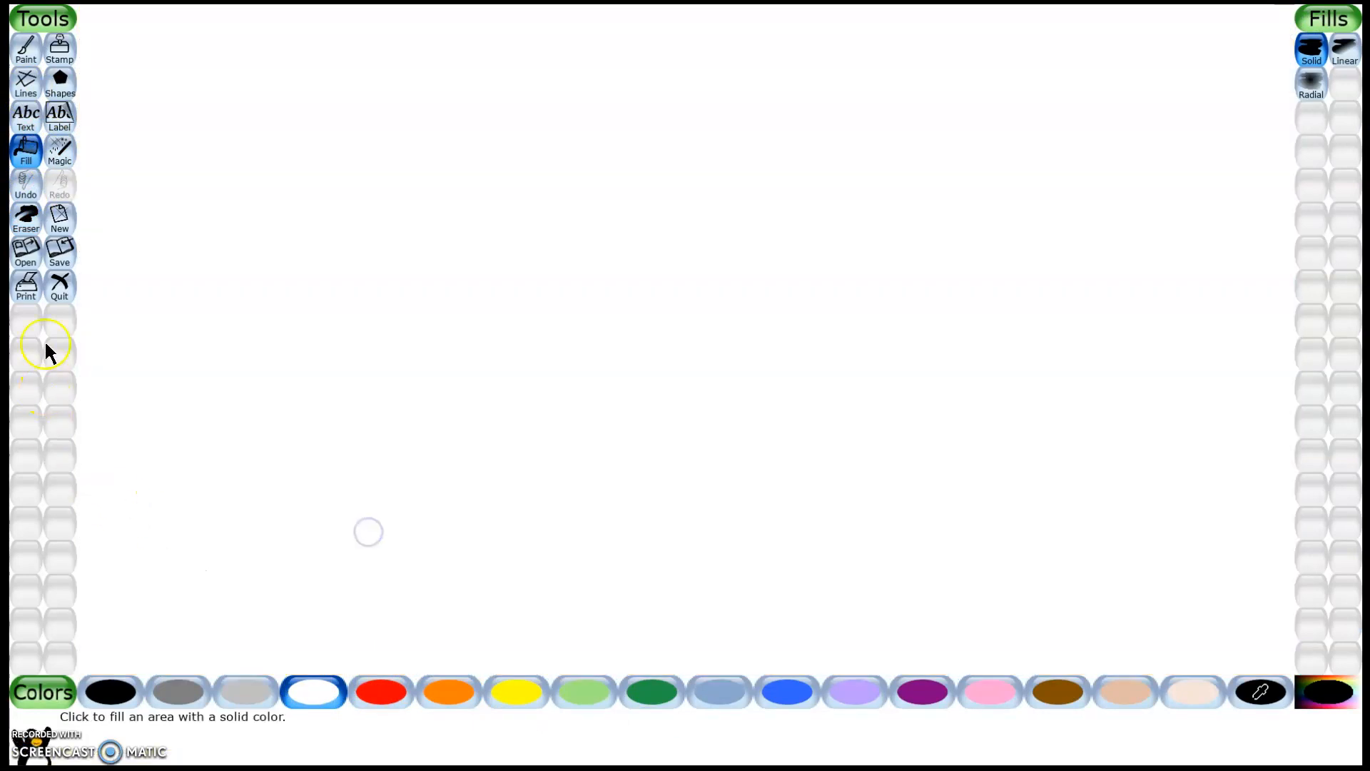
Choose the Drip magic effect and add the text "Ghost" in red low on the canvas, left of centre.
left_click(71, 164)
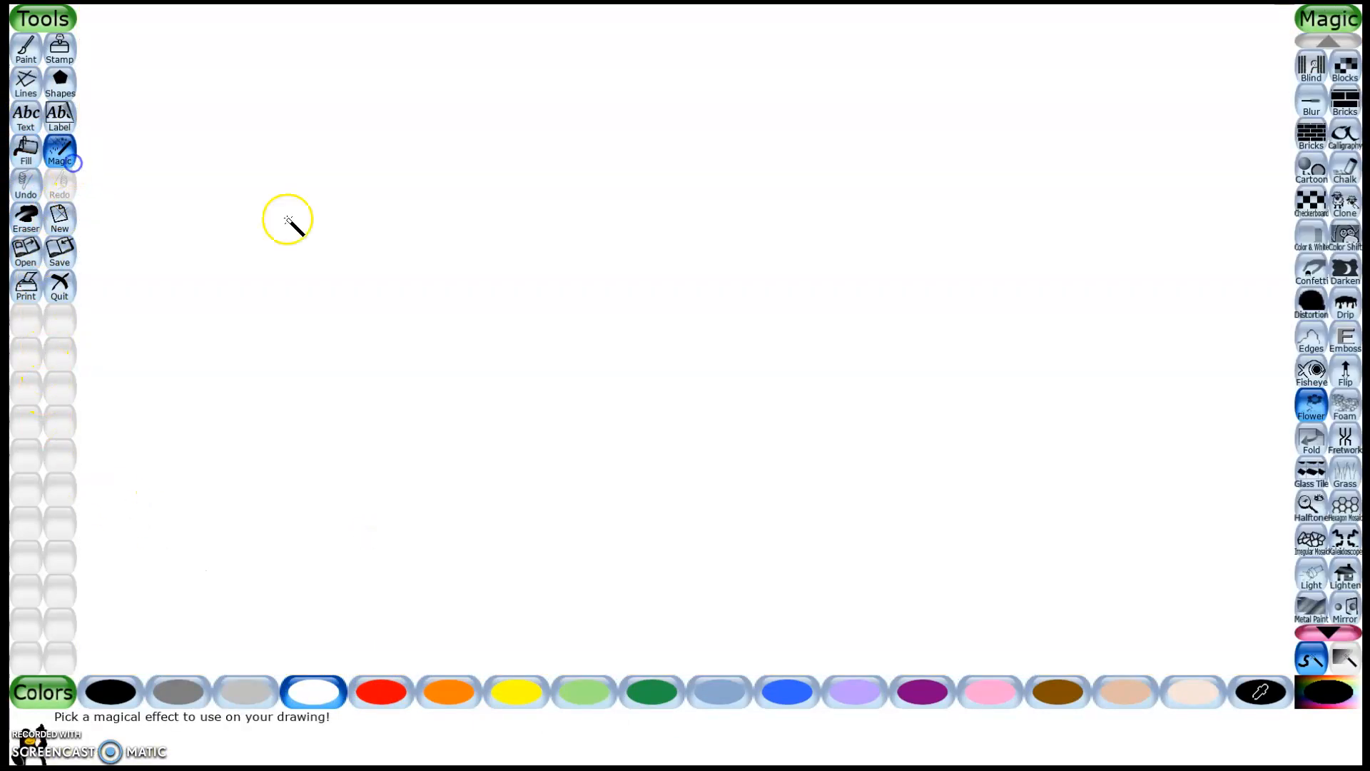
left_click(1329, 312)
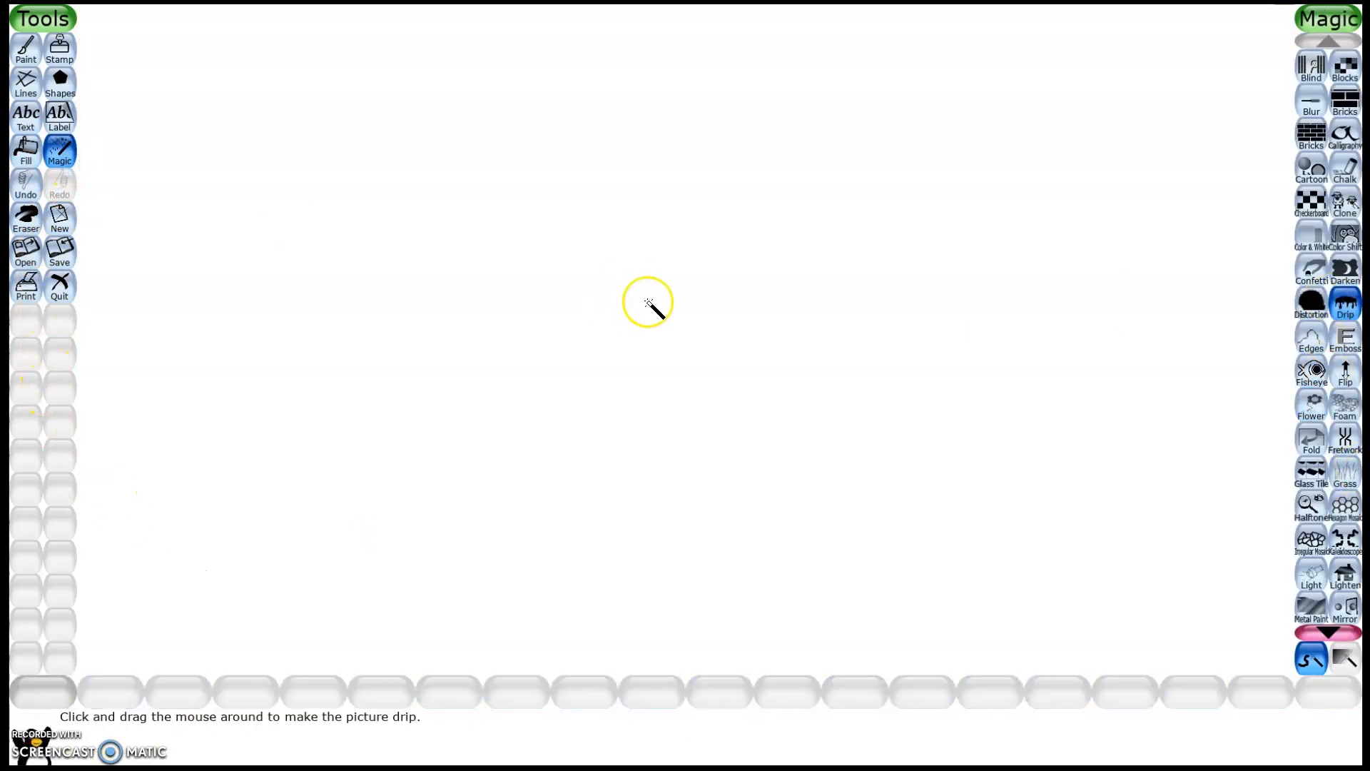
left_click(27, 118)
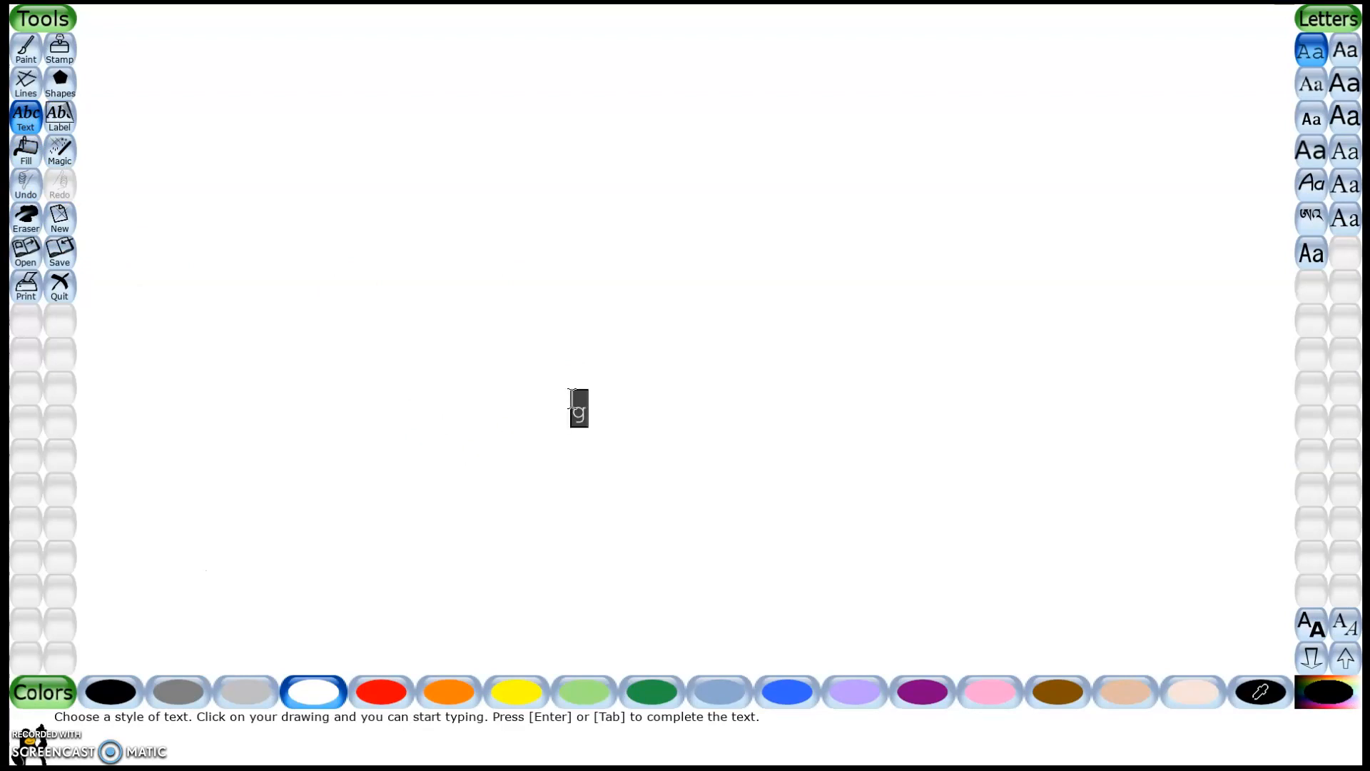
key("BackSpace")
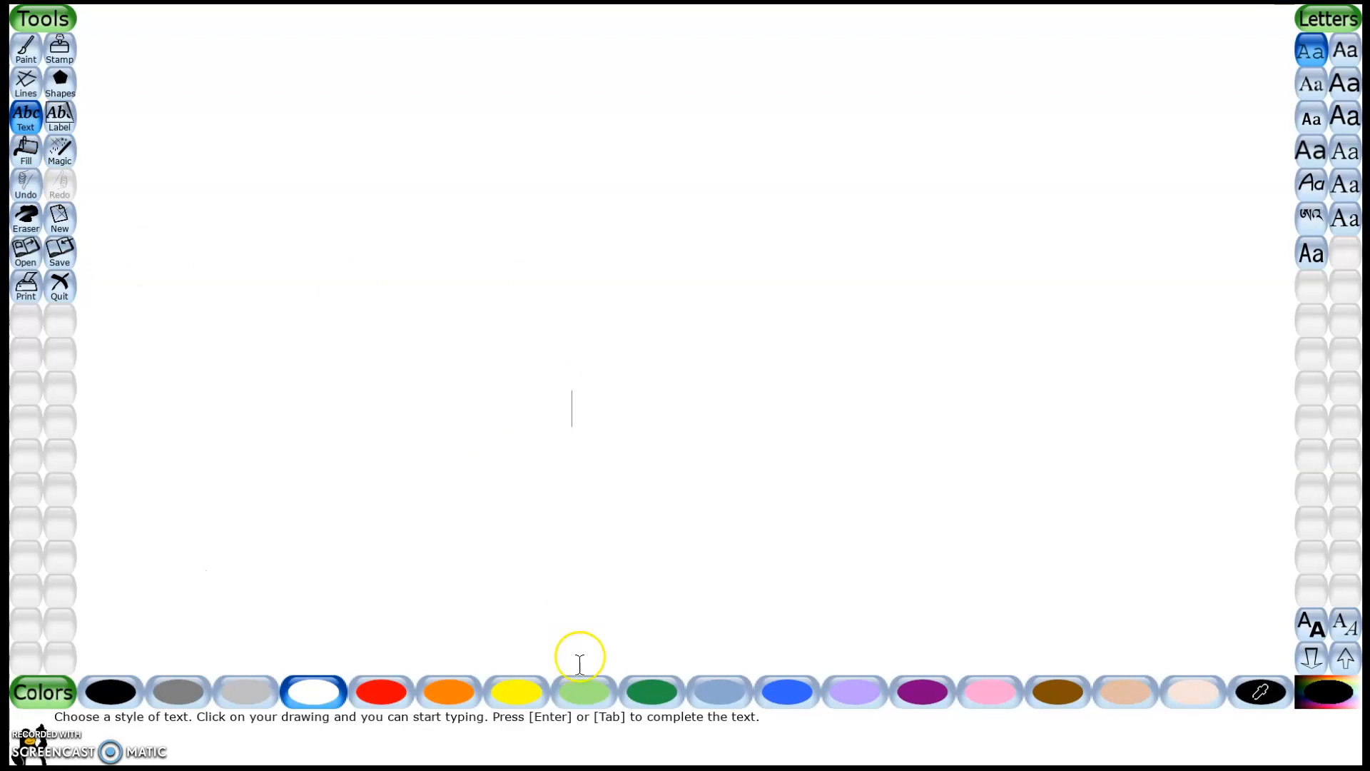
left_click(363, 684)
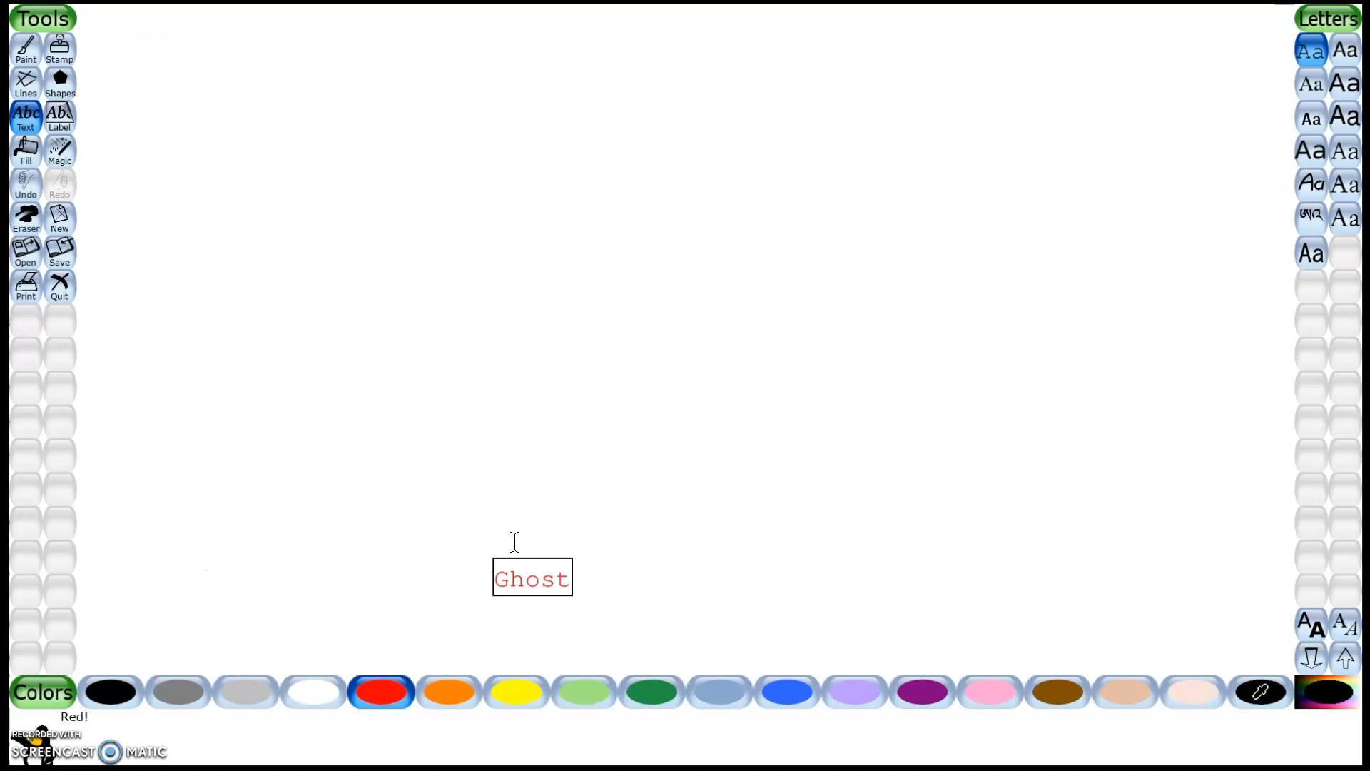
Smear the word "Ghost" with the Drip magic effect.
left_click(72, 152)
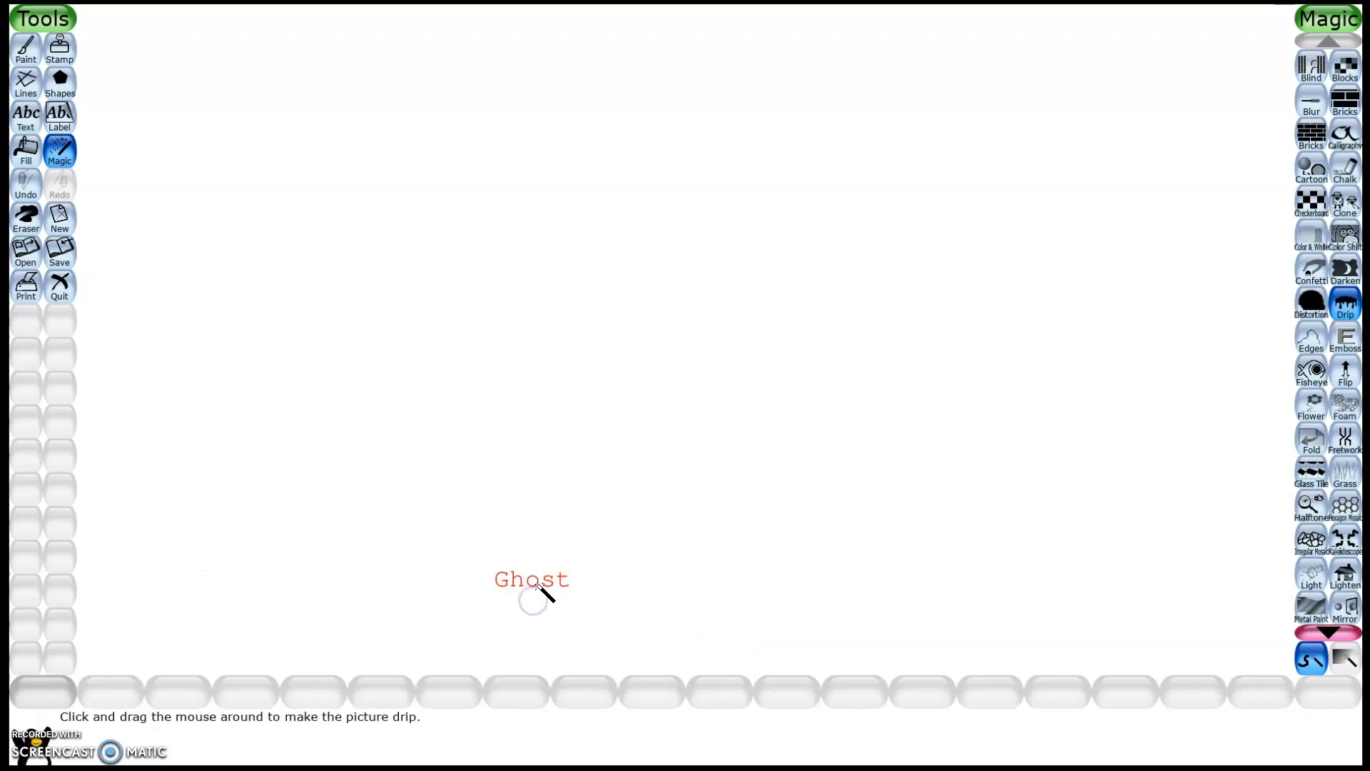
left_click_drag(507, 594, 513, 590)
mouse_move(658, 595)
left_mouse_down()
mouse_move(753, 589)
mouse_move(524, 609)
mouse_move(607, 596)
mouse_move(565, 544)
mouse_move(472, 558)
mouse_move(521, 622)
mouse_move(545, 579)
mouse_move(522, 573)
mouse_move(564, 574)
mouse_move(502, 571)
mouse_move(570, 585)
mouse_move(528, 562)
mouse_move(588, 592)
mouse_move(695, 591)
left_mouse_up()
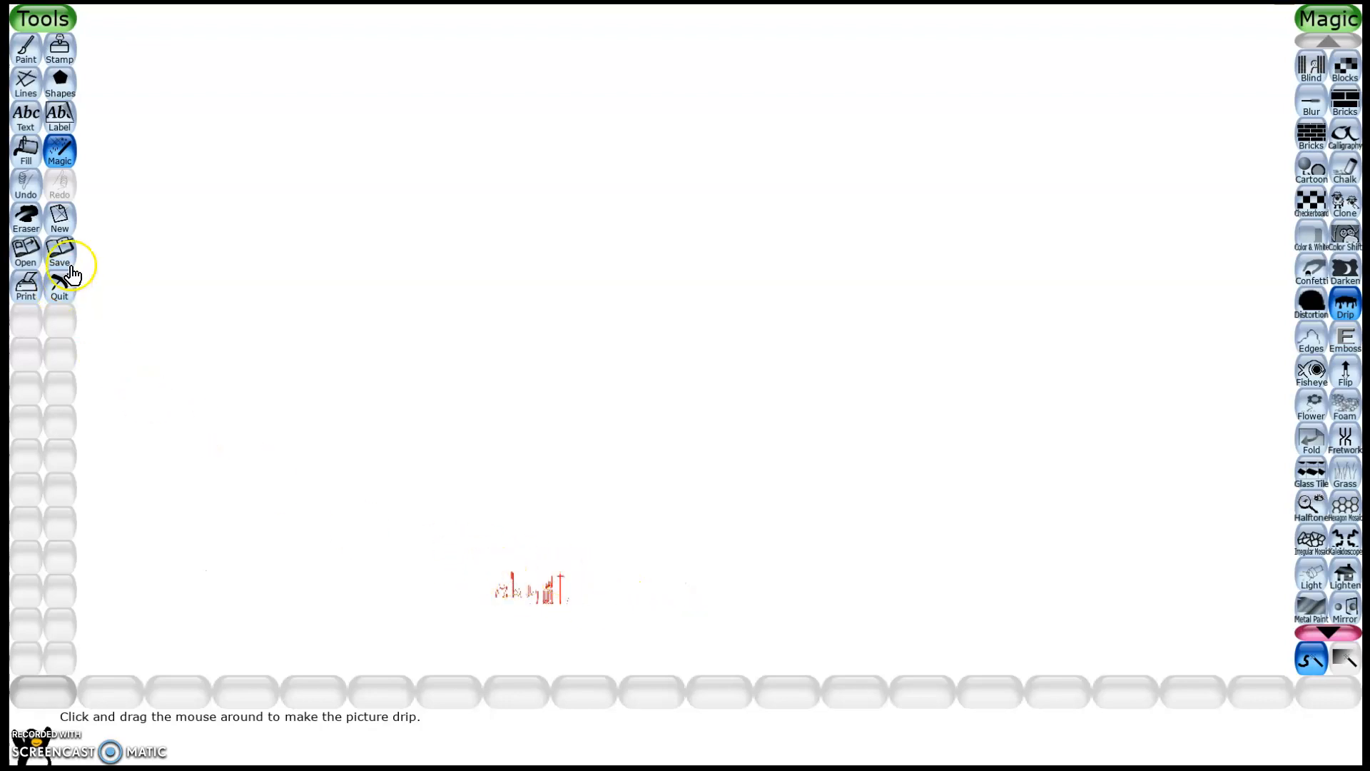
Erase the dripping text and start a new white drawing without saving the current picture.
left_click(26, 217)
mouse_move(426, 550)
left_mouse_down()
mouse_move(563, 581)
mouse_move(544, 584)
left_mouse_up()
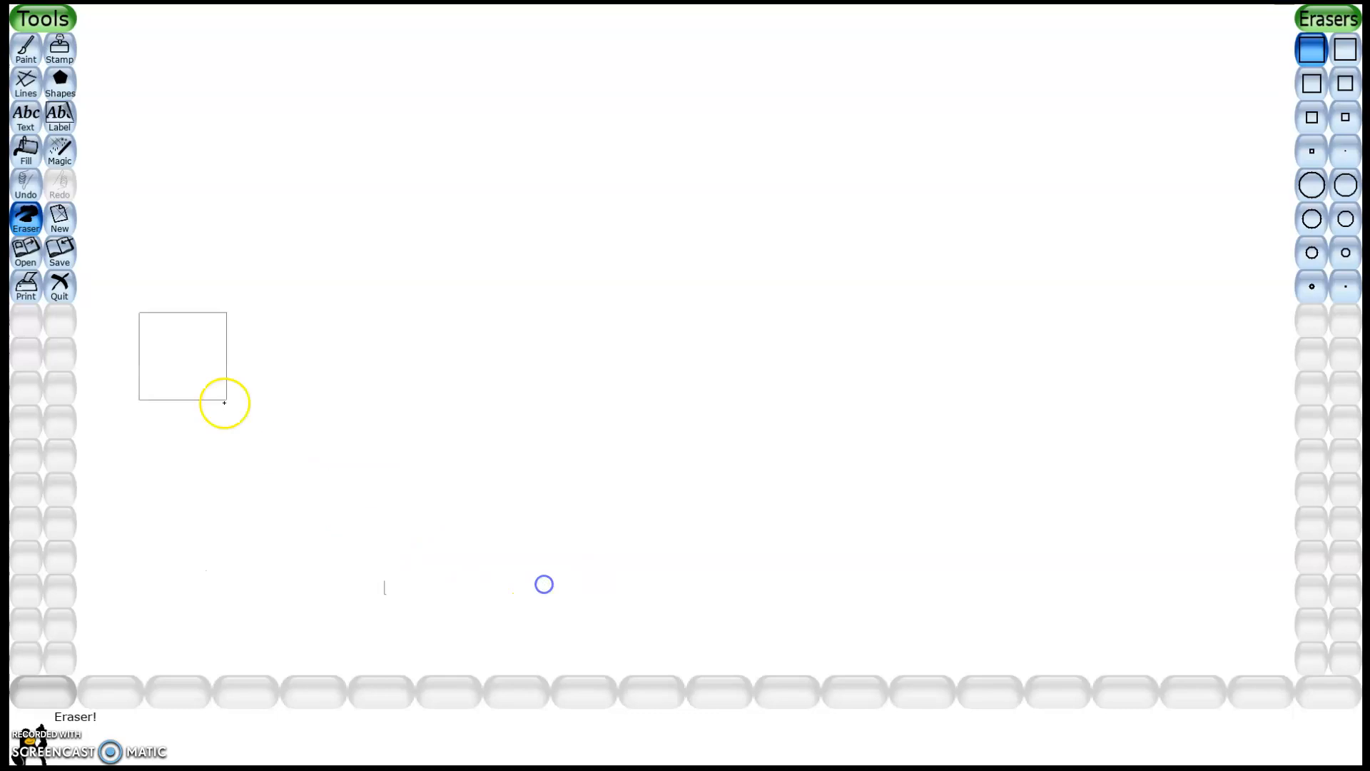
left_click(59, 217)
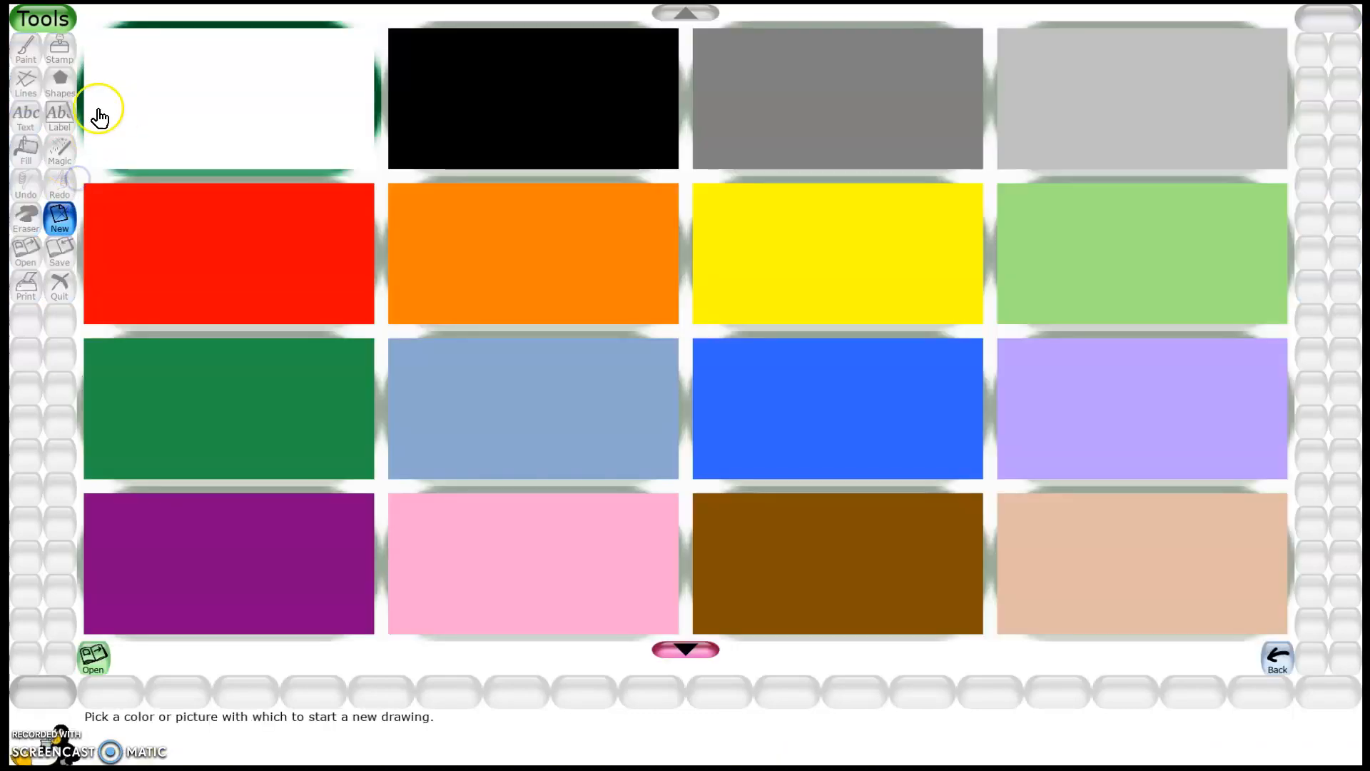
left_click(152, 61)
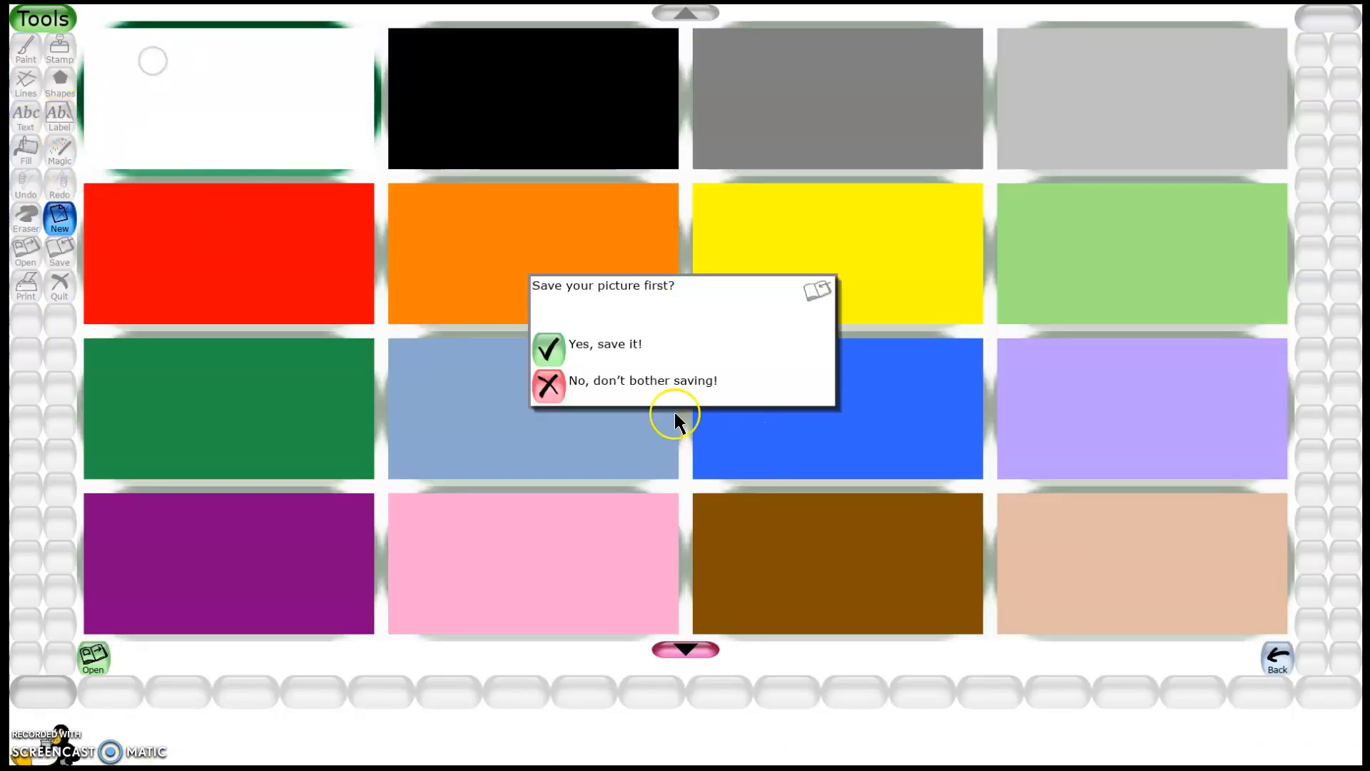
left_click(546, 345)
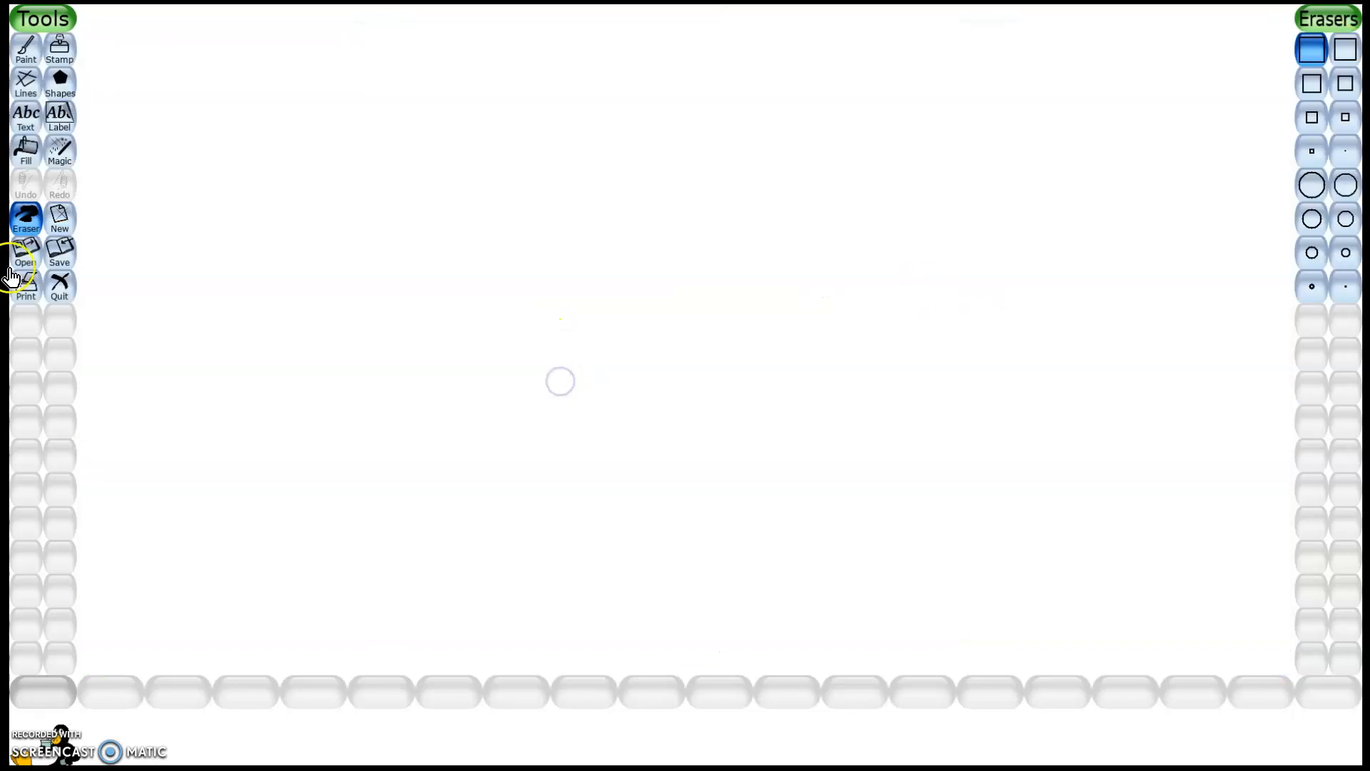
Apply the Fisheye magic effect to the middle of the blank canvas.
left_click(59, 151)
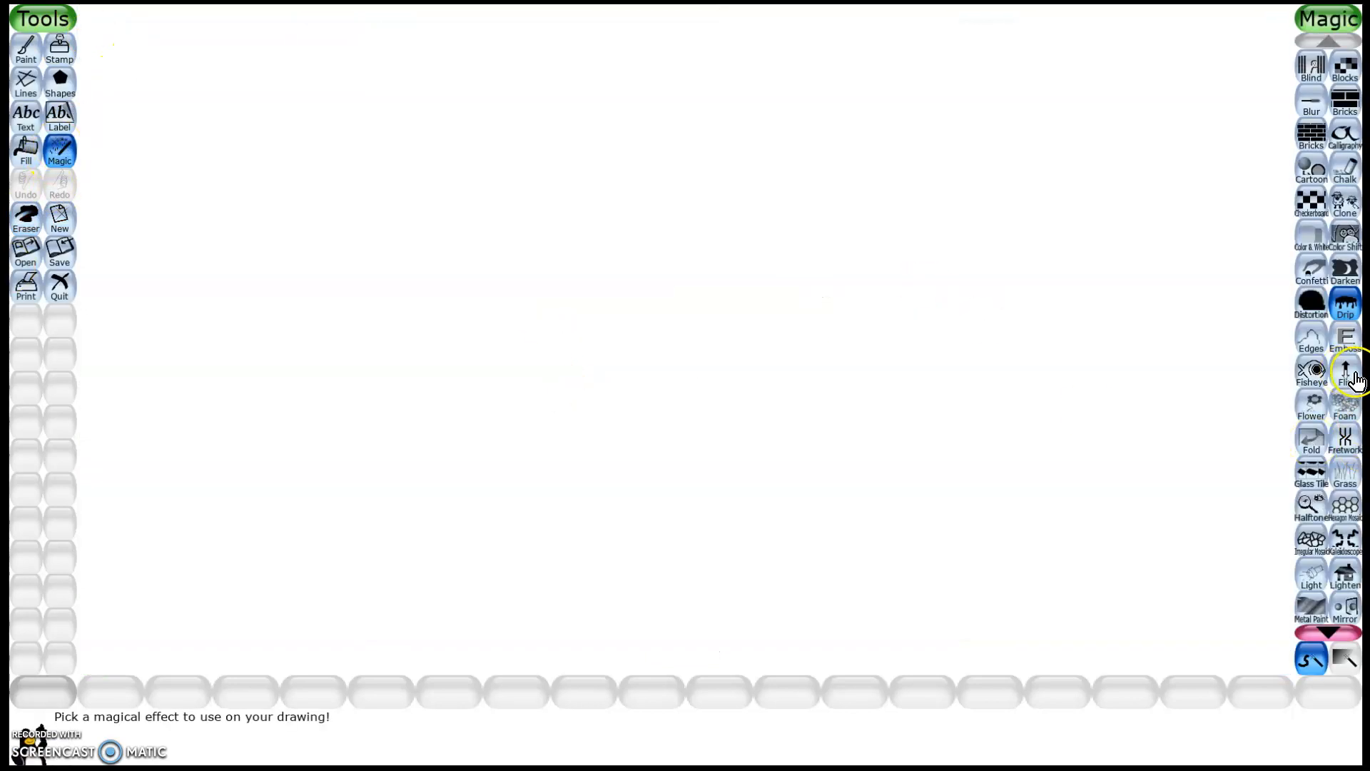
left_click(1307, 371)
left_click(572, 376)
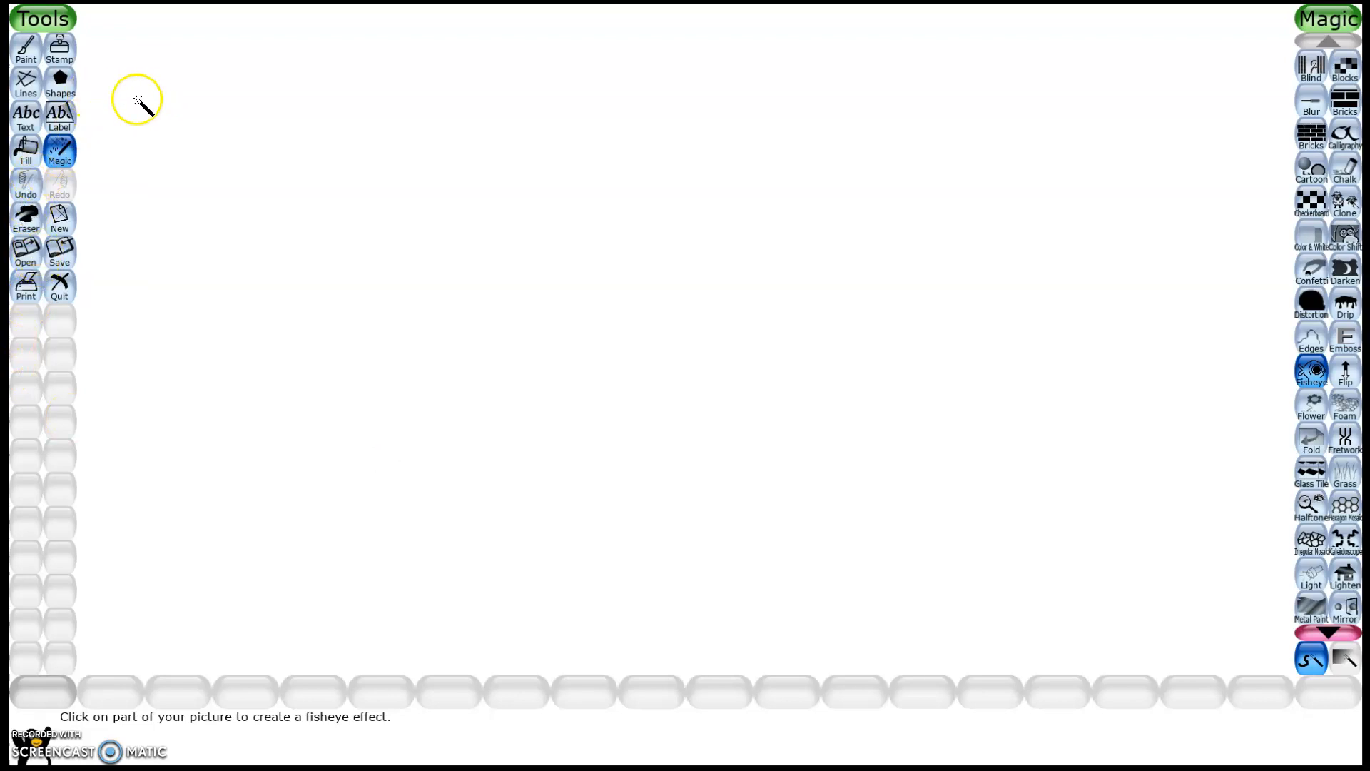
Draw a small, slightly rotated filled red square in the upper-right area of the canvas.
left_click(60, 82)
left_click_drag(1004, 180, 1049, 297)
left_click(1341, 57)
left_click(1068, 171)
left_click(436, 347)
Try drawing a very large filled red square from the canvas centre and undo it.
left_click_drag(714, 288, 1242, 302)
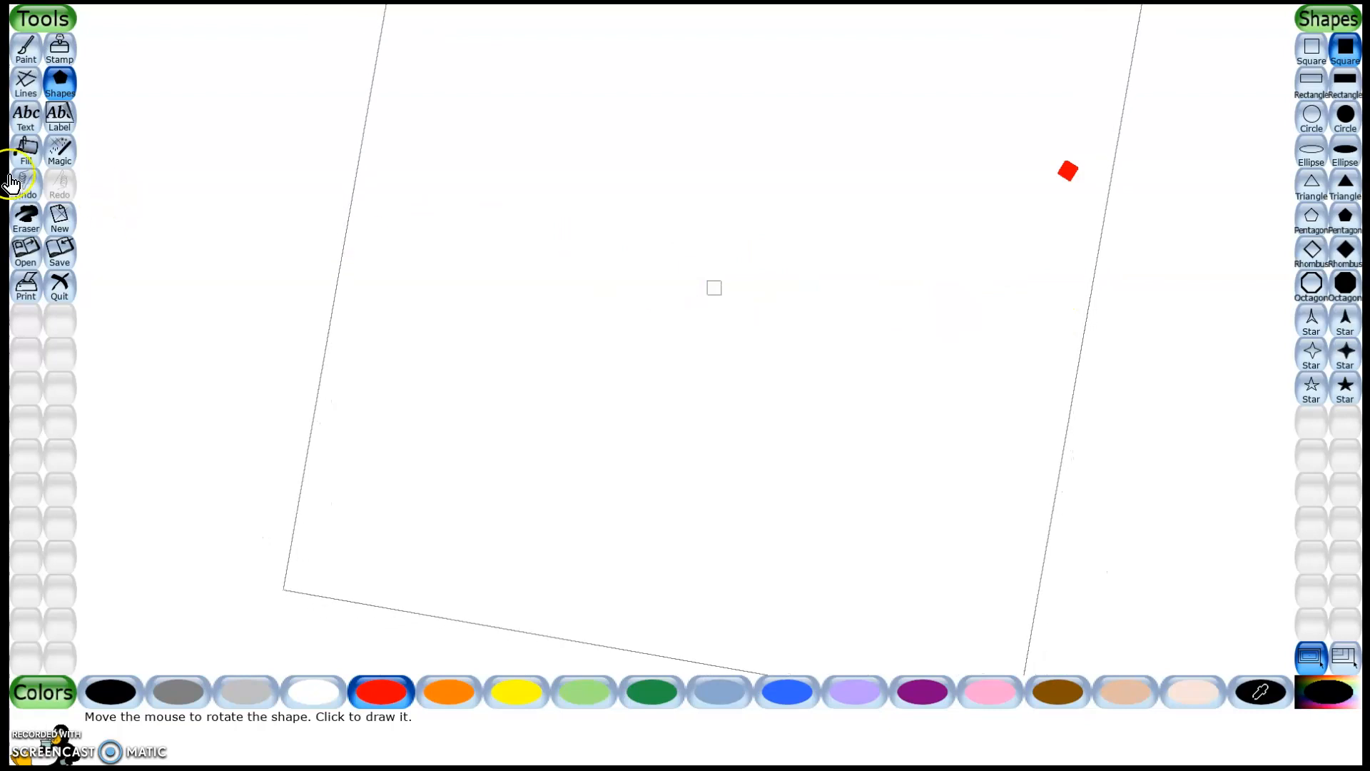
left_click(31, 192)
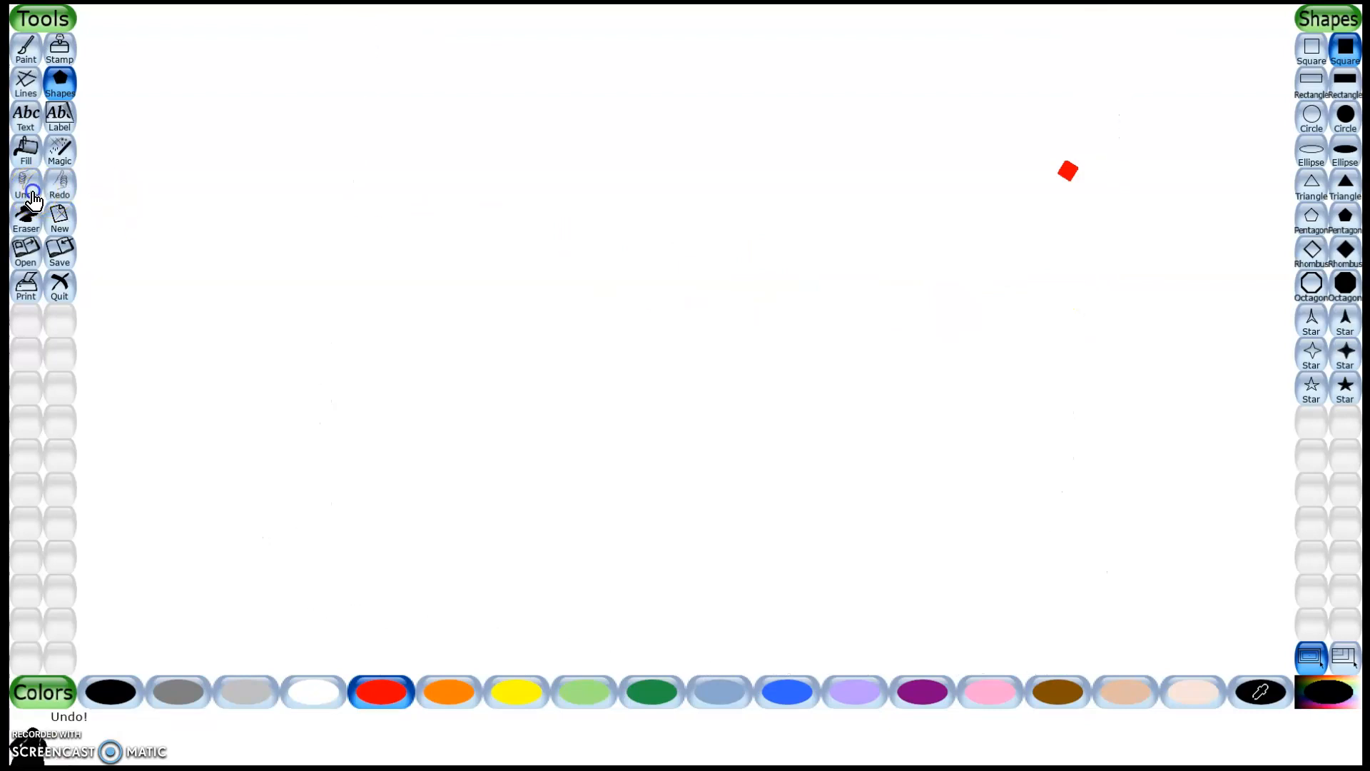
left_click(55, 133)
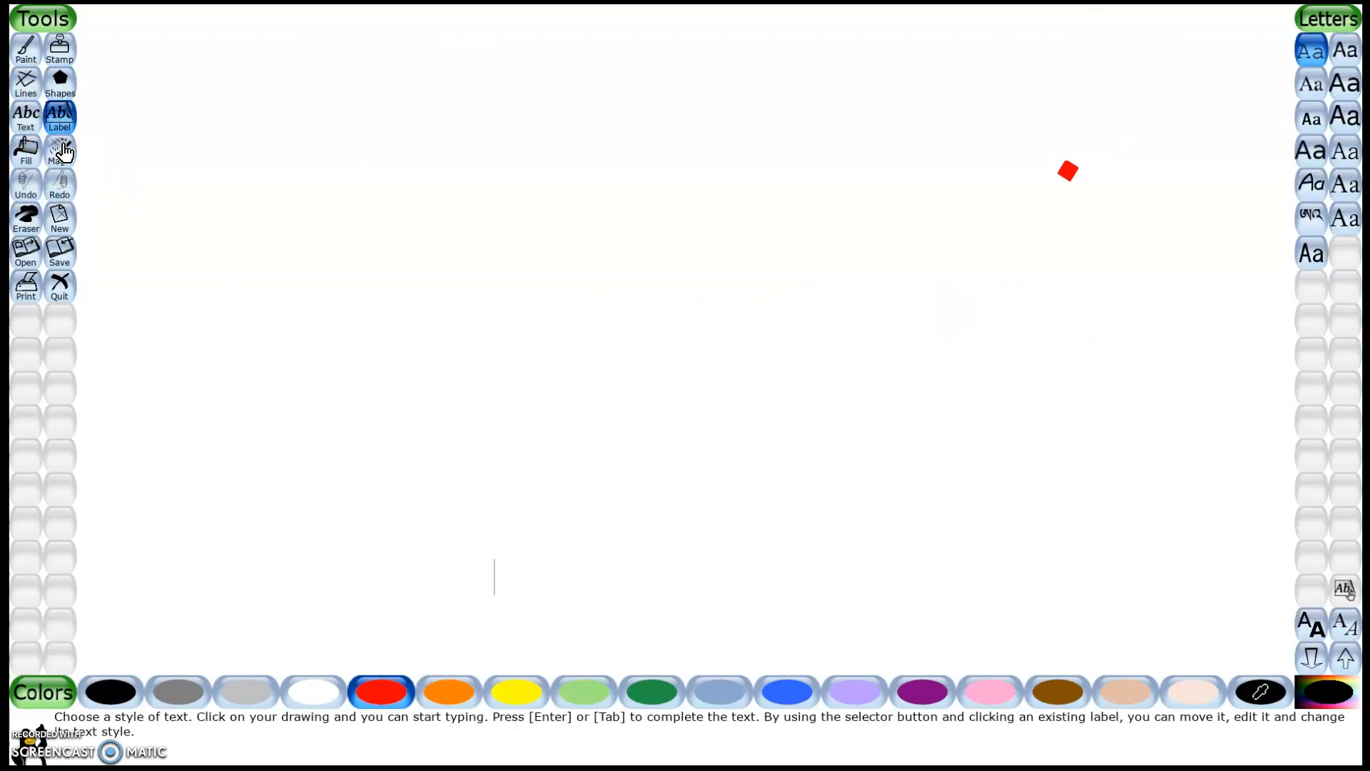
Distort the small red square into an enlarged irregular blob with repeated Fisheye effects on and around it.
left_click(62, 151)
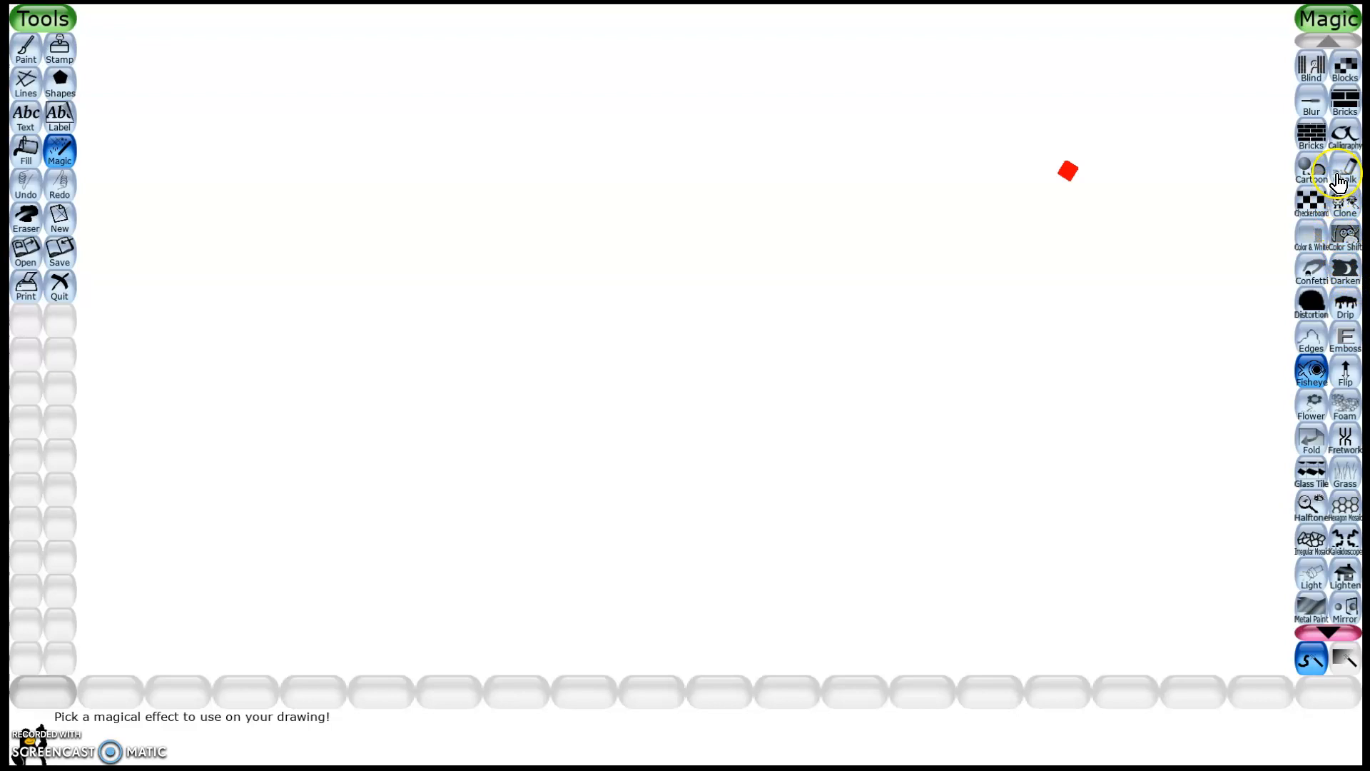
left_click(1064, 171)
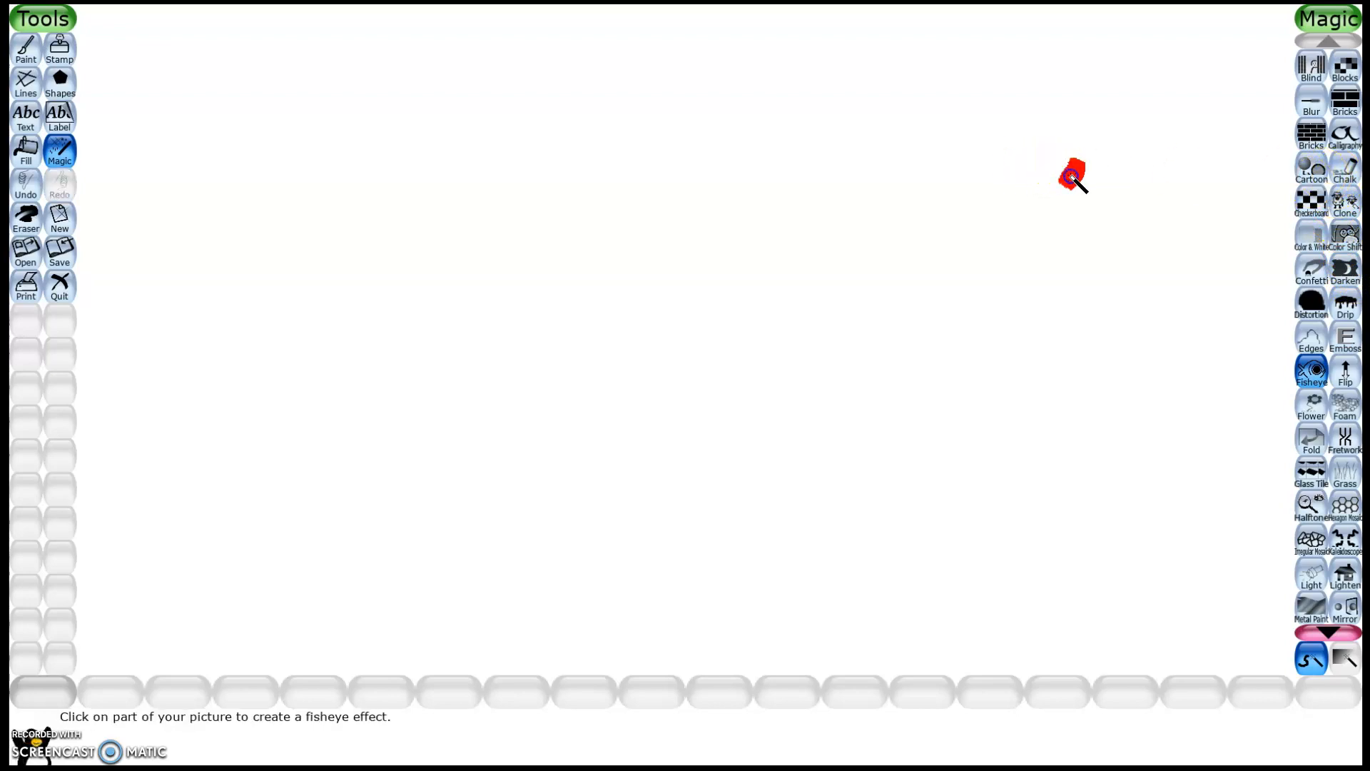
left_click(1073, 179)
left_click(1088, 178)
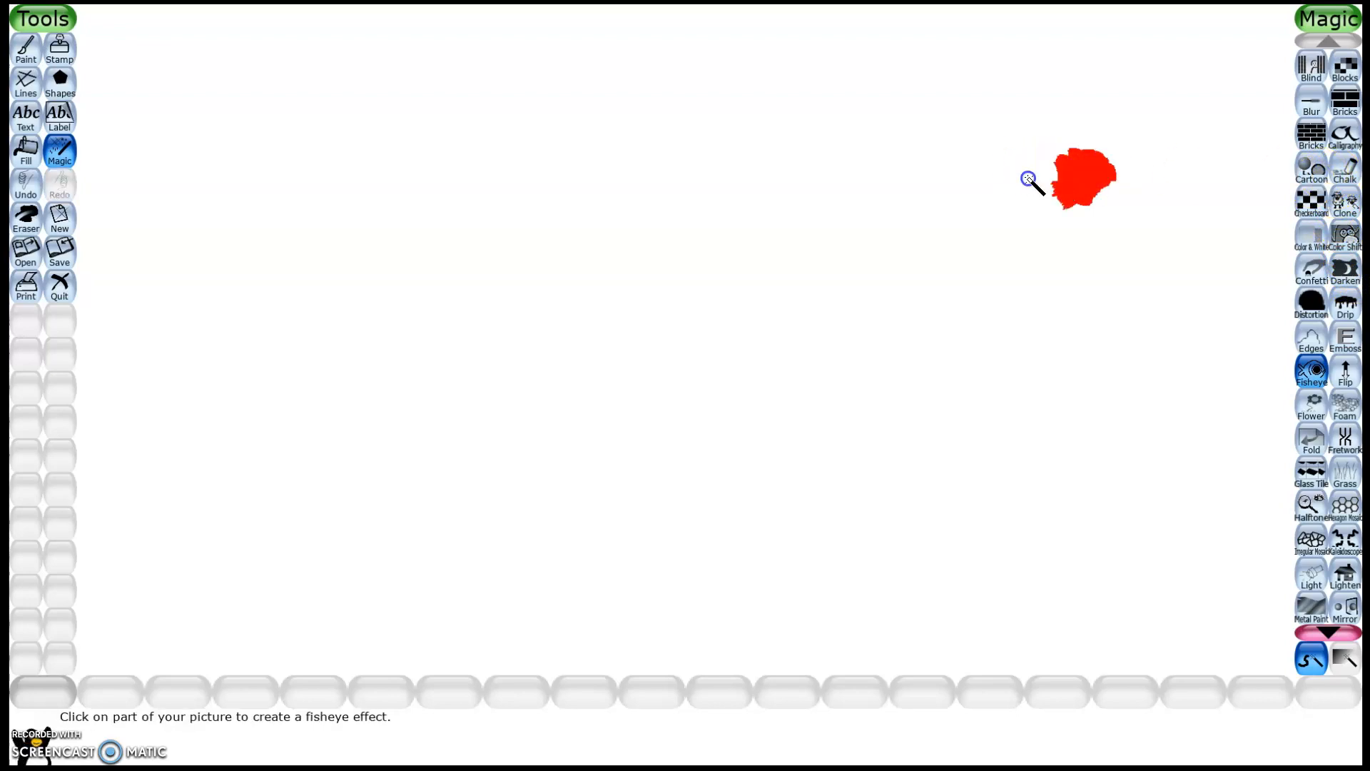
left_click(1072, 178)
left_click(1106, 181)
left_click(1072, 198)
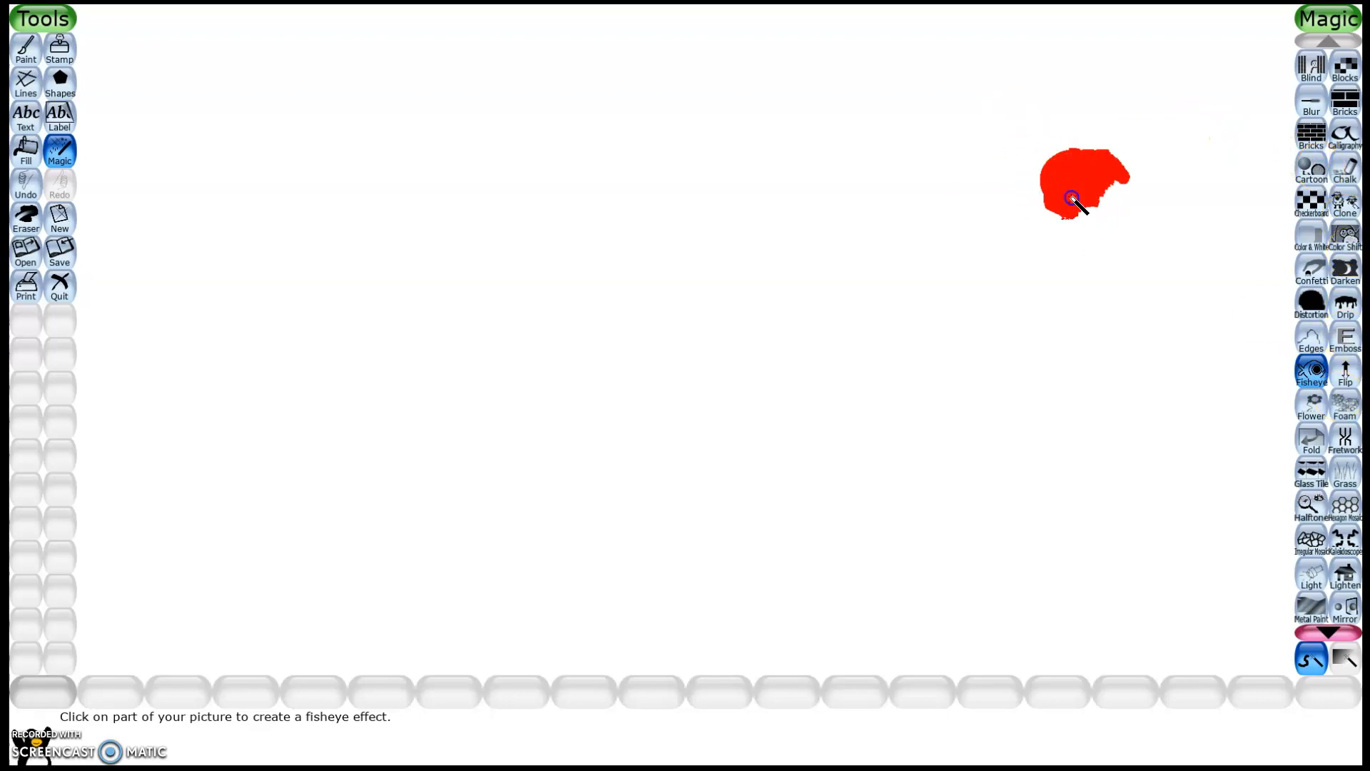
left_click(1109, 185)
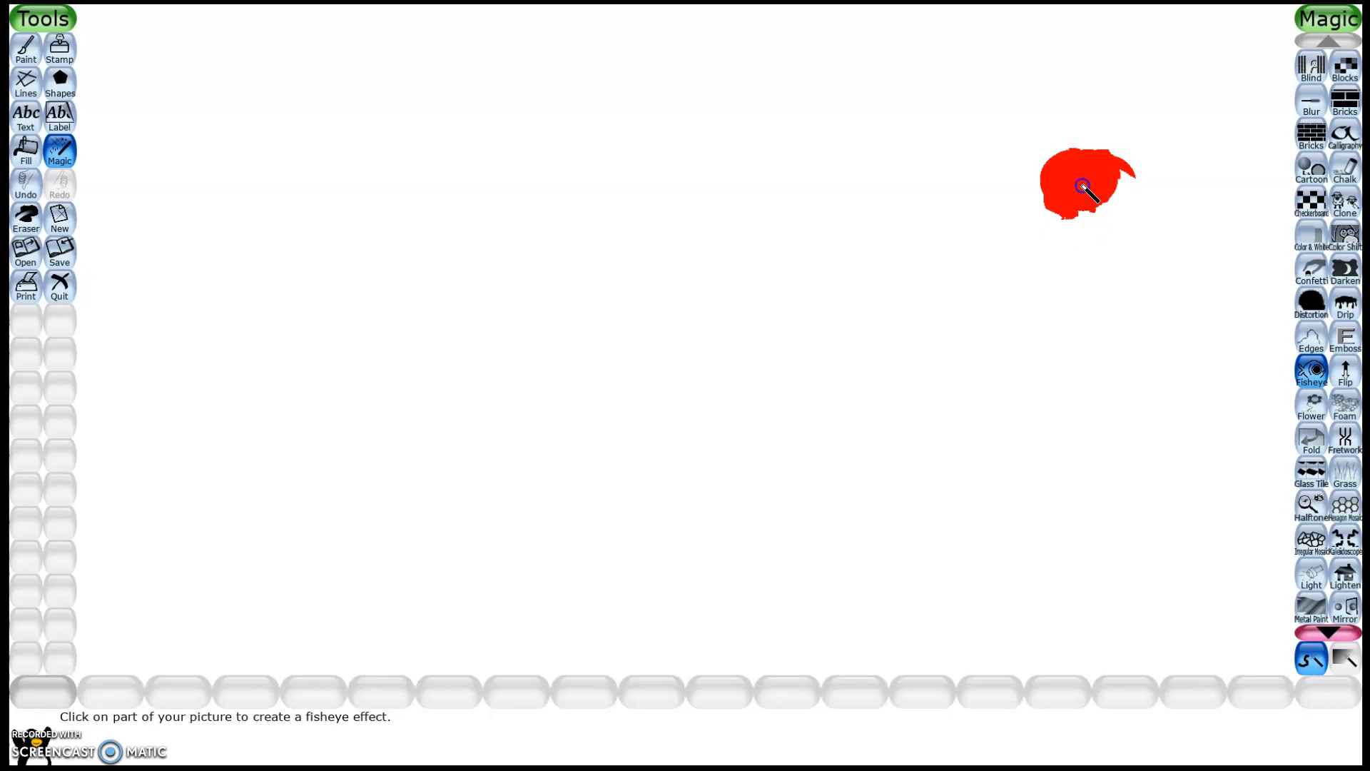
left_click(1063, 204)
left_click(1149, 211)
left_click(1116, 193)
left_click(1041, 193)
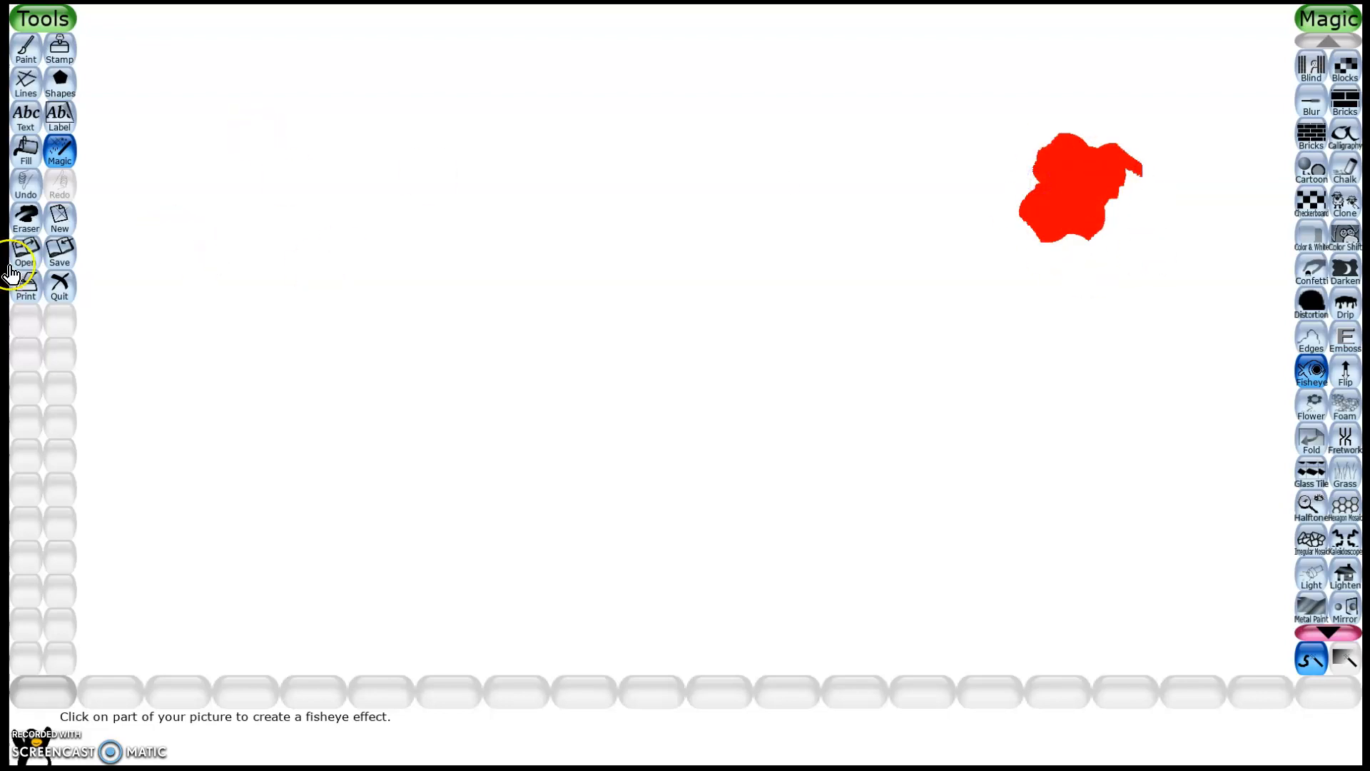
Erase the distorted red shape and enter the text "hero" in red in the same area.
left_click(25, 214)
mouse_move(982, 242)
left_mouse_down()
mouse_move(1049, 87)
mouse_move(1089, 246)
mouse_move(1064, 202)
left_mouse_up()
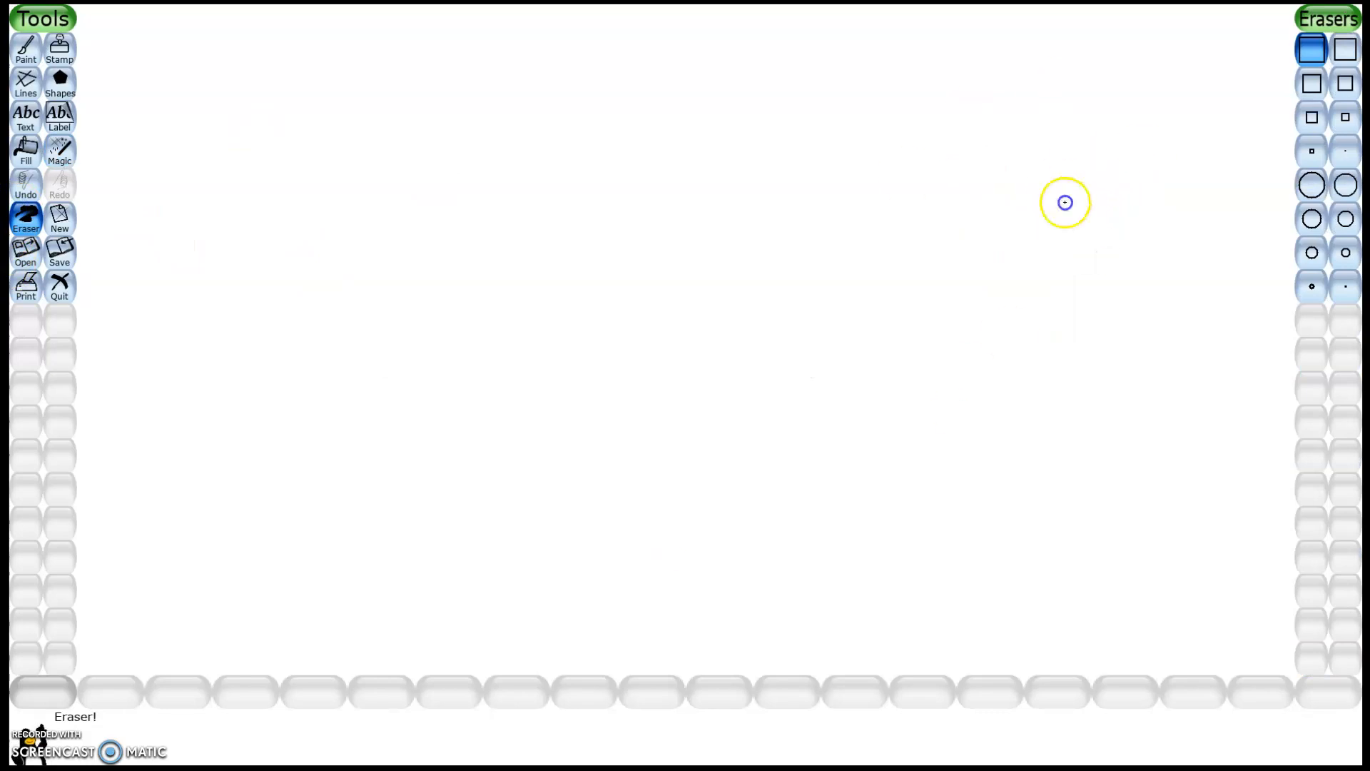
left_click(27, 117)
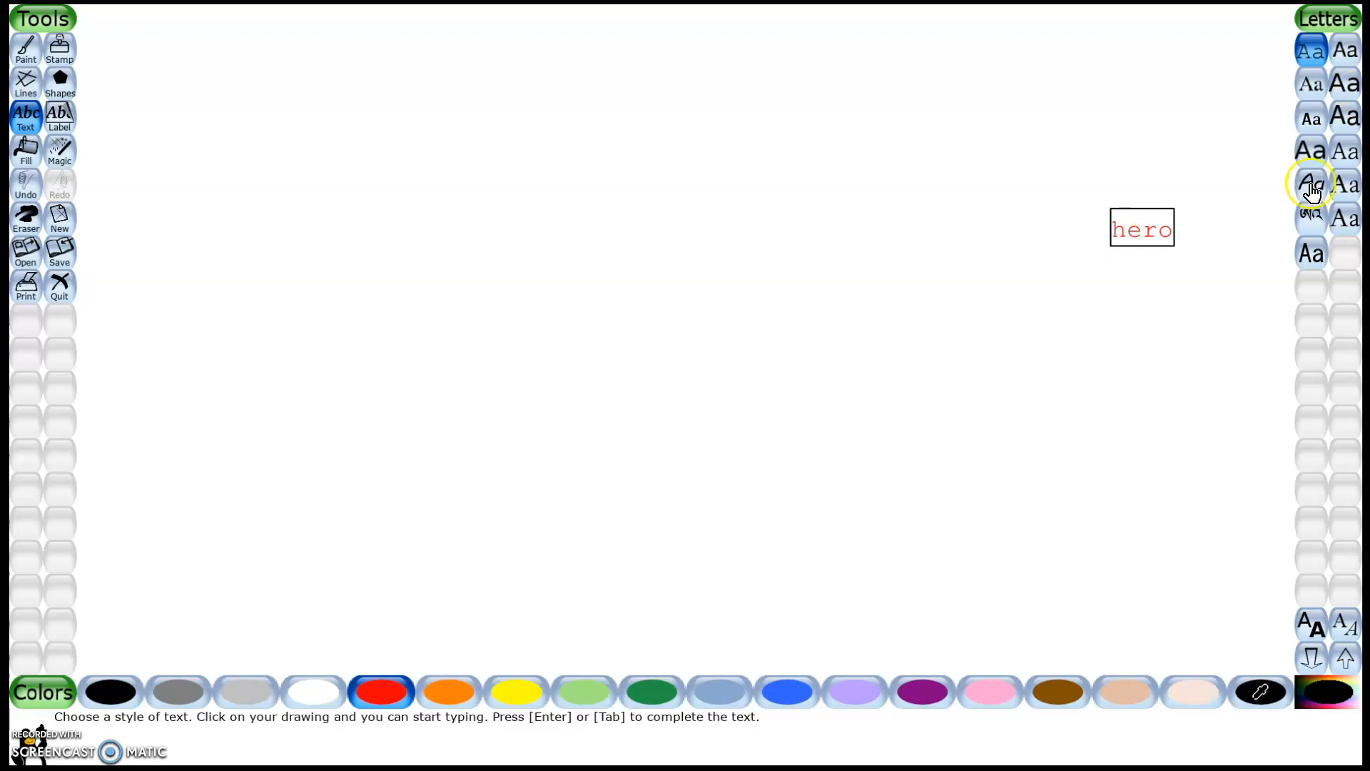
Try the text "hero" in a serif font and a small bold sans-serif font, moving it around the canvas.
left_click(1335, 229)
left_click(774, 345)
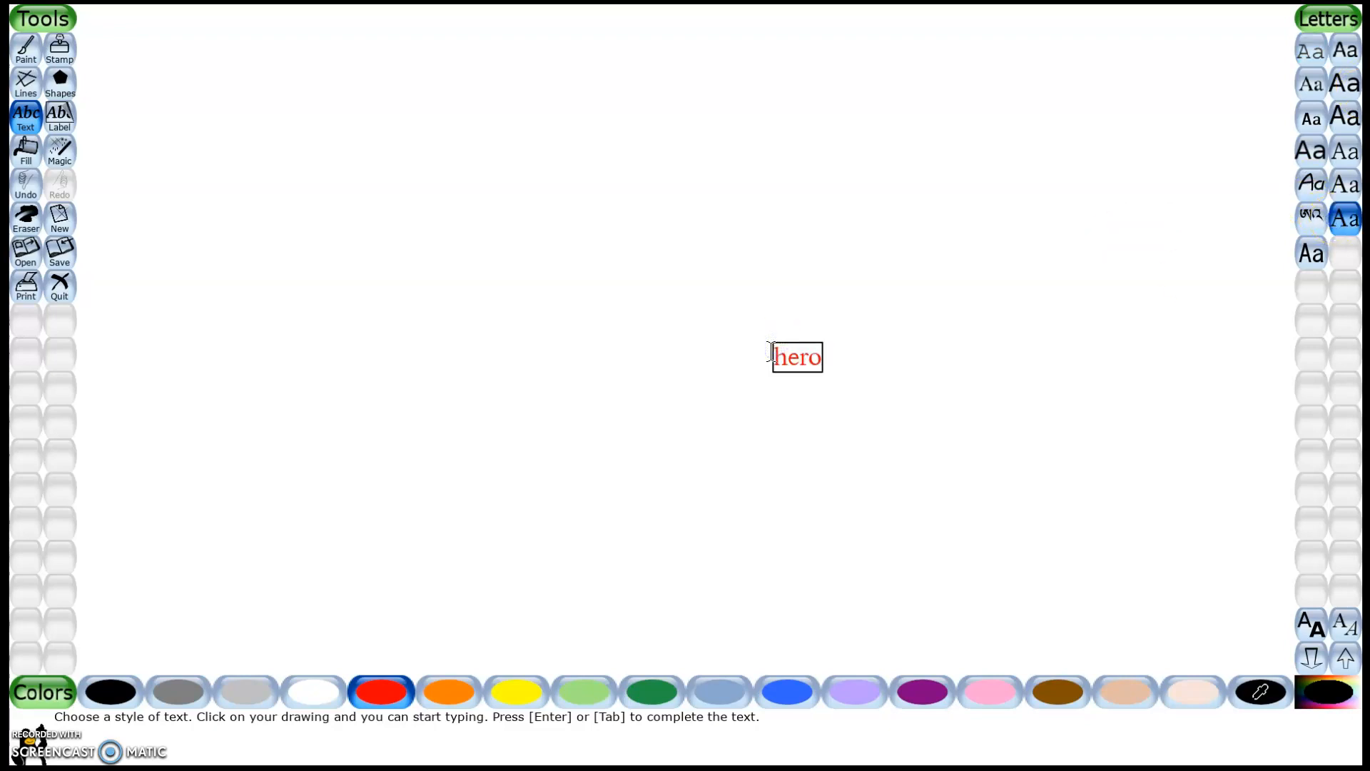
left_click(814, 279)
left_click(1006, 368)
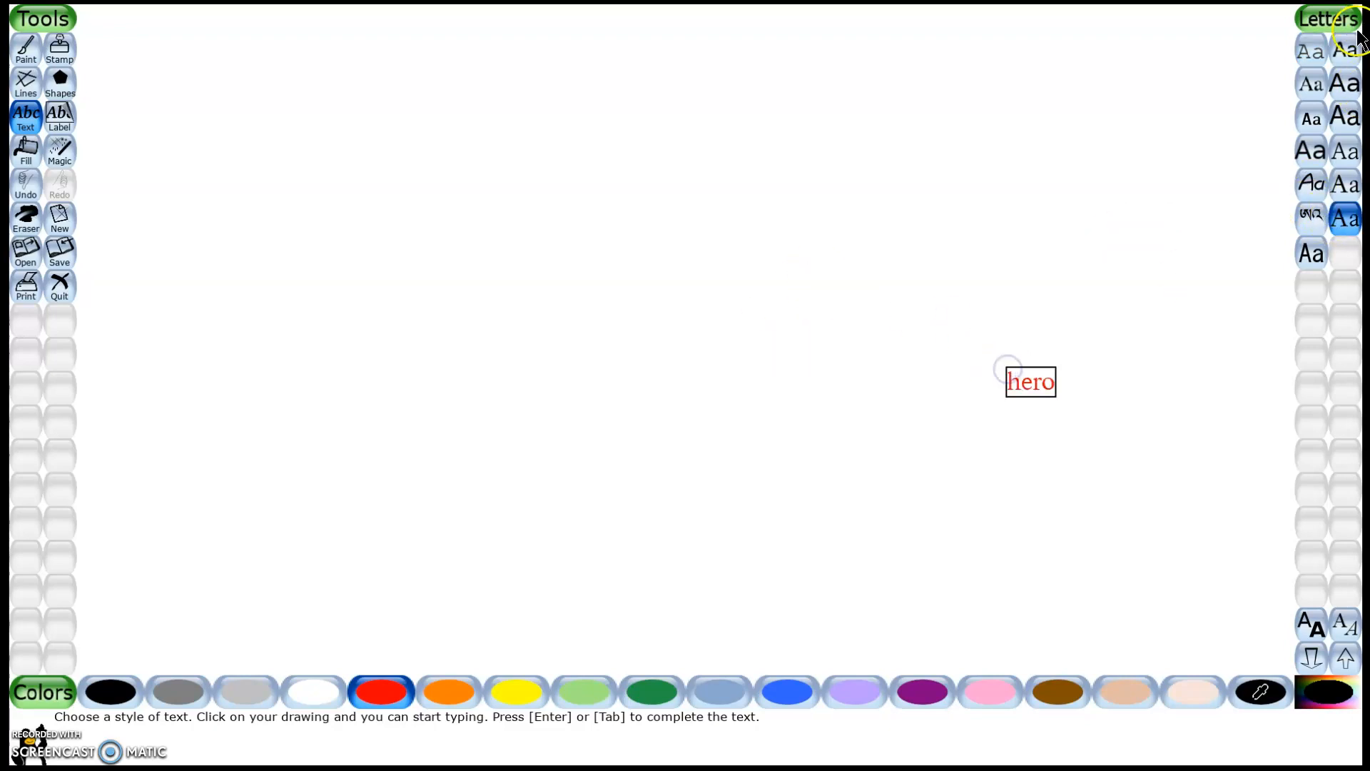
left_click(1317, 119)
left_click(772, 265)
left_click(848, 267)
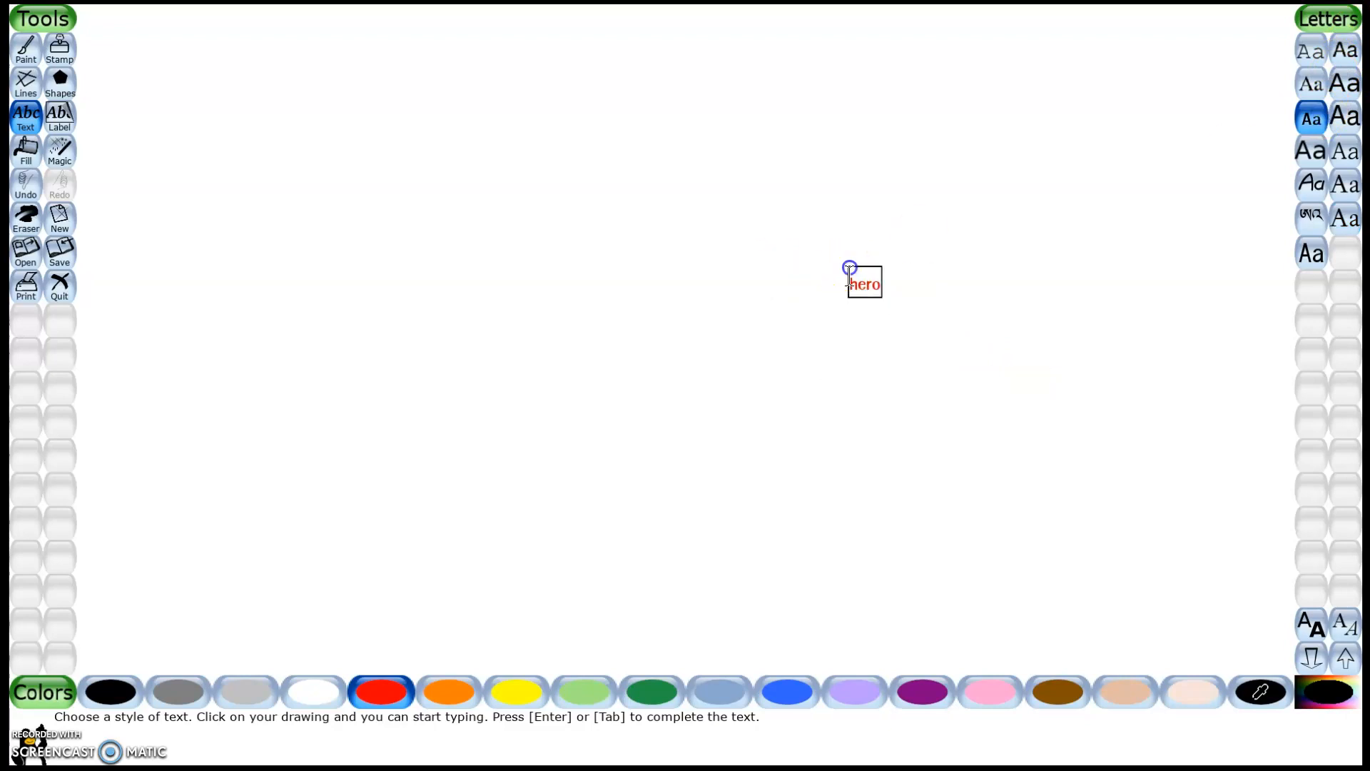
left_click(964, 272)
Try a larger sans-serif font, switch "hero" to the slanted handwritten font and place it in the upper-right area.
left_click(1345, 118)
left_click(1285, 184)
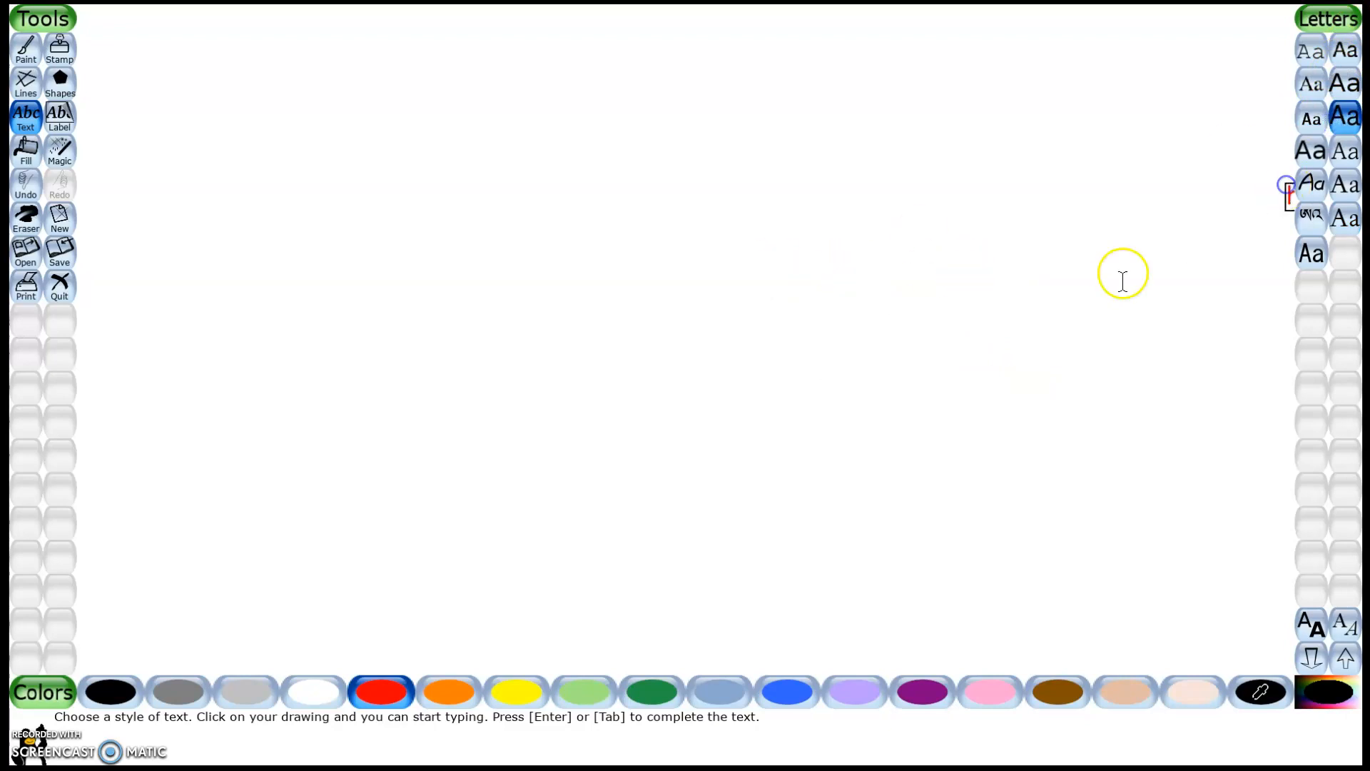
left_click(1326, 187)
left_click(1070, 257)
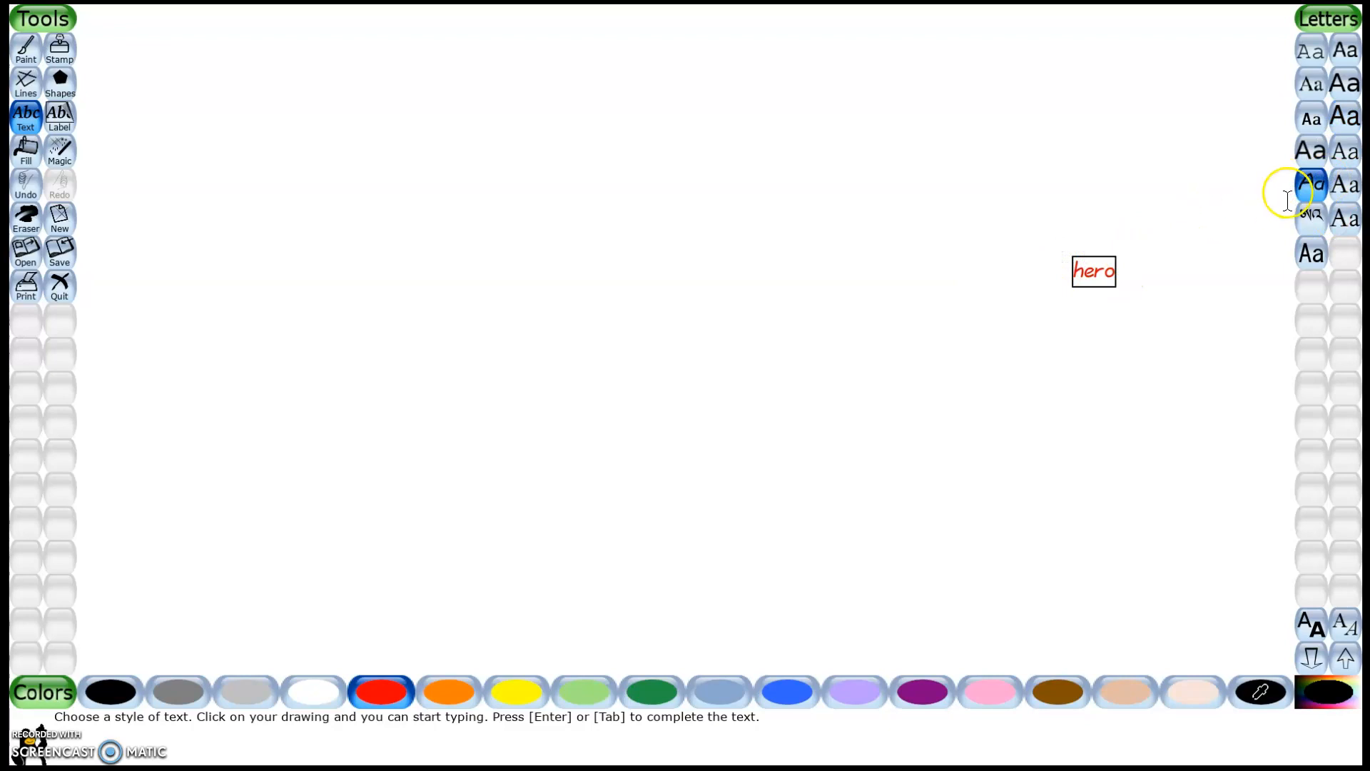
Try several other fonts on "hero" and set it in the second serif font of the first column.
left_click(1345, 184)
left_click(1345, 218)
left_click(1321, 261)
left_click(1311, 183)
left_click(1316, 99)
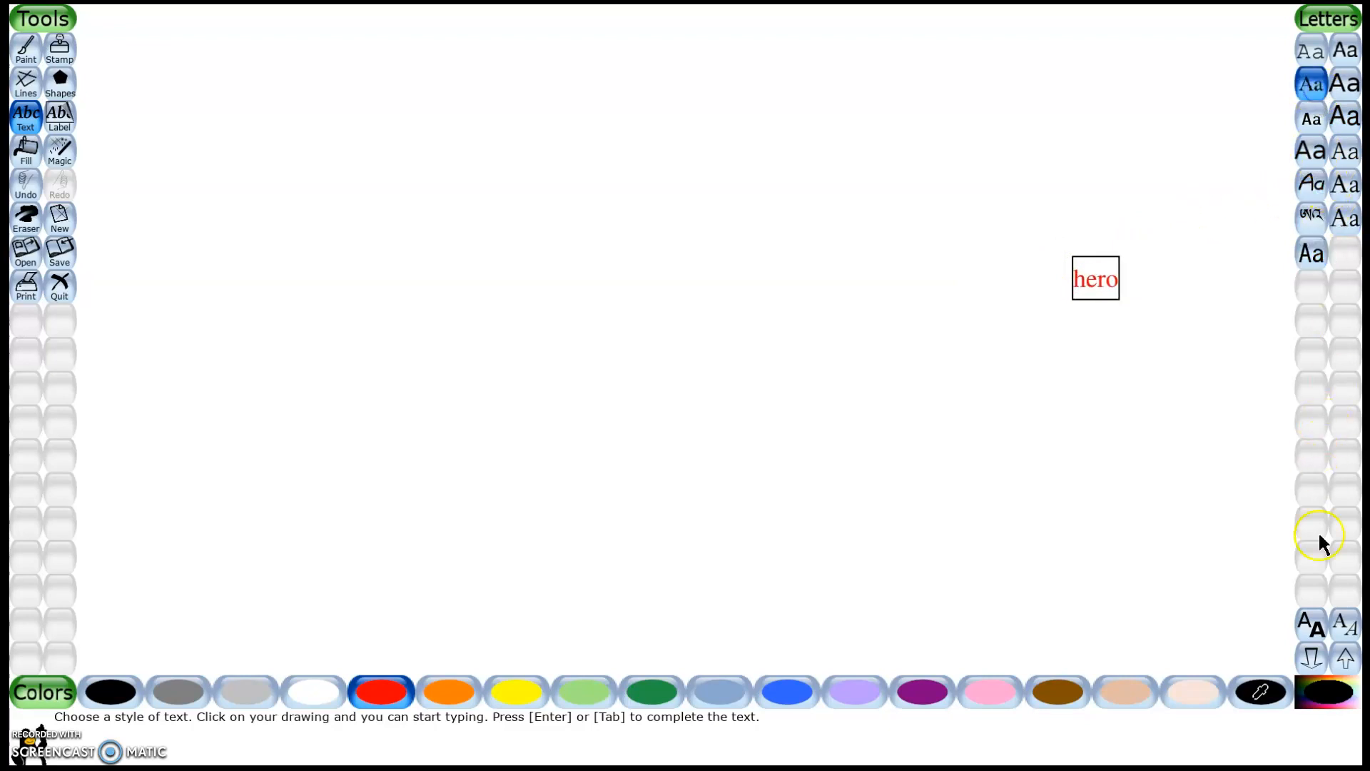
Try italic on the "hero" text, then make it bold without italic and enlarge it to the maximum size.
left_click(1340, 618)
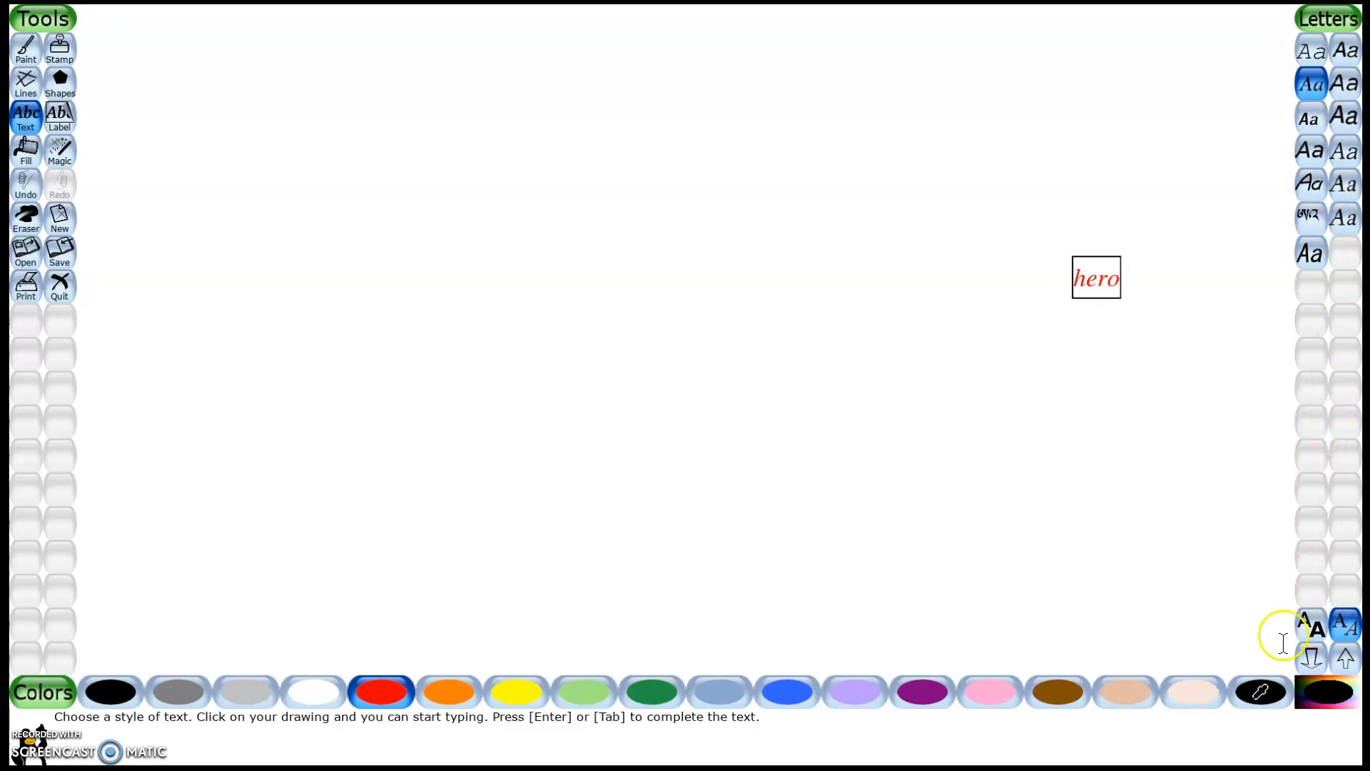
left_click(1310, 626)
left_click(1346, 635)
left_click(1346, 657)
left_click(1346, 657)
left_click(1346, 660)
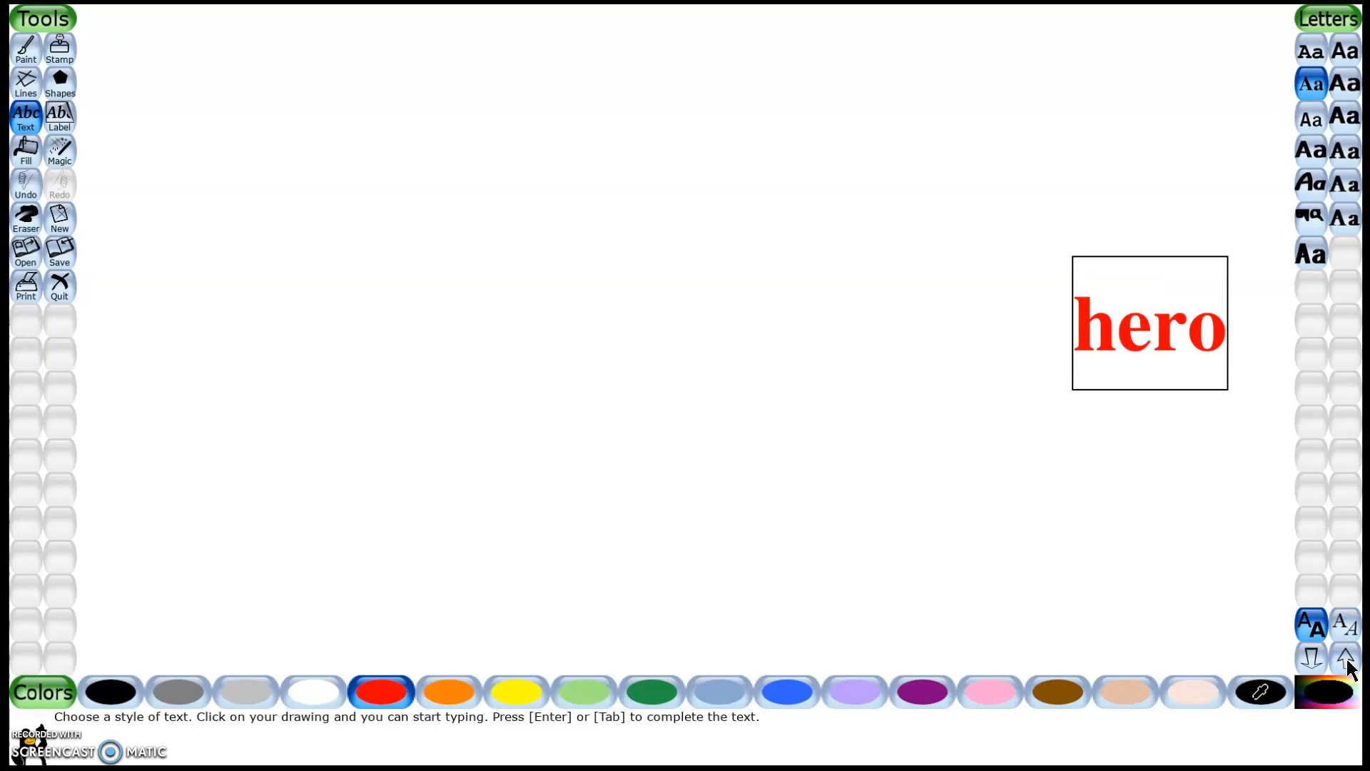
left_click(1346, 660)
left_click(1318, 666)
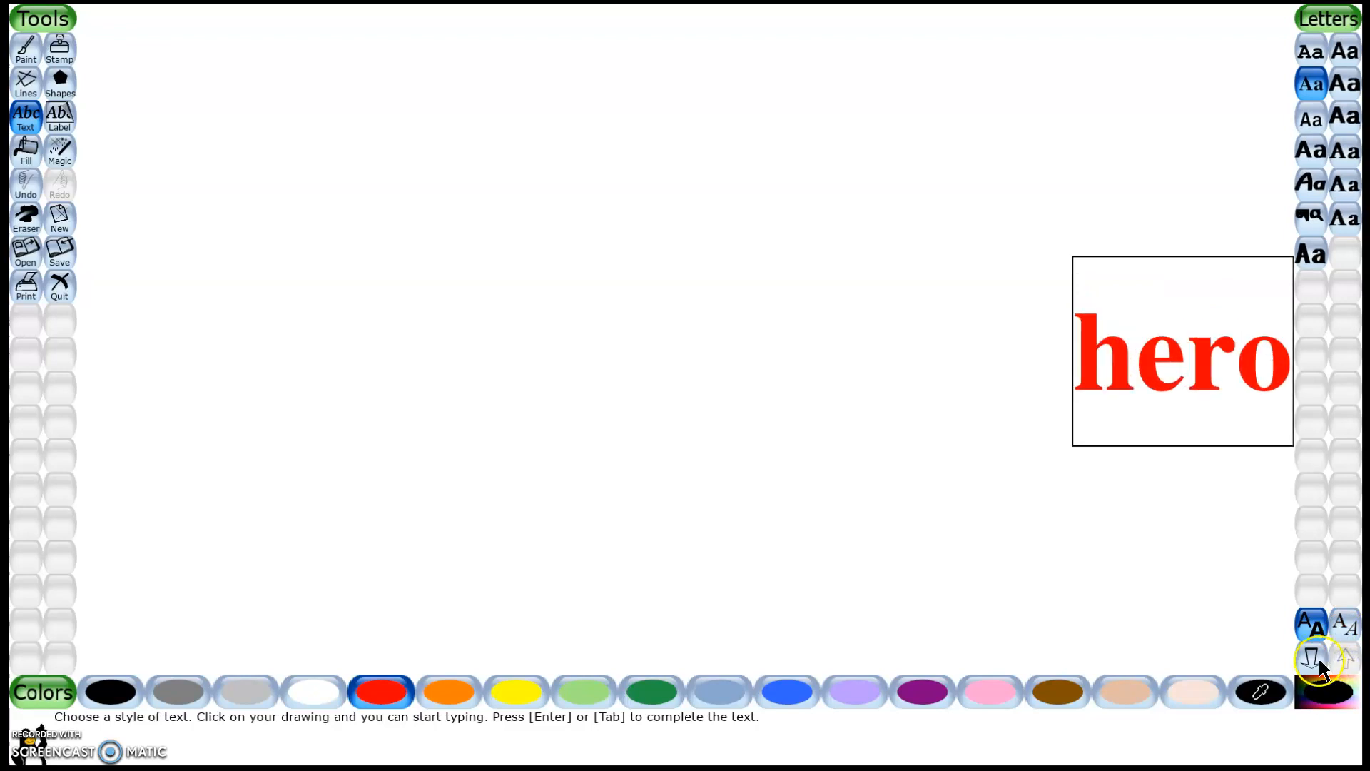
Move the bold "hero" text around the canvas to its centre and shrink it to the smallest size.
left_click(1235, 353)
left_click(1006, 365)
left_click(1170, 476)
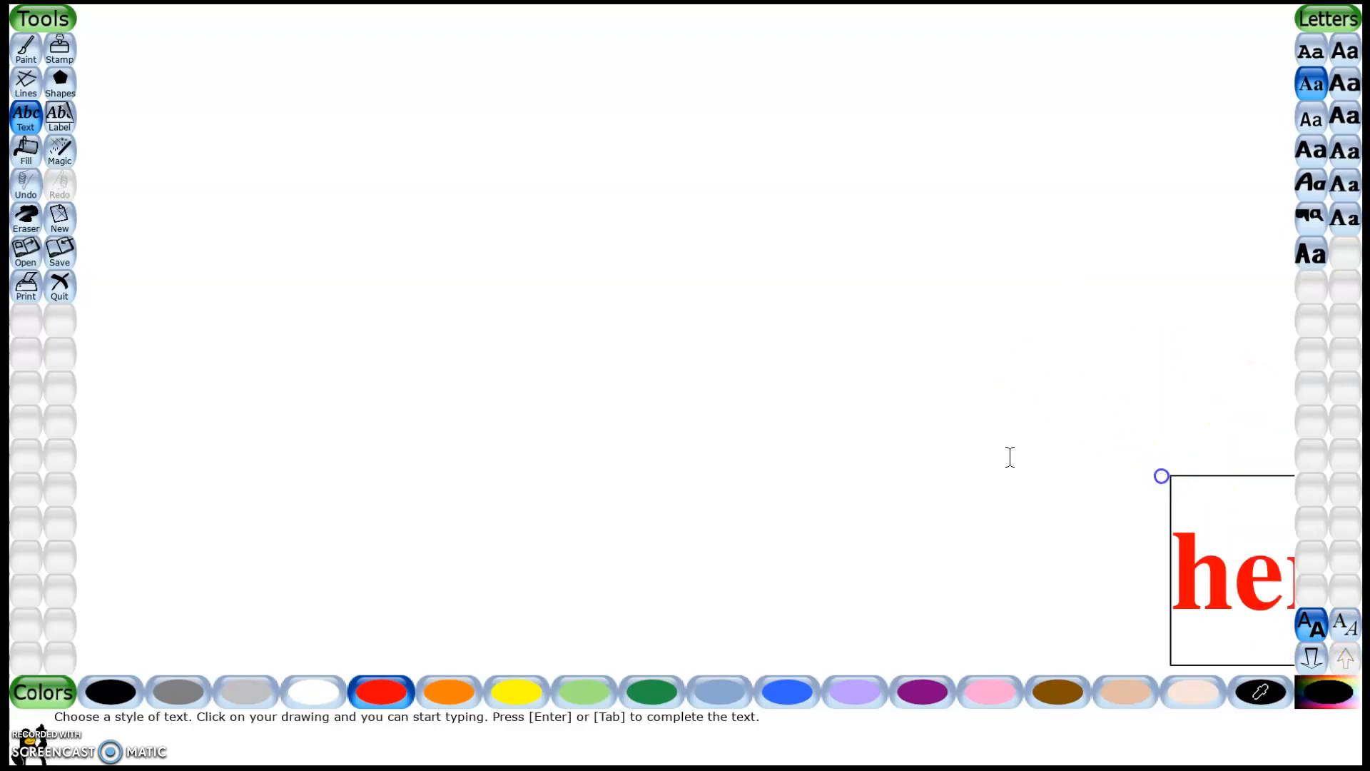
left_click(707, 368)
left_click(1310, 661)
left_click(1307, 657)
left_click(1307, 658)
left_click(1307, 657)
left_click(1307, 658)
left_click(1307, 658)
left_click(1307, 658)
left_click(1307, 657)
left_click(1307, 658)
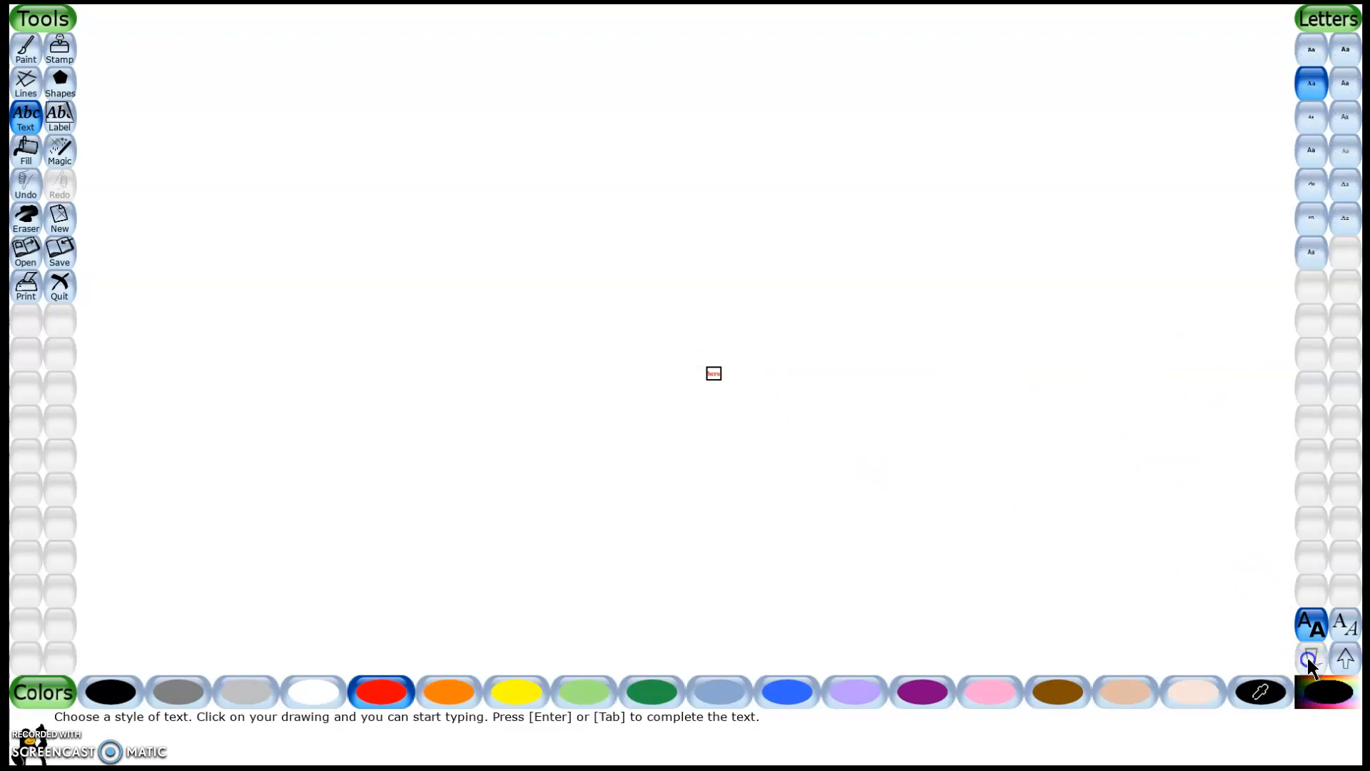
Erase the tiny "hero" text and try the Clone magic effect at several spots on the blank canvas.
left_click(27, 218)
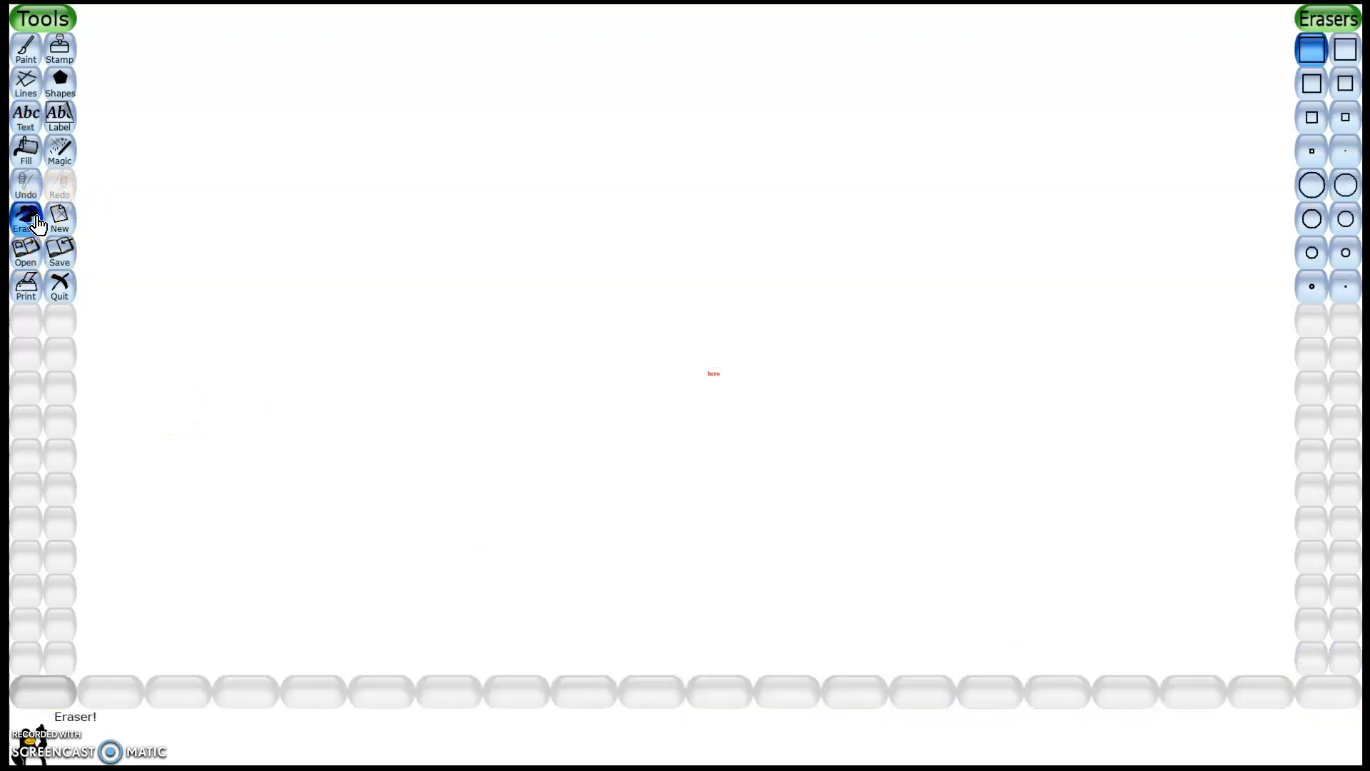
left_click(60, 150)
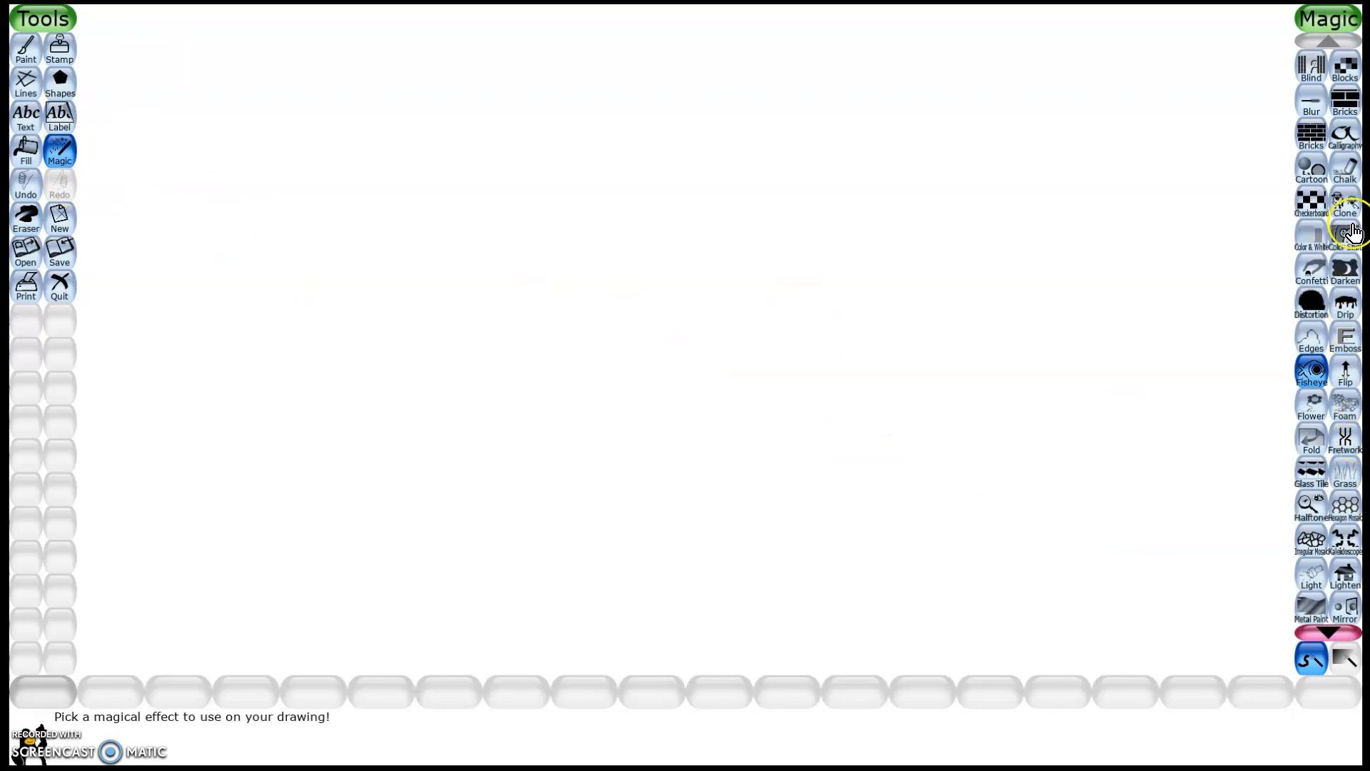
left_click(1345, 202)
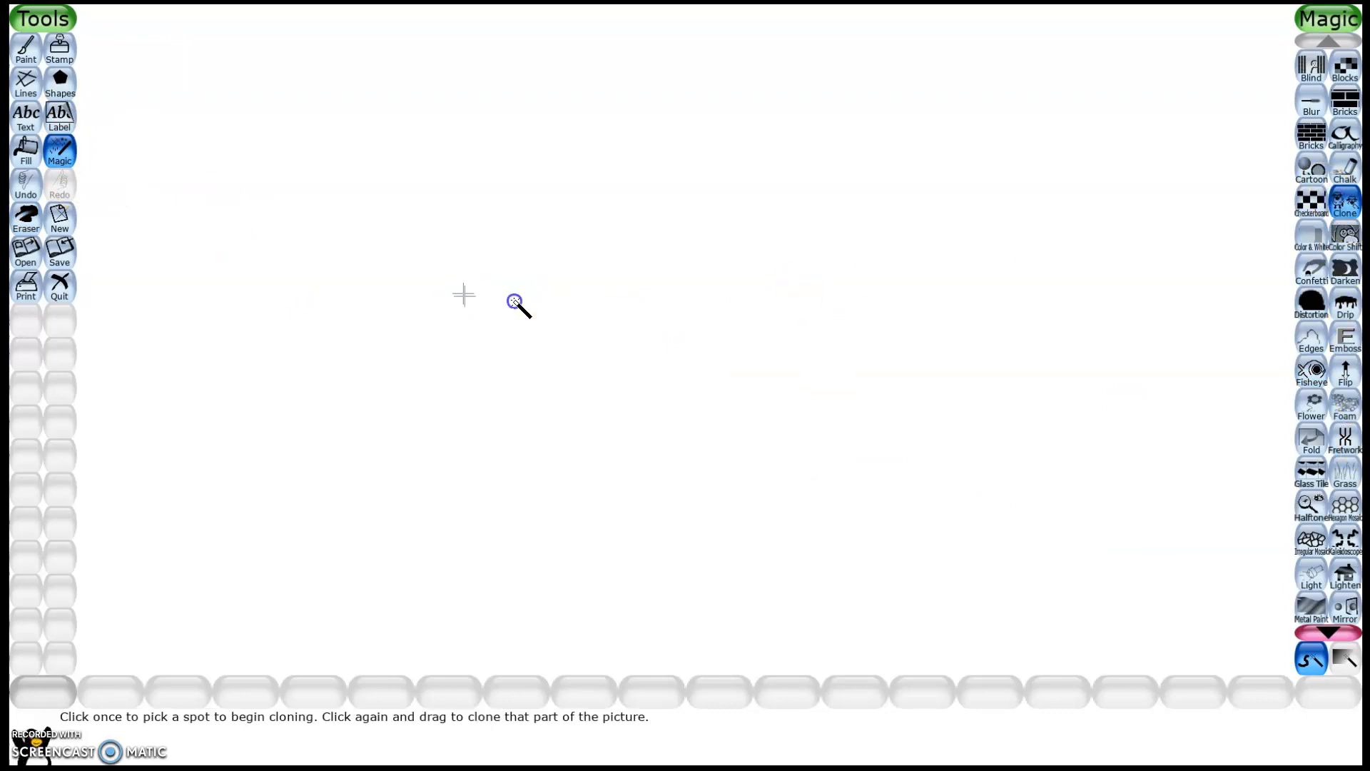
left_click(580, 353)
left_click(539, 257)
mouse_move(328, 339)
left_mouse_down()
mouse_move(485, 403)
mouse_move(642, 441)
mouse_move(799, 451)
left_mouse_up()
left_click(389, 336)
left_click(637, 352)
left_click(469, 342)
left_click(520, 348)
left_click_drag(644, 352, 716, 352)
left_click(1345, 209)
left_click(841, 297)
Throw looping trails of red-orange Confetti across the centre-right area of the canvas.
left_click(1311, 270)
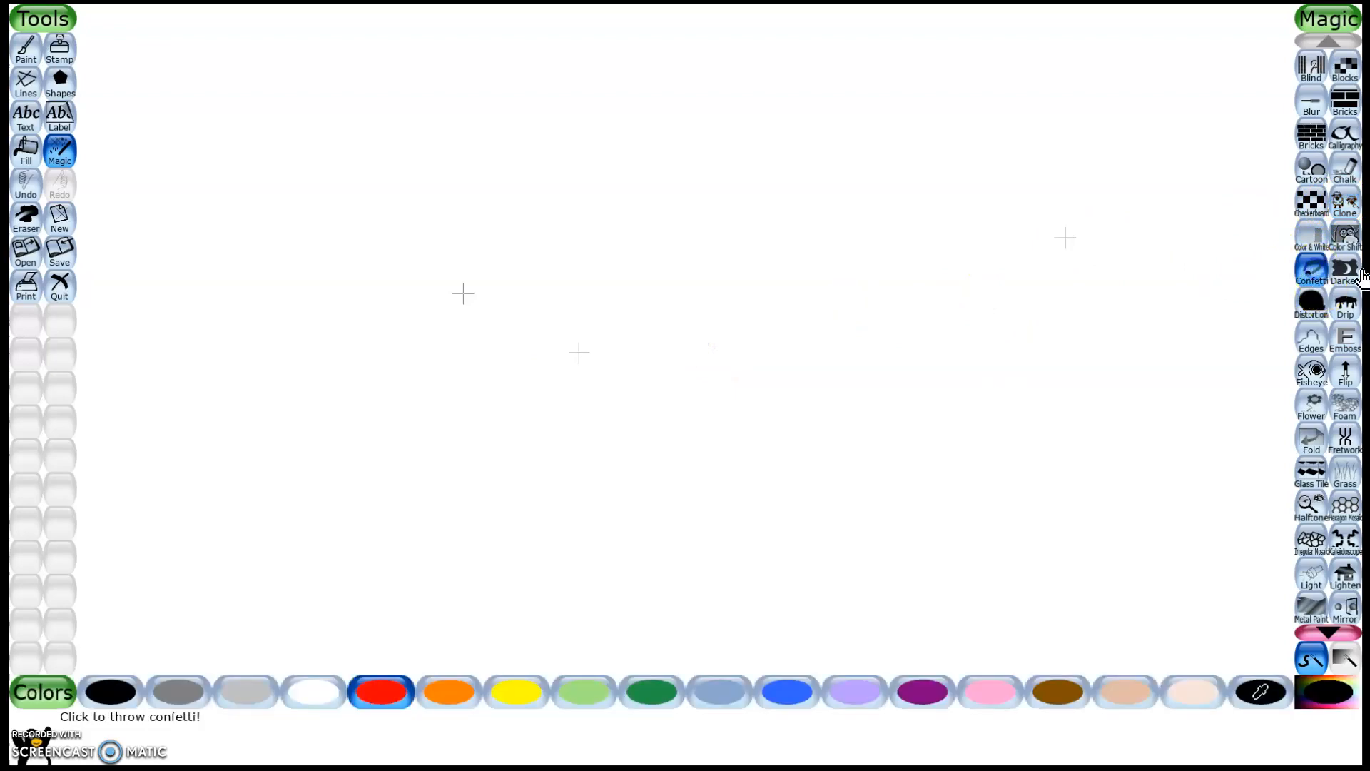
left_click(1062, 242)
mouse_move(859, 269)
left_mouse_down()
mouse_move(991, 269)
mouse_move(887, 377)
mouse_move(840, 259)
mouse_move(966, 338)
mouse_move(867, 340)
mouse_move(886, 266)
mouse_move(946, 253)
mouse_move(966, 288)
left_mouse_up()
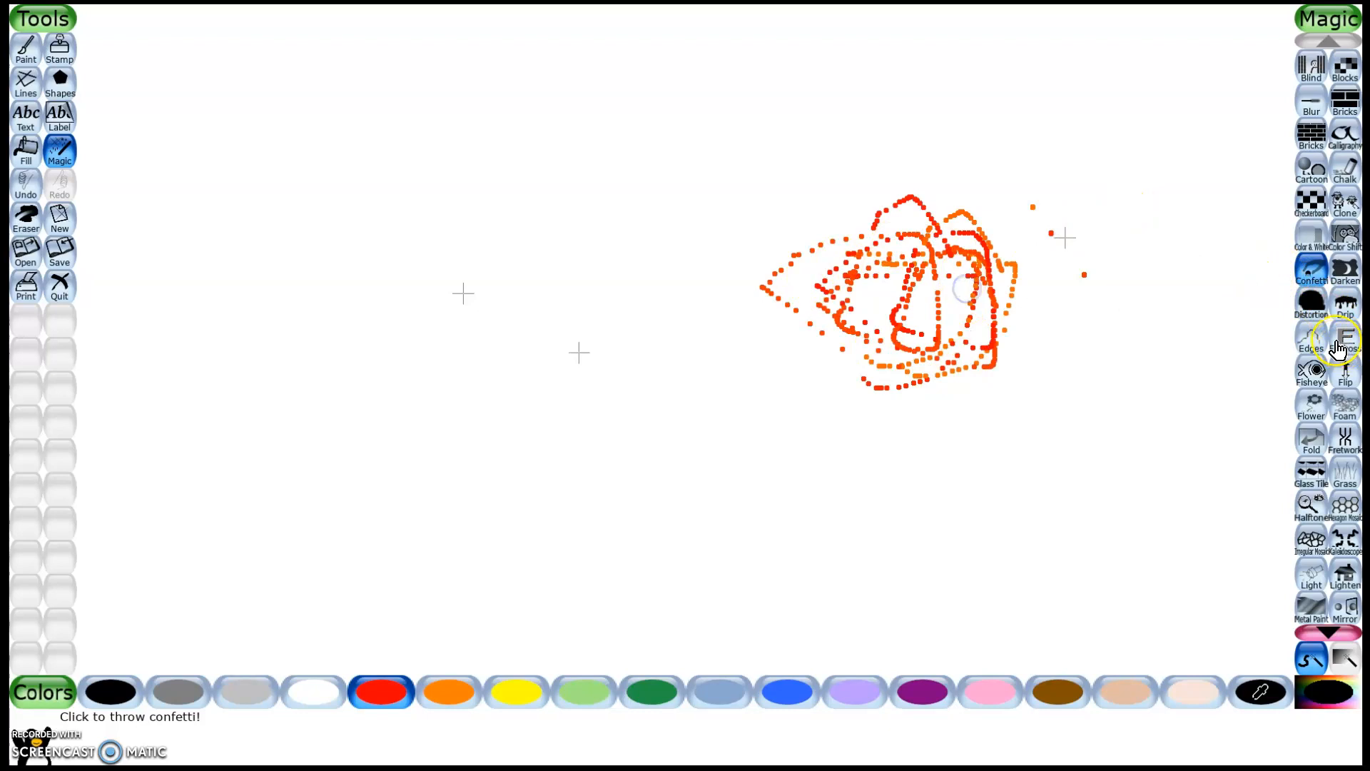
Apply the Distortion effect across the confetti and the Drip effect along its lower part.
left_click(1307, 302)
left_click(1075, 278)
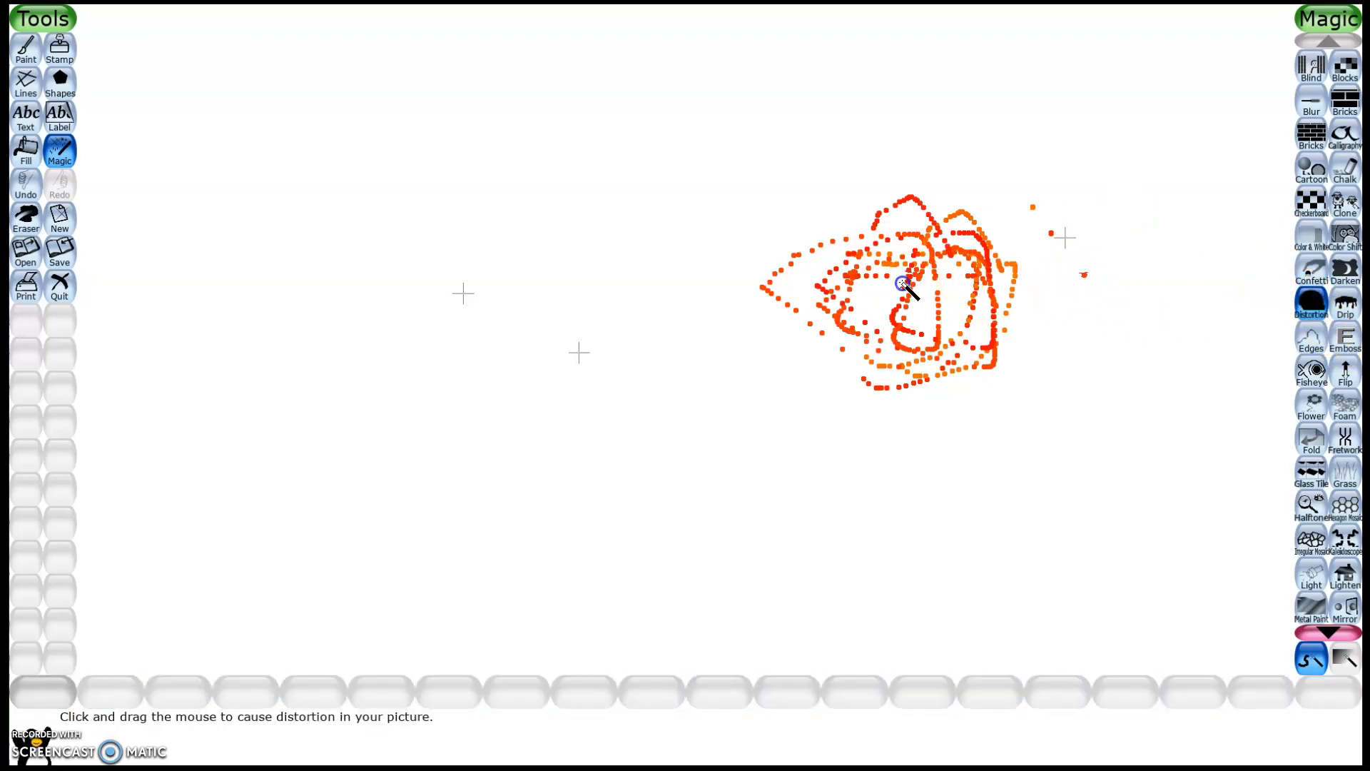
mouse_move(879, 265)
left_mouse_down()
mouse_move(1003, 250)
mouse_move(851, 274)
mouse_move(827, 299)
mouse_move(829, 349)
mouse_move(1019, 330)
left_mouse_up()
left_click(1354, 323)
left_click(877, 326)
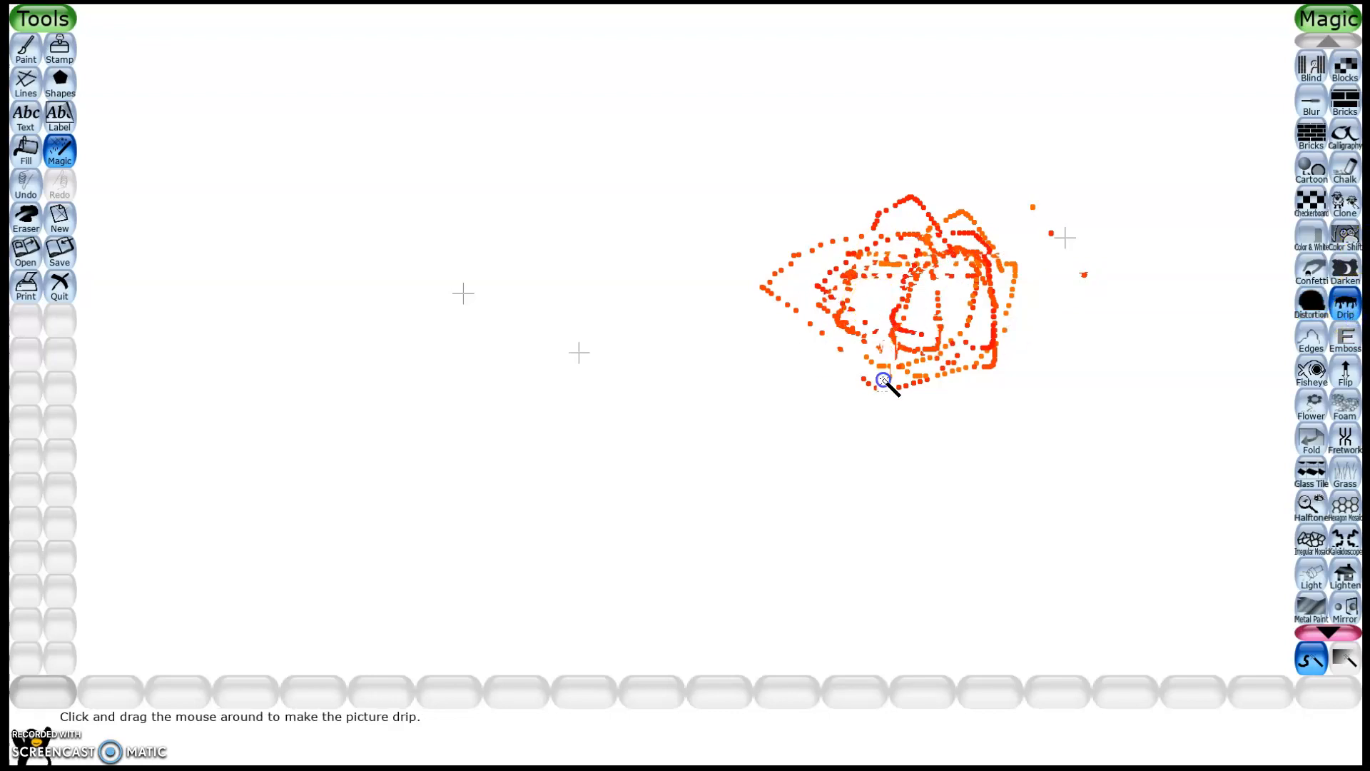
left_click_drag(1036, 401, 1021, 388)
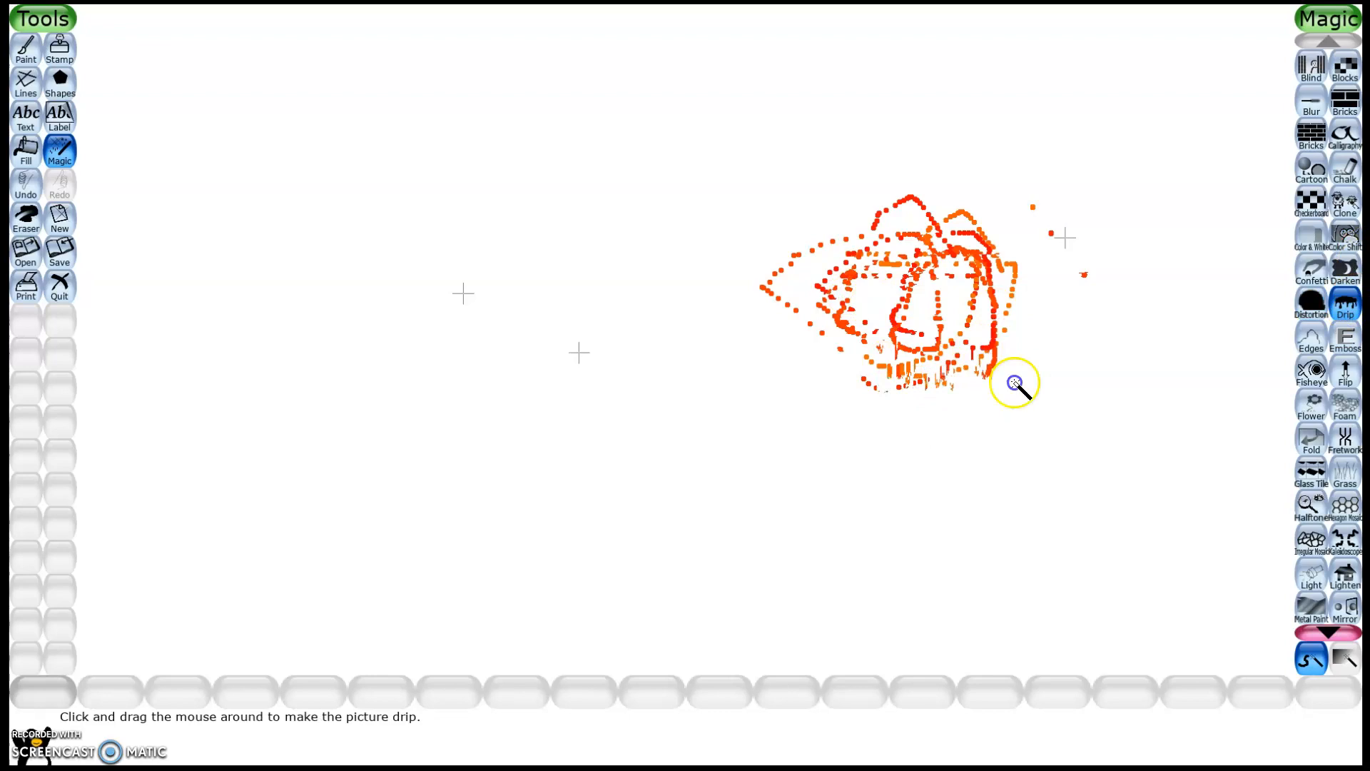
Apply the Emboss effect over the middle of the confetti drawing.
left_click(1334, 347)
left_click(998, 335)
mouse_move(998, 298)
left_mouse_down()
mouse_move(975, 260)
mouse_move(884, 272)
mouse_move(959, 276)
mouse_move(846, 294)
mouse_move(916, 282)
mouse_move(910, 258)
mouse_move(818, 293)
mouse_move(871, 275)
left_mouse_up()
Try the Blur effect over the embossed confetti and draw a patch of large Bricks to its upper right.
left_click(1303, 100)
left_click(847, 269)
left_click_drag(847, 183, 787, 268)
mouse_move(933, 190)
left_mouse_down()
mouse_move(896, 266)
mouse_move(793, 383)
mouse_move(922, 360)
mouse_move(1215, 260)
left_mouse_up()
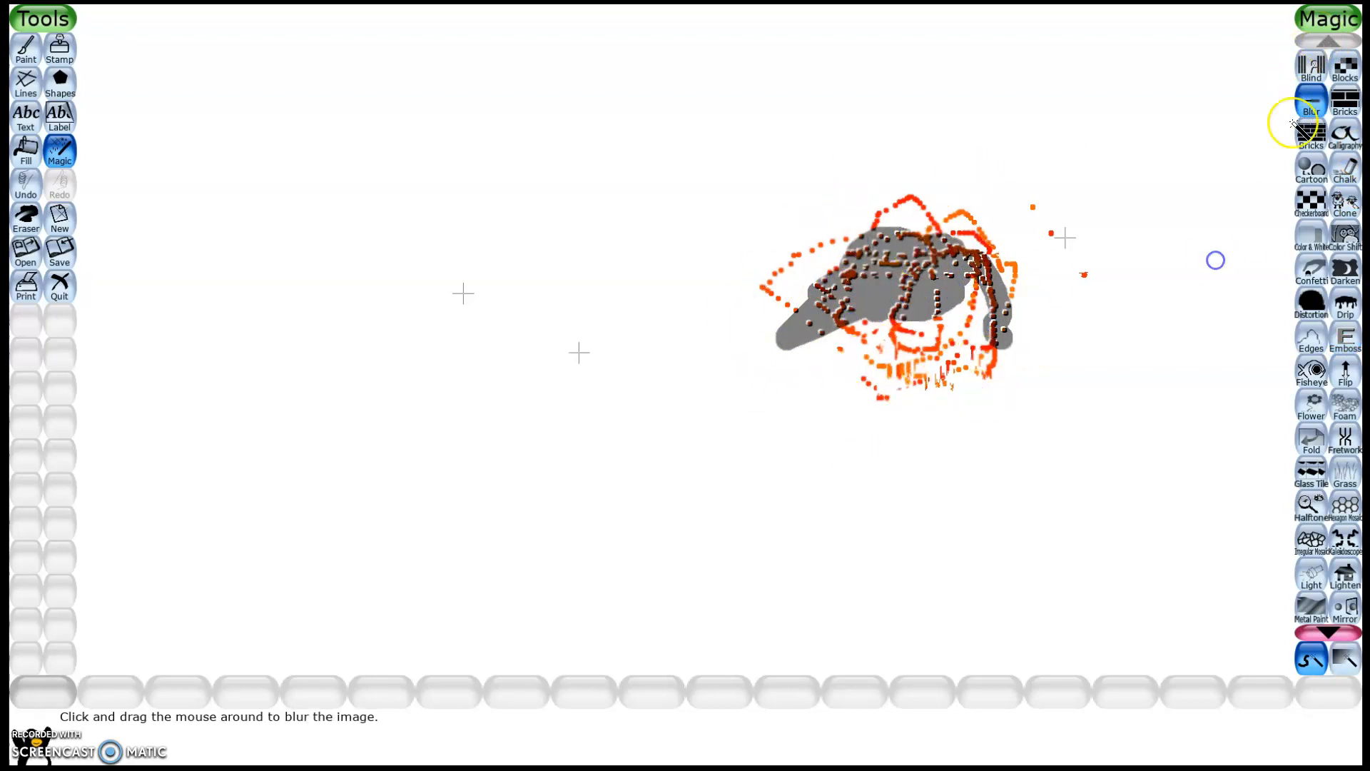
left_click(1345, 100)
mouse_move(1154, 113)
left_mouse_down()
mouse_move(1150, 175)
mouse_move(1199, 226)
mouse_move(1135, 266)
mouse_move(1089, 232)
mouse_move(1097, 175)
mouse_move(1166, 220)
mouse_move(1067, 206)
mouse_move(1136, 220)
left_mouse_up()
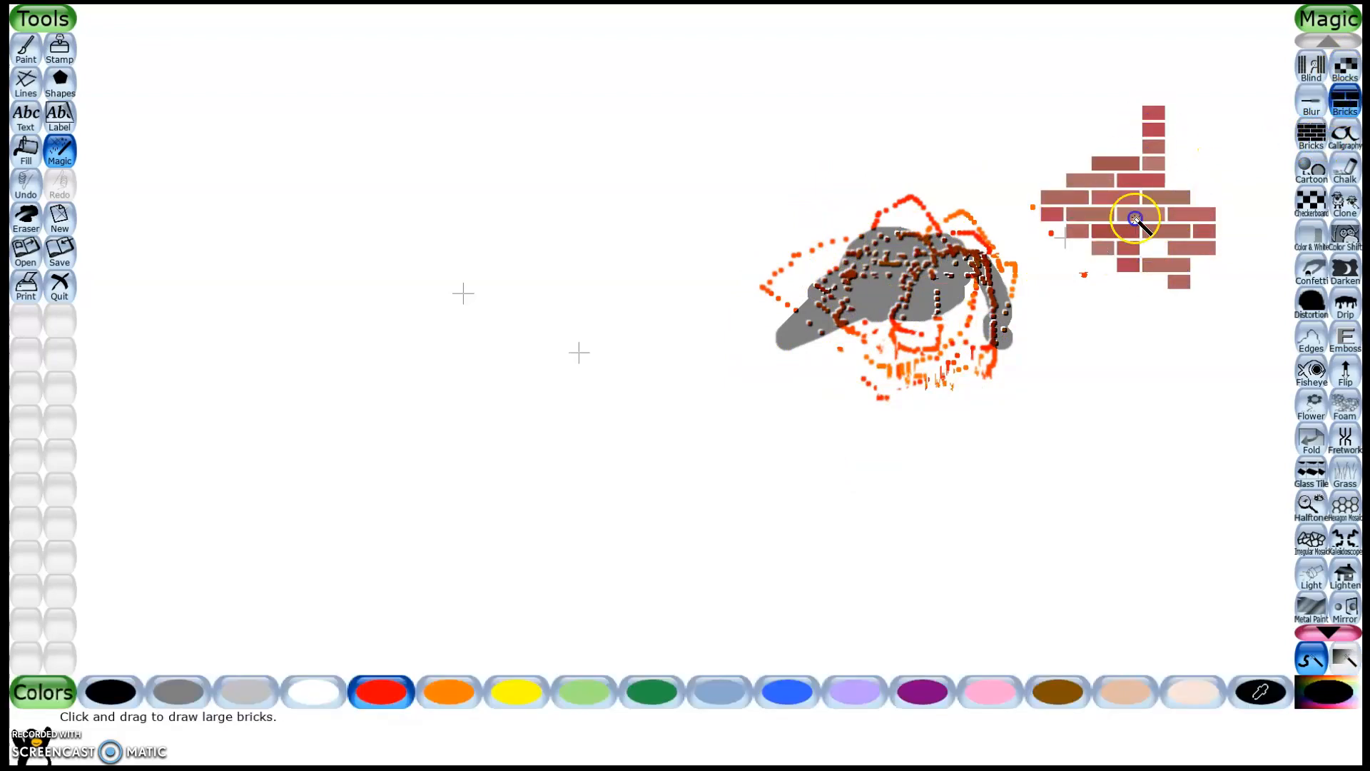
Apply the Mirror effect to the whole picture several times.
scroll(1355, 382, "down", 4)
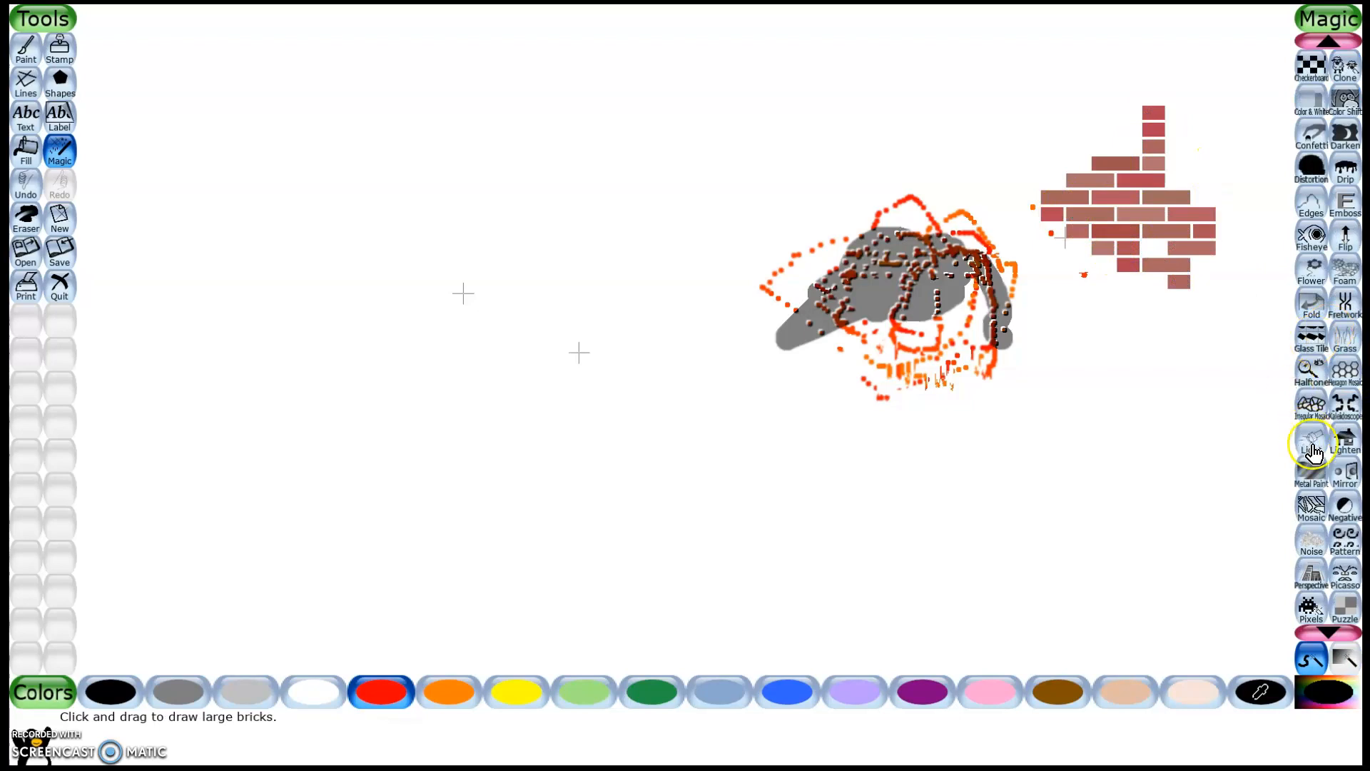
left_click(1331, 467)
left_click(793, 401)
left_click(238, 293)
left_click(572, 358)
left_click(866, 315)
left_click(26, 285)
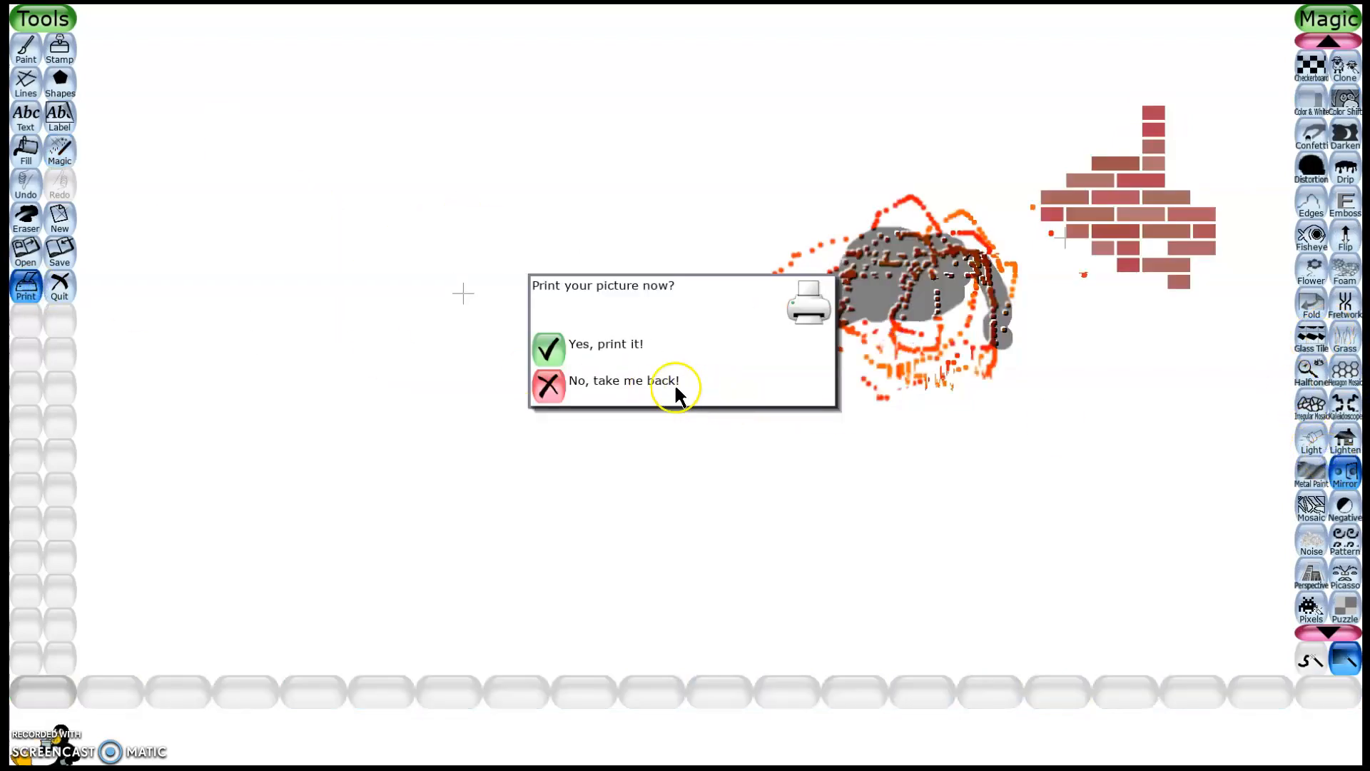
left_click(537, 354)
left_click(571, 383)
Keep mirroring the picture until the bricks and confetti sit on the left half of the canvas.
left_click(619, 417)
left_click(559, 414)
left_click(809, 427)
left_click(624, 398)
left_click(859, 400)
left_click(381, 361)
left_click(535, 389)
left_click(681, 410)
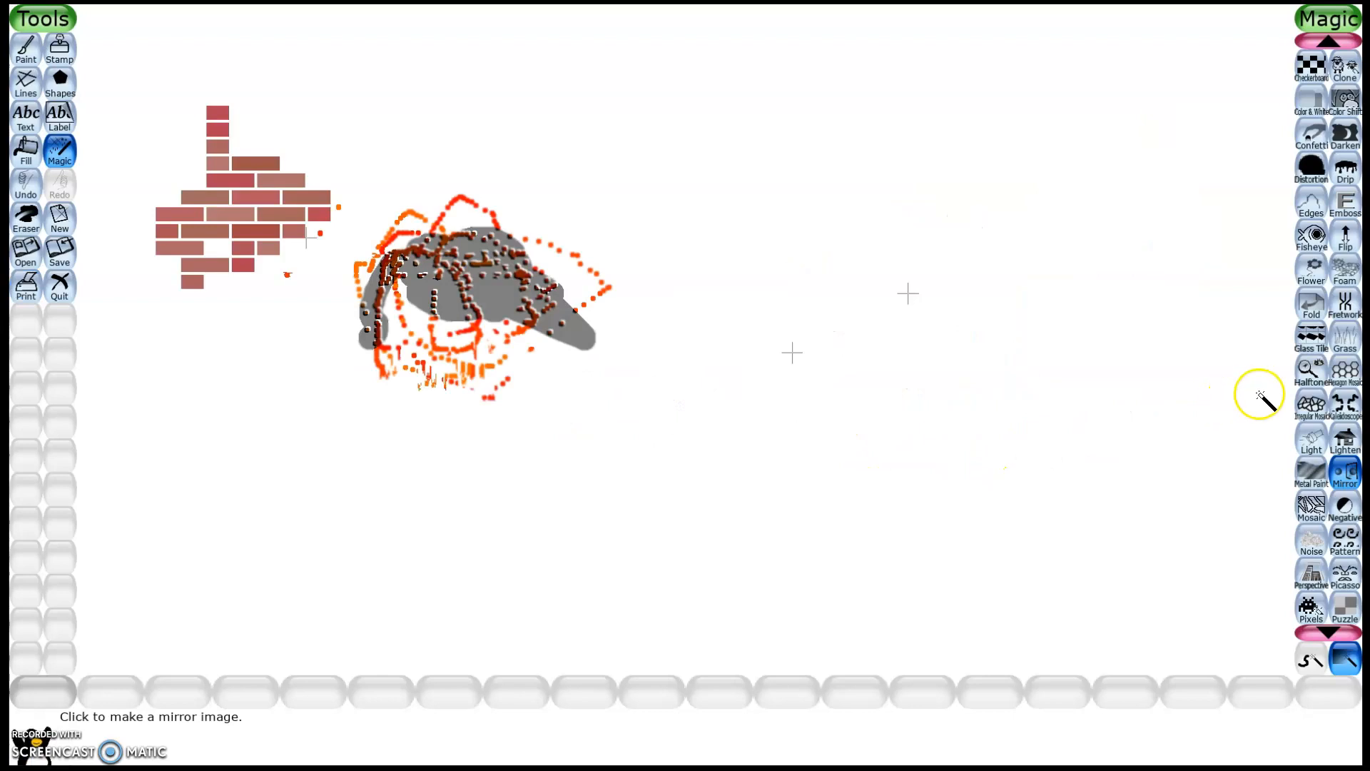
Draw with the red Pattern effect until it covers the whole canvas.
scroll(1326, 474, "down", 1)
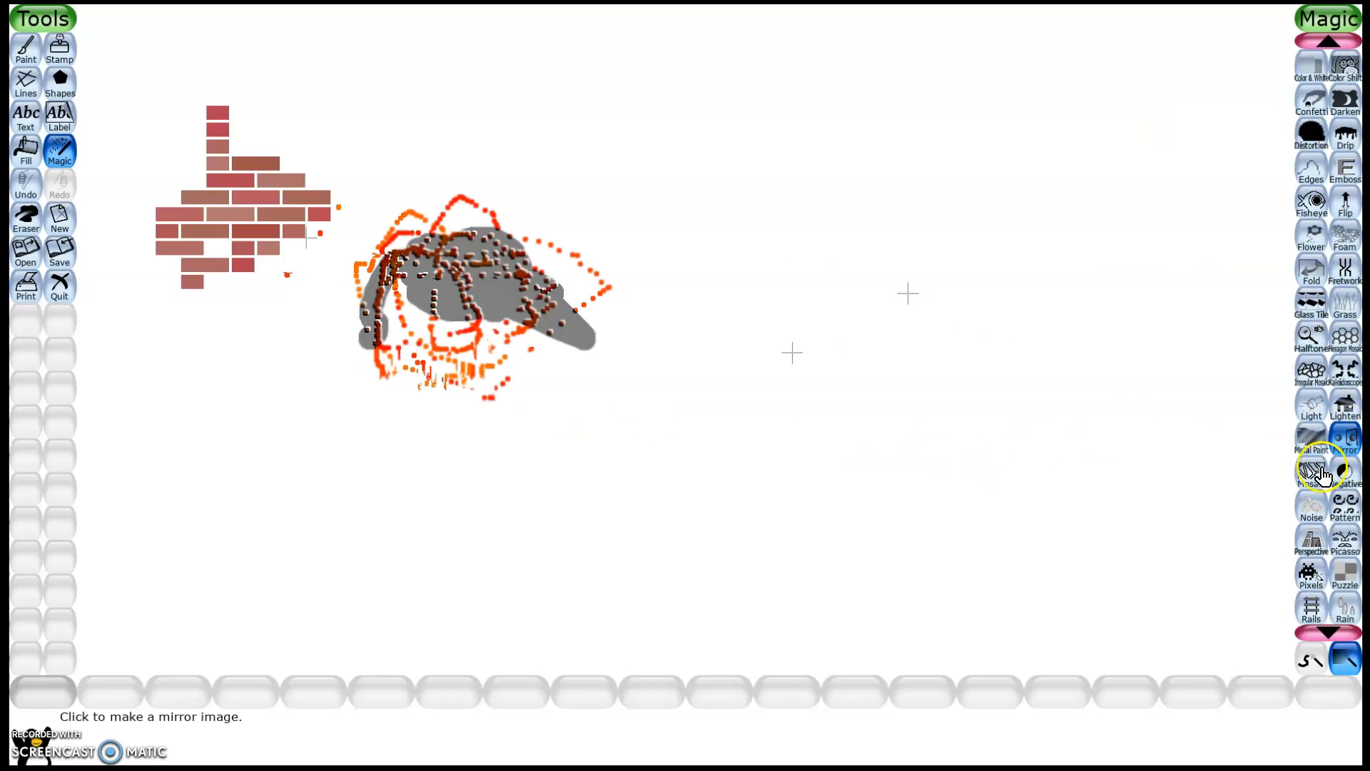
left_click(1347, 506)
mouse_move(832, 340)
left_mouse_down()
mouse_move(815, 387)
mouse_move(874, 434)
mouse_move(994, 410)
mouse_move(1021, 314)
mouse_move(946, 264)
mouse_move(739, 341)
mouse_move(824, 488)
mouse_move(1006, 421)
mouse_move(645, 329)
mouse_move(686, 449)
mouse_move(359, 372)
left_mouse_up()
mouse_move(553, 312)
left_mouse_down()
mouse_move(345, 295)
mouse_move(308, 361)
left_mouse_up()
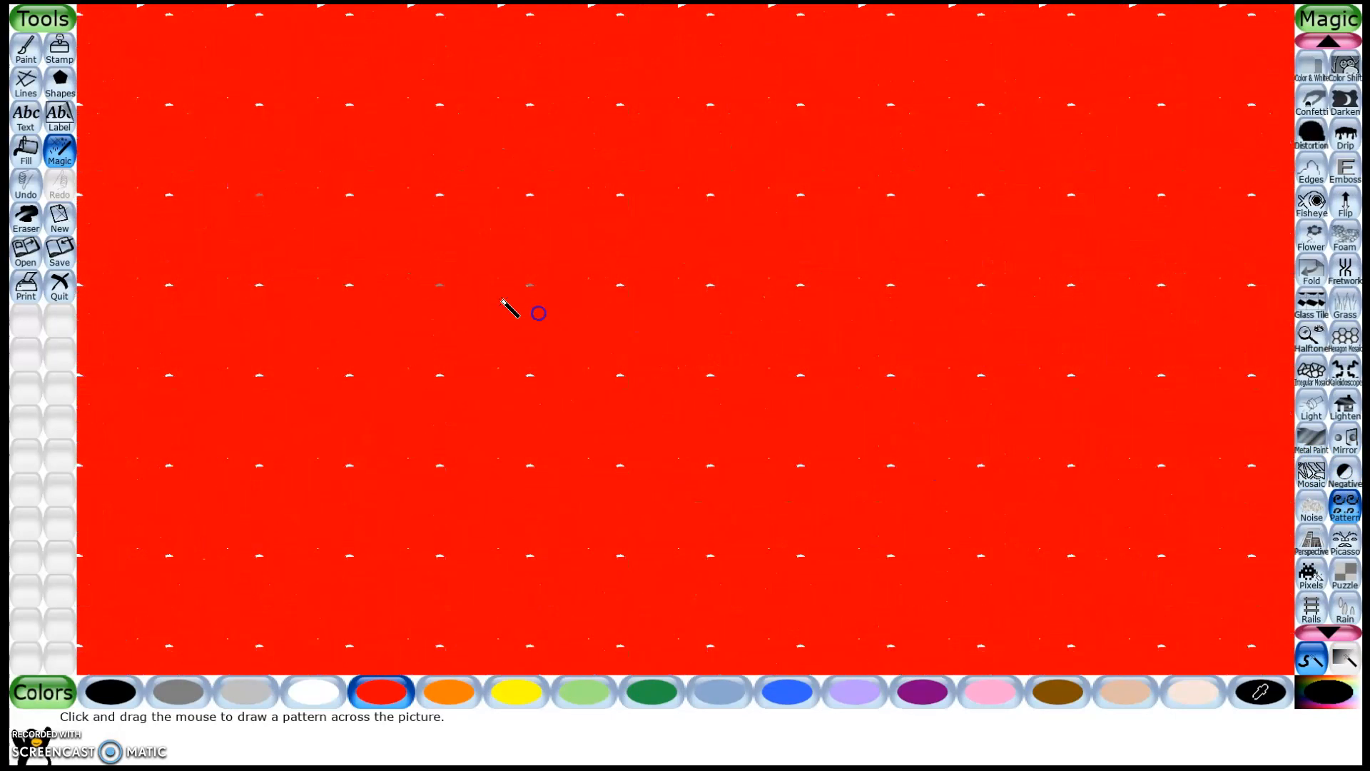
Erase large parts of the red pattern with the large square eraser and undo the erasing.
left_click(22, 212)
mouse_move(557, 267)
left_mouse_down()
mouse_move(905, 174)
mouse_move(183, 490)
mouse_move(203, 550)
mouse_move(826, 569)
mouse_move(10, 507)
mouse_move(98, 352)
left_mouse_up()
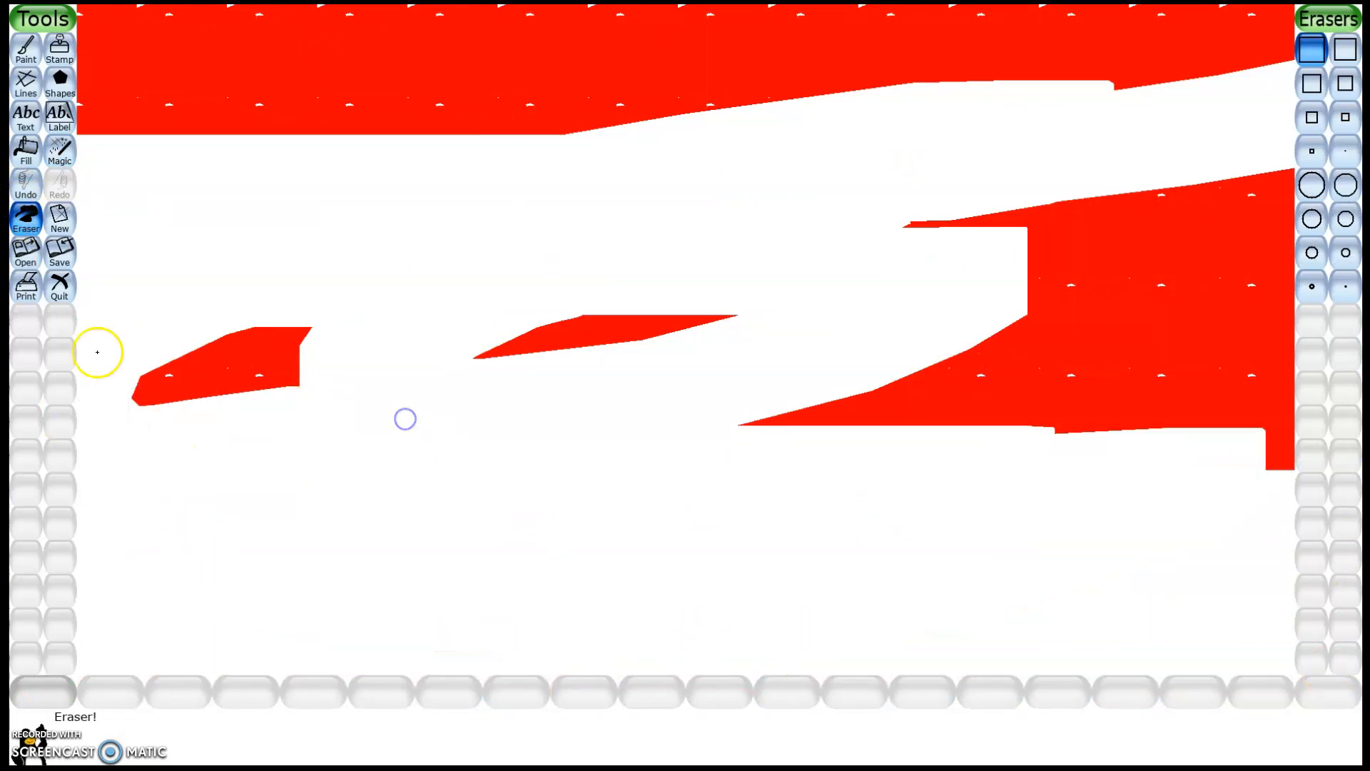
left_click(24, 186)
Fill the red patterned canvas with solid white.
left_click(27, 120)
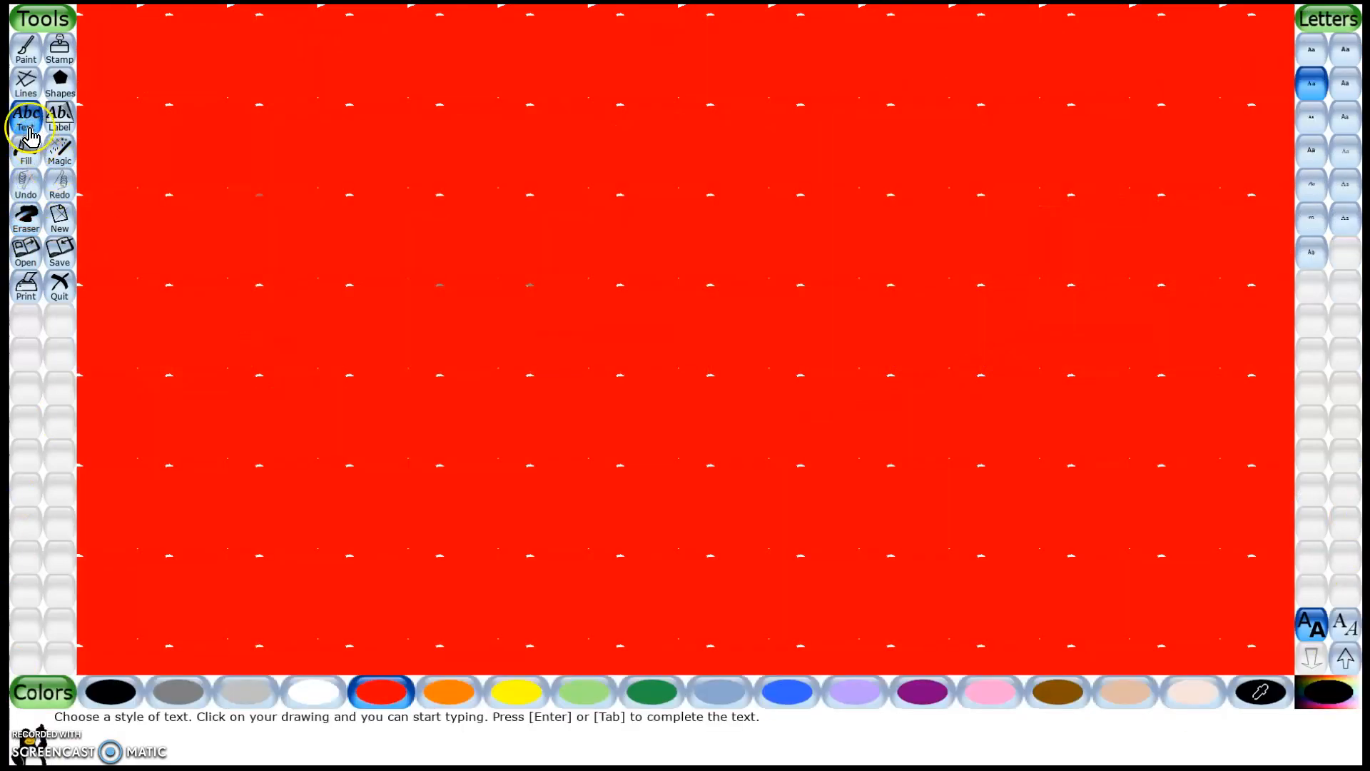
left_click(27, 149)
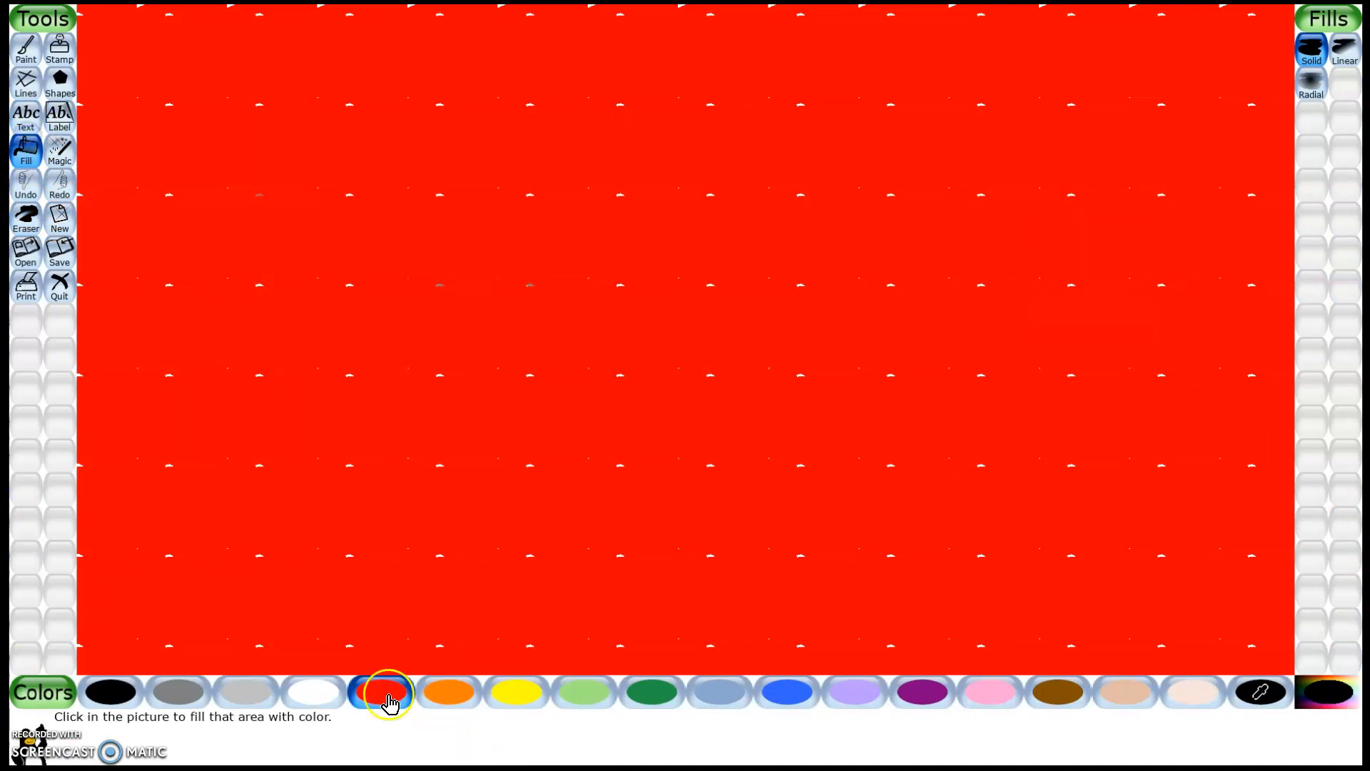
left_click(314, 691)
left_click(462, 507)
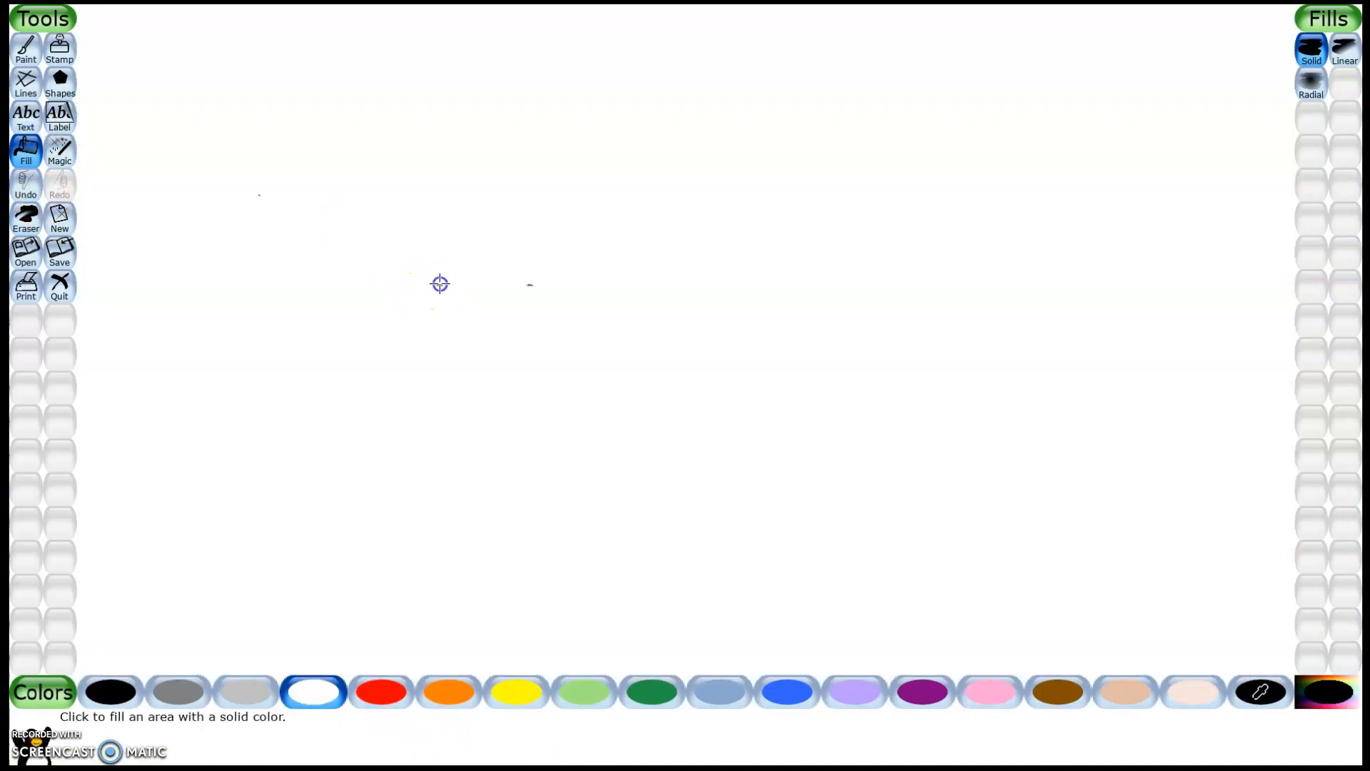
Draw a patch of Glass Tile in the centre-right area of the canvas.
left_click(62, 163)
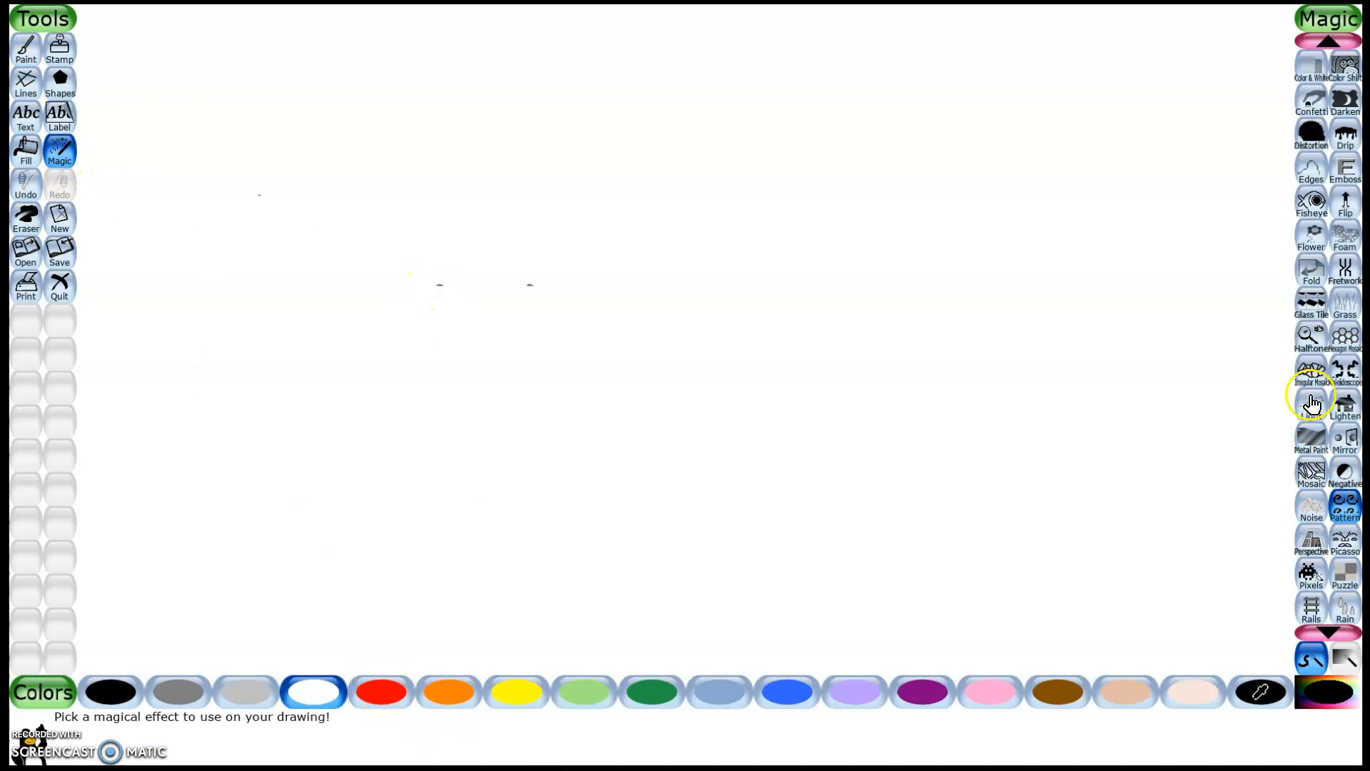
left_click(1312, 305)
mouse_move(1013, 377)
left_mouse_down()
mouse_move(994, 397)
mouse_move(841, 435)
mouse_move(1009, 330)
mouse_move(988, 425)
mouse_move(819, 397)
mouse_move(871, 367)
mouse_move(943, 369)
left_mouse_up()
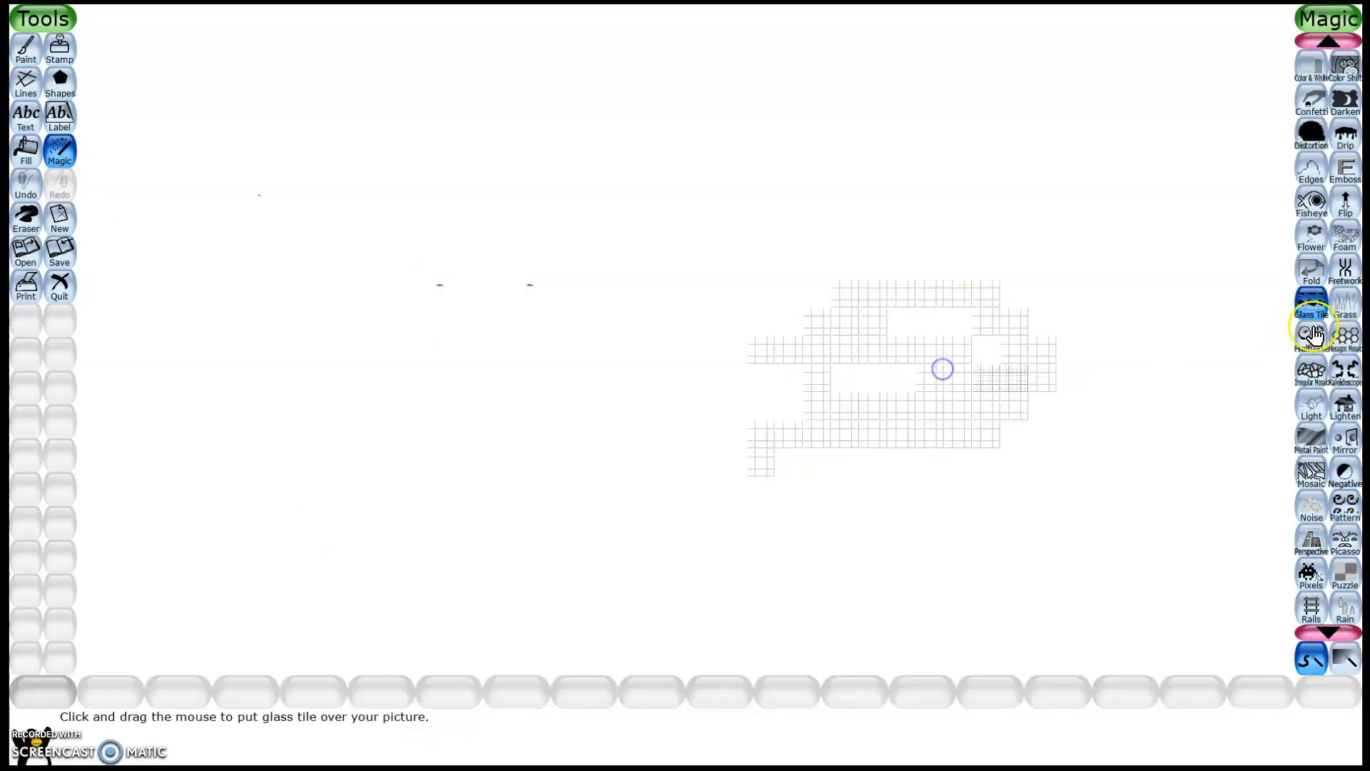
Try a white Picasso stroke in the upper-left area and draw a long looping Rainbow line over the left half.
scroll(1319, 399, "down", 1)
left_click(1349, 519)
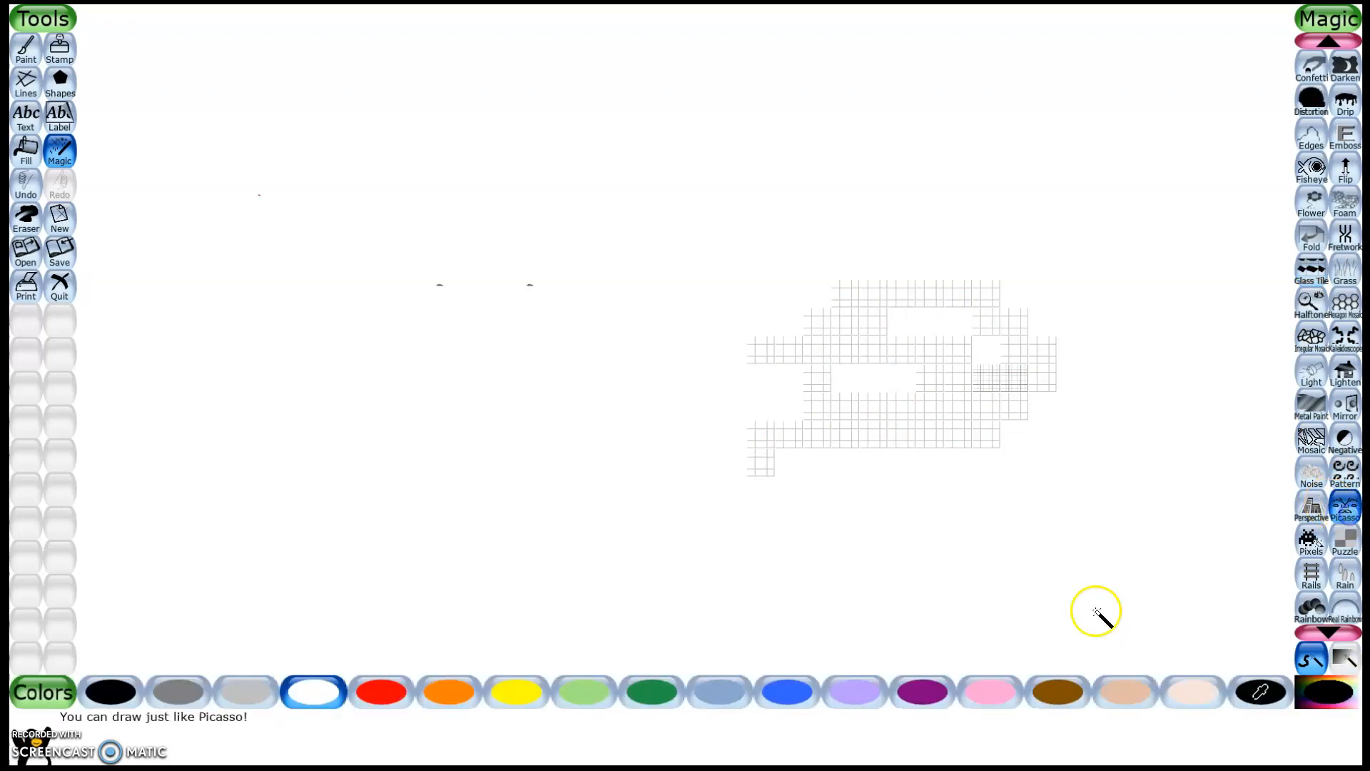
mouse_move(540, 199)
left_mouse_down()
mouse_move(561, 261)
mouse_move(492, 311)
left_mouse_up()
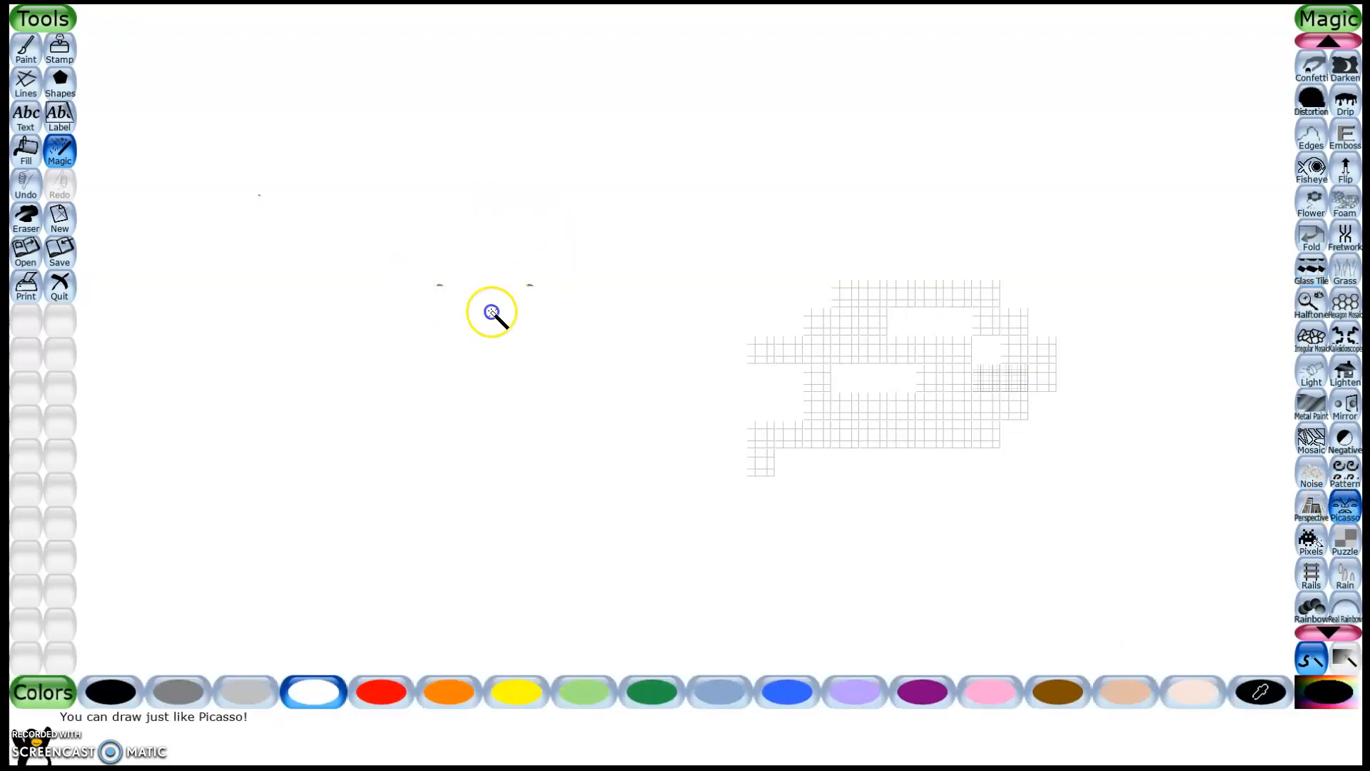
left_click(1311, 607)
mouse_move(182, 429)
left_mouse_down()
mouse_move(269, 277)
mouse_move(394, 265)
mouse_move(511, 294)
mouse_move(622, 352)
mouse_move(666, 445)
mouse_move(684, 573)
mouse_move(533, 277)
mouse_move(318, 288)
mouse_move(263, 320)
mouse_move(228, 554)
mouse_move(561, 603)
left_mouse_up()
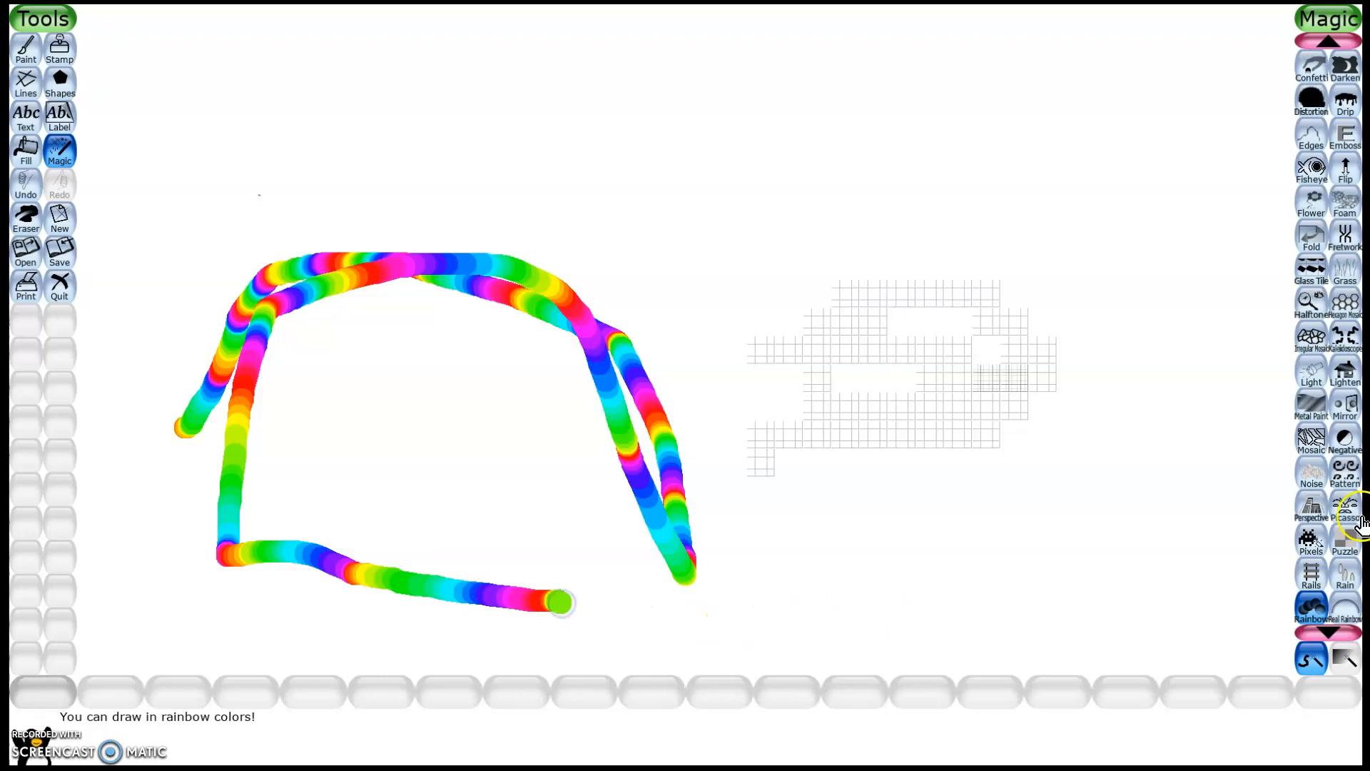
Draw one small and several large overlapping Real Rainbow arcs across the canvas.
left_click(1342, 618)
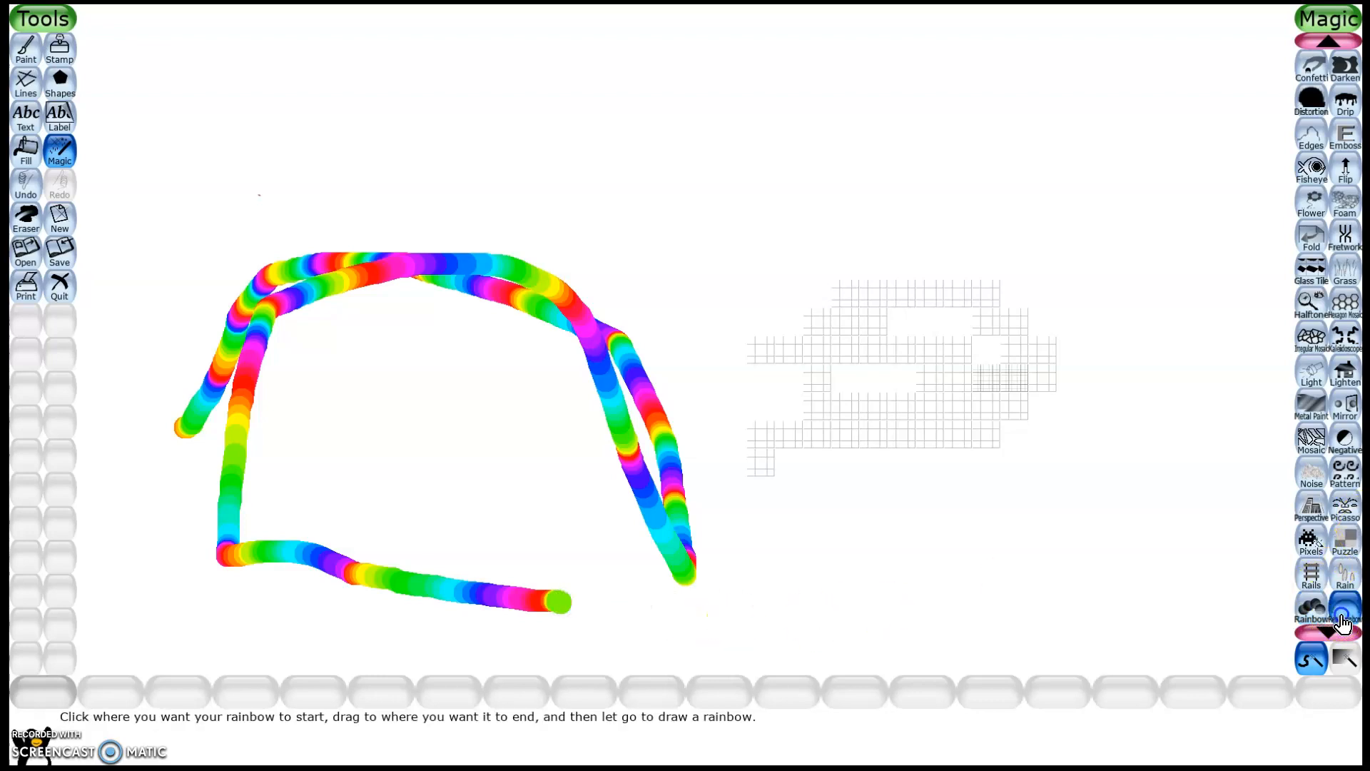
left_click_drag(794, 598, 942, 598)
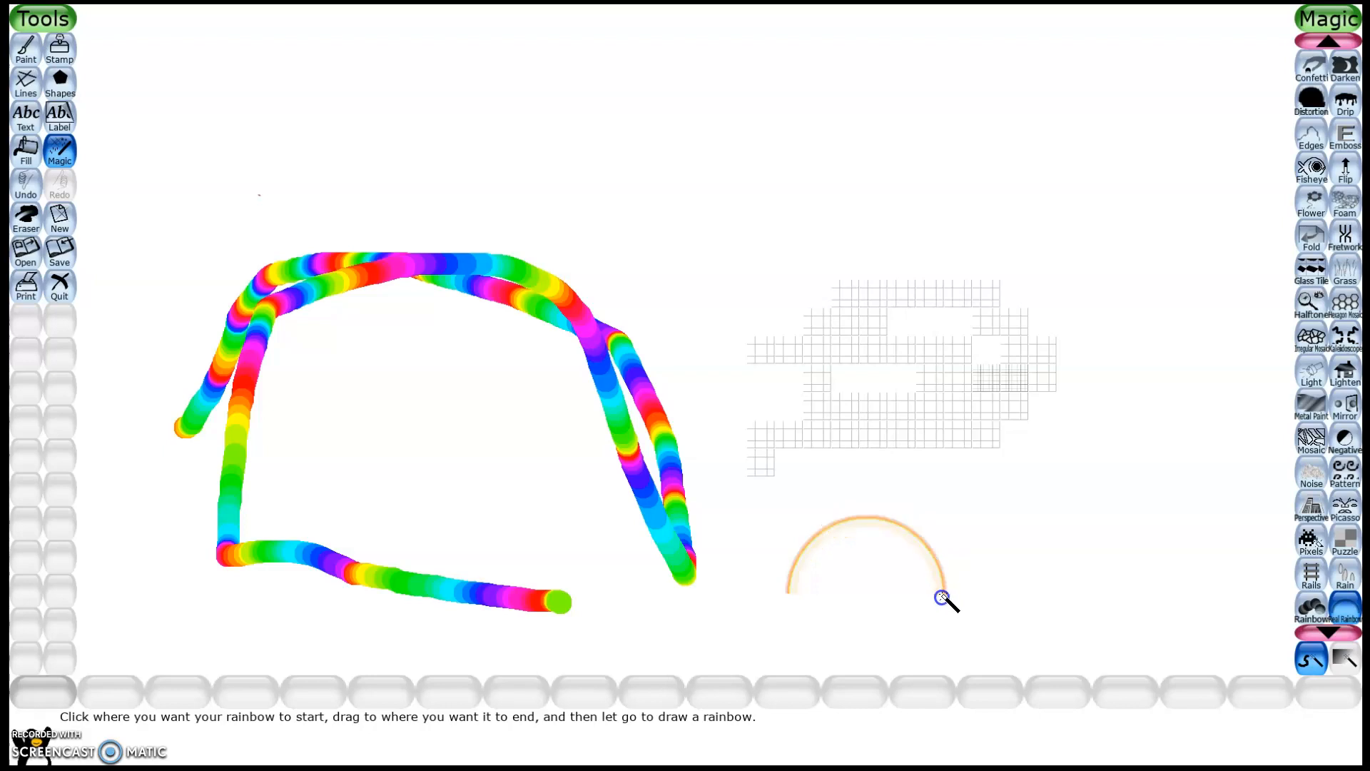
mouse_move(375, 575)
left_mouse_down()
mouse_move(425, 385)
mouse_move(1049, 245)
mouse_move(1049, 581)
left_mouse_up()
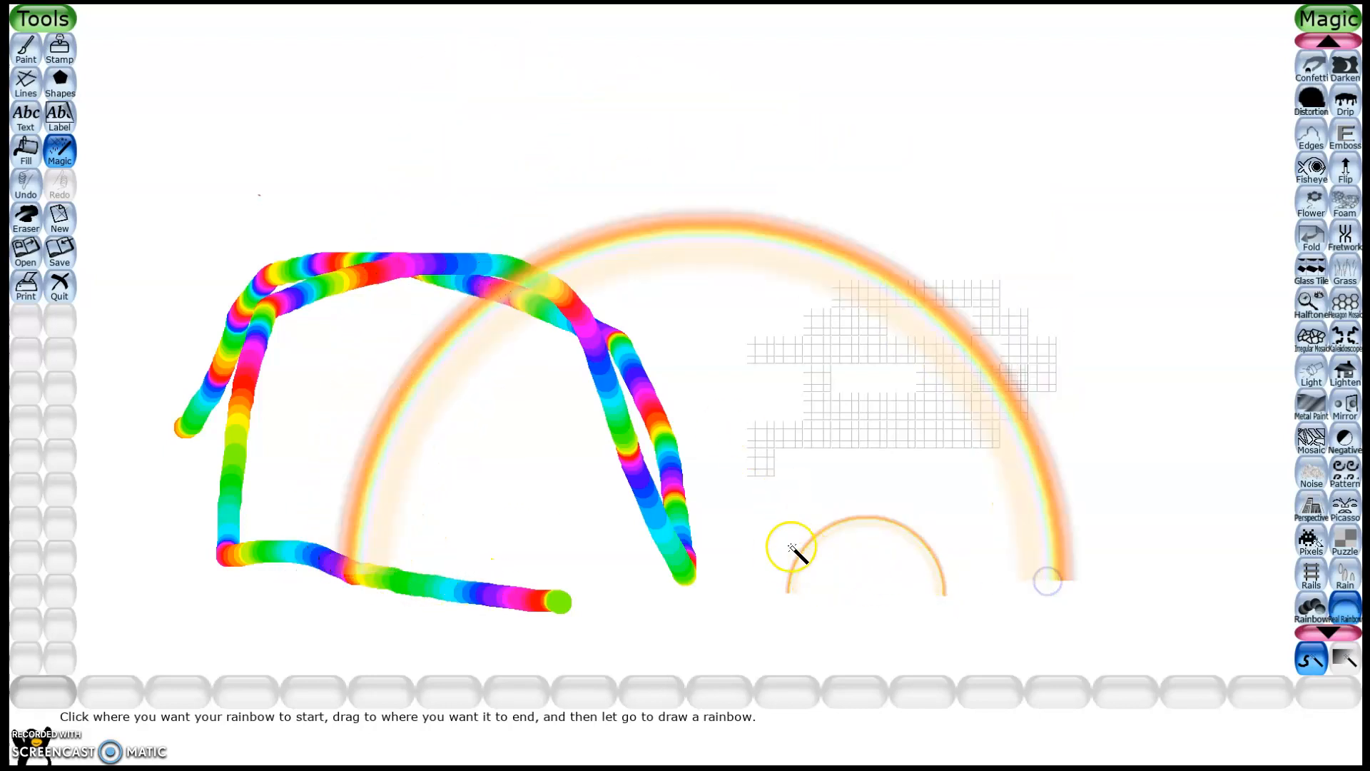
left_click_drag(314, 303, 765, 510)
left_click_drag(459, 314, 764, 544)
left_click_drag(548, 334, 557, 461)
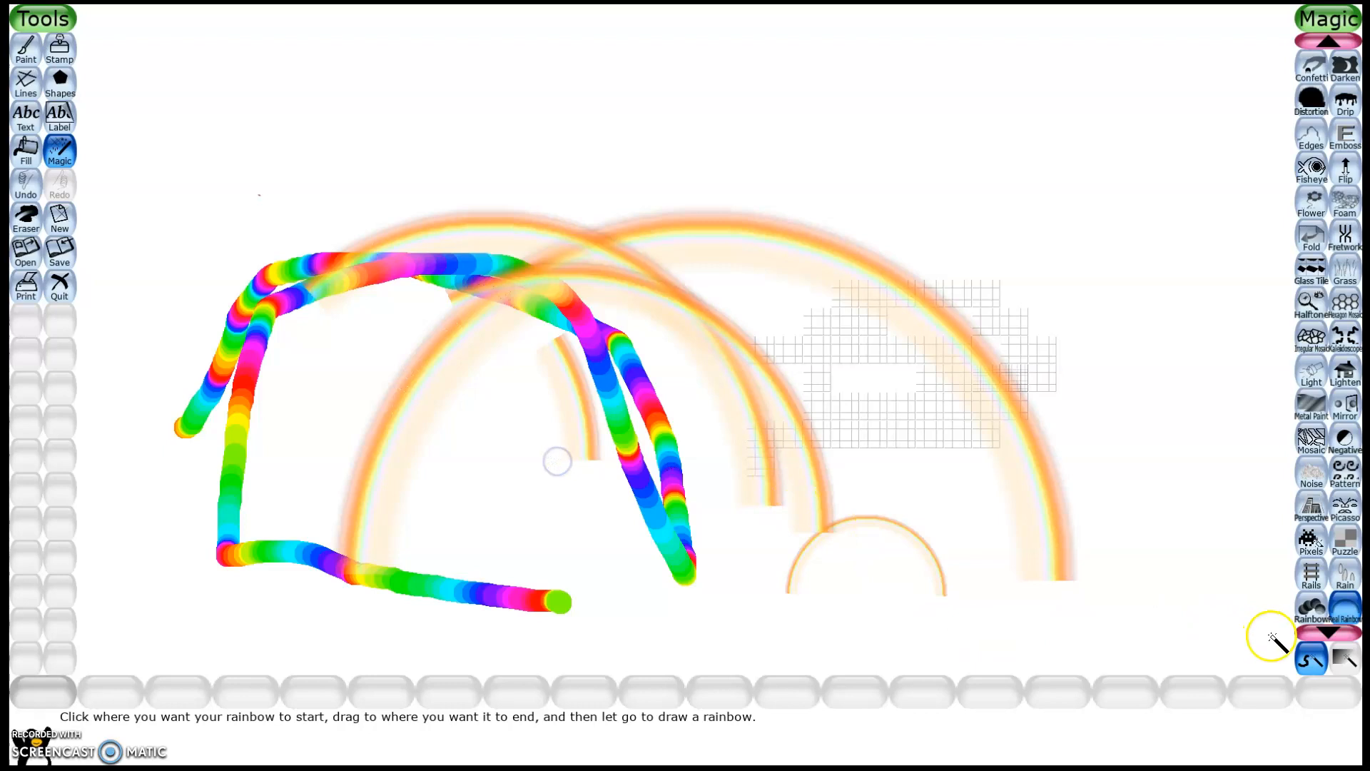
left_click_drag(746, 347, 968, 575)
Erase the entire rainbow drawing and return to the Magic effects.
left_click(56, 202)
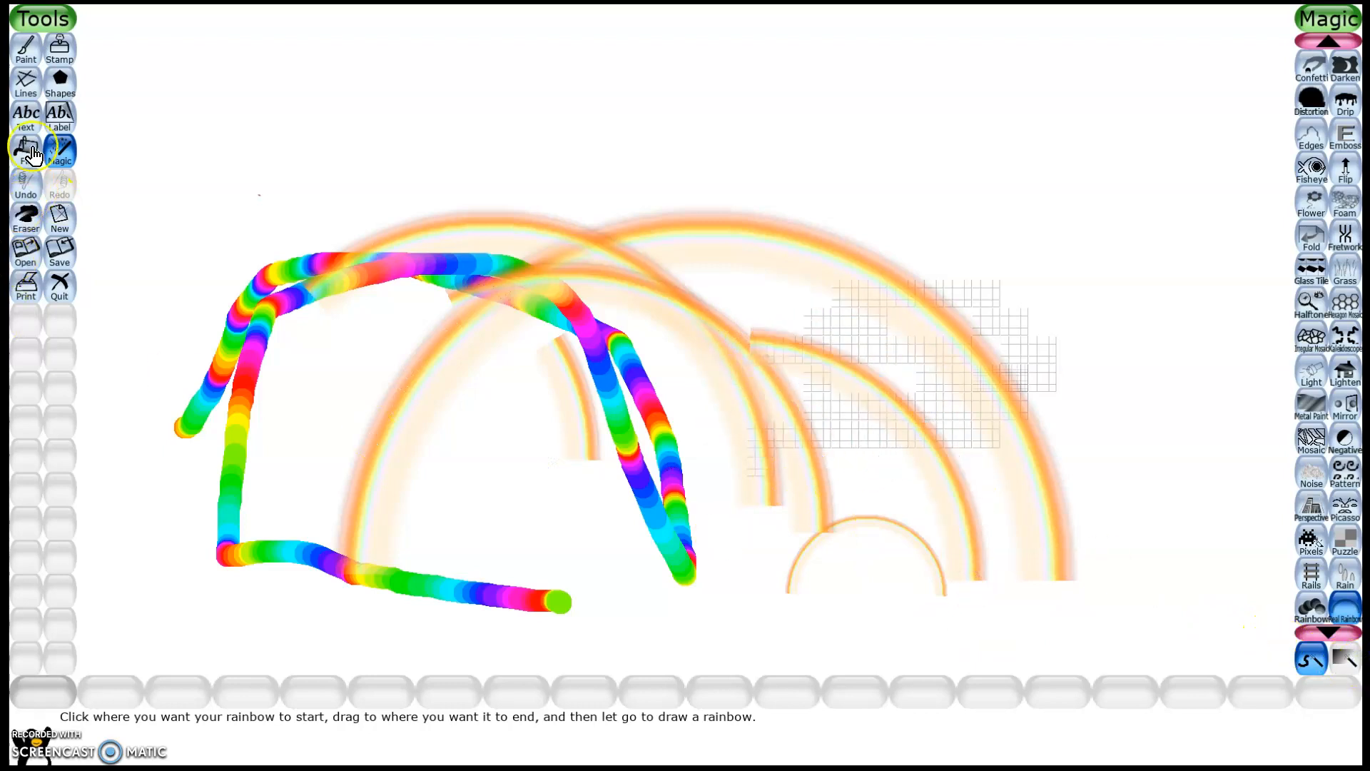
left_click(26, 218)
mouse_move(330, 383)
left_mouse_down()
mouse_move(407, 259)
mouse_move(112, 437)
mouse_move(96, 426)
mouse_move(407, 342)
mouse_move(1096, 280)
mouse_move(671, 553)
mouse_move(1039, 515)
mouse_move(790, 425)
mouse_move(844, 328)
mouse_move(862, 454)
mouse_move(1080, 391)
mouse_move(950, 479)
mouse_move(1023, 588)
mouse_move(531, 587)
mouse_move(318, 542)
mouse_move(240, 554)
mouse_move(258, 416)
mouse_move(460, 475)
mouse_move(419, 521)
mouse_move(266, 306)
left_mouse_up()
left_click(57, 153)
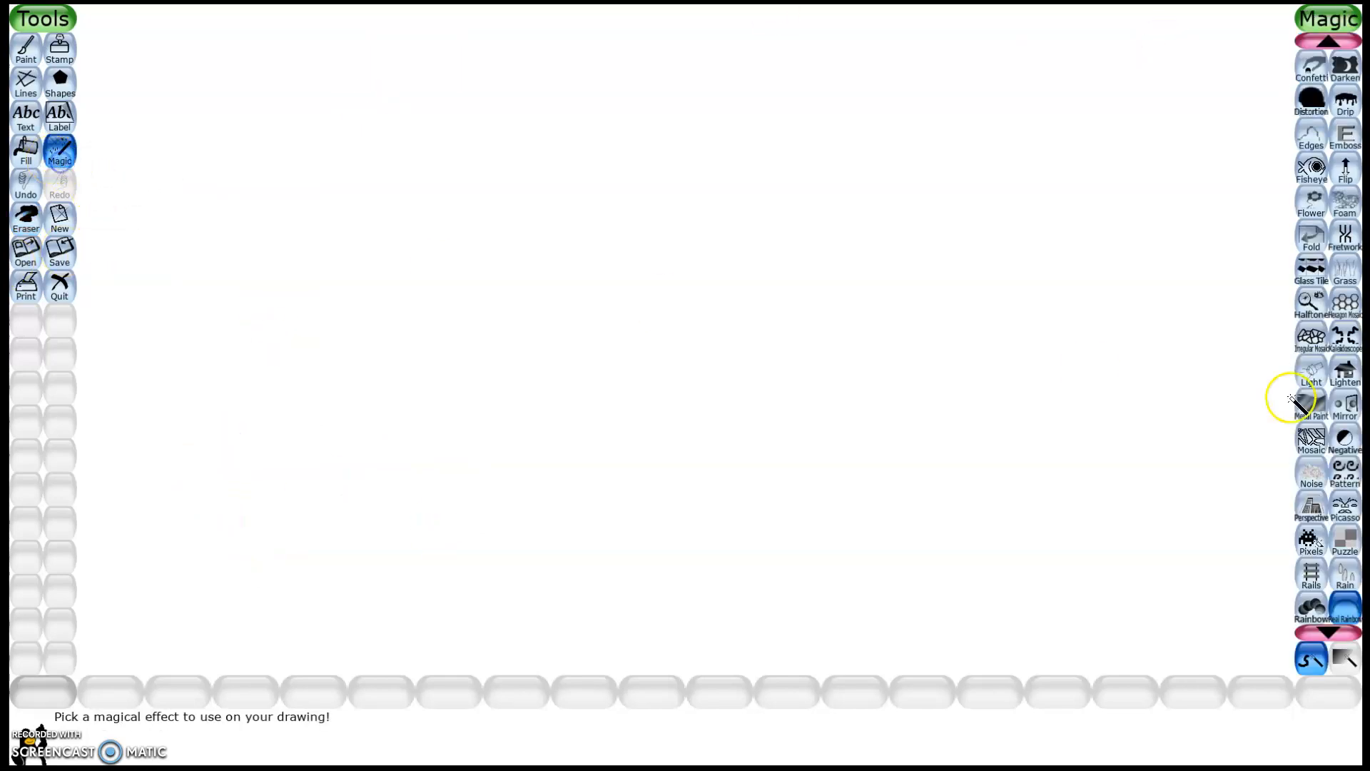
Draw winding bands of Rain drops across the middle and down the right half of the canvas.
scroll(1325, 528, "down", 3)
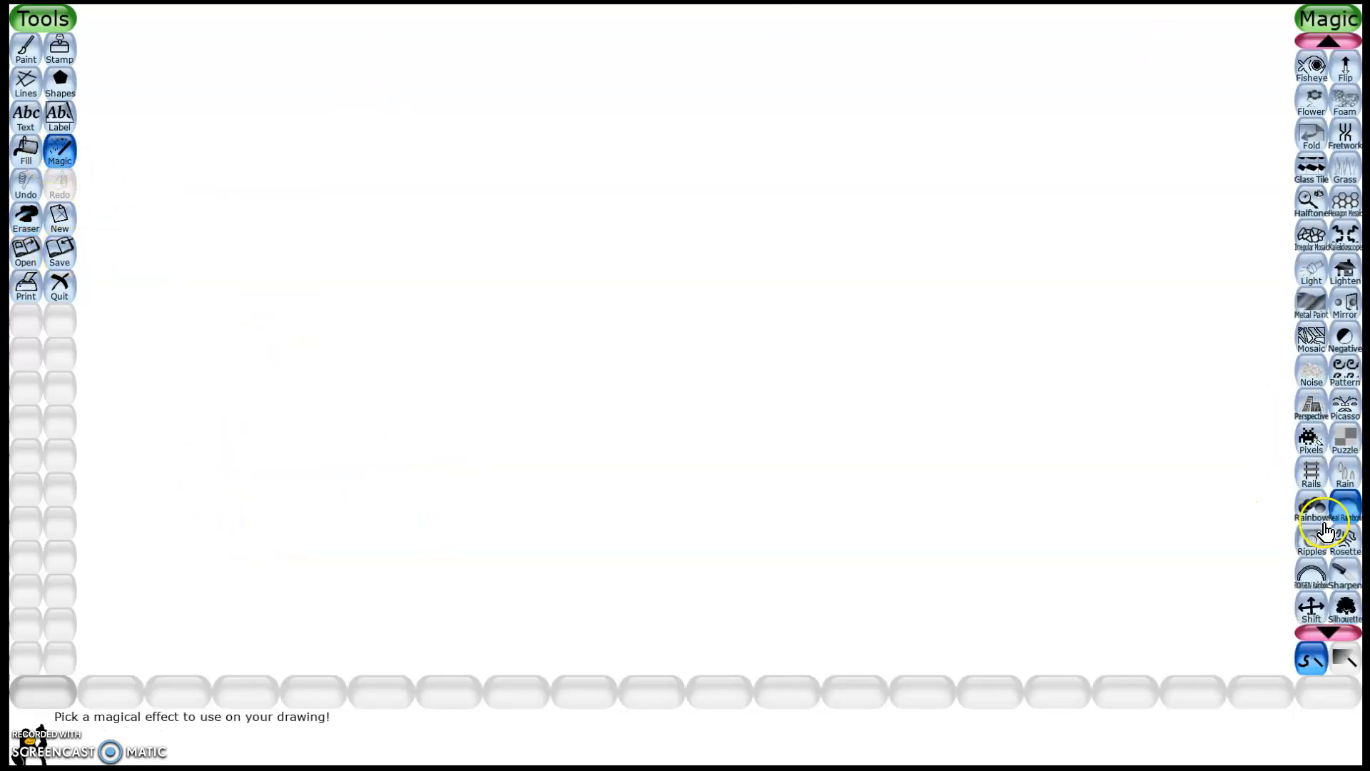
left_click(1345, 473)
mouse_move(627, 235)
left_mouse_down()
mouse_move(559, 256)
mouse_move(637, 394)
mouse_move(734, 214)
mouse_move(884, 397)
mouse_move(632, 385)
mouse_move(663, 245)
mouse_move(639, 361)
mouse_move(1116, 486)
mouse_move(859, 538)
mouse_move(986, 526)
mouse_move(987, 749)
left_mouse_up()
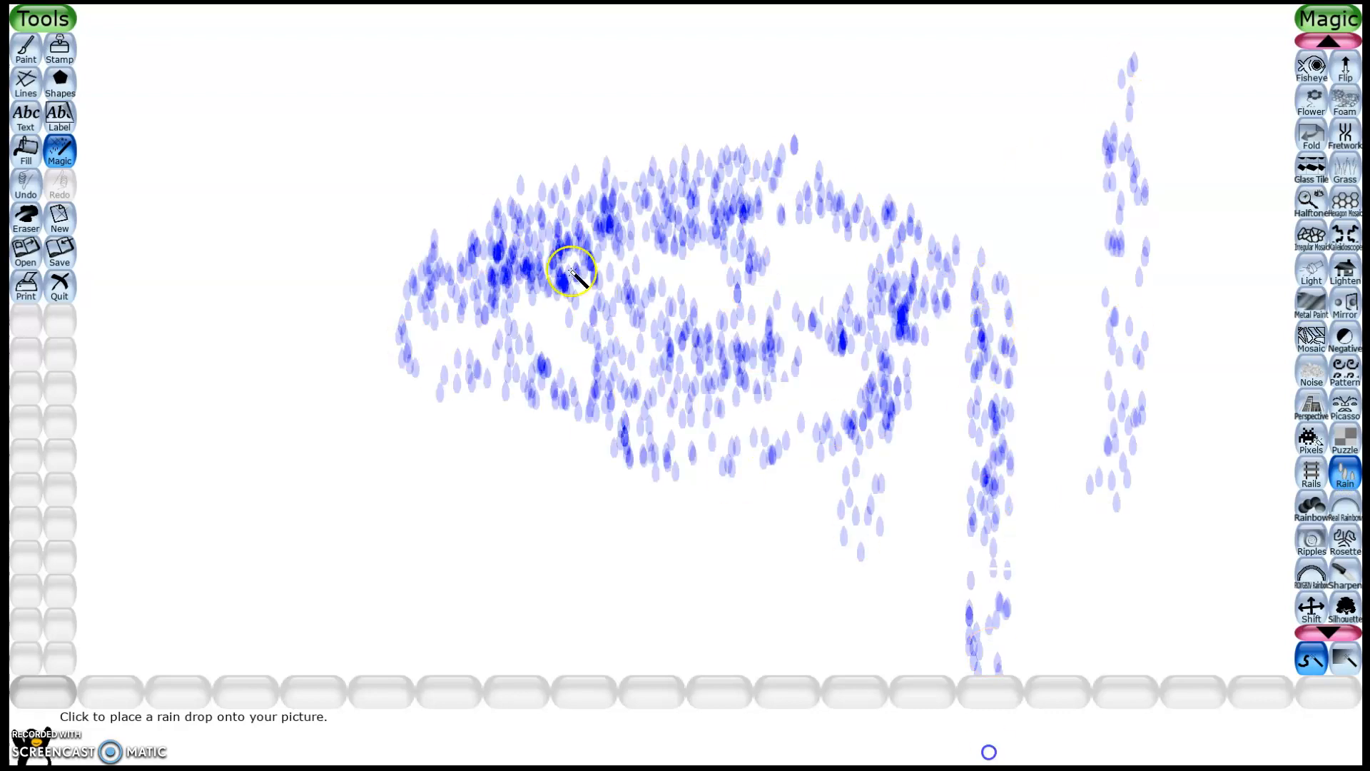
Smudge the rain drops in the column and small patch in the lower-right part of the picture.
scroll(1312, 555, "down", 4)
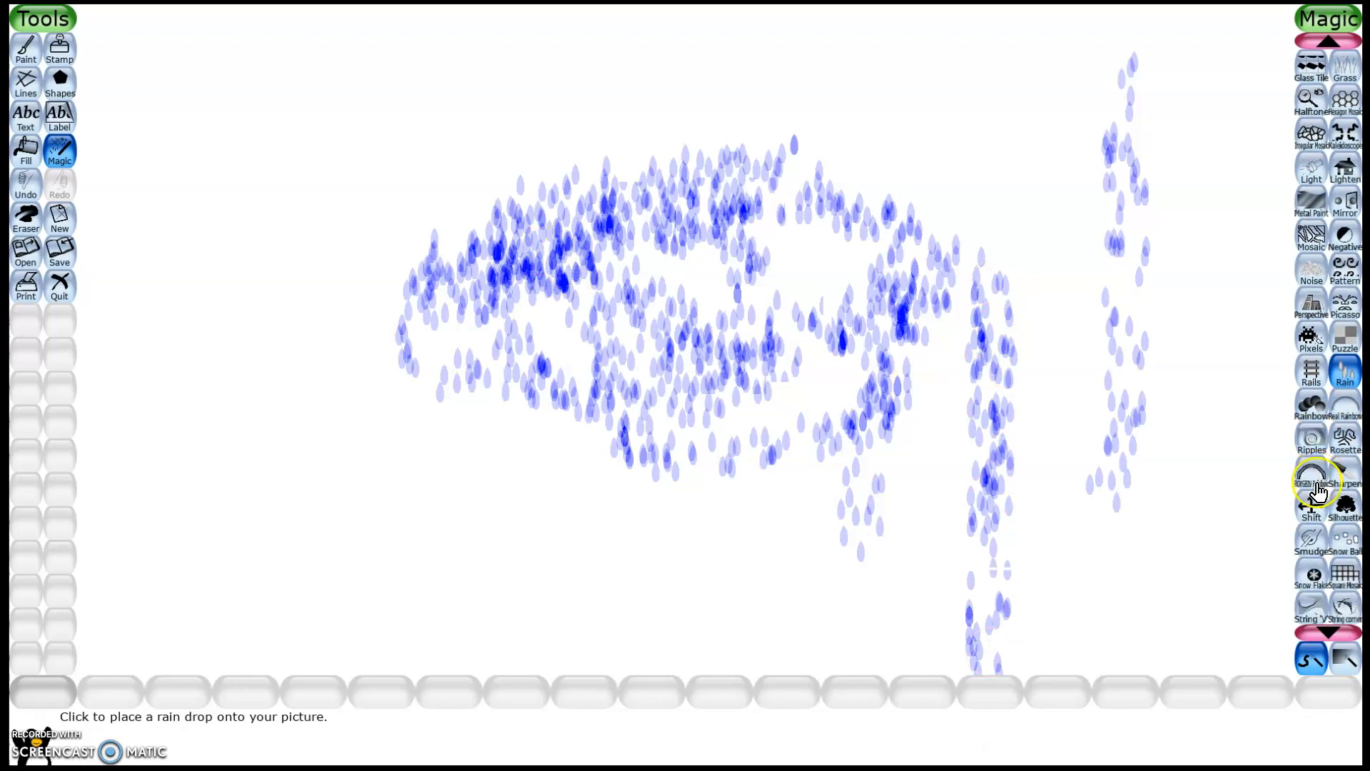
left_click(1310, 506)
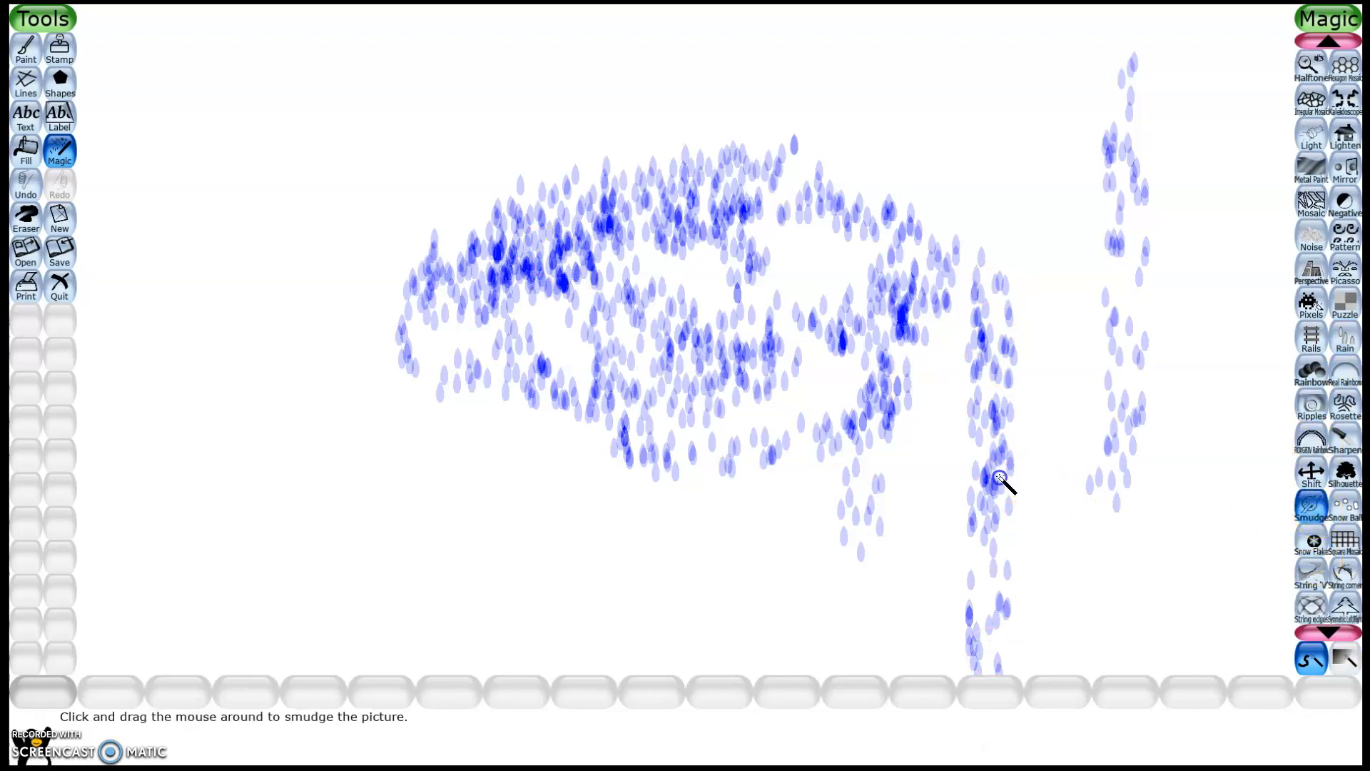
left_click_drag(970, 484, 868, 520)
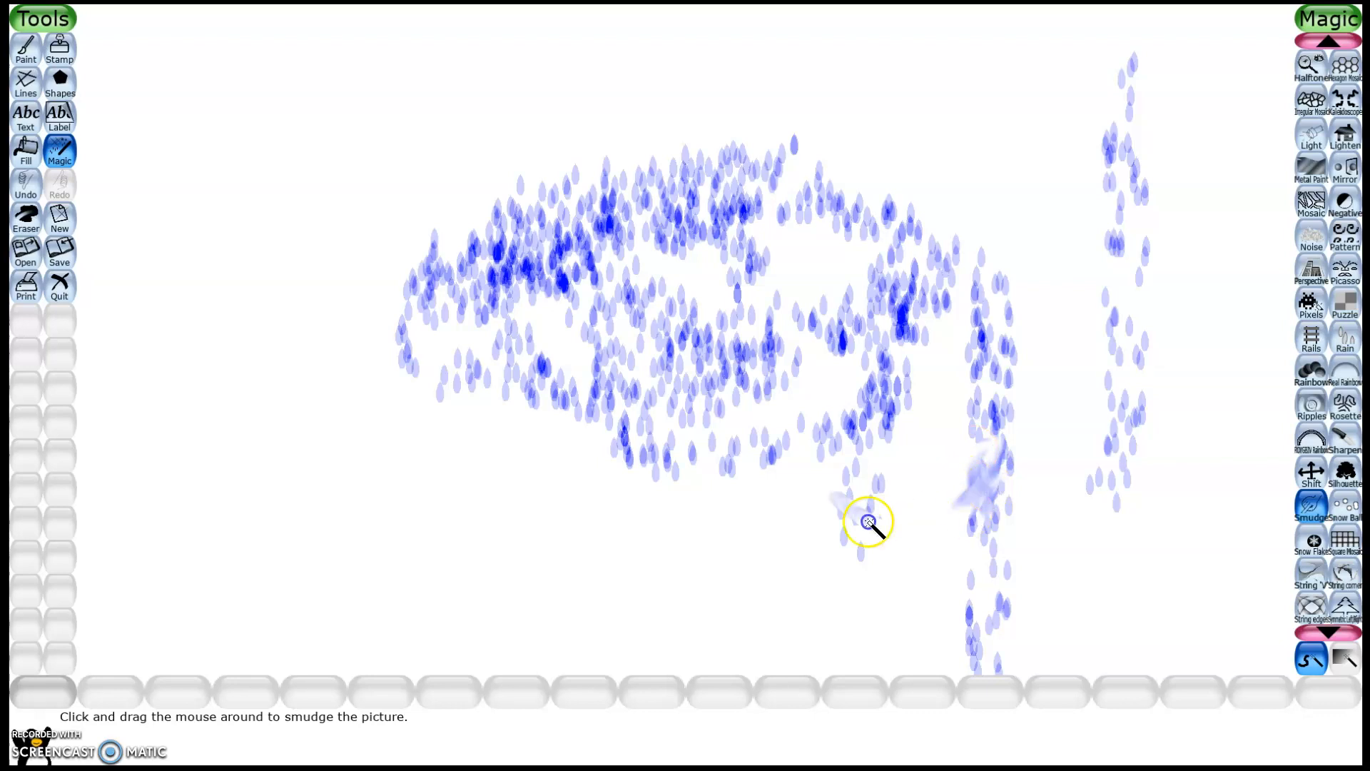
Start a new drawing on a blank white background.
left_click(45, 232)
left_click(301, 132)
left_click(548, 350)
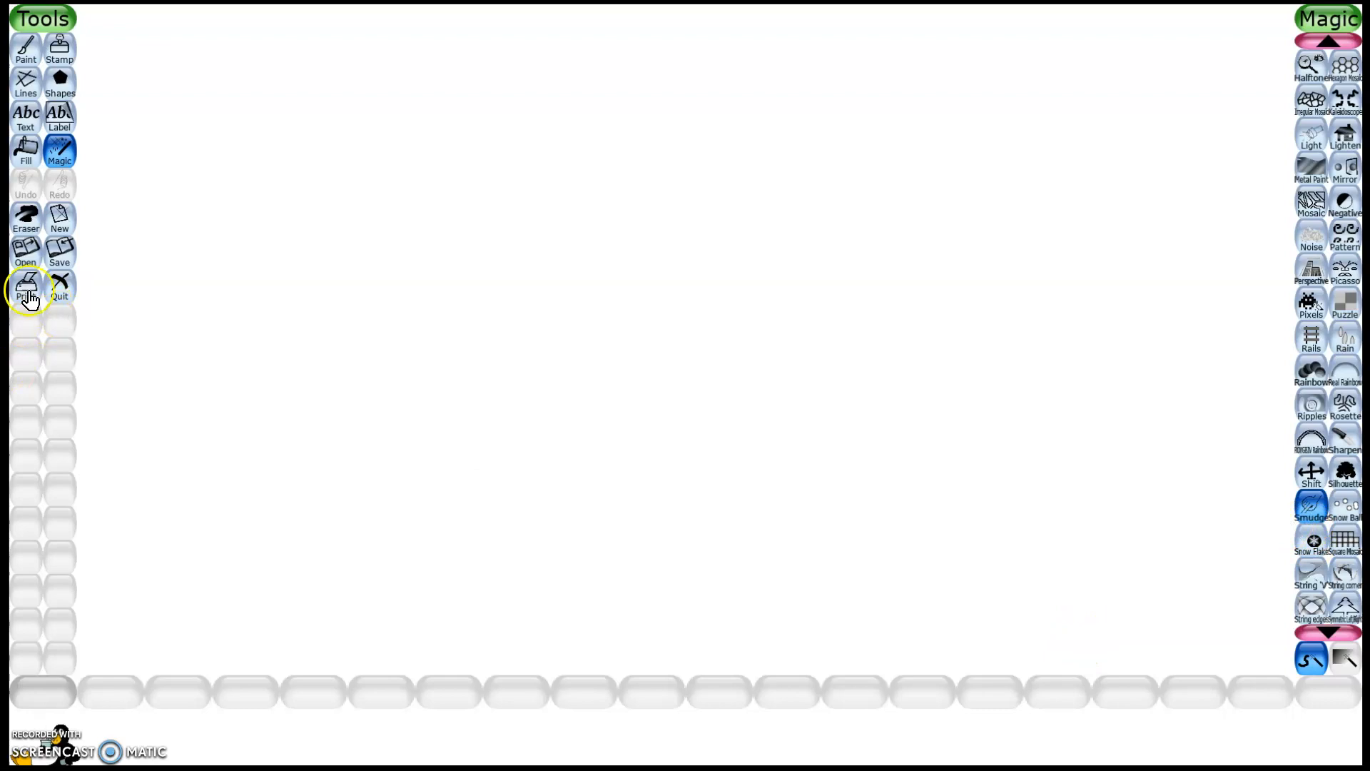
Draw a filled orange circle left of the canvas centre and change the drawing colour to yellow.
left_click(76, 80)
left_click(1335, 129)
left_click_drag(468, 140, 538, 201)
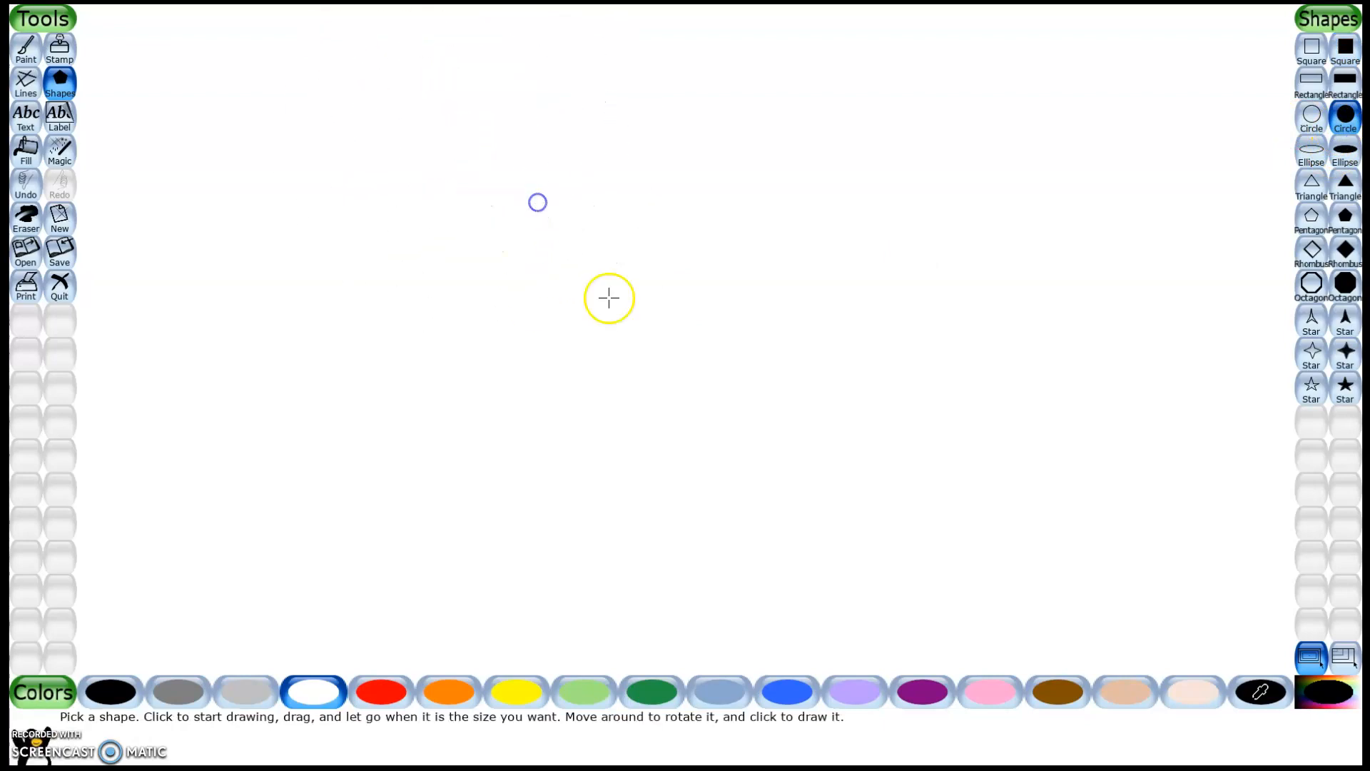
left_click(448, 691)
left_click_drag(458, 423, 544, 492)
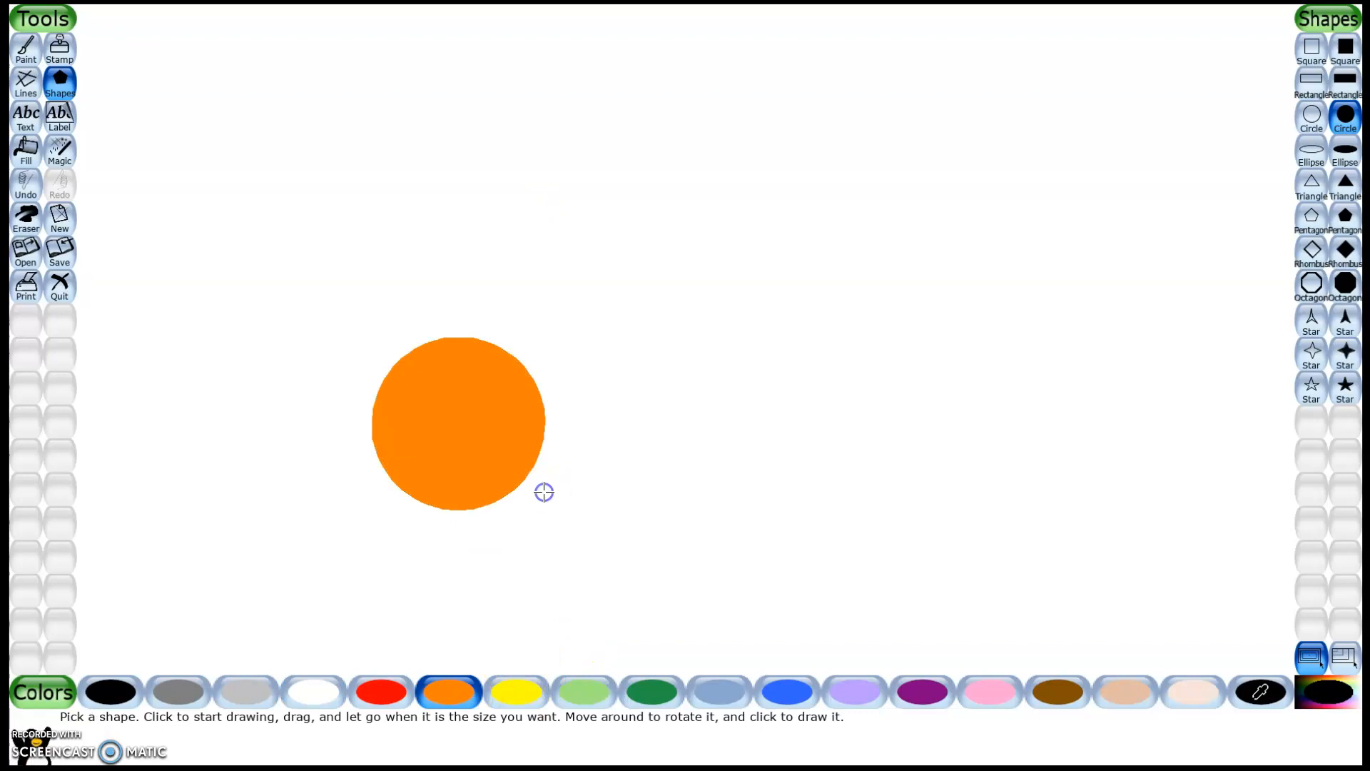
left_click(538, 689)
mouse_move(548, 362)
left_mouse_down()
mouse_move(630, 428)
mouse_move(566, 383)
left_mouse_up()
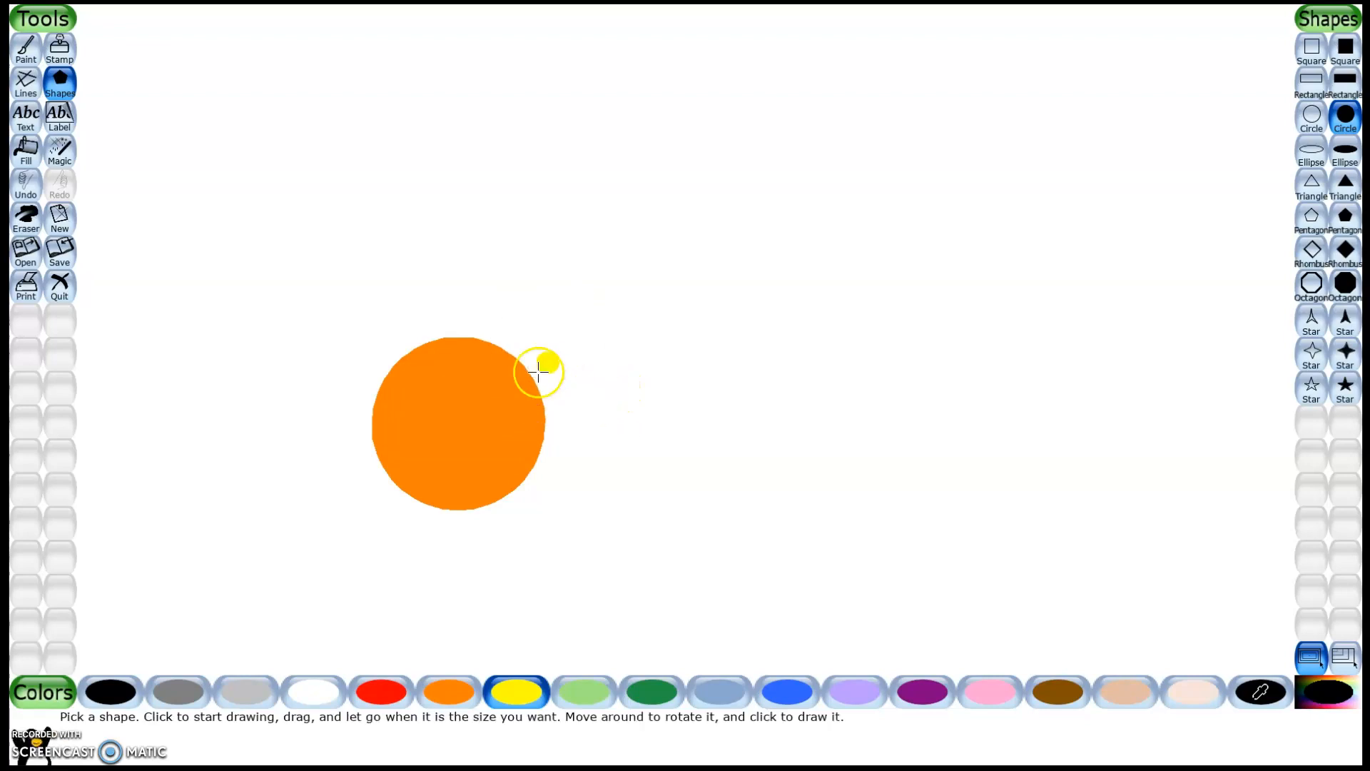
left_click(26, 184)
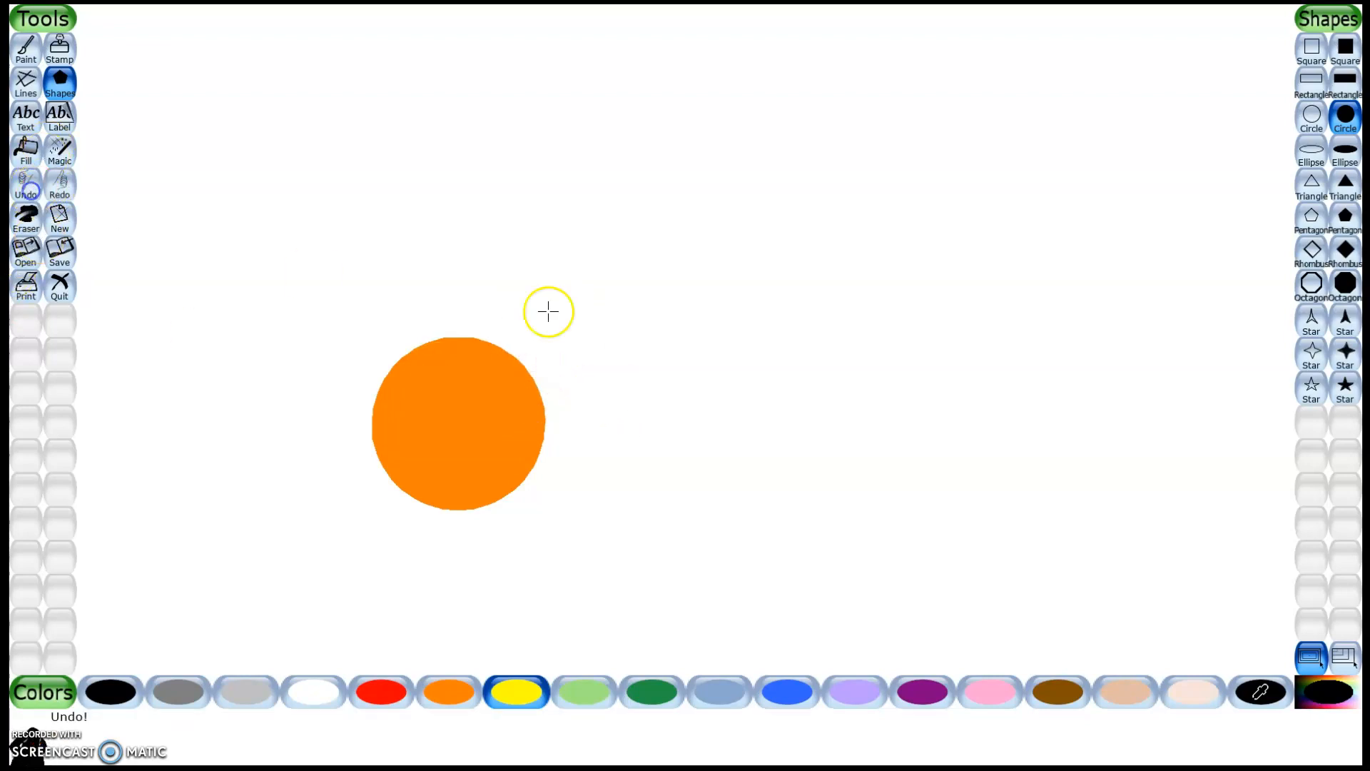
mouse_move(573, 369)
left_mouse_down()
mouse_move(602, 400)
mouse_move(621, 392)
mouse_move(601, 370)
left_mouse_up()
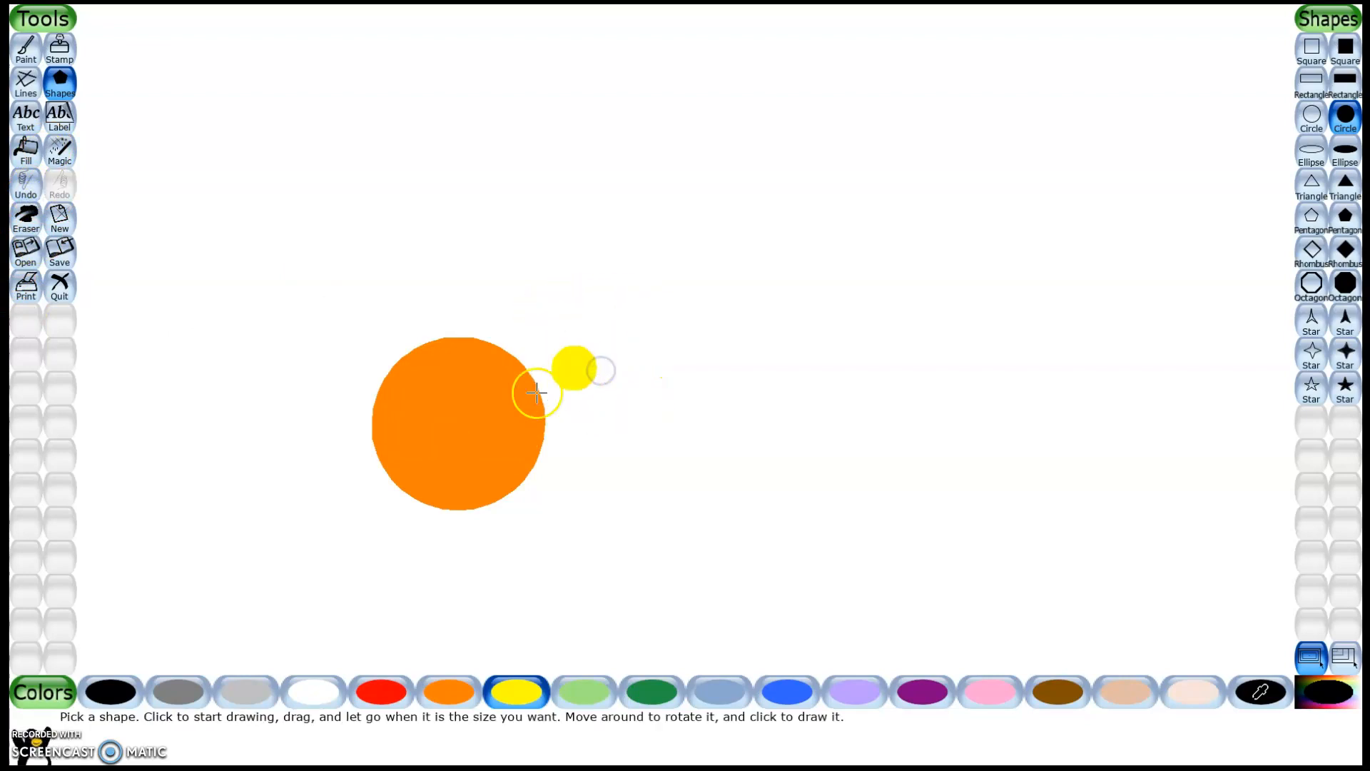
left_click(26, 201)
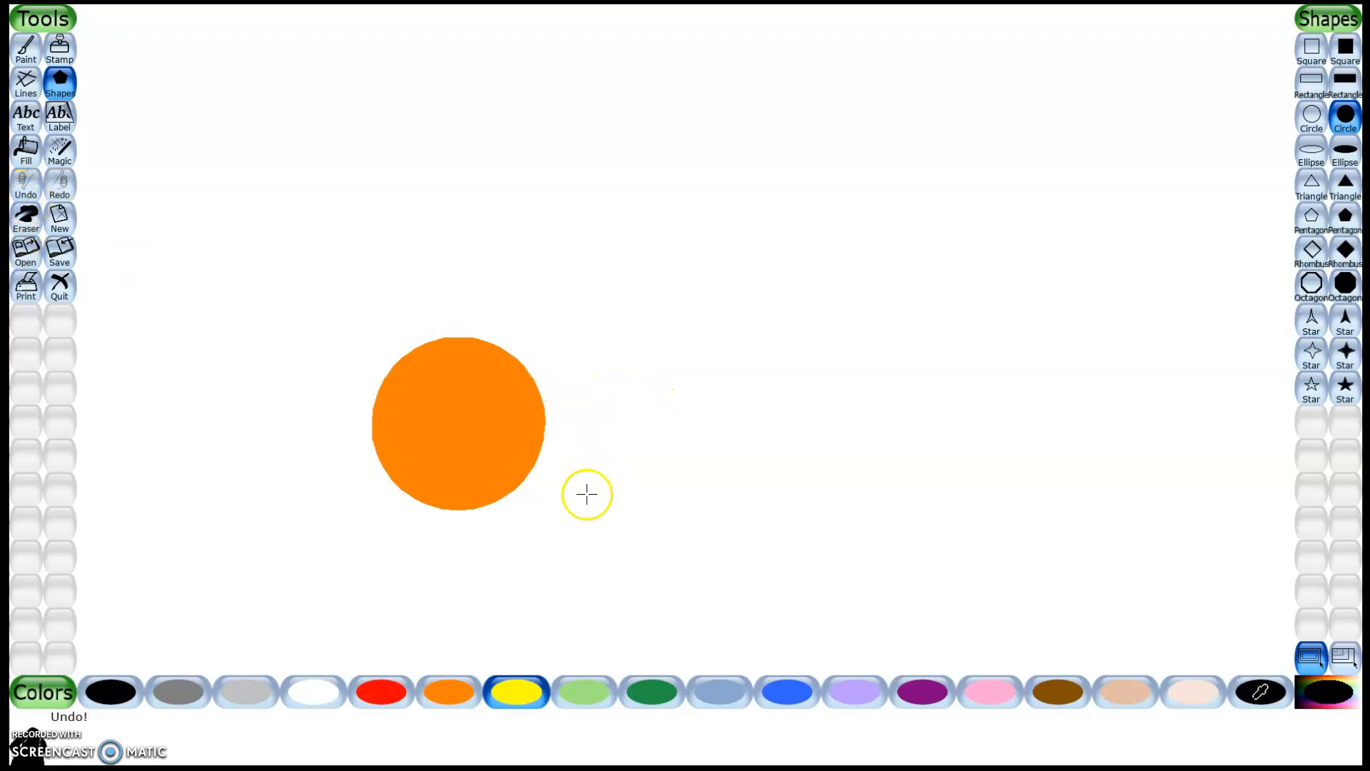
Draw a large filled yellow circle overlapping the orange circle and smudge the edge where the two colours meet.
left_click(592, 393)
mouse_move(592, 393)
left_mouse_down()
mouse_move(676, 462)
mouse_move(691, 428)
mouse_move(660, 420)
mouse_move(685, 424)
left_mouse_up()
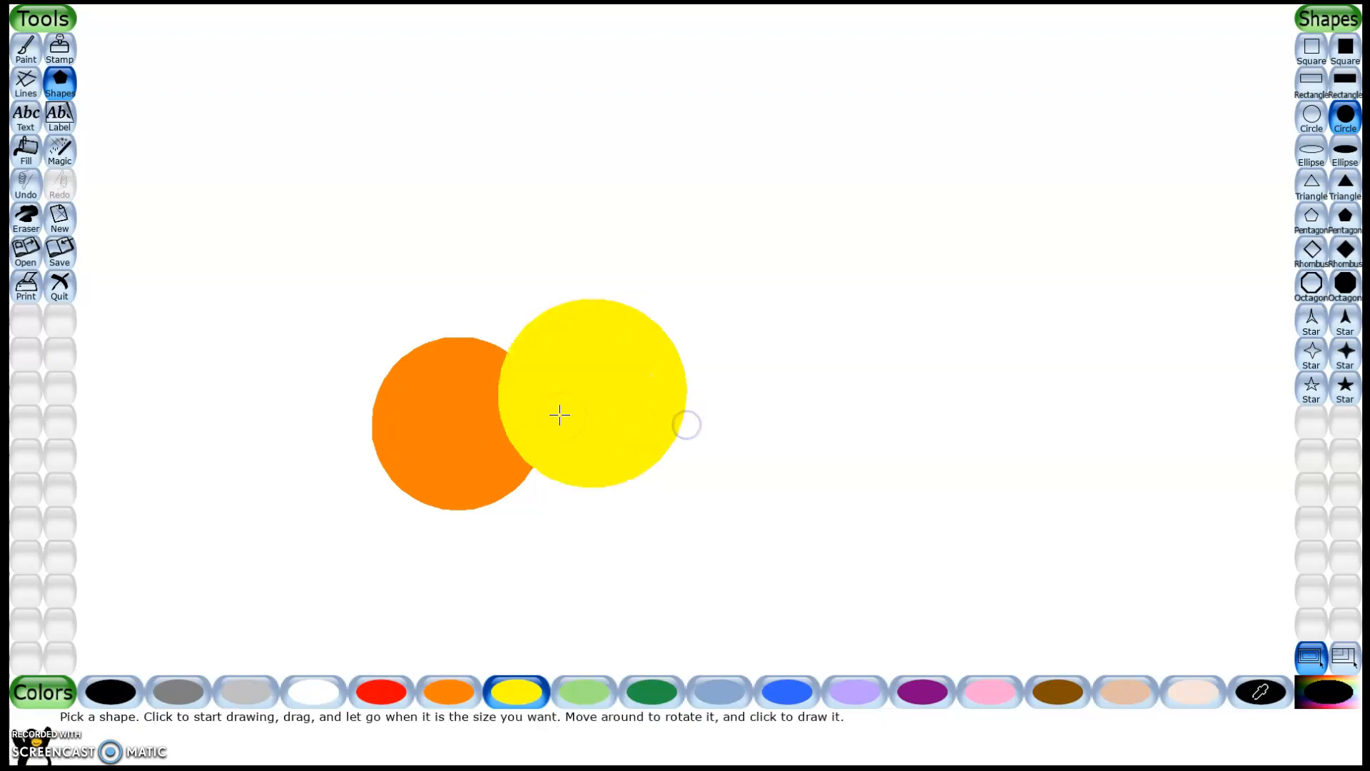
left_click(60, 150)
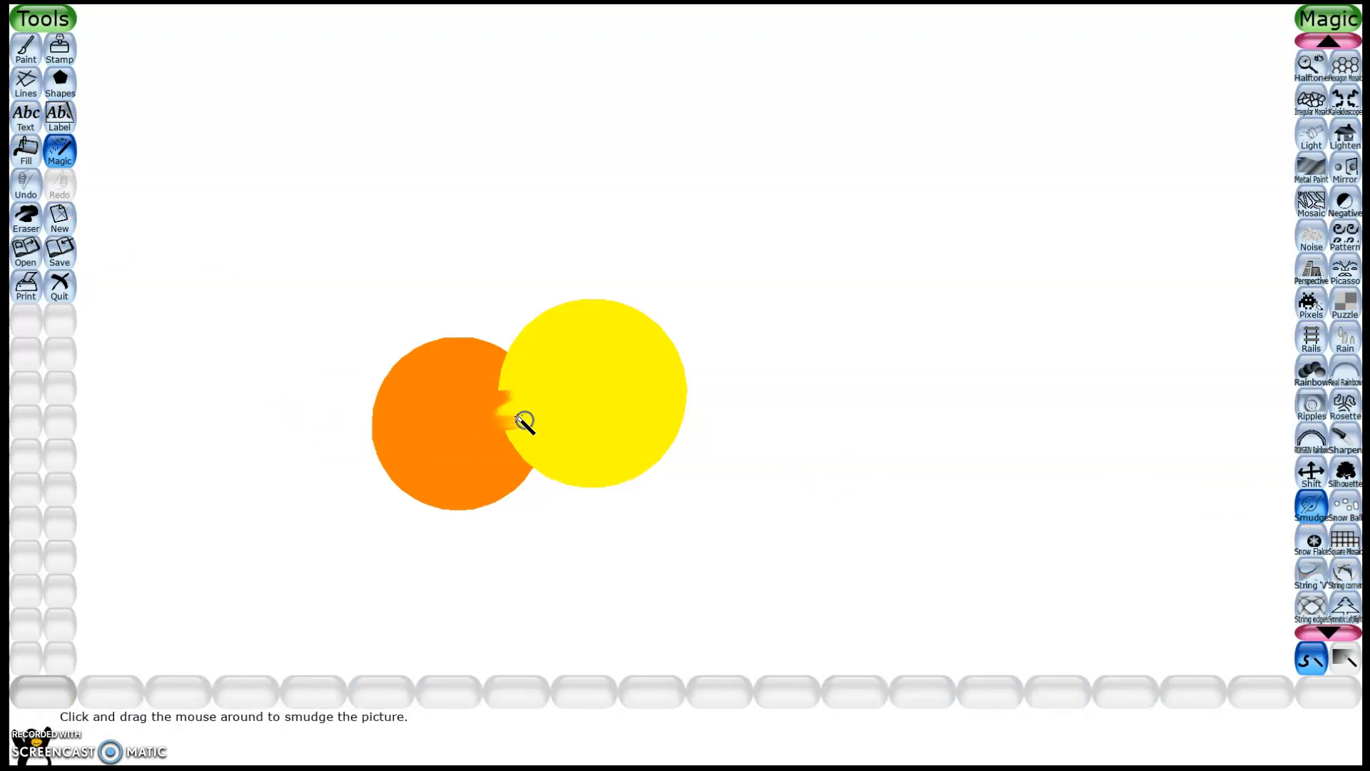
mouse_move(525, 400)
left_mouse_down()
mouse_move(634, 351)
mouse_move(487, 417)
left_mouse_up()
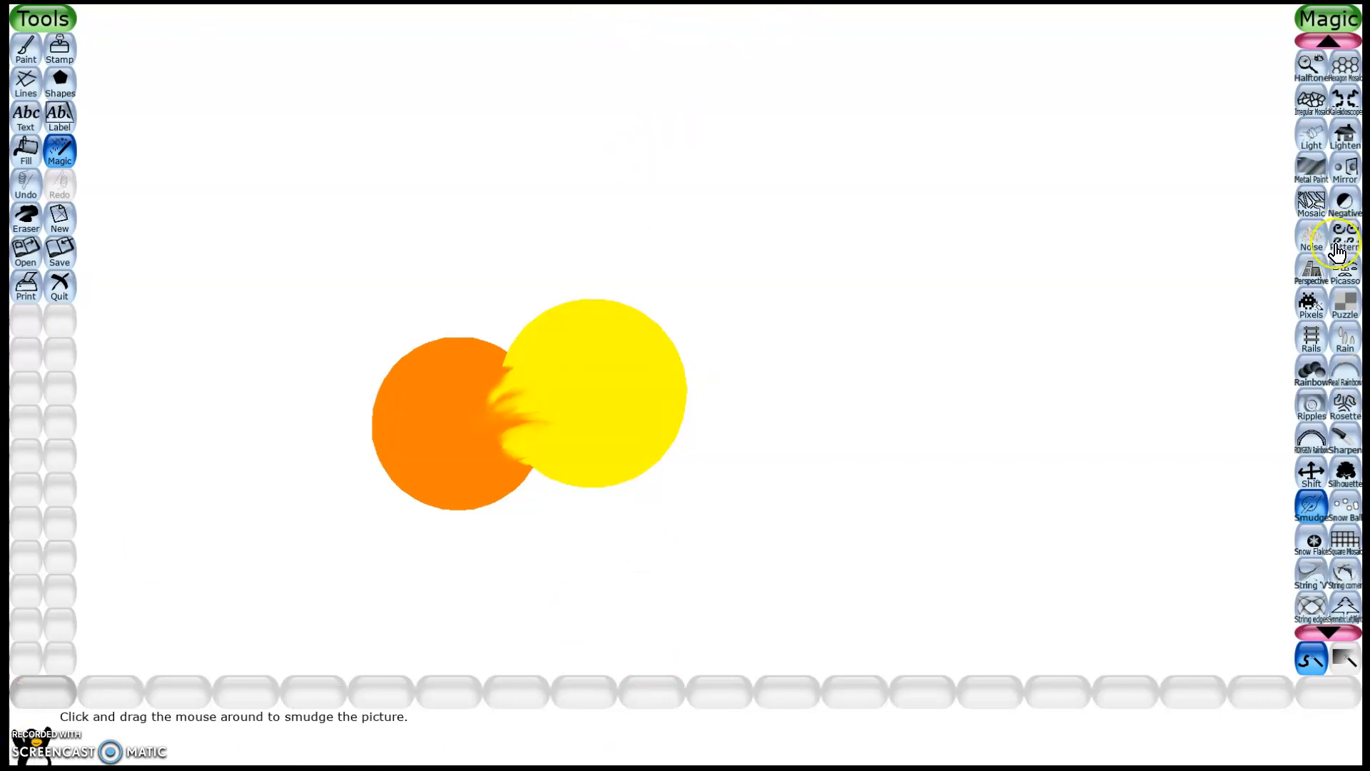
Draw two yellow Pixels doodles, one beside the yellow circle and one above, and add Snow Balls to the entire picture.
left_click(1311, 304)
mouse_move(692, 401)
left_mouse_down()
mouse_move(737, 426)
mouse_move(652, 416)
mouse_move(722, 469)
mouse_move(747, 429)
mouse_move(824, 498)
left_mouse_up()
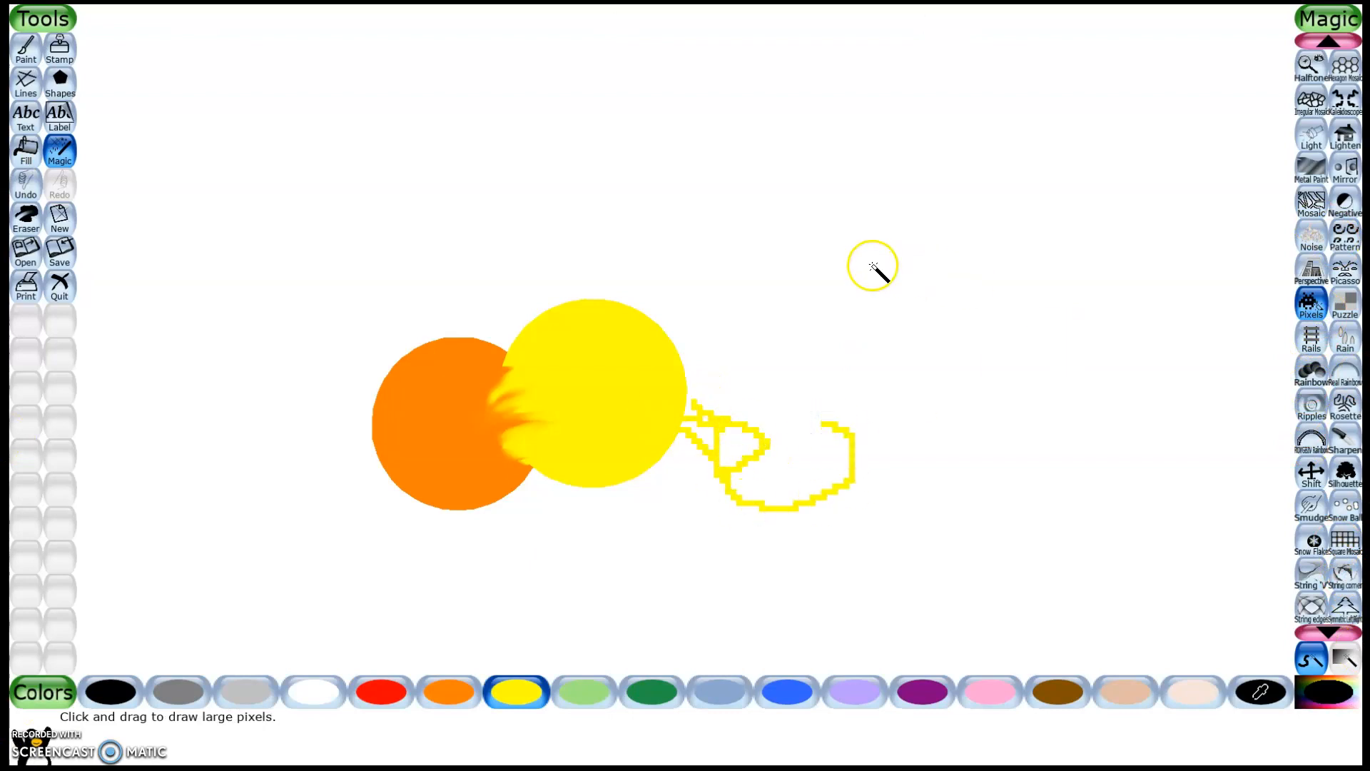
left_click_drag(840, 118, 836, 135)
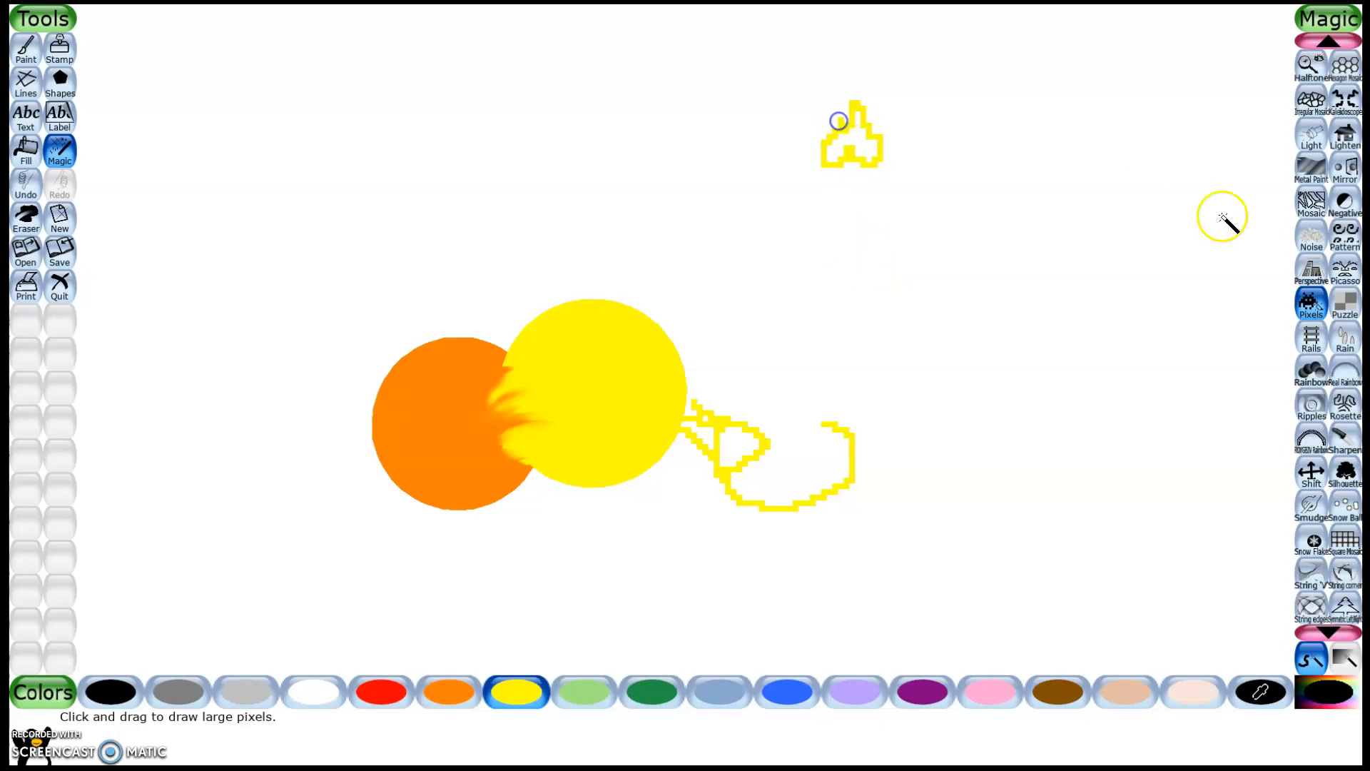
left_click(1328, 511)
left_click(1018, 364)
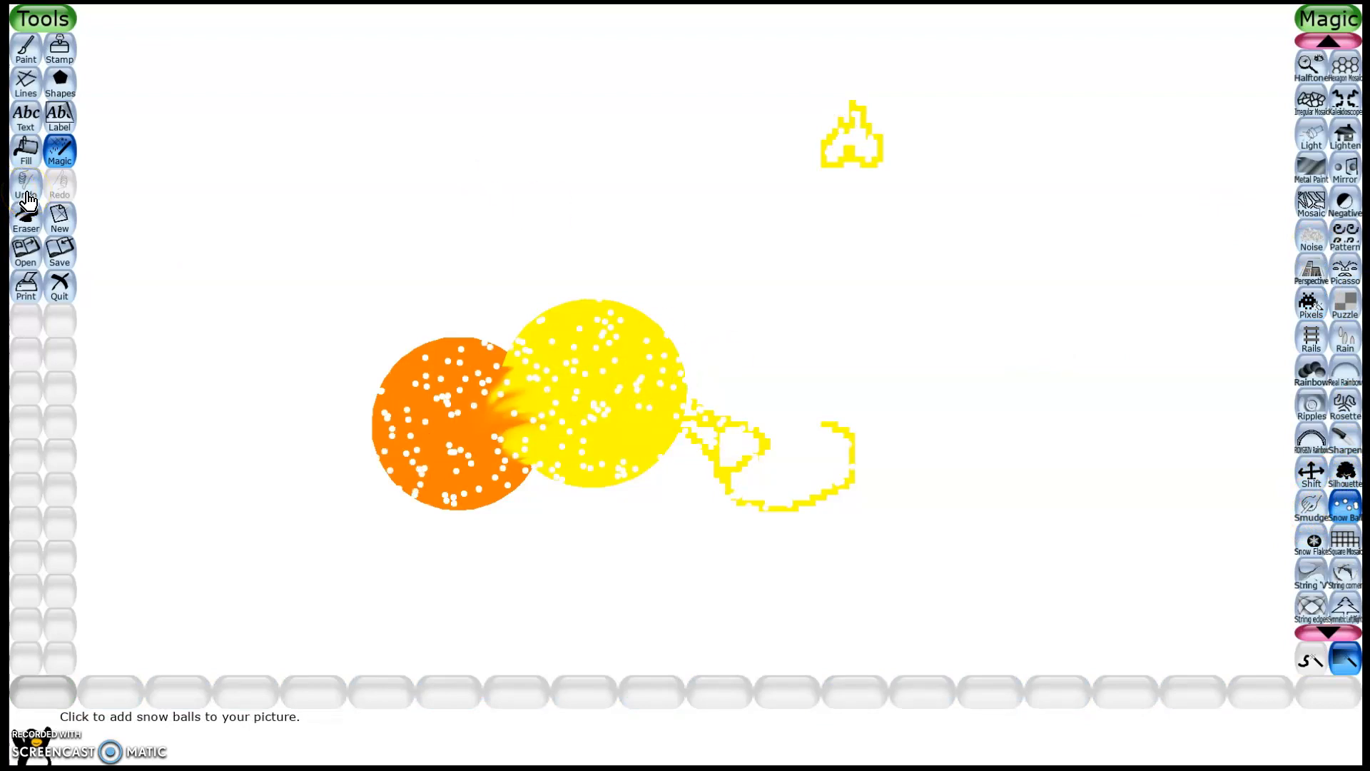
Fill the white background, the yellow circle and the adjoining pixel line with solid orange.
left_click(29, 150)
left_click(425, 699)
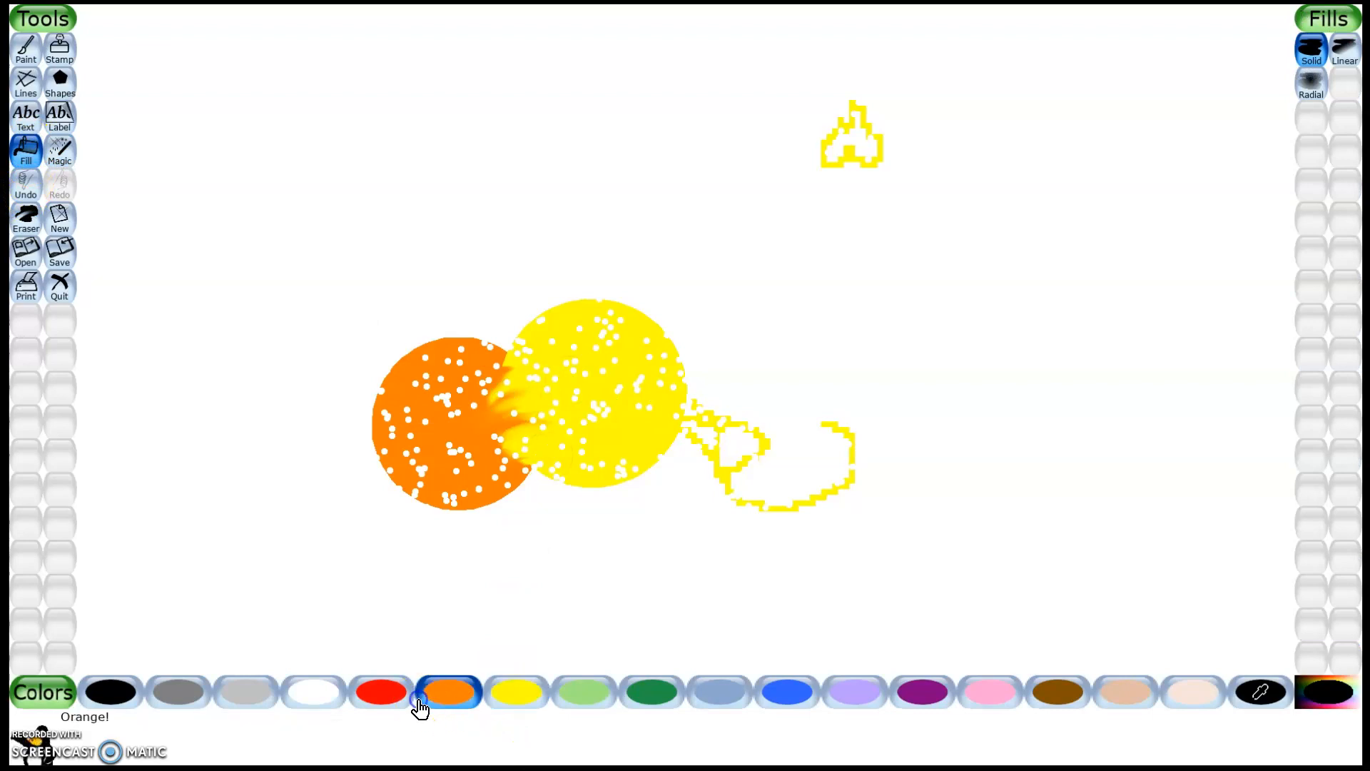
left_click(348, 466)
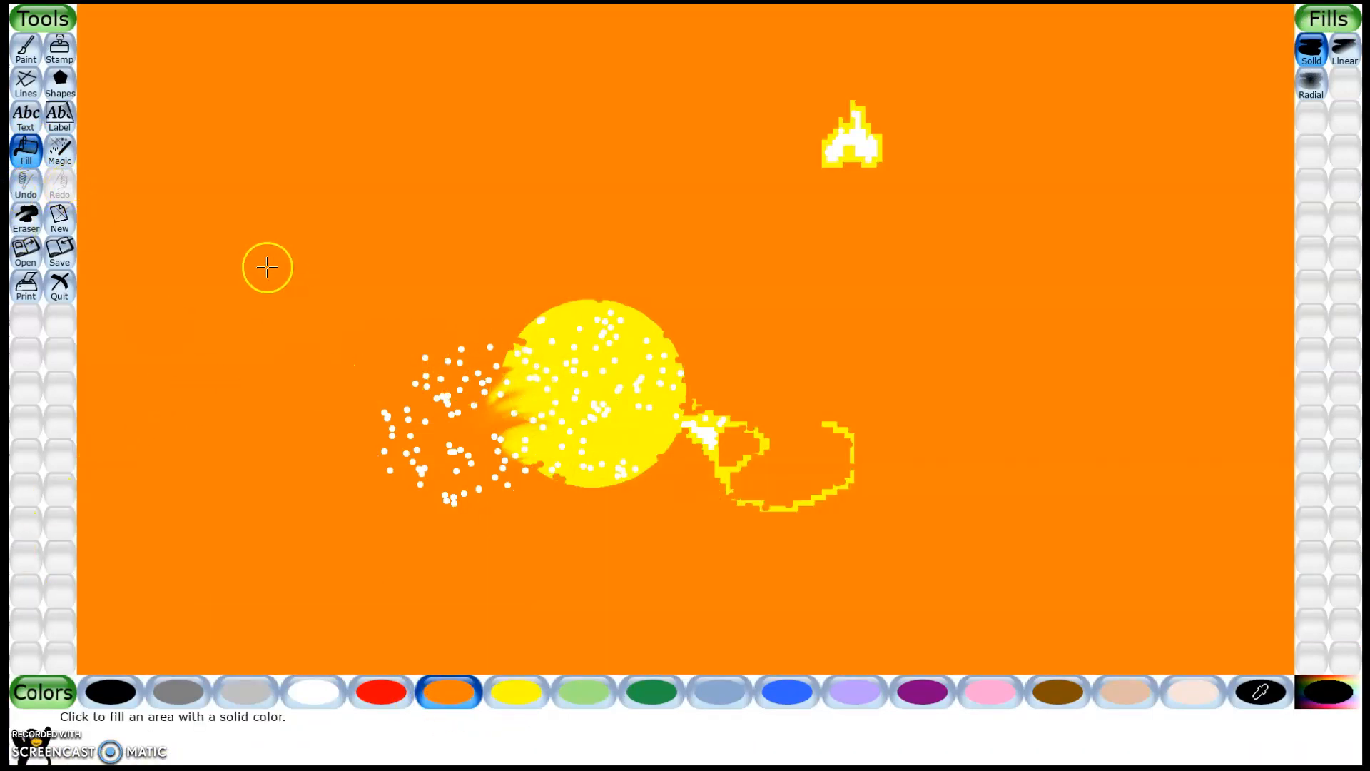
left_click(553, 366)
left_click(678, 397)
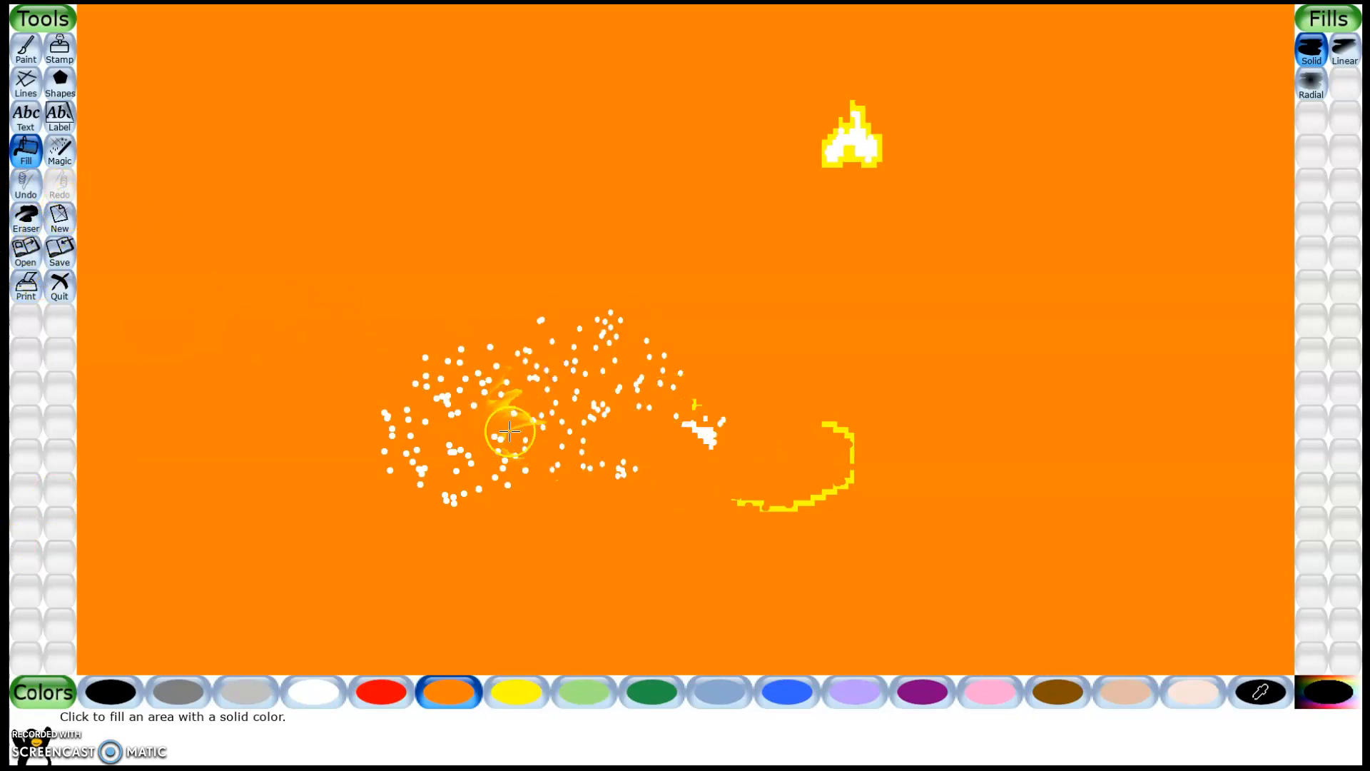
Apply the Snow Ball effect to the entire orange picture repeatedly until it is densely covered.
left_click(60, 153)
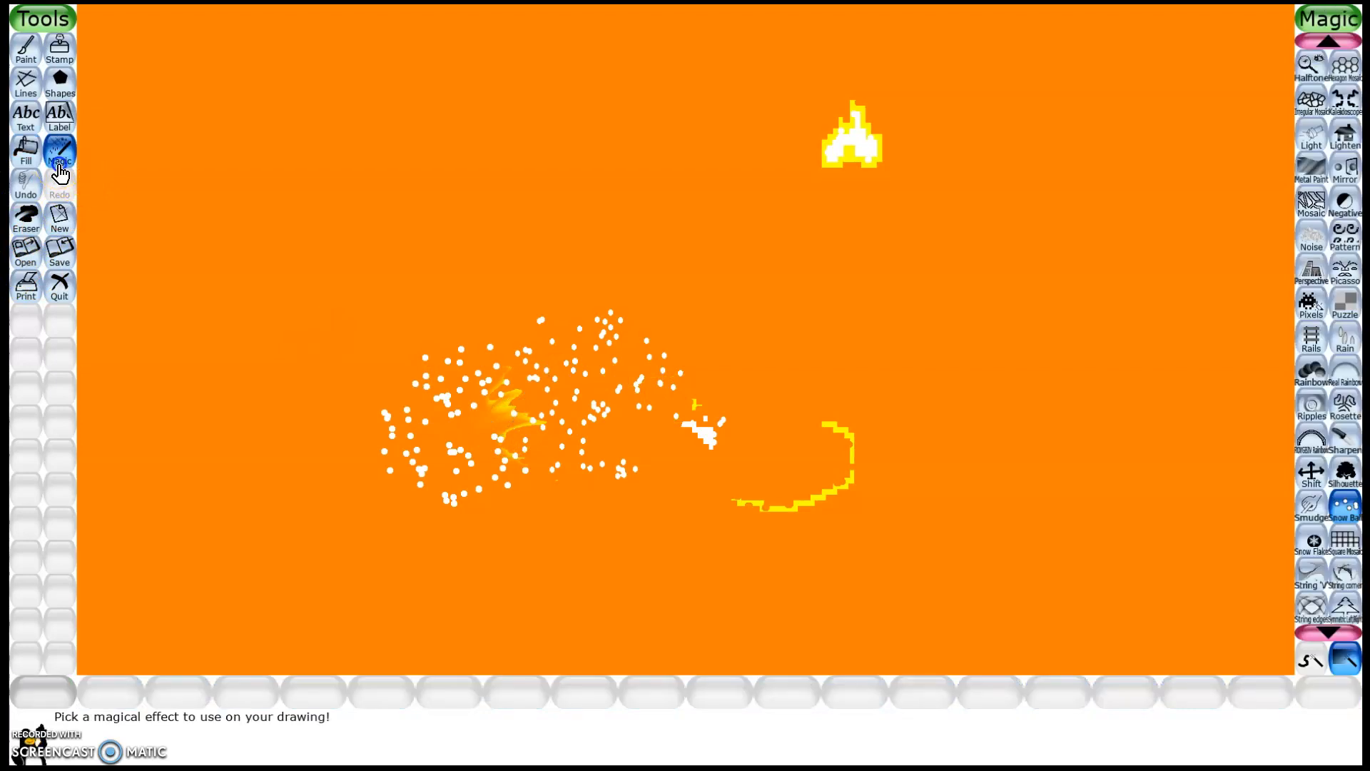
left_click(669, 203)
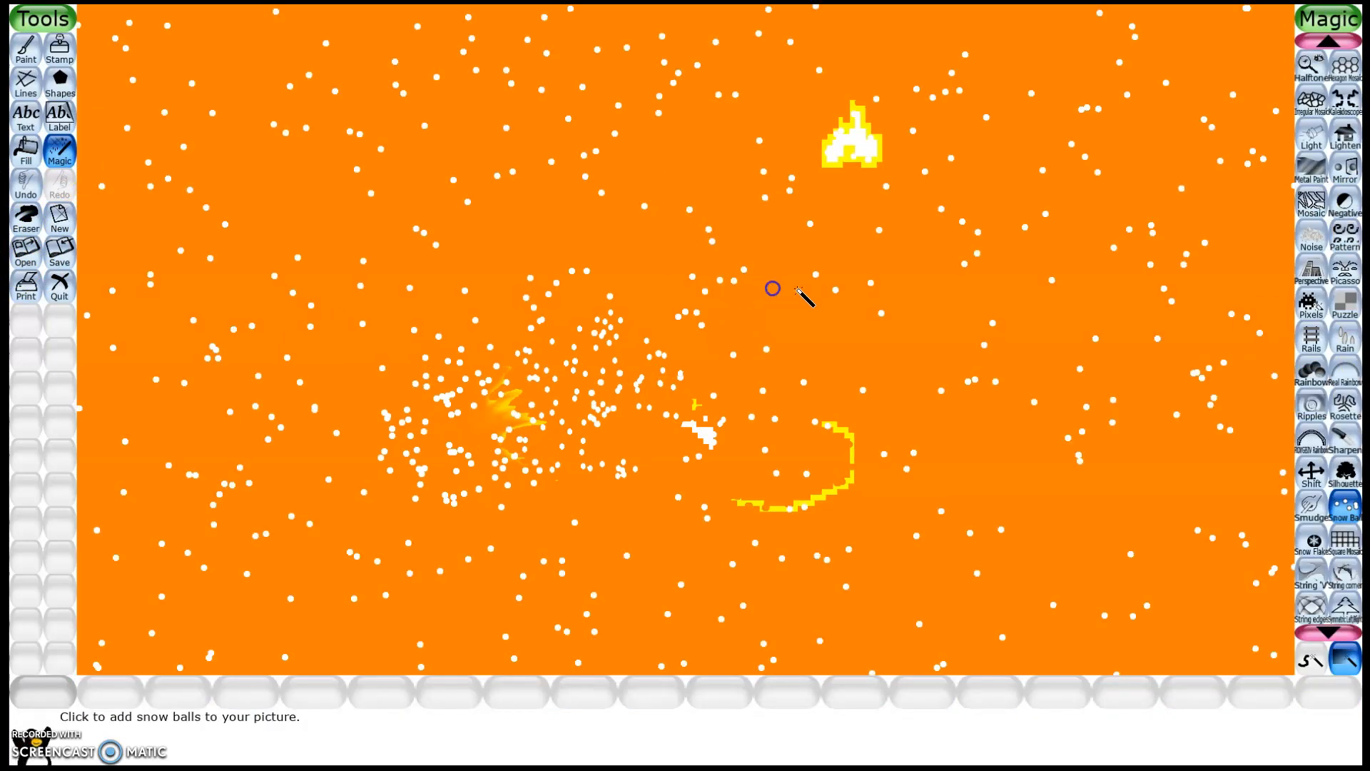
left_click(857, 287)
left_click(721, 292)
left_click(669, 289)
left_click(820, 318)
left_click(956, 354)
left_click(750, 368)
left_click(615, 382)
left_click(1360, 506)
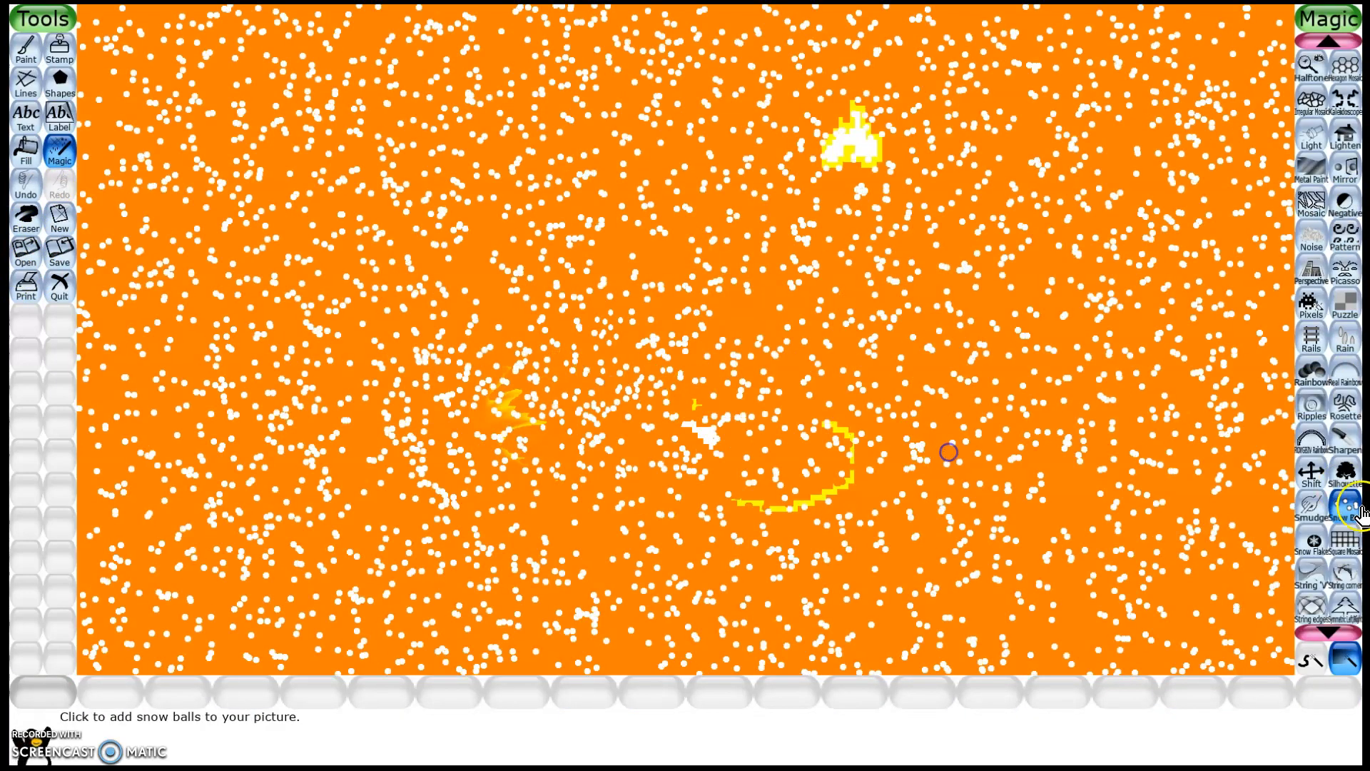
Erase the whole snow-covered orange picture with the largest square eraser.
left_click(25, 218)
mouse_move(1006, 299)
left_mouse_down()
mouse_move(635, 376)
mouse_move(973, 269)
mouse_move(828, 452)
mouse_move(985, 499)
mouse_move(568, 532)
mouse_move(171, 255)
left_mouse_up()
mouse_move(421, 345)
left_mouse_down()
mouse_move(208, 101)
mouse_move(220, 5)
mouse_move(355, 4)
mouse_move(348, 40)
mouse_move(499, 122)
mouse_move(200, 599)
mouse_move(1208, 147)
mouse_move(409, 78)
mouse_move(1143, 342)
mouse_move(1016, 291)
mouse_move(1248, 713)
mouse_move(1204, 182)
mouse_move(1279, 16)
mouse_move(1125, 560)
mouse_move(1061, 443)
mouse_move(1093, 461)
mouse_move(1059, 747)
left_mouse_up()
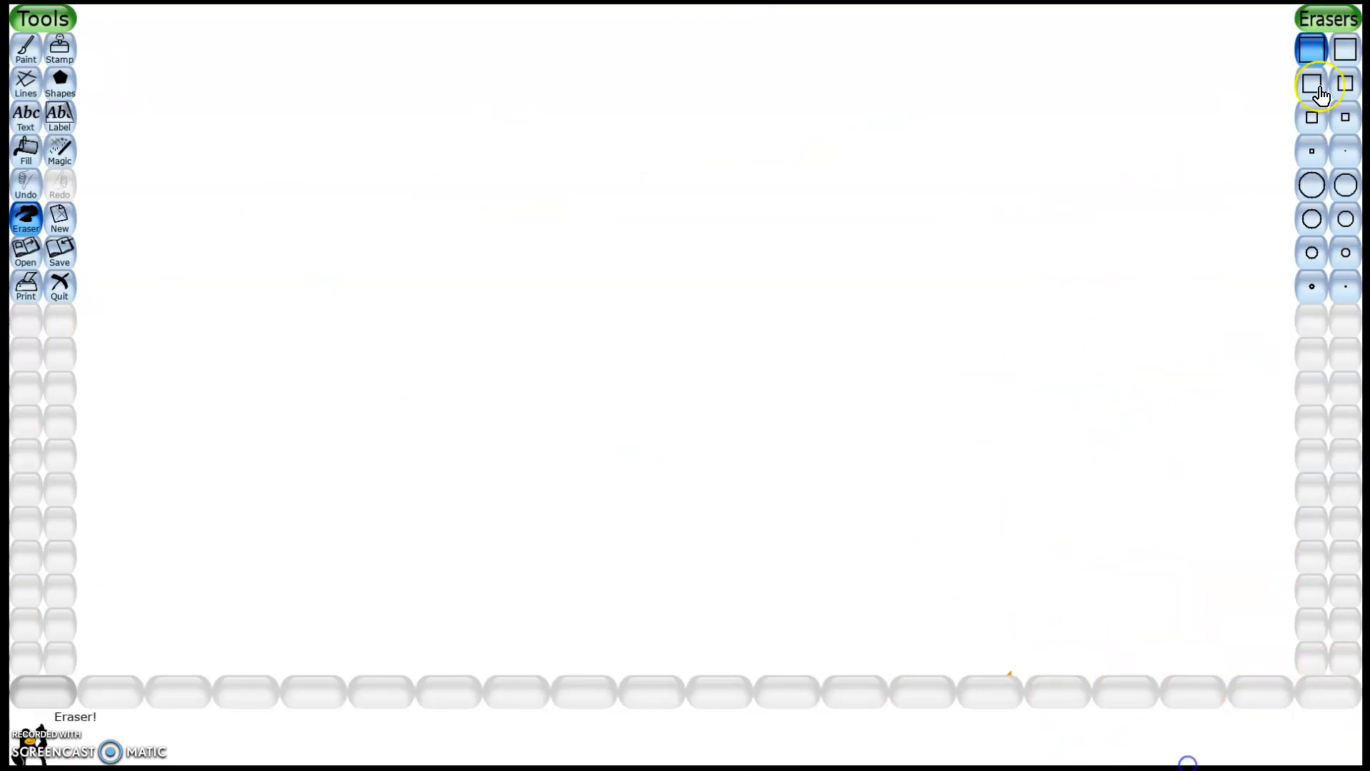
left_click_drag(1008, 673, 891, 761)
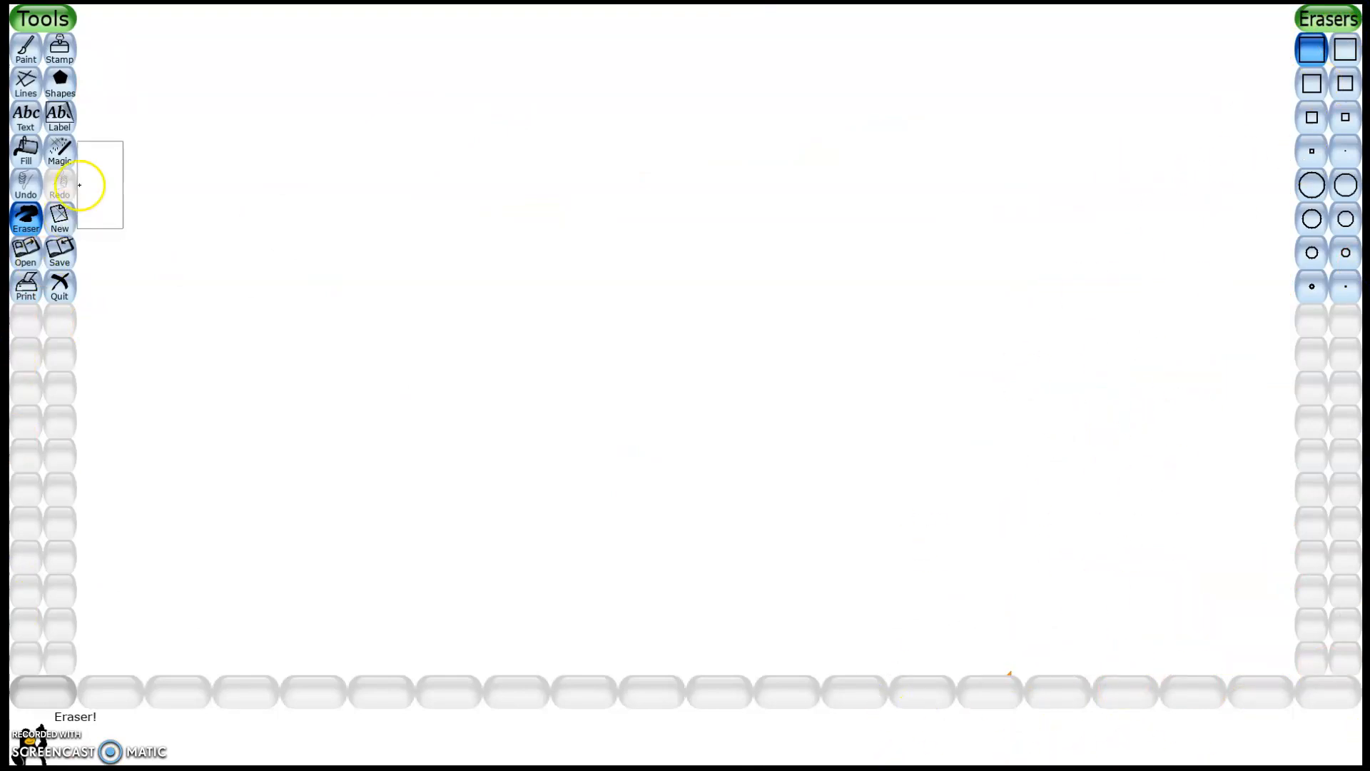
Apply the Waves effect to the nearly blank canvas.
left_click(60, 152)
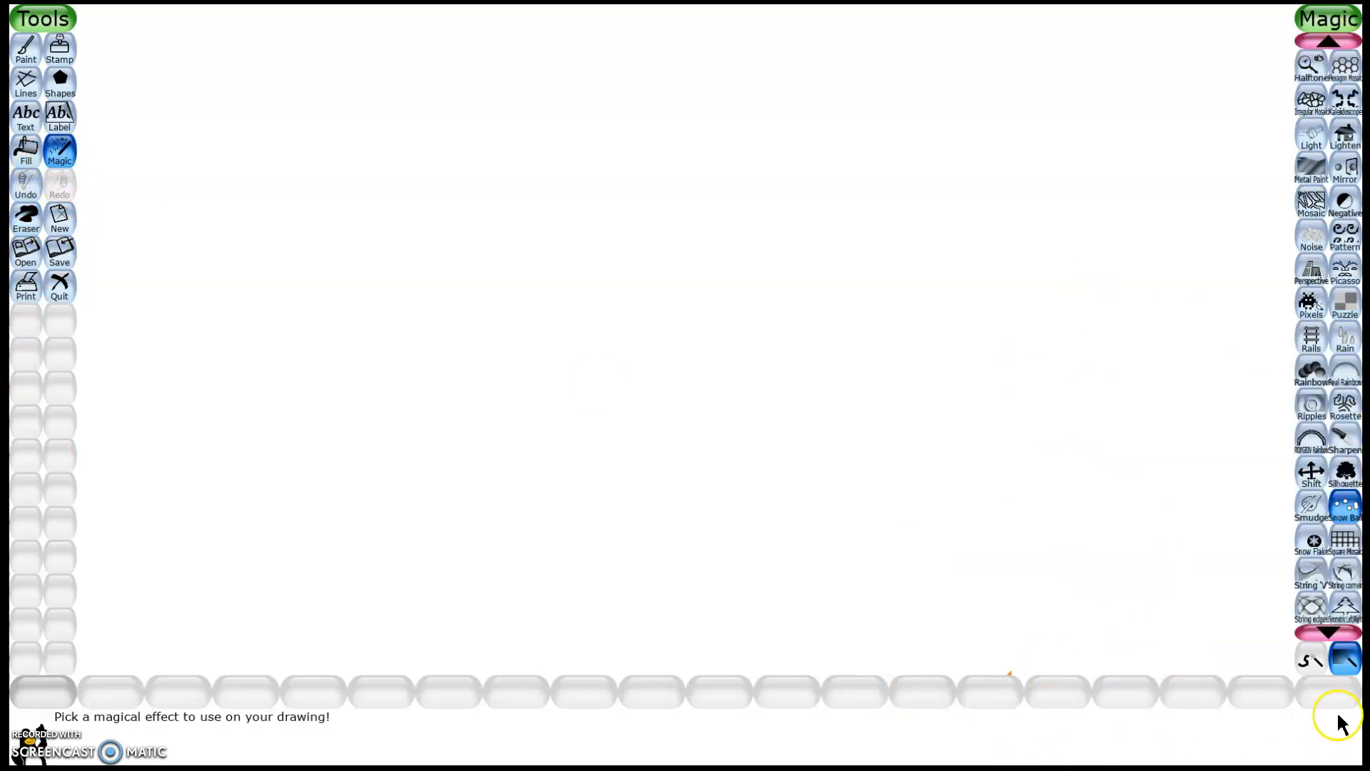
scroll(1311, 541, "down", 6)
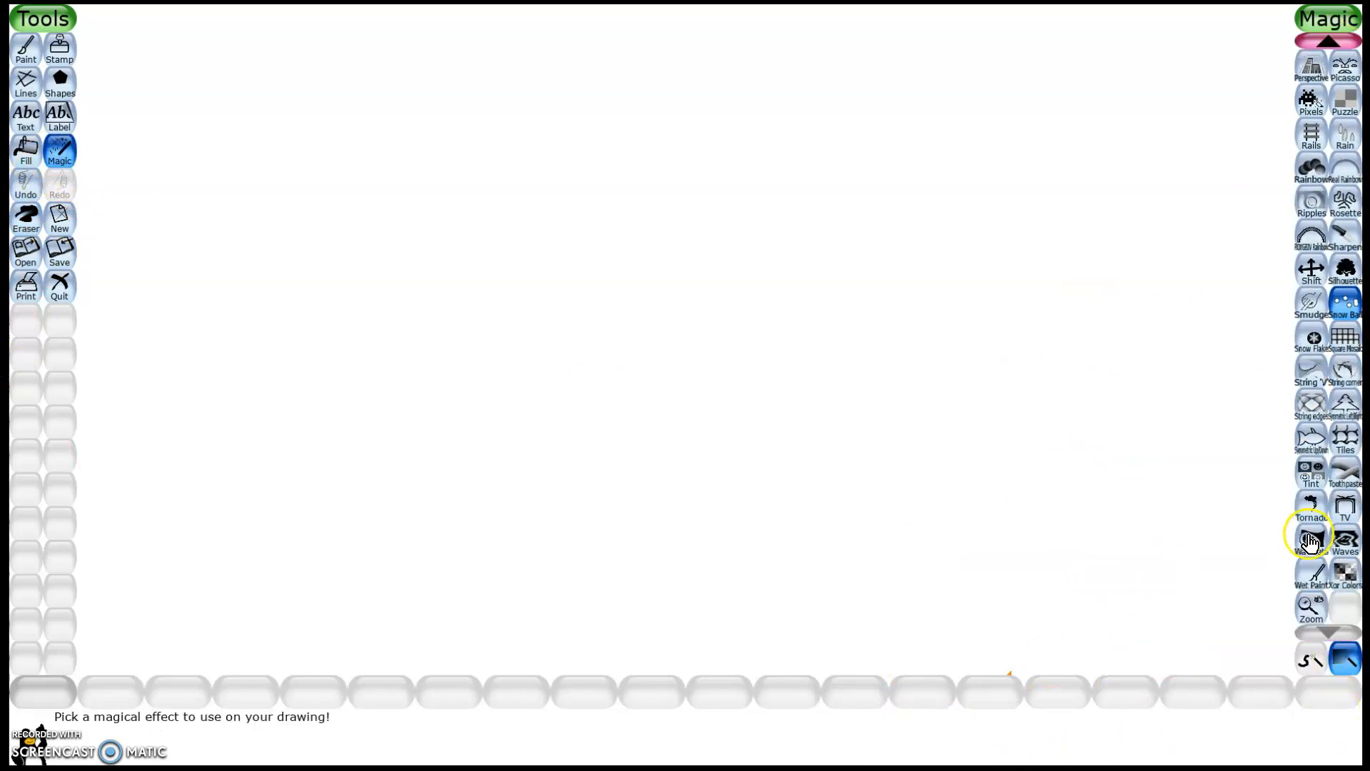
left_click(1343, 544)
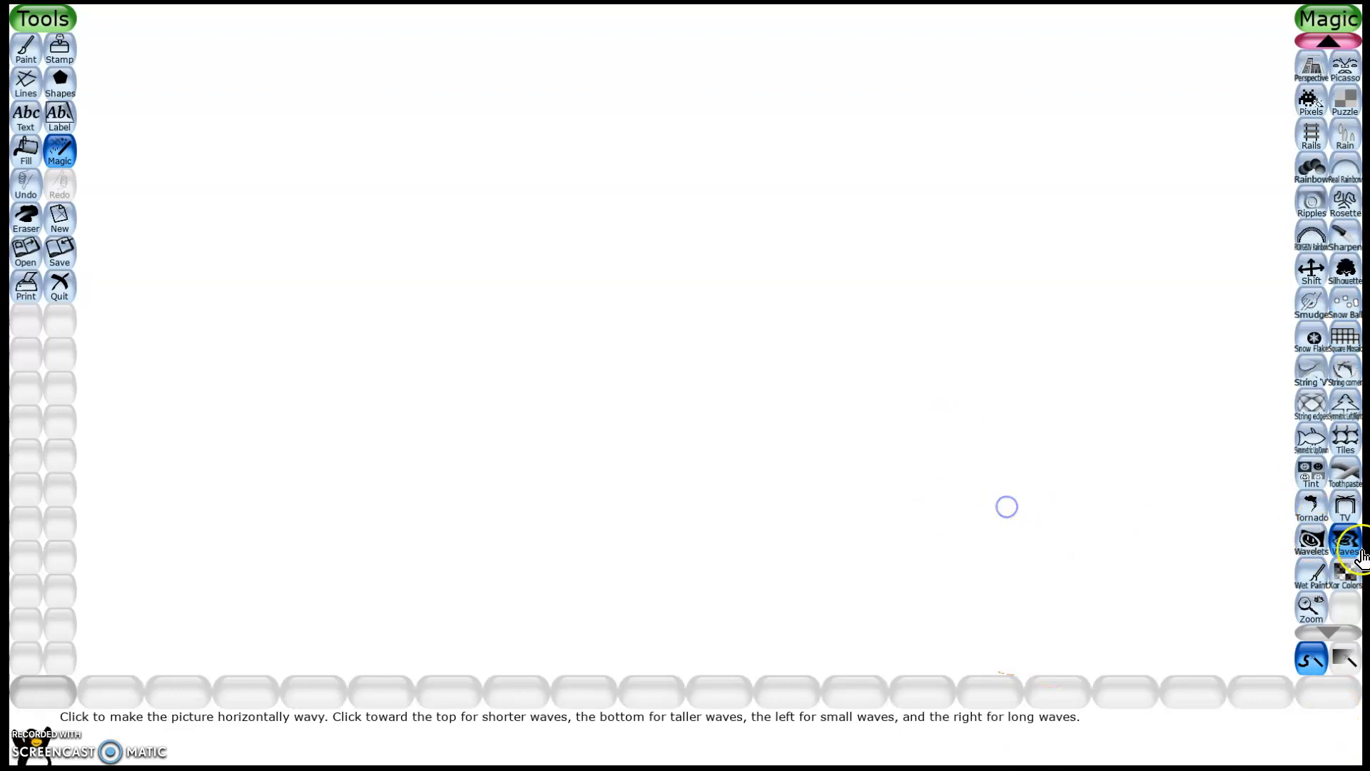
Draw a looping orange Wet Paint doodle in the right part of the canvas.
left_click(1311, 575)
mouse_move(957, 506)
left_mouse_down()
mouse_move(979, 329)
mouse_move(1032, 300)
mouse_move(1103, 382)
left_mouse_up()
mouse_move(1107, 454)
left_mouse_down()
mouse_move(1113, 532)
mouse_move(1022, 373)
mouse_move(1013, 535)
mouse_move(929, 529)
mouse_move(967, 328)
mouse_move(1063, 342)
mouse_move(1067, 480)
left_mouse_up()
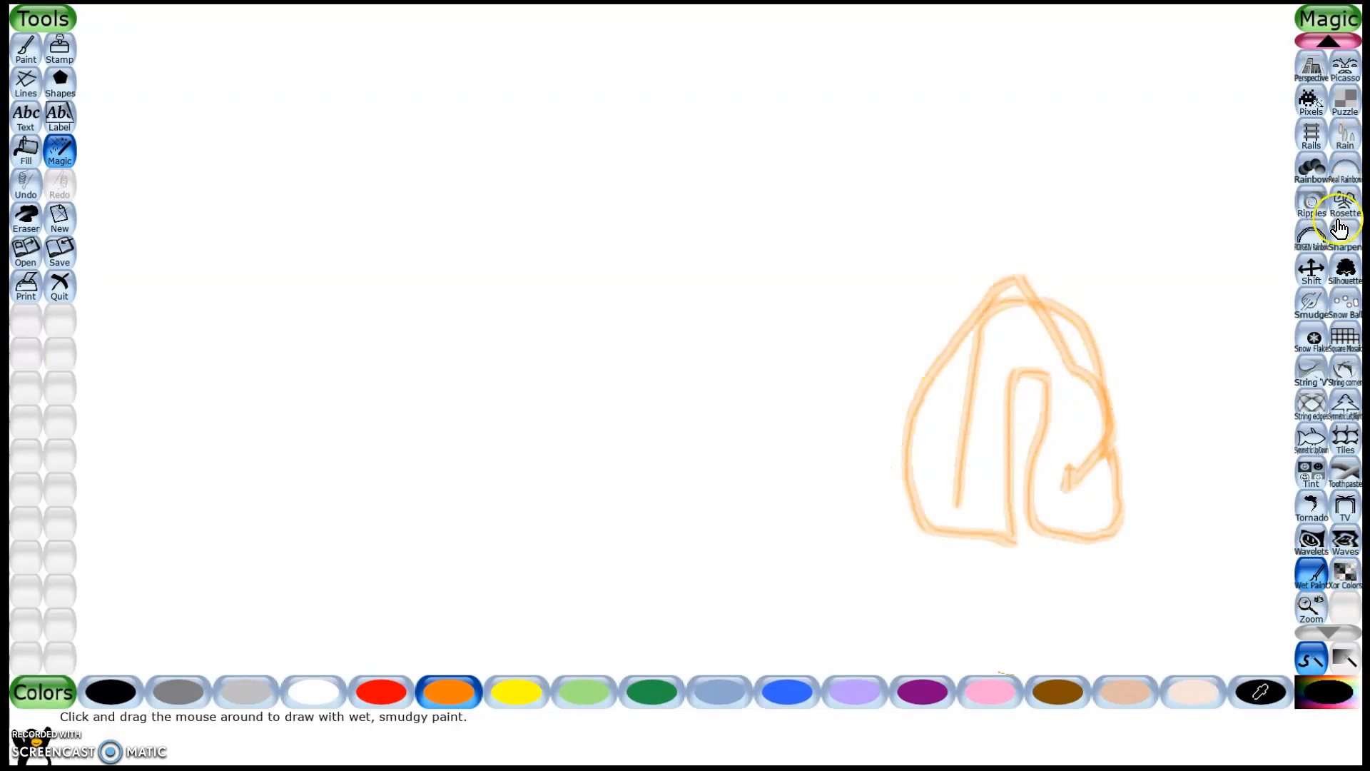
Draw five ROYGBIV Rainbow arcs of different sizes across the left and centre of the canvas.
left_click(1311, 235)
left_click_drag(590, 263, 480, 495)
left_click_drag(244, 575, 711, 594)
left_click_drag(540, 225, 196, 344)
left_click_drag(843, 196, 536, 309)
left_click_drag(862, 236, 792, 443)
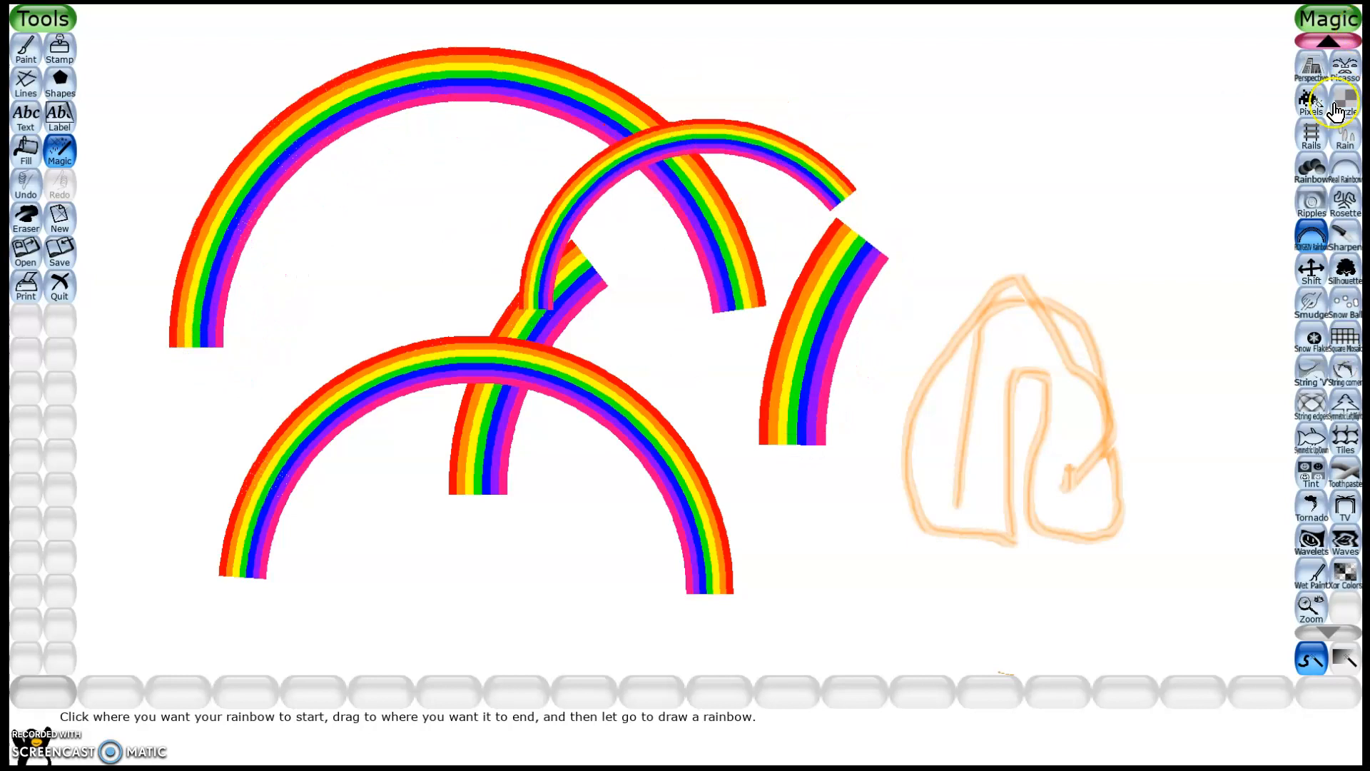
Try Sharpen on the short rainbow arc and draw winding Rails train tracks around and across the orange doodle.
left_click(1332, 227)
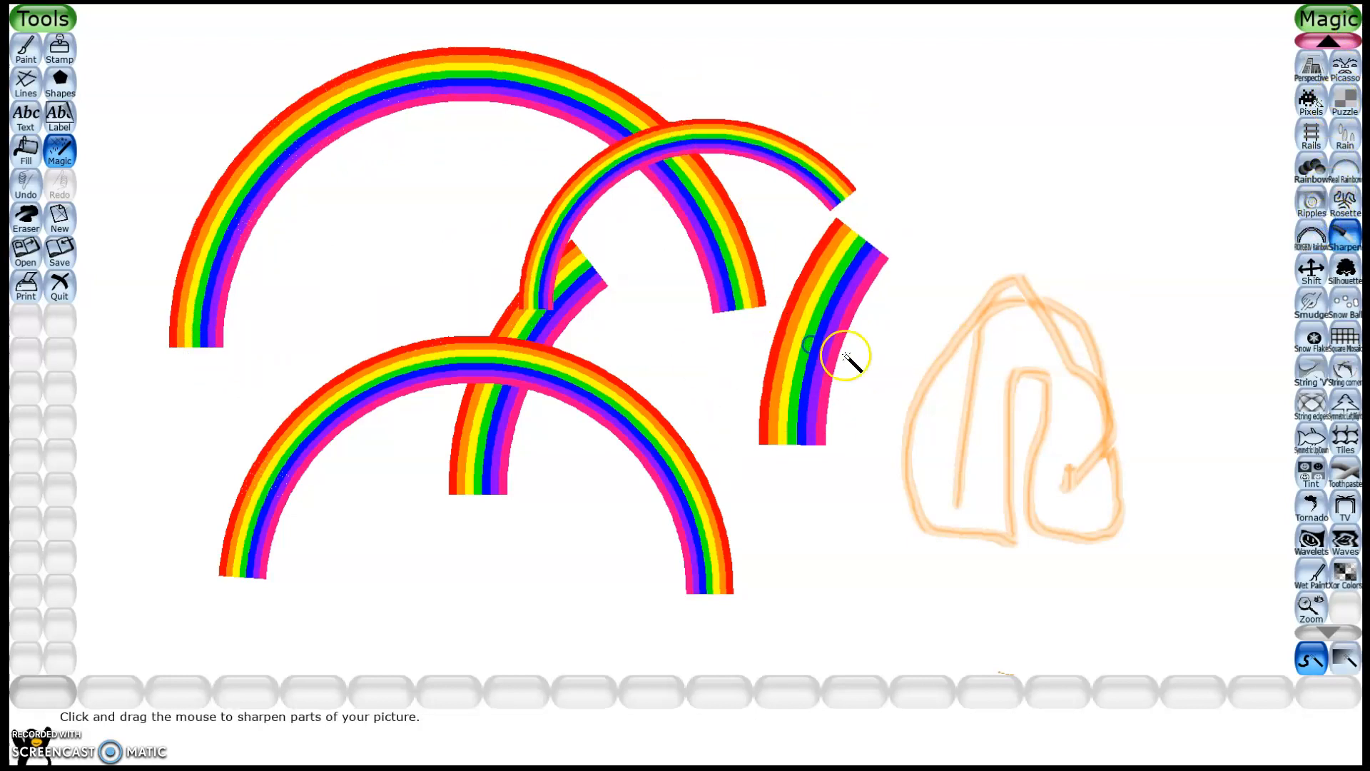
left_click(1339, 147)
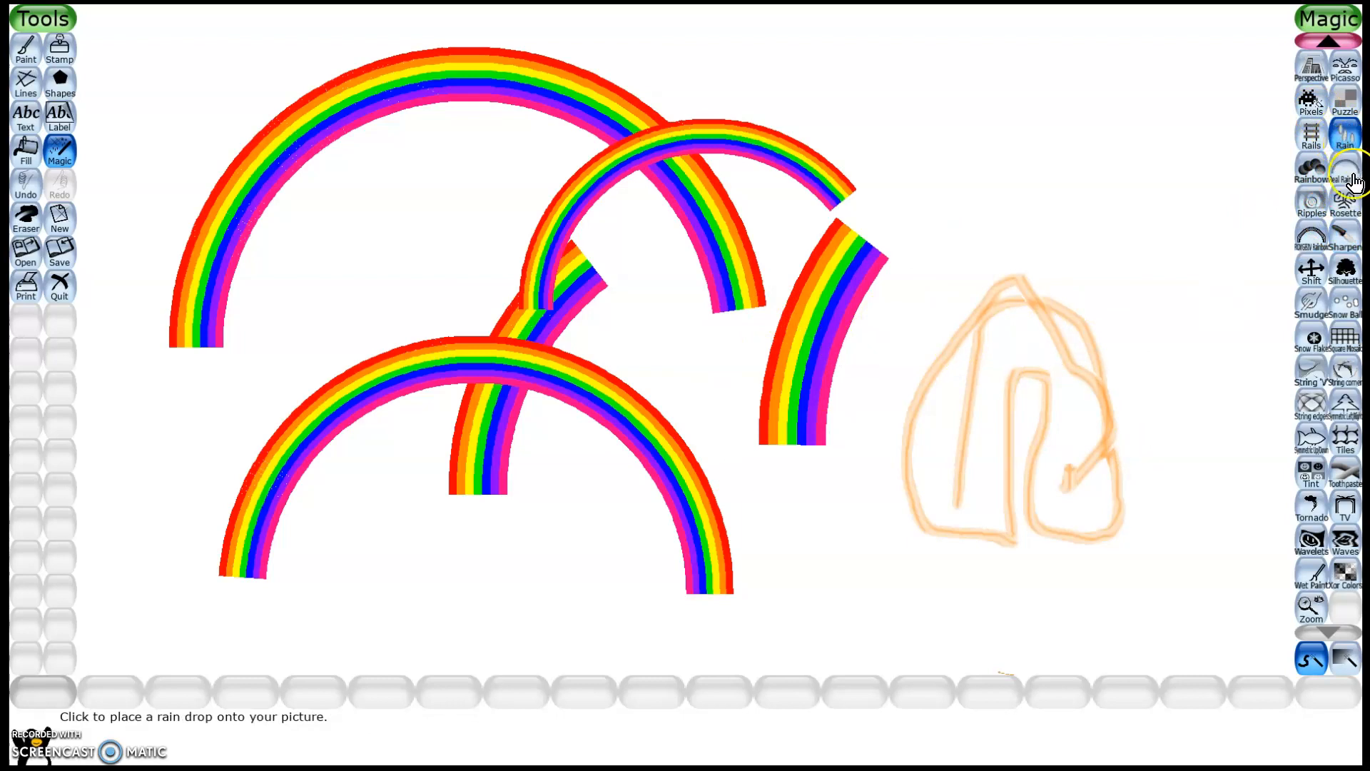
left_click(1311, 134)
mouse_move(1077, 65)
left_mouse_down()
mouse_move(1059, 204)
mouse_move(1135, 303)
mouse_move(1135, 407)
mouse_move(1168, 432)
mouse_move(1166, 553)
mouse_move(1128, 616)
mouse_move(1156, 661)
left_mouse_up()
mouse_move(920, 665)
left_mouse_down()
mouse_move(890, 655)
mouse_move(1046, 640)
mouse_move(1027, 692)
mouse_move(1040, 642)
mouse_move(942, 652)
mouse_move(919, 612)
mouse_move(868, 361)
mouse_move(924, 93)
mouse_move(1077, 183)
mouse_move(992, 265)
mouse_move(1054, 397)
mouse_move(1020, 480)
left_mouse_up()
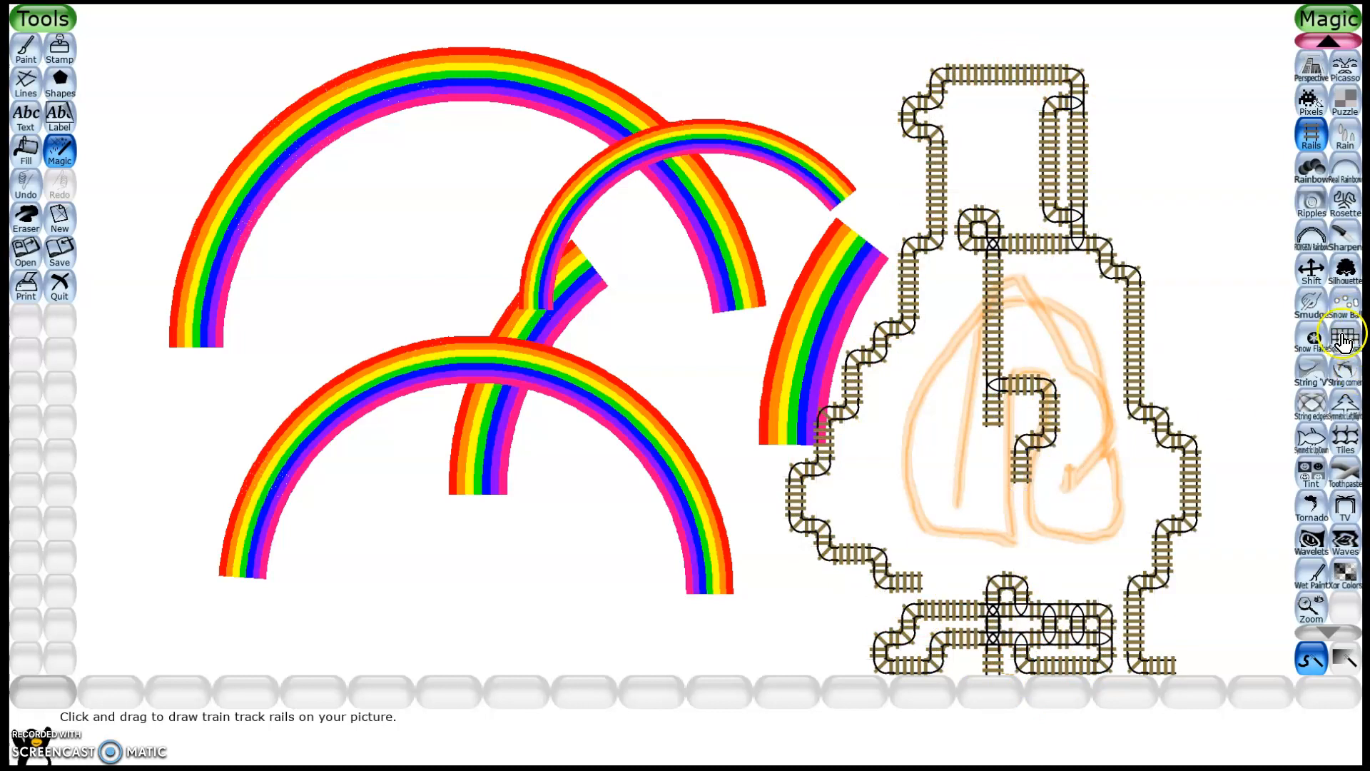
Smudge the central train track, parts of the orange doodle and the short rainbow arc beside it.
left_click(1306, 300)
mouse_move(992, 237)
left_mouse_down()
mouse_move(1037, 244)
mouse_move(1008, 235)
mouse_move(1022, 329)
mouse_move(1002, 280)
mouse_move(1002, 334)
mouse_move(982, 271)
mouse_move(1004, 240)
mouse_move(1004, 355)
mouse_move(958, 506)
mouse_move(709, 324)
mouse_move(706, 382)
mouse_move(816, 296)
mouse_move(870, 200)
mouse_move(852, 270)
mouse_move(852, 250)
mouse_move(810, 316)
mouse_move(794, 316)
mouse_move(791, 292)
mouse_move(767, 386)
left_mouse_up()
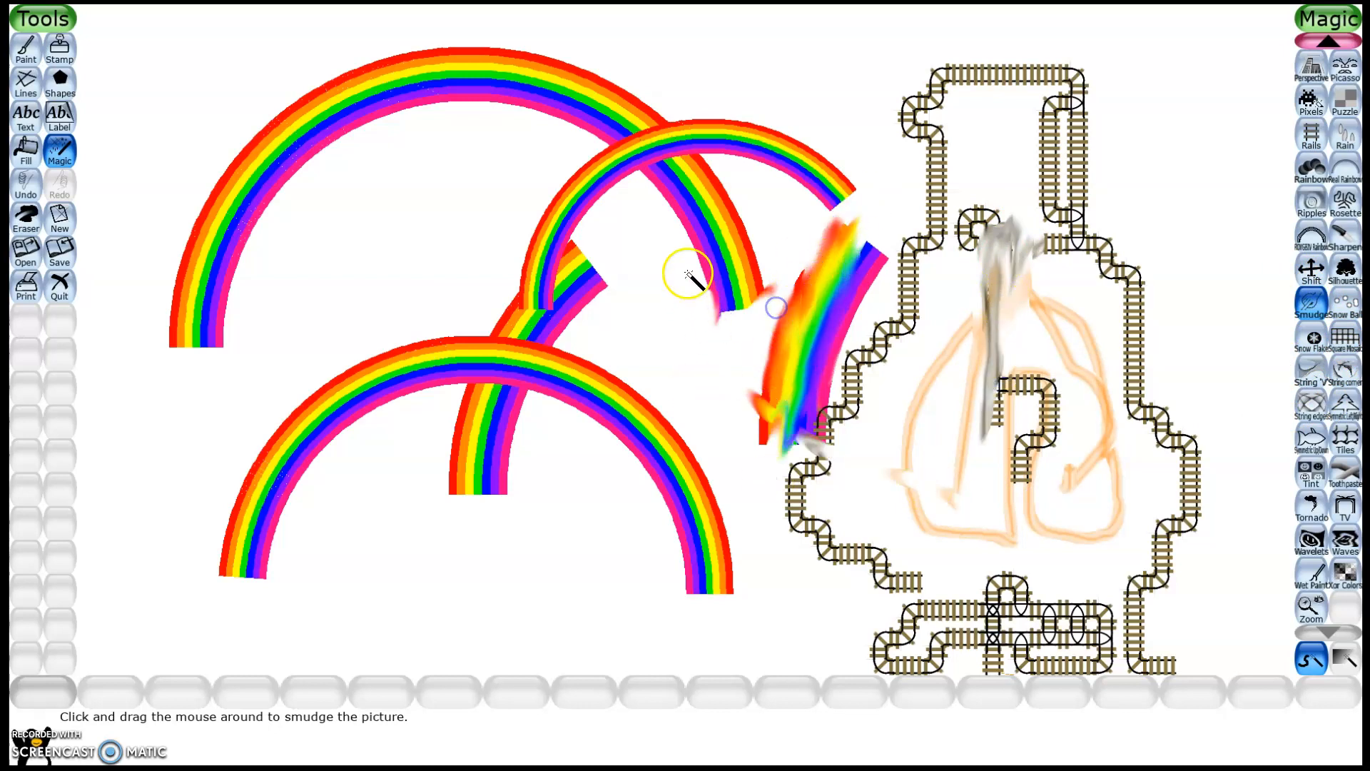
Smudge the large rainbow arc's right end and repeatedly stretch the whole picture into twisted shapes with Perspective.
mouse_move(716, 313)
left_mouse_down()
mouse_move(725, 269)
mouse_move(725, 373)
left_mouse_up()
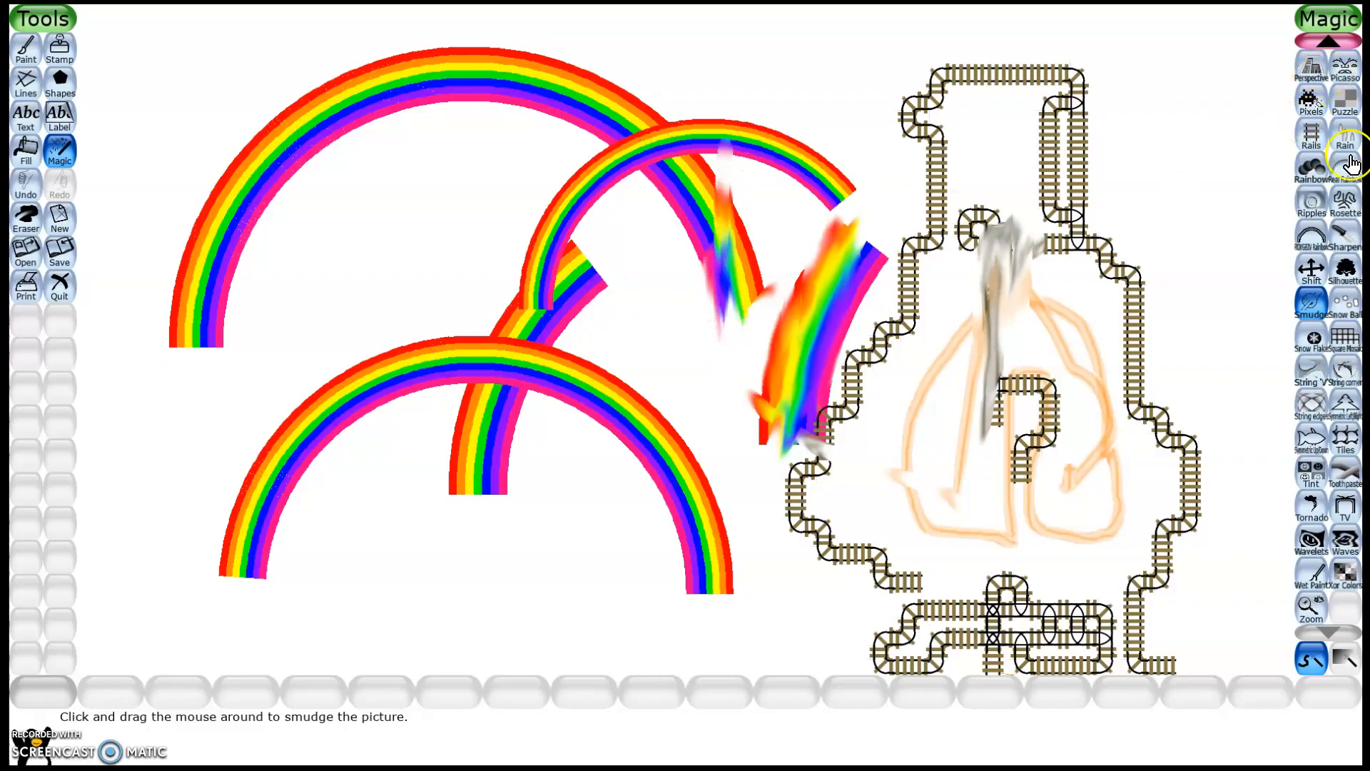
left_click(1310, 67)
left_click_drag(956, 177, 1092, 141)
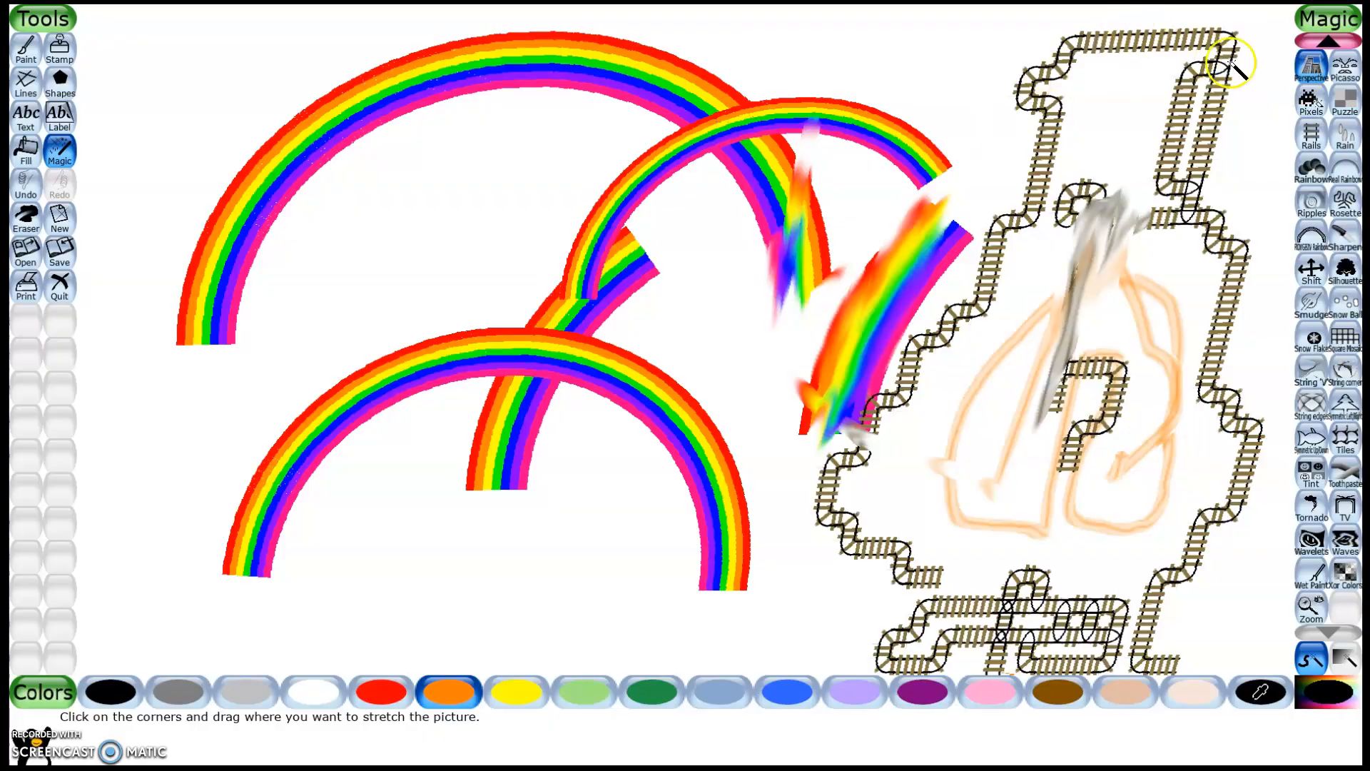
left_click_drag(1165, 65, 643, 199)
left_click_drag(443, 219, 807, 168)
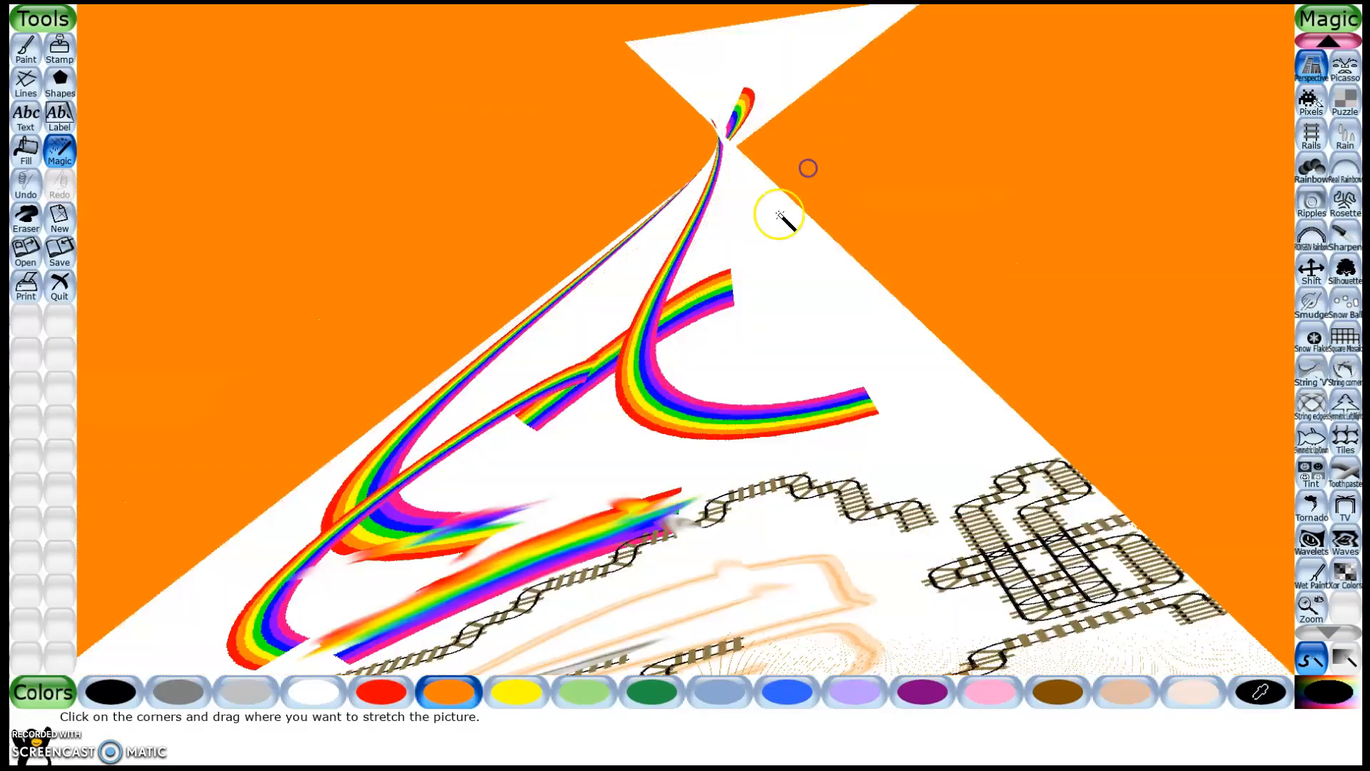
left_click_drag(671, 357, 700, 598)
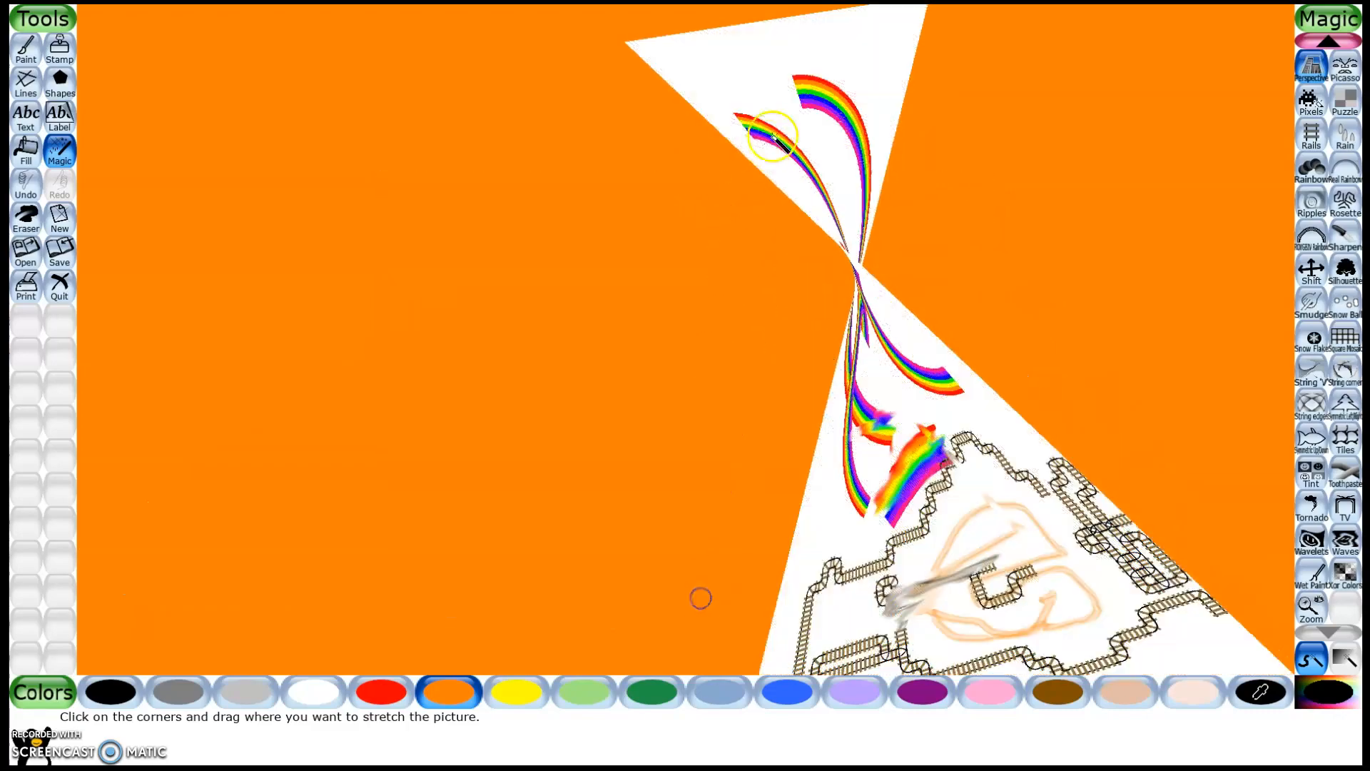
left_click_drag(775, 137, 987, 506)
left_click_drag(1041, 335, 148, 611)
left_click_drag(761, 182, 759, 192)
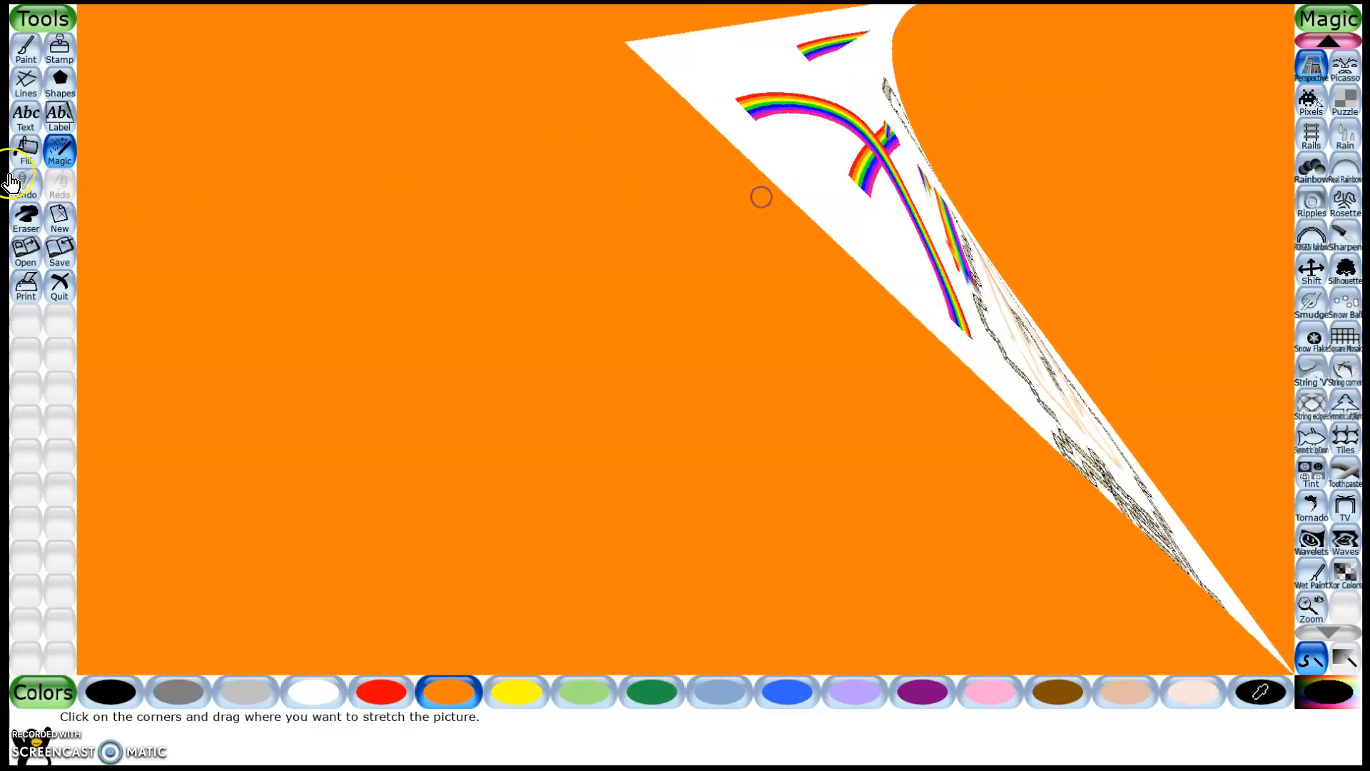
Erase broad bands across the distorted picture and fill several orange areas and part of a rainbow stripe with solid white.
left_click(38, 226)
mouse_move(1070, 134)
left_mouse_down()
mouse_move(762, 94)
mouse_move(547, 425)
mouse_move(674, 9)
left_mouse_up()
left_click(26, 150)
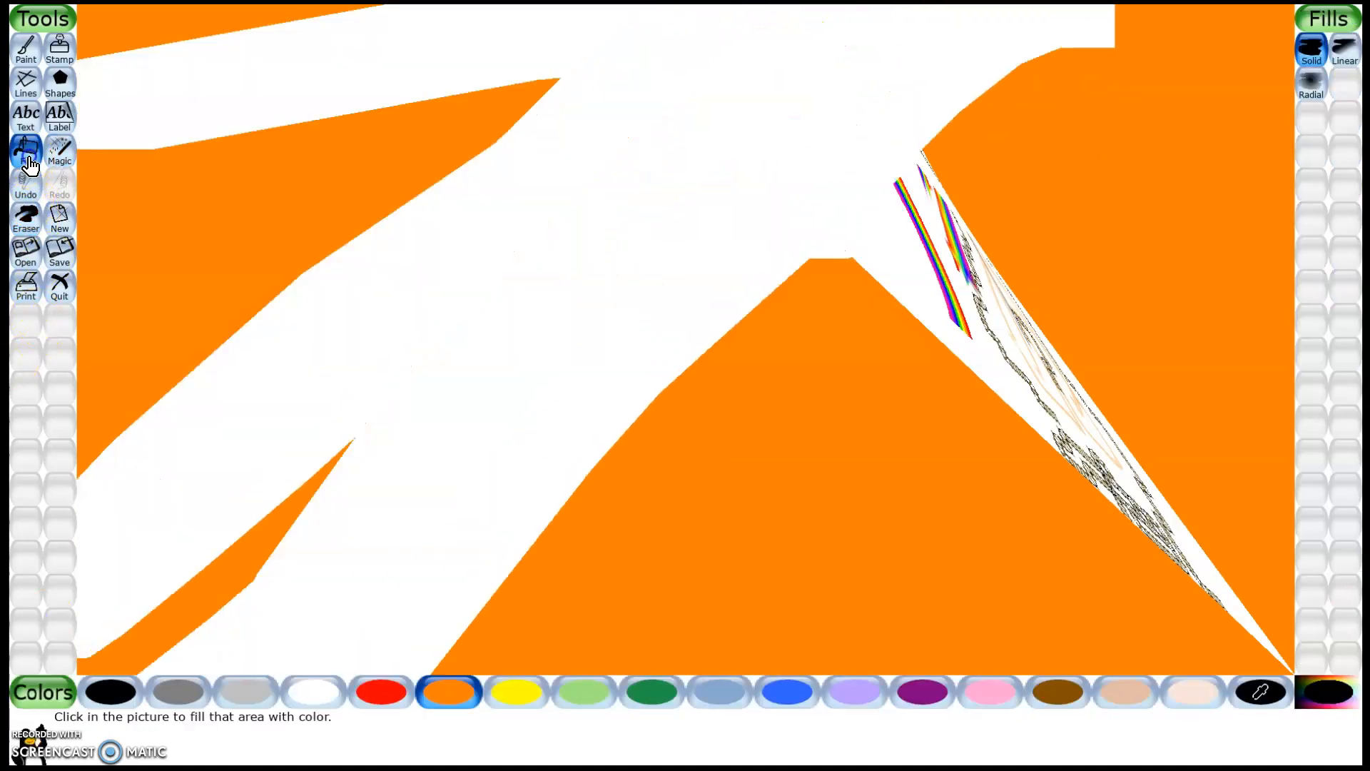
left_click(315, 696)
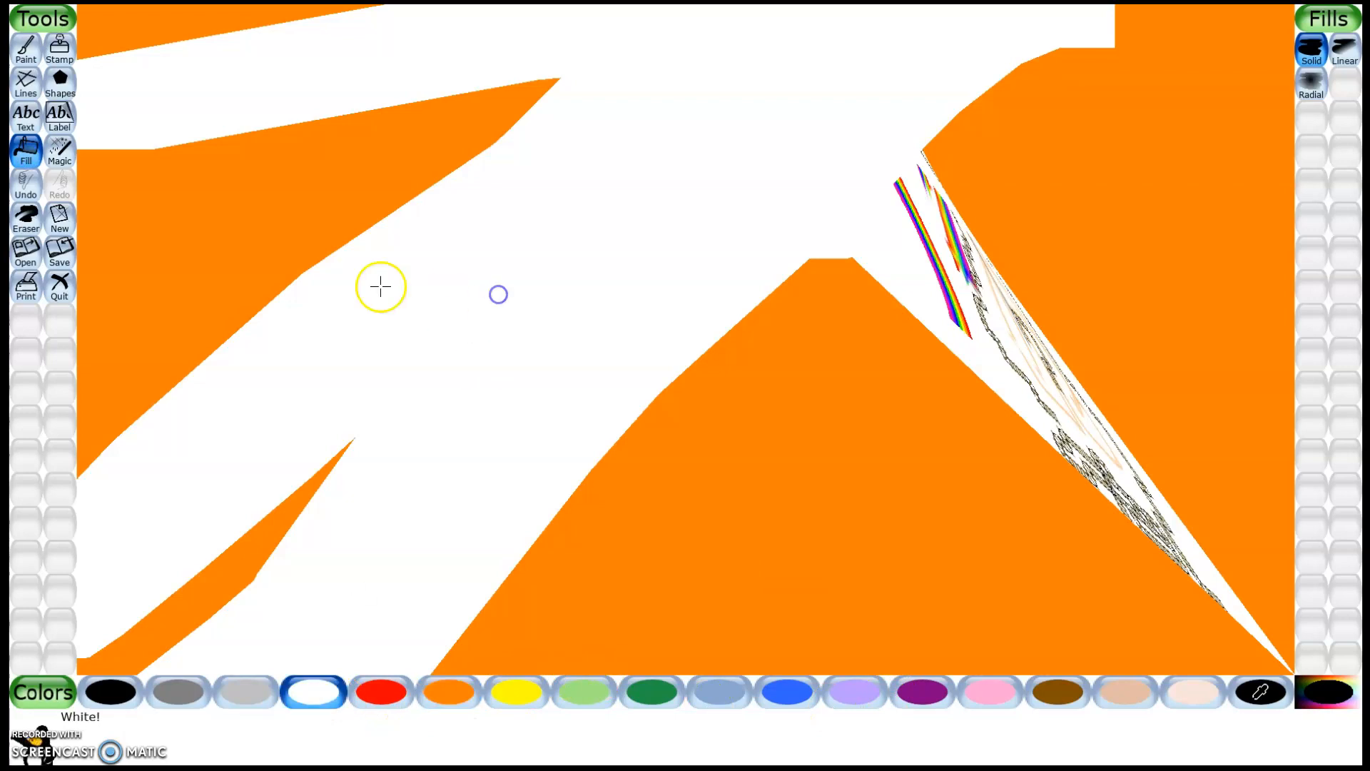
left_click(305, 254)
left_click(148, 29)
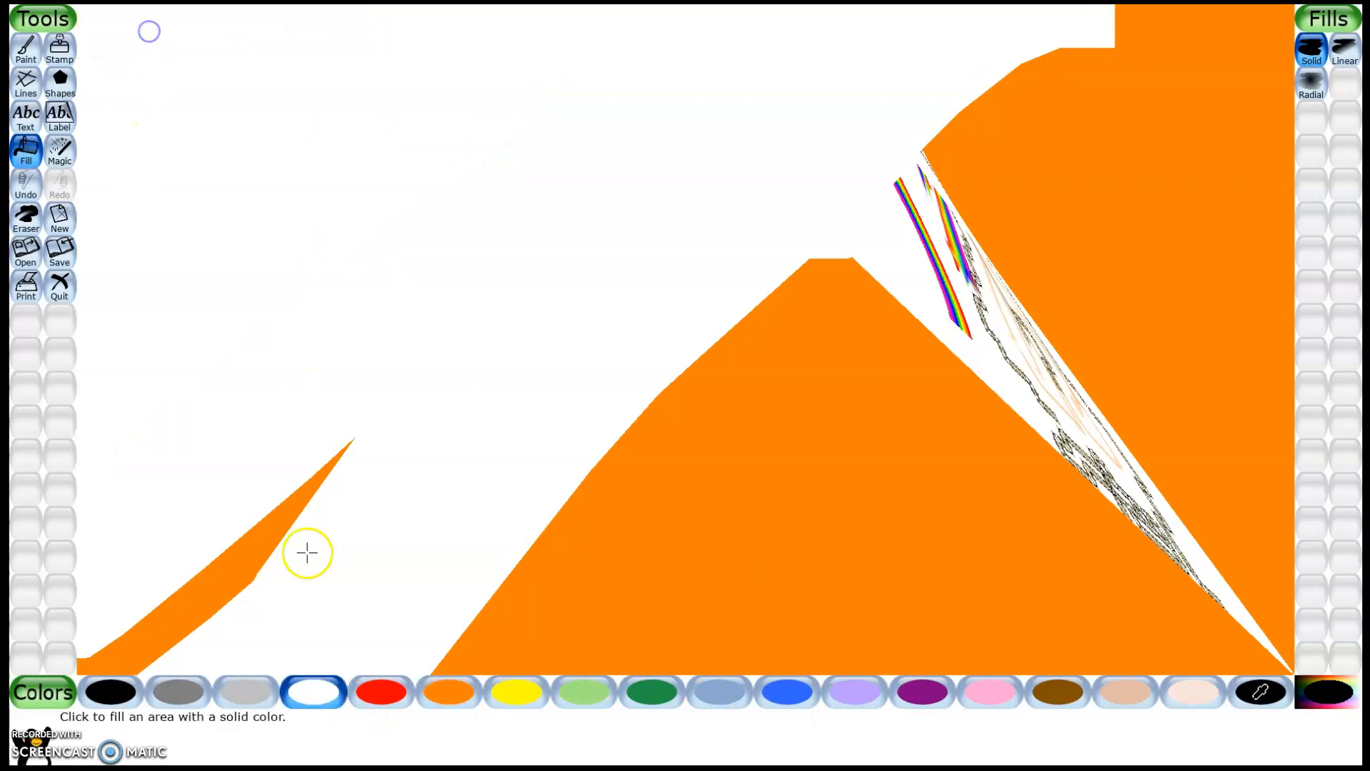
left_click(233, 560)
left_click(807, 458)
left_click(946, 286)
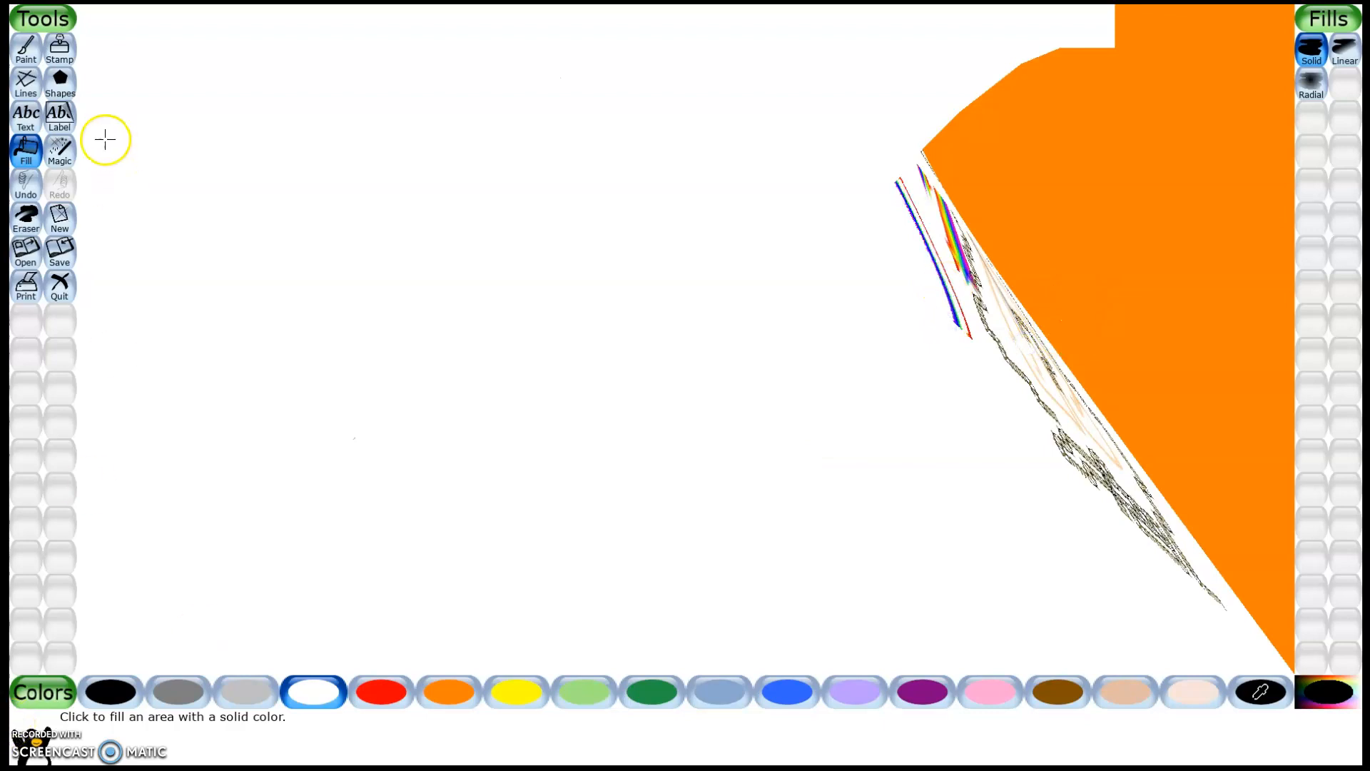
Undo the white fills, the erased bands and the latest Perspective stretching.
left_click(28, 189)
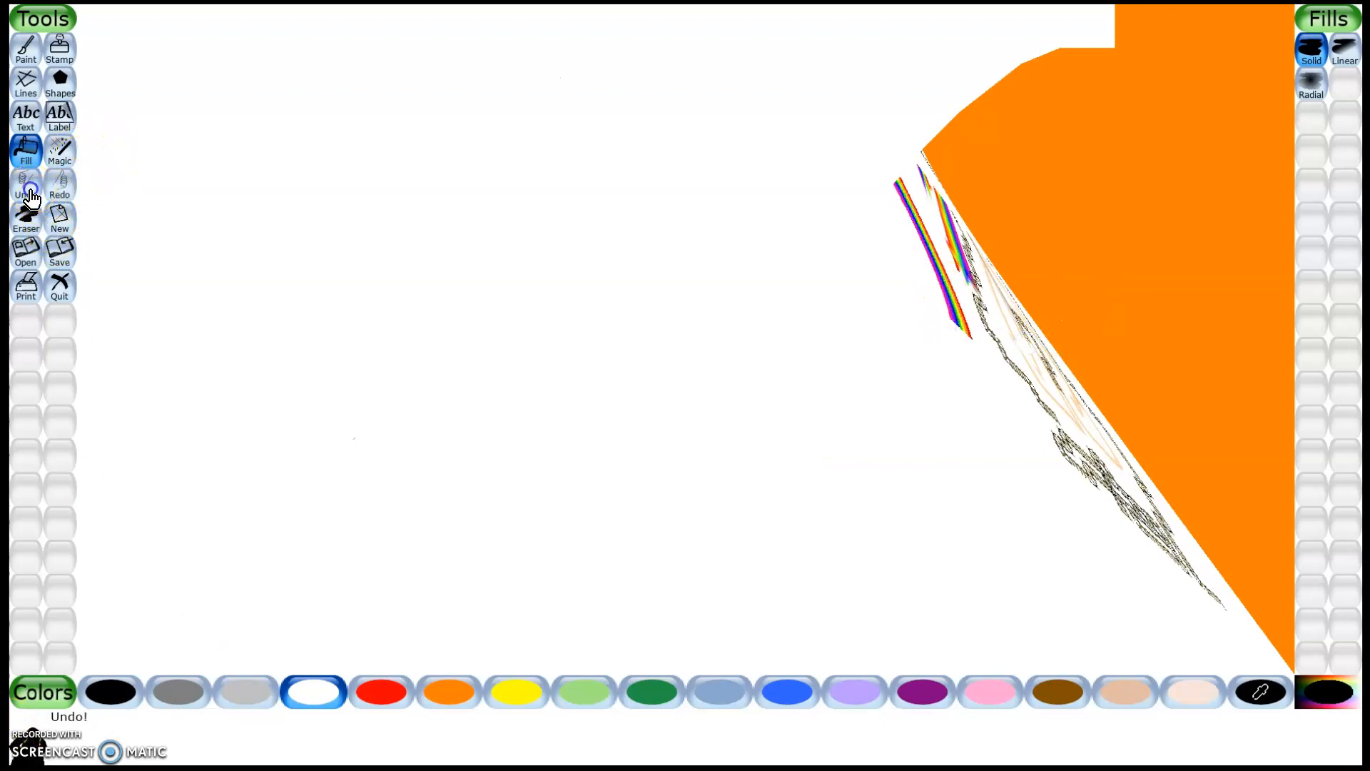
left_click(29, 189)
left_click(28, 190)
left_click(28, 190)
left_click(18, 193)
left_click(18, 193)
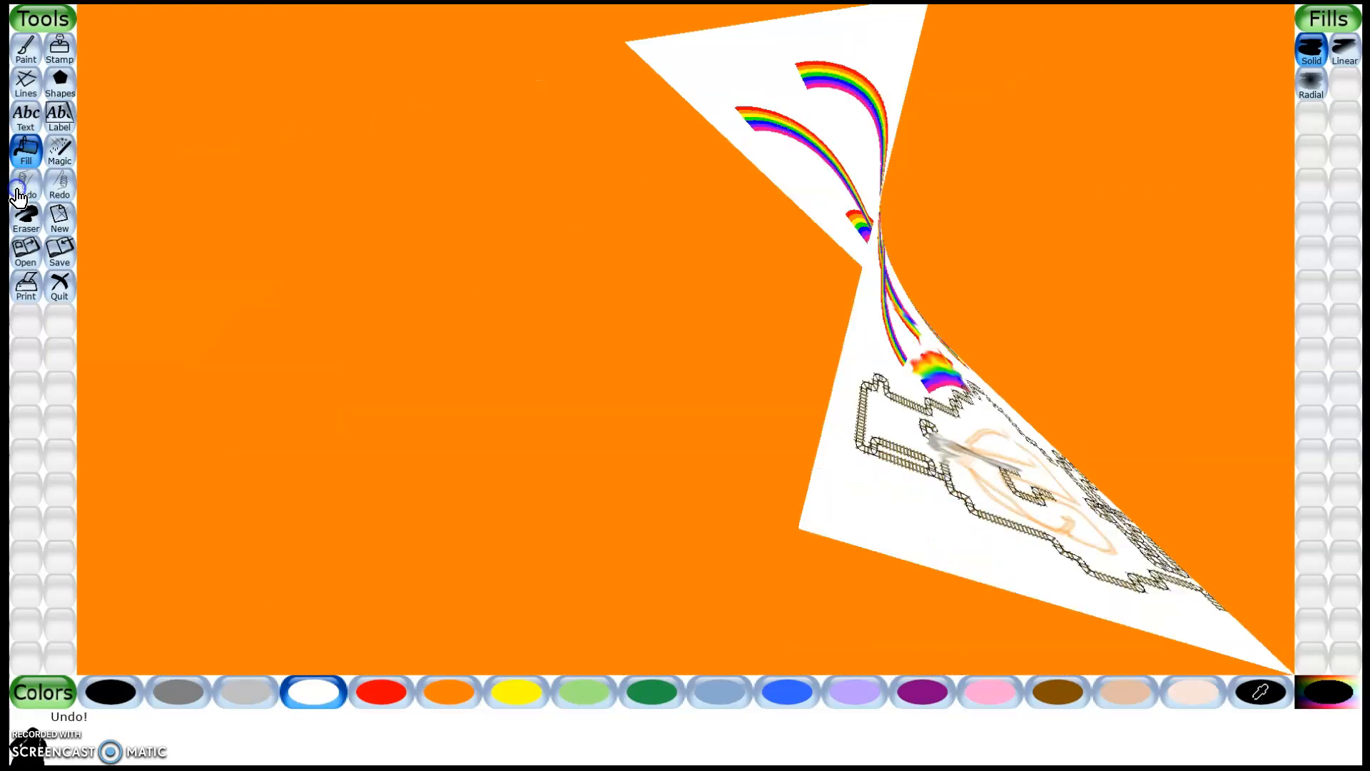
Start a new drawing with a plain white background without saving the current picture.
left_click(60, 218)
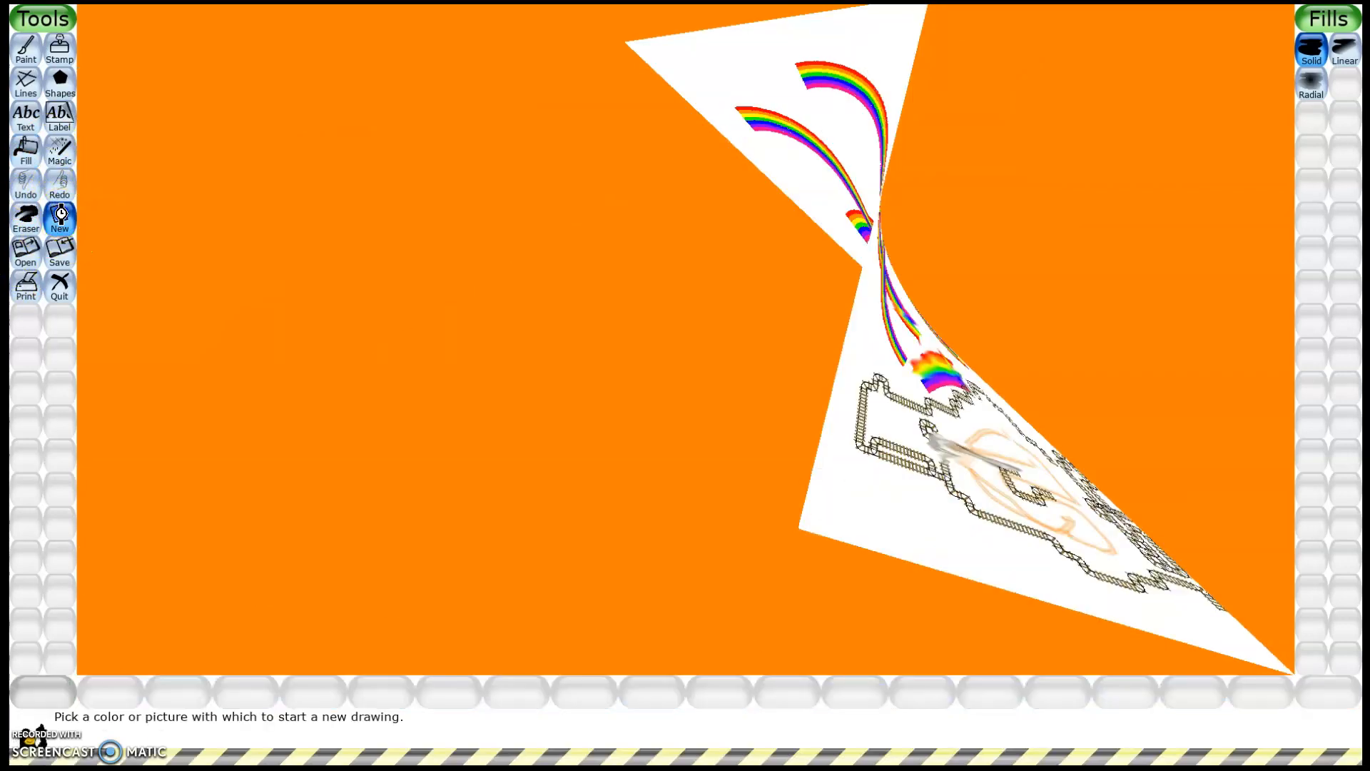
left_click(184, 134)
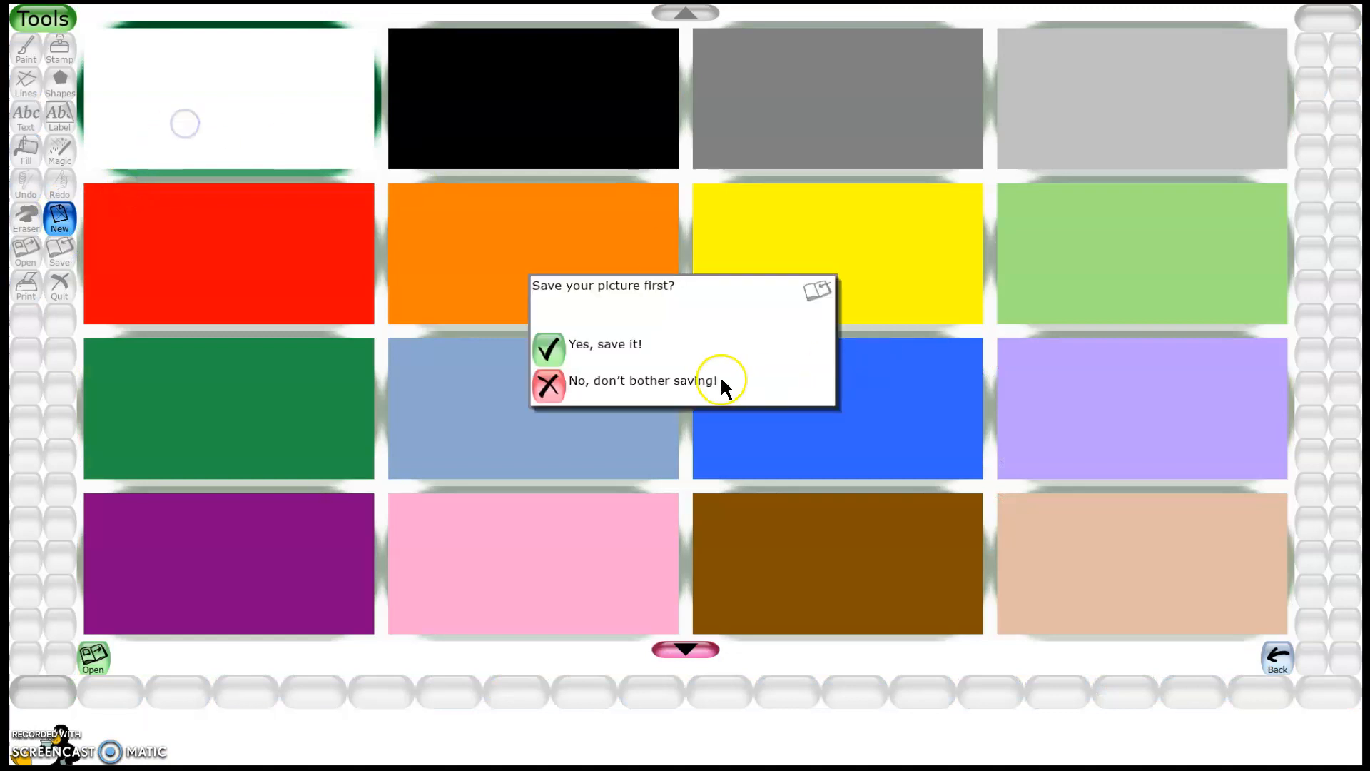
left_click(544, 380)
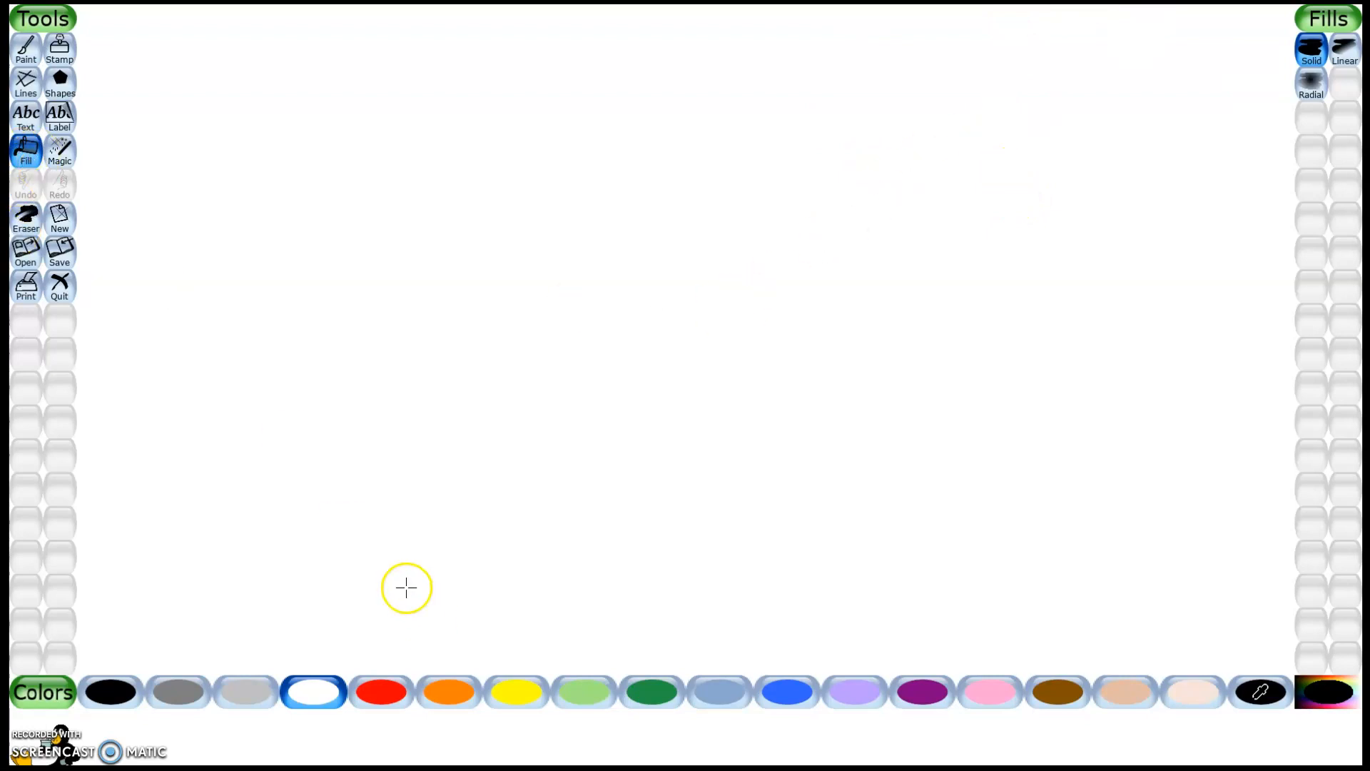
Fill the blank canvas with solid orange and apply an orange Linear gradient fill over it.
left_click(453, 693)
left_click(918, 222)
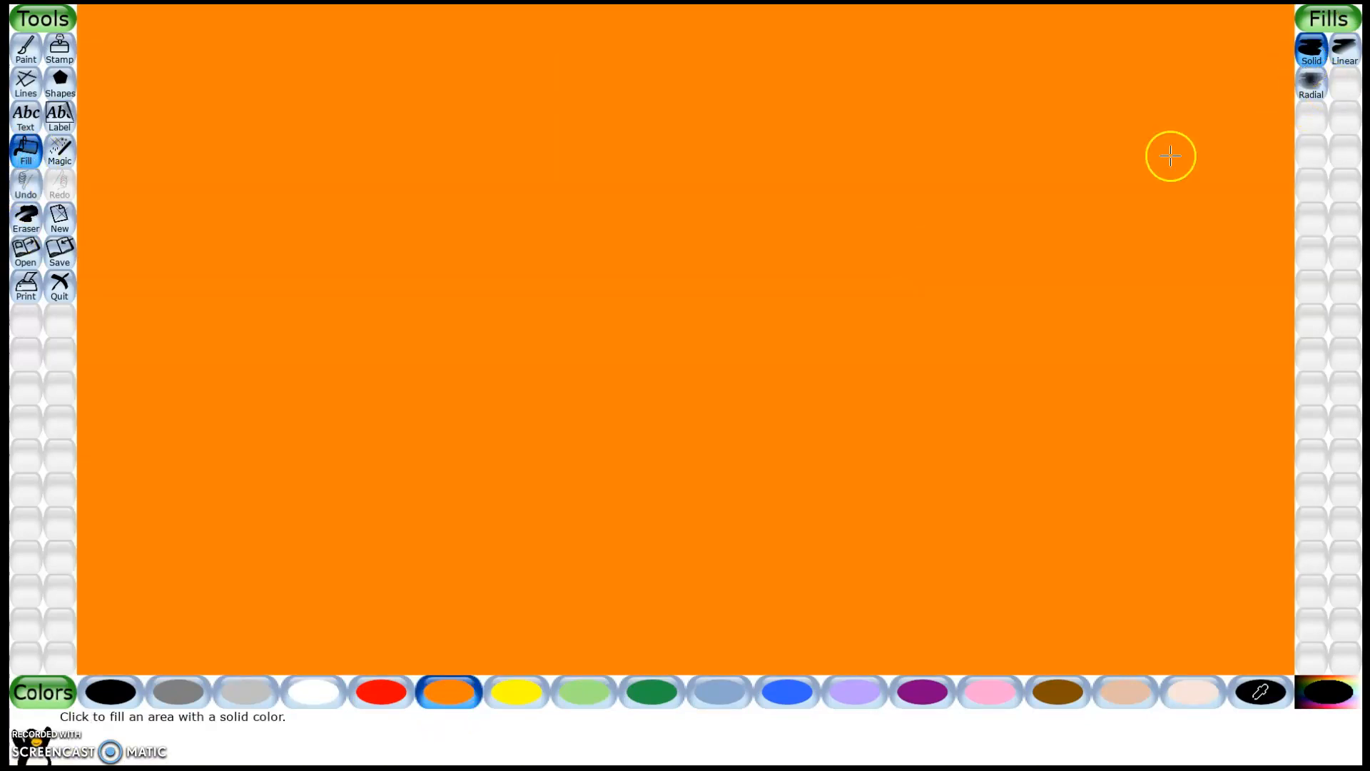
left_click(1345, 49)
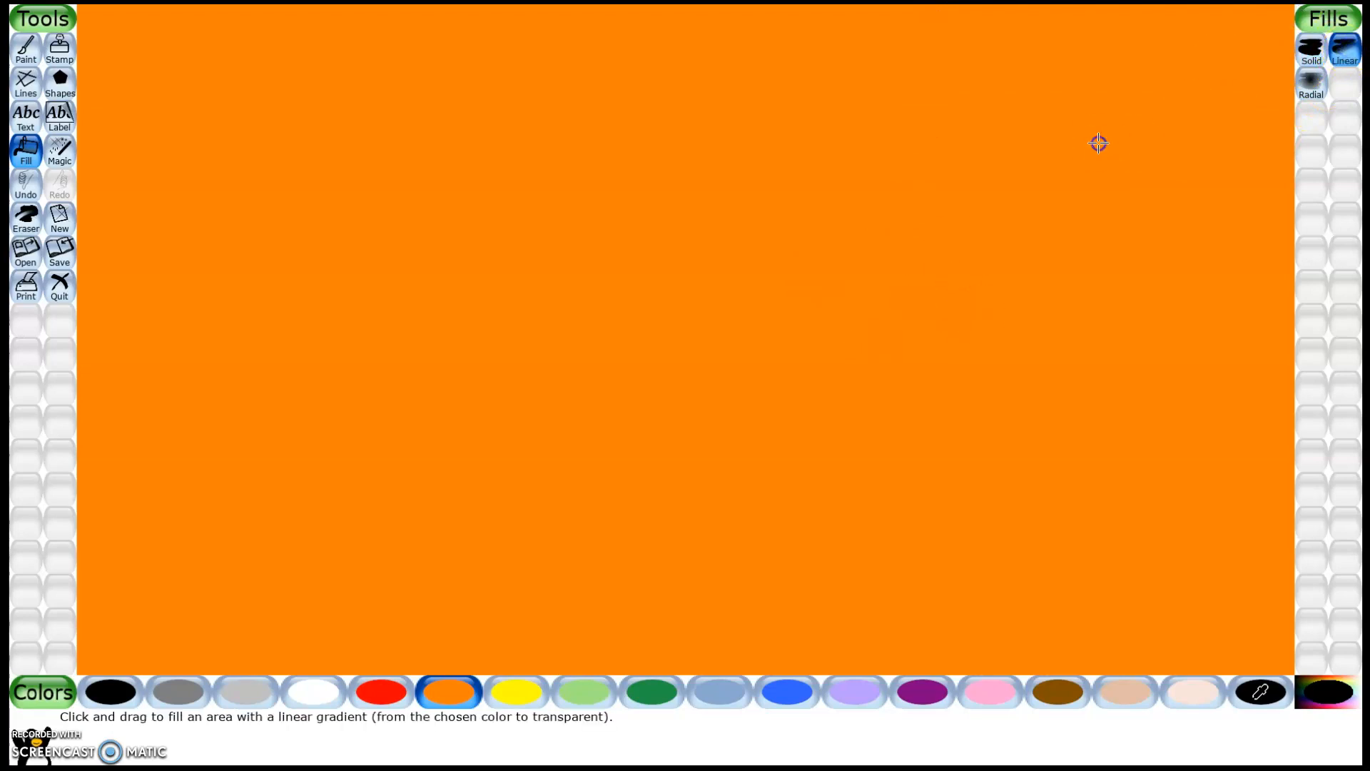
left_click_drag(1137, 178, 1270, 116)
Try Perspective and Tiles on the orange canvas and brush an irregular TV effect patch in its lower-right part.
left_click(52, 153)
left_click_drag(987, 174, 1040, 387)
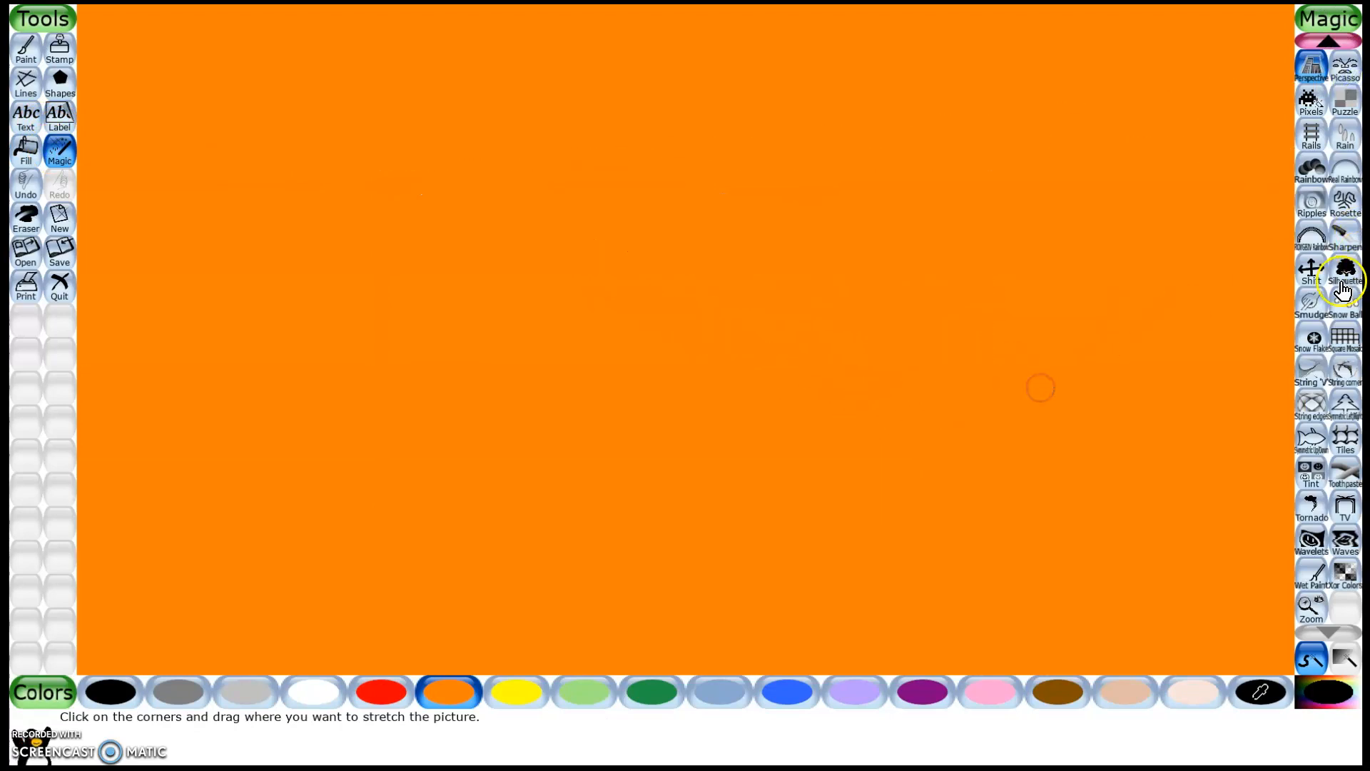
left_click(1344, 433)
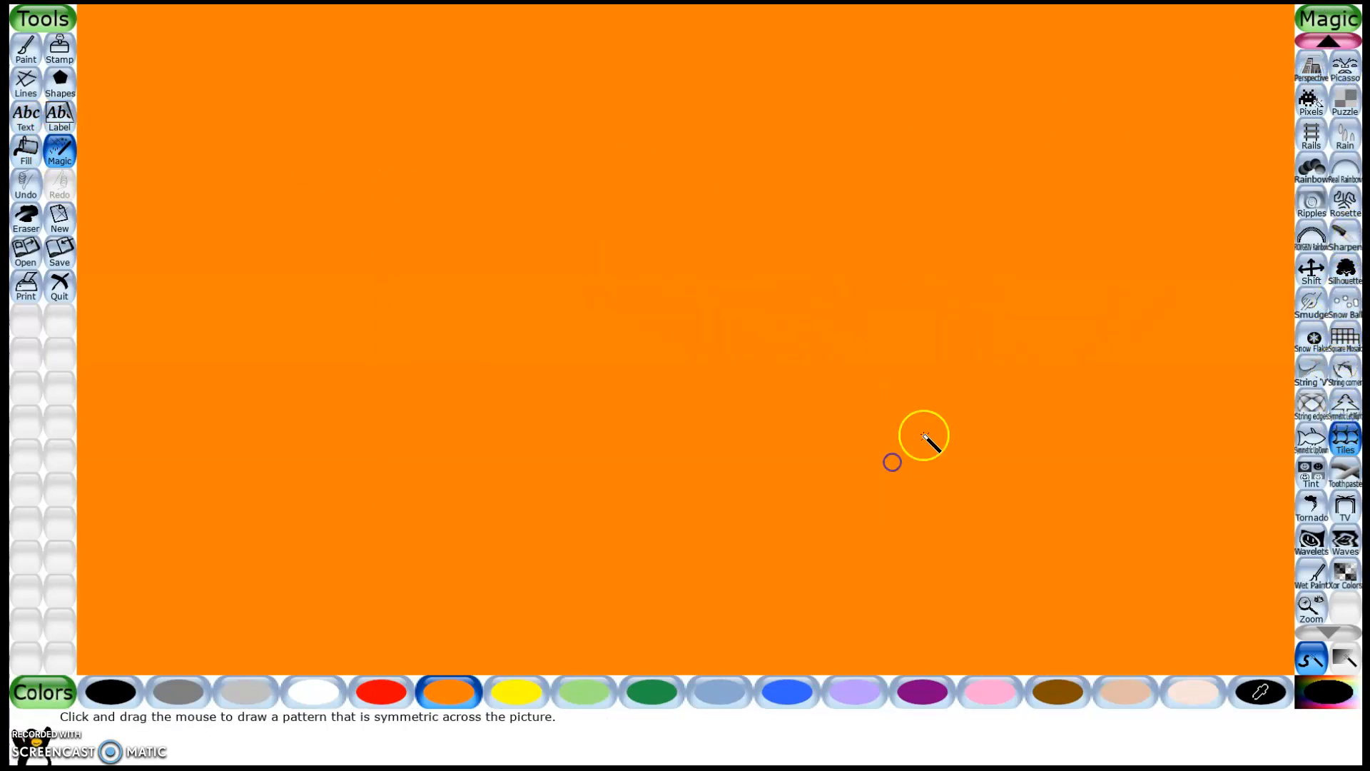
left_click(1344, 507)
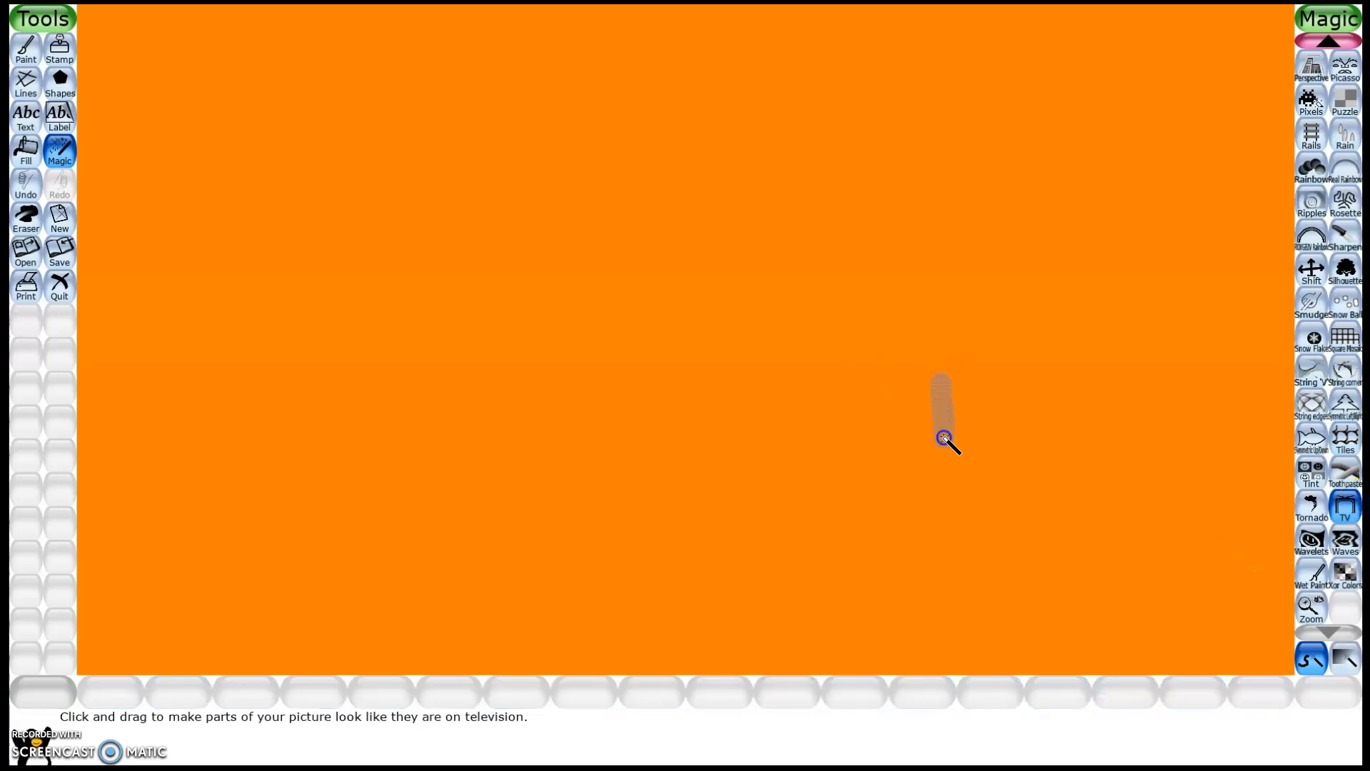
left_click_drag(1047, 442, 975, 478)
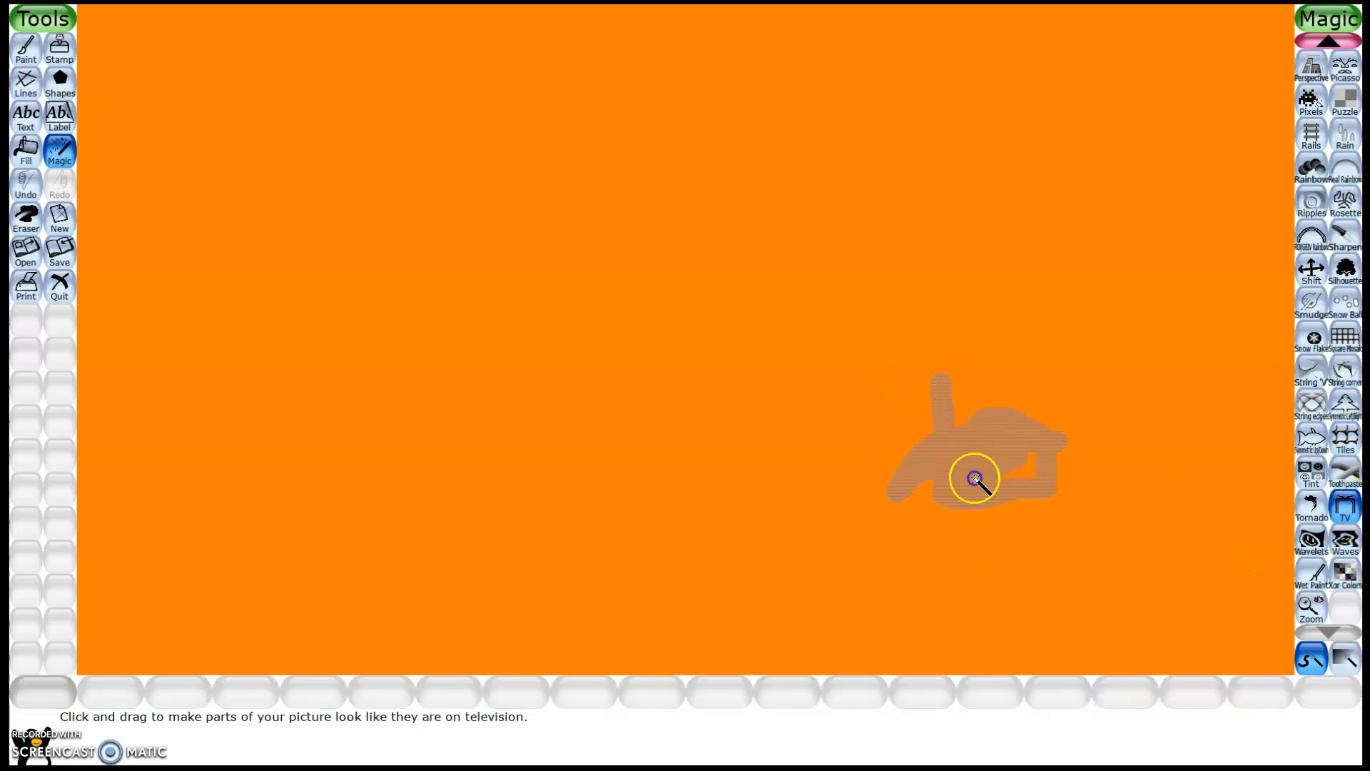
Draw a small tilted orange square outline in the upper middle of the orange canvas.
left_click(64, 71)
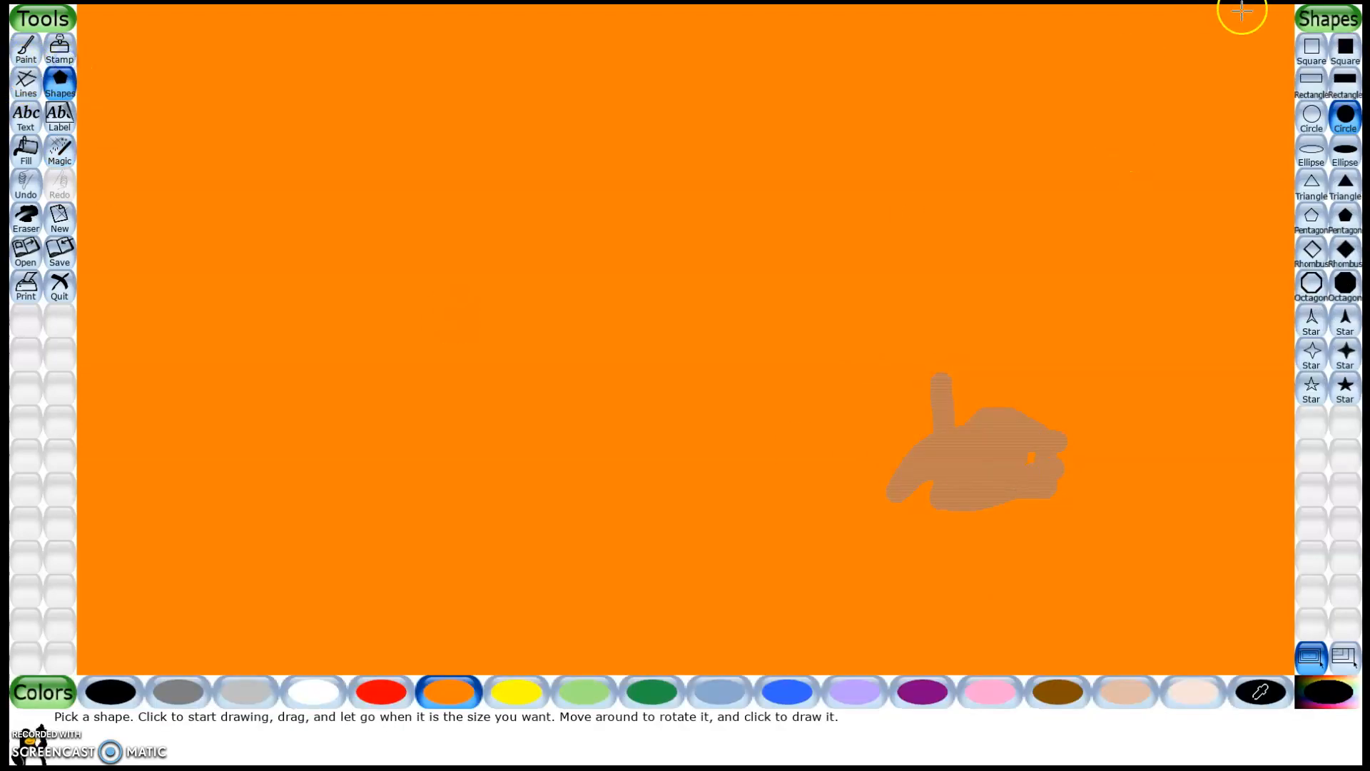
left_click(1313, 49)
left_click_drag(641, 166, 700, 211)
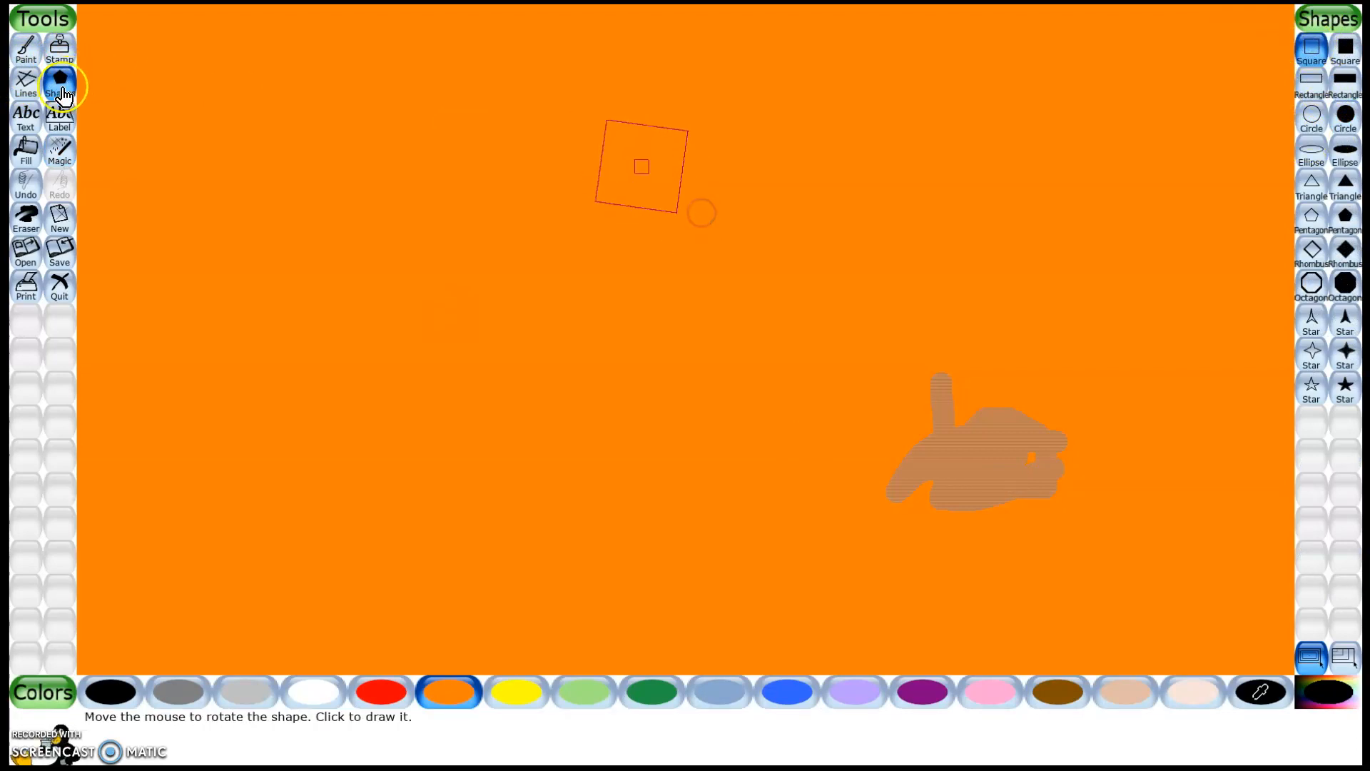
left_click(323, 164)
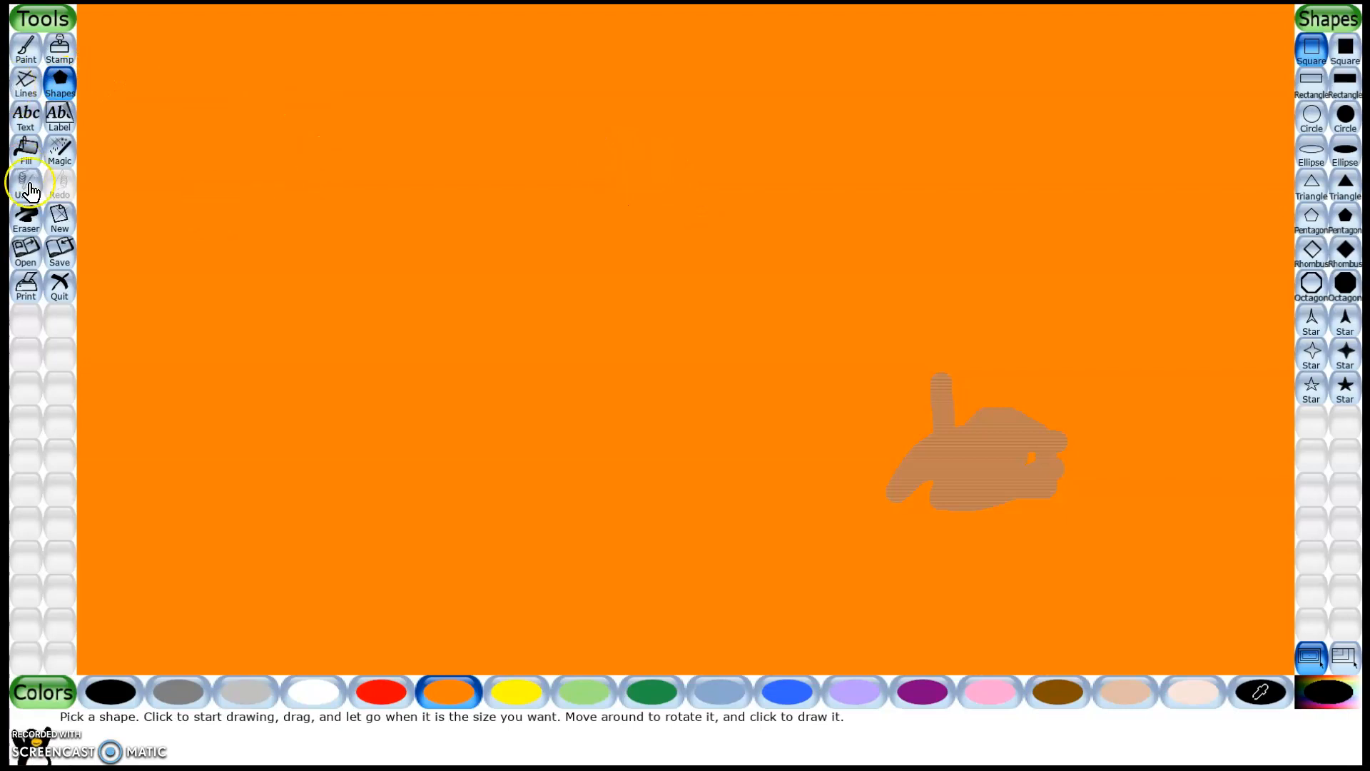
Apply several white Linear gradient fills across the orange canvas and around the TV effect patch.
left_click(307, 690)
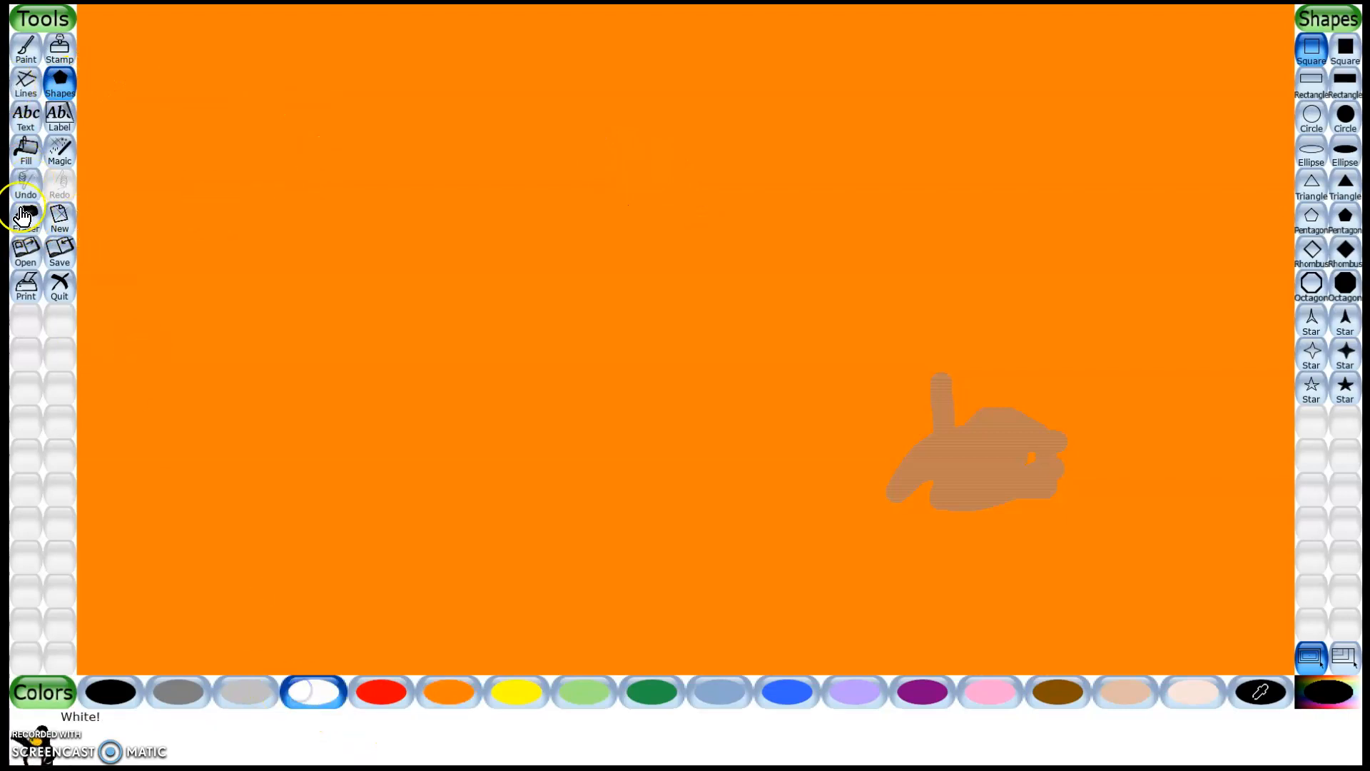
left_click(28, 151)
left_click(358, 212)
left_click_drag(629, 321, 651, 333)
left_click_drag(952, 443, 910, 424)
left_click(1024, 480)
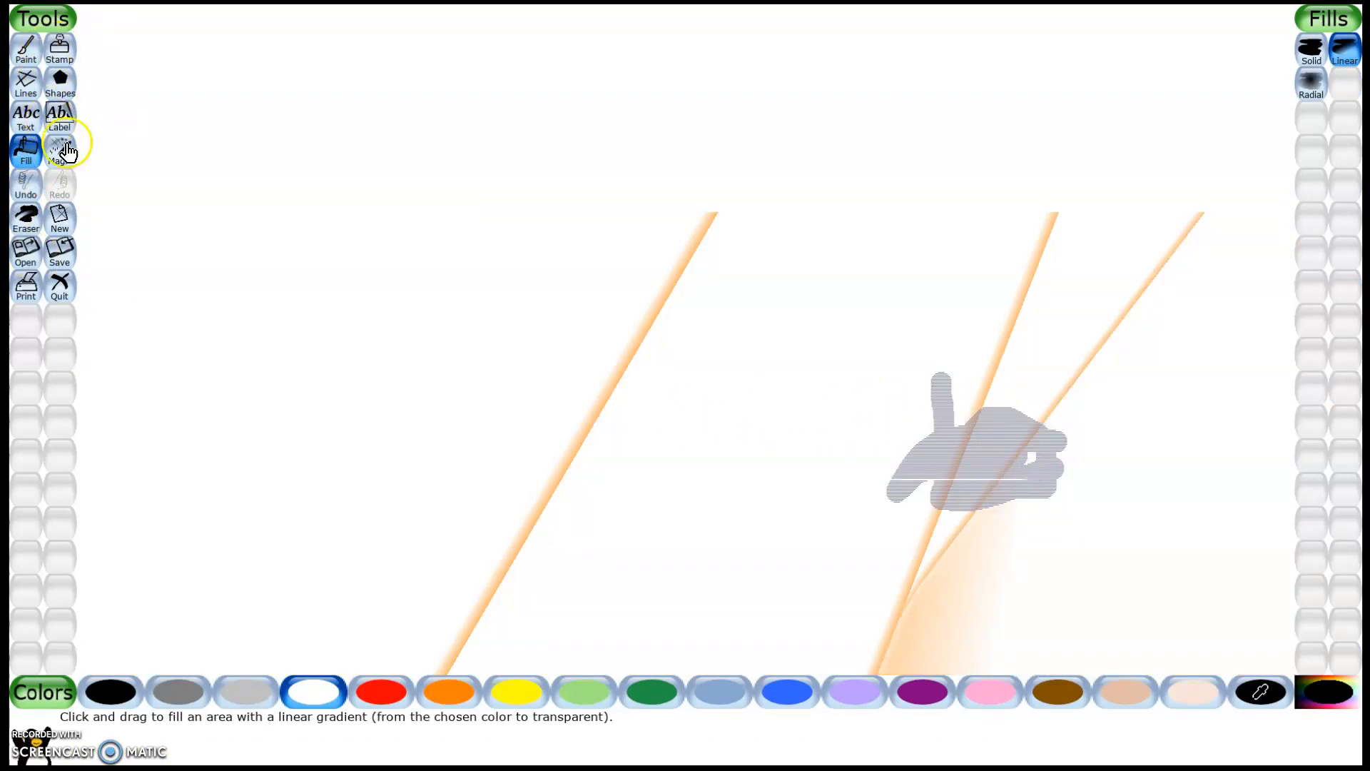
Find the UK post box in the stamp collections and place three of them in the canvas's upper-right area.
left_click(59, 49)
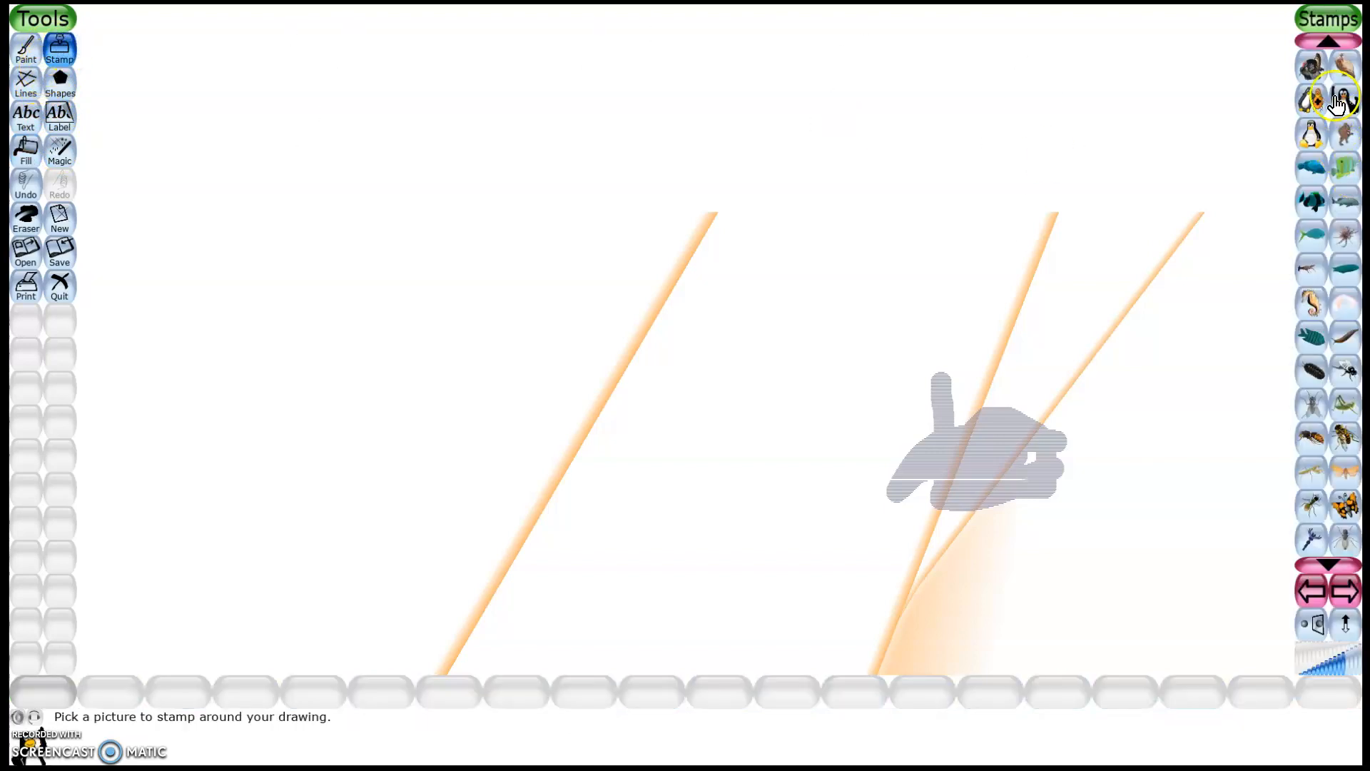
left_click(1345, 599)
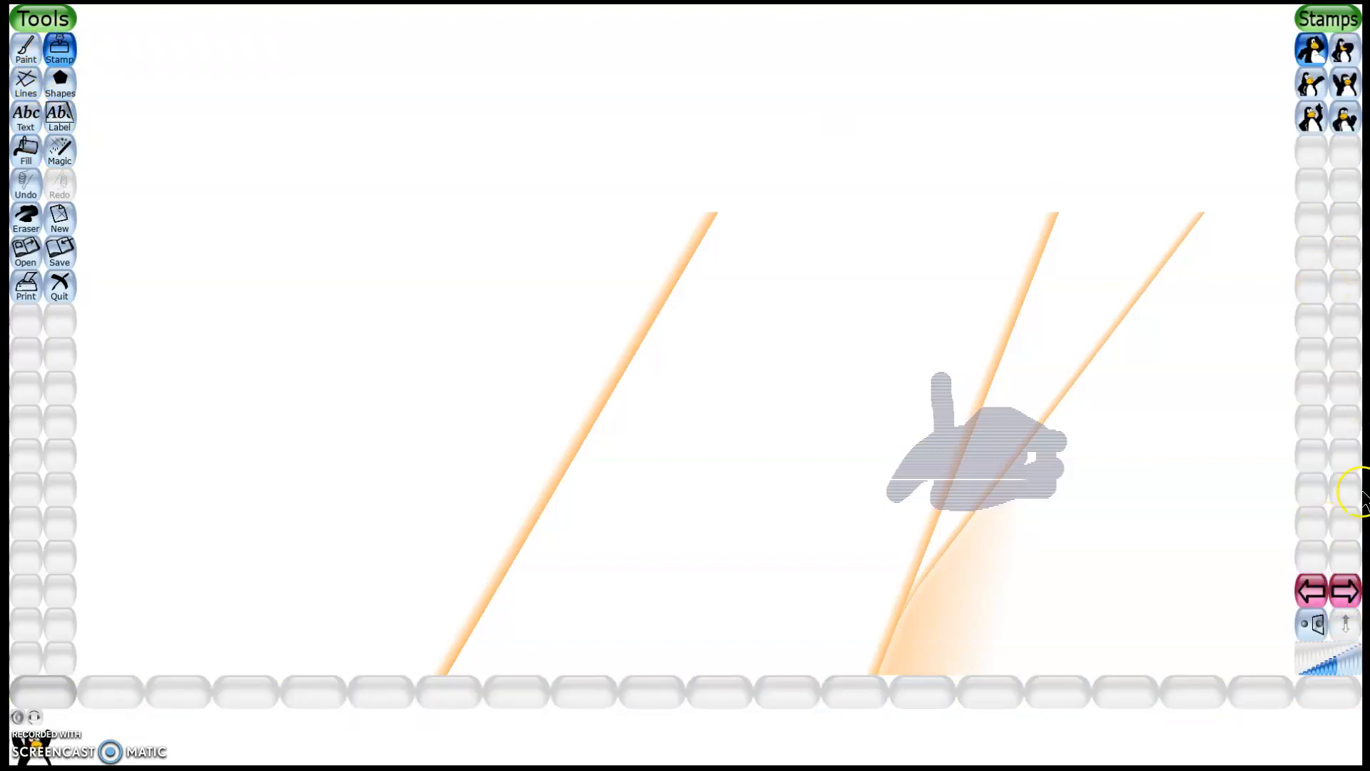
left_click(1354, 590)
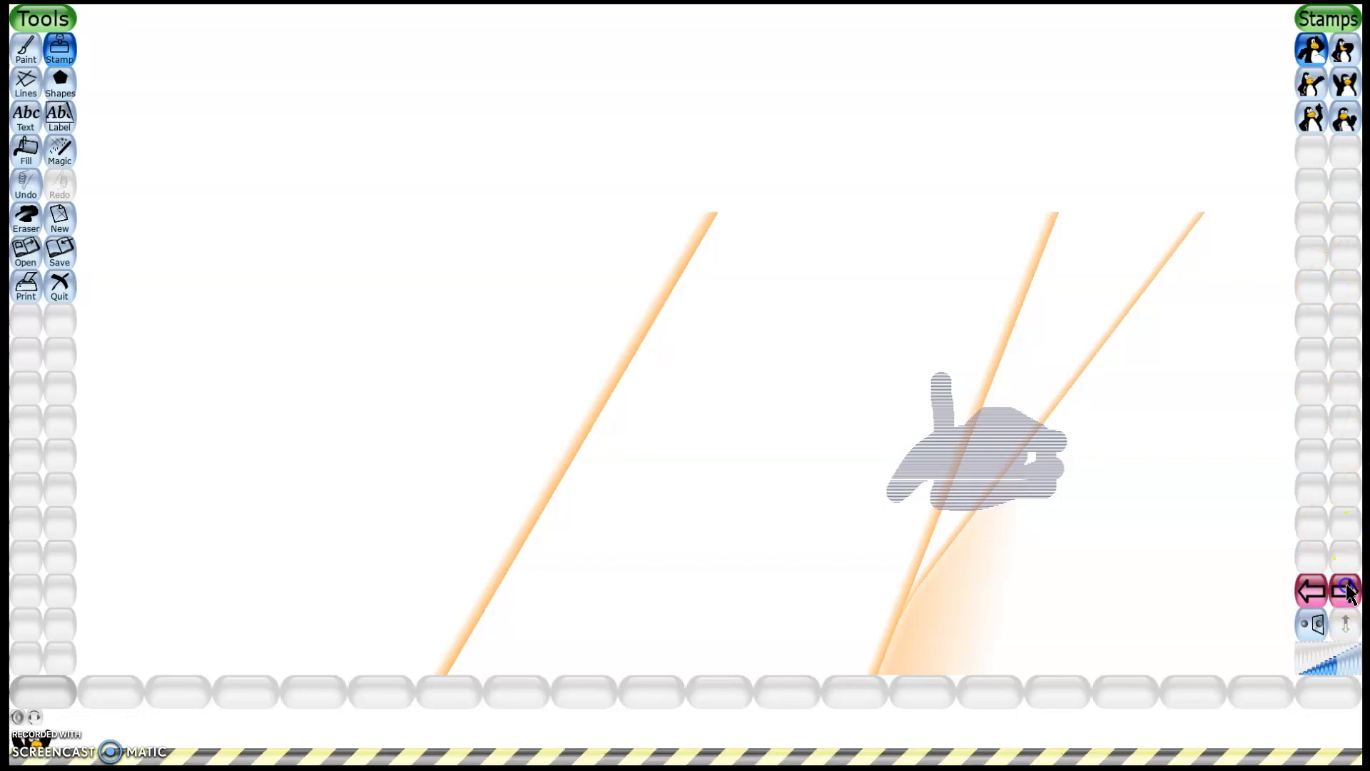
left_click(1328, 595)
left_click(1344, 626)
left_click(1311, 591)
left_click(1312, 591)
left_click(1312, 591)
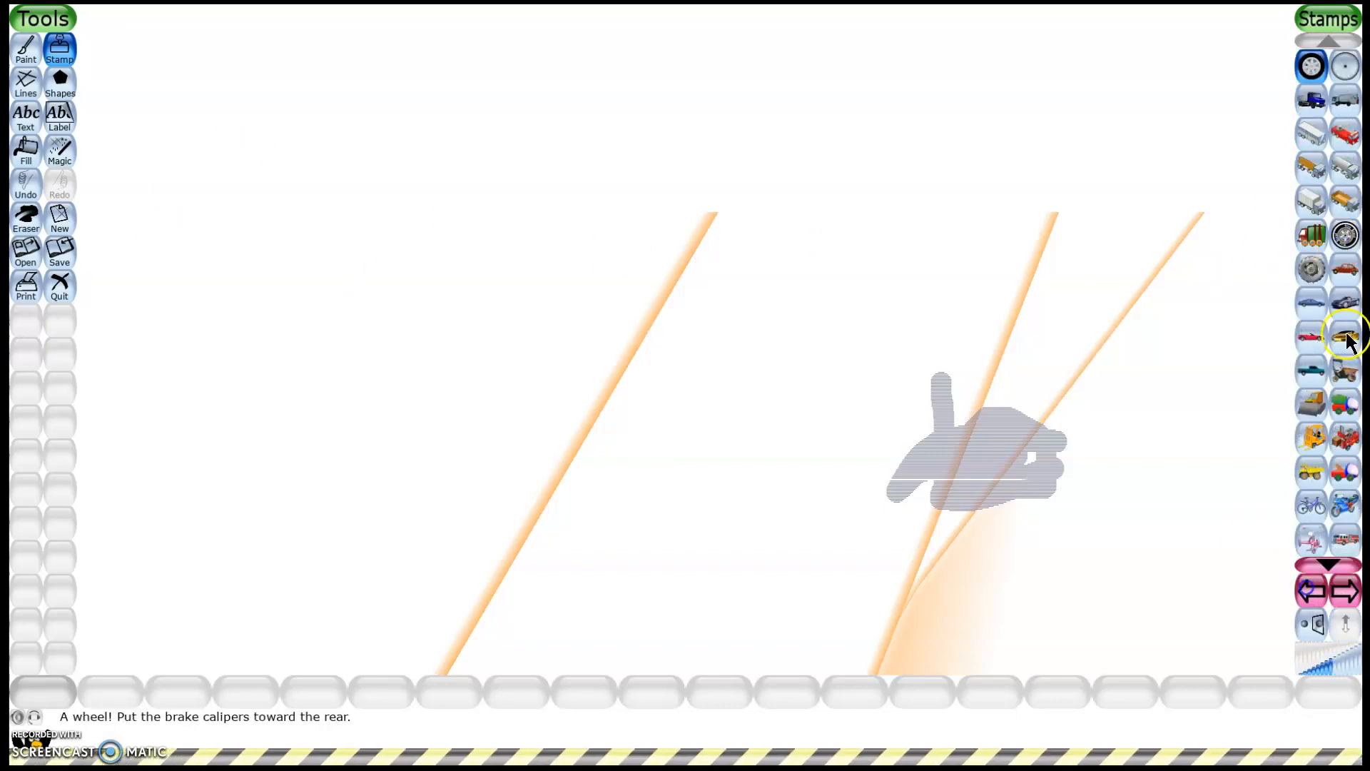
scroll(1327, 471, "down", 2)
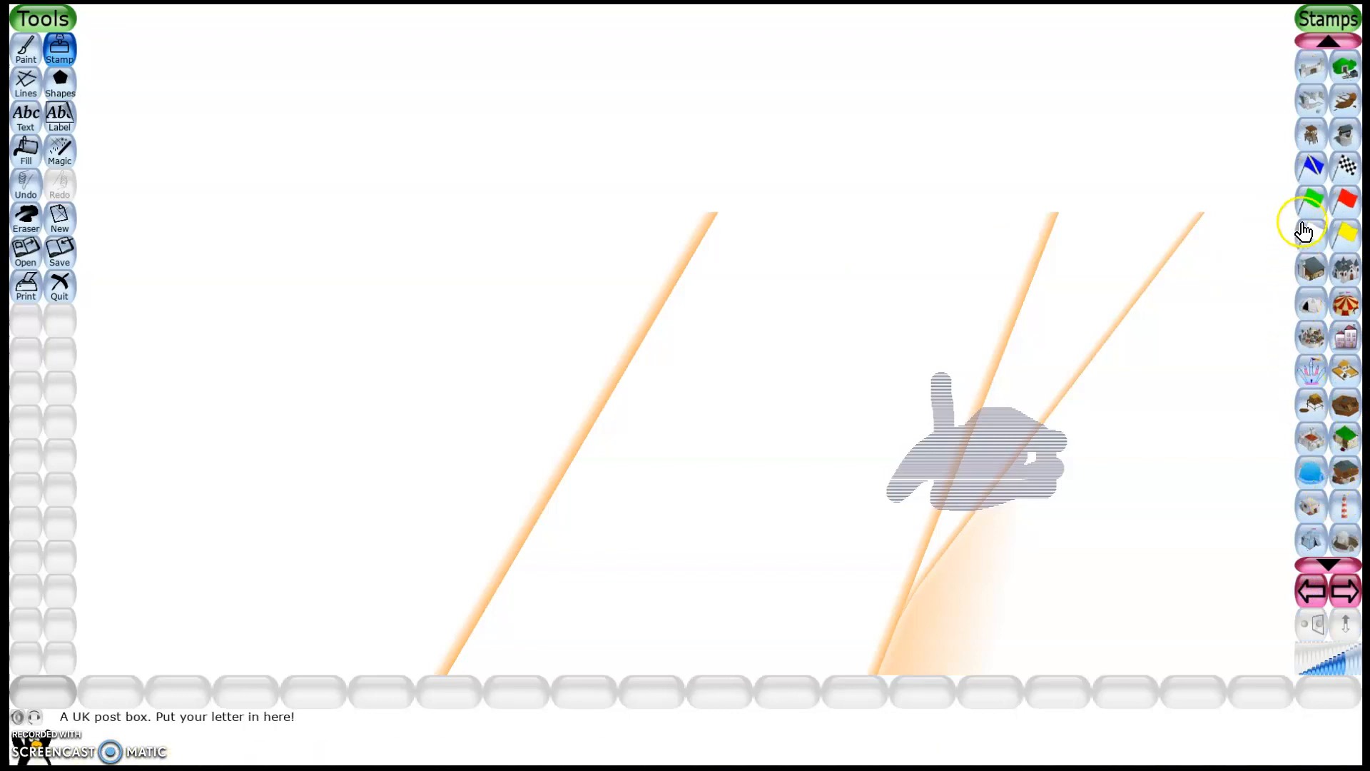
left_click(1312, 46)
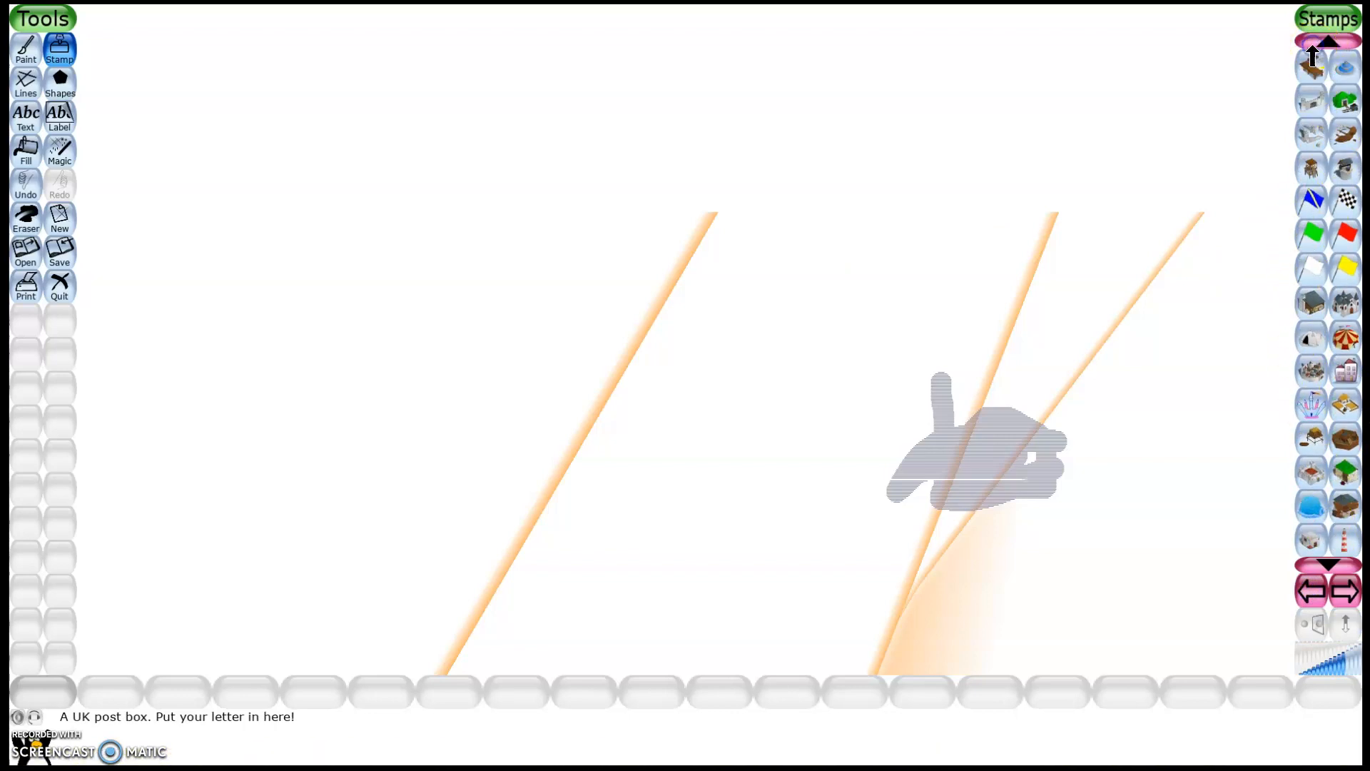
left_click(1313, 47)
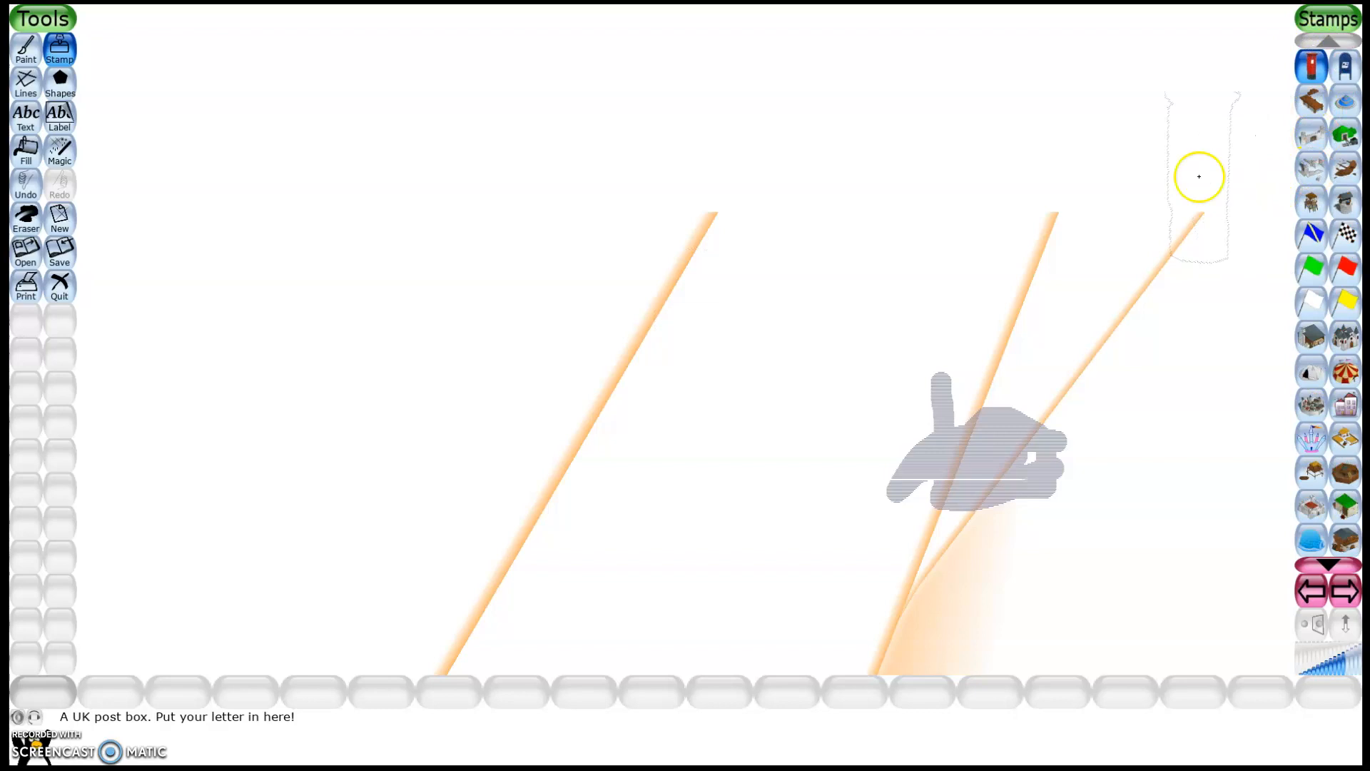
left_click(1067, 160)
left_click(1142, 164)
left_click(976, 146)
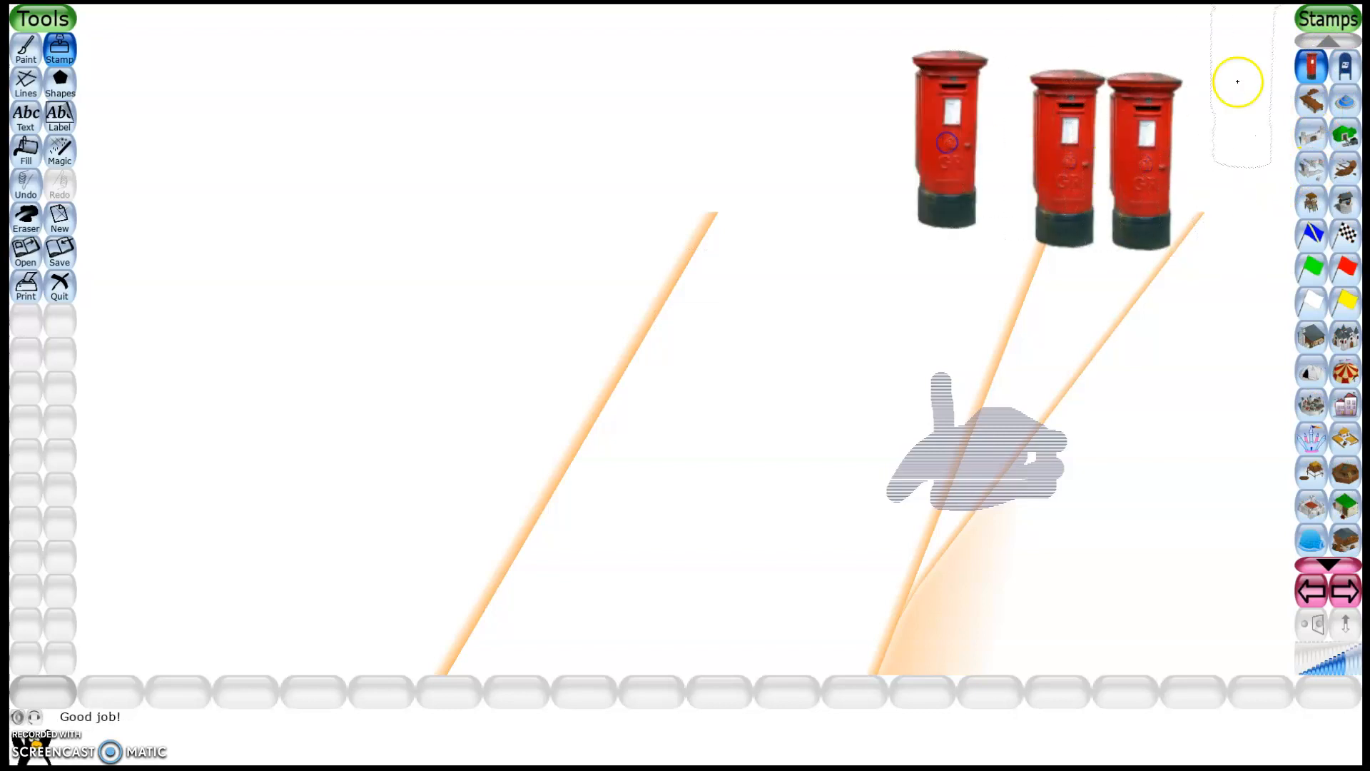
Place two fountain of youth stamps, one above the other, near the middle of the canvas.
left_click(1345, 98)
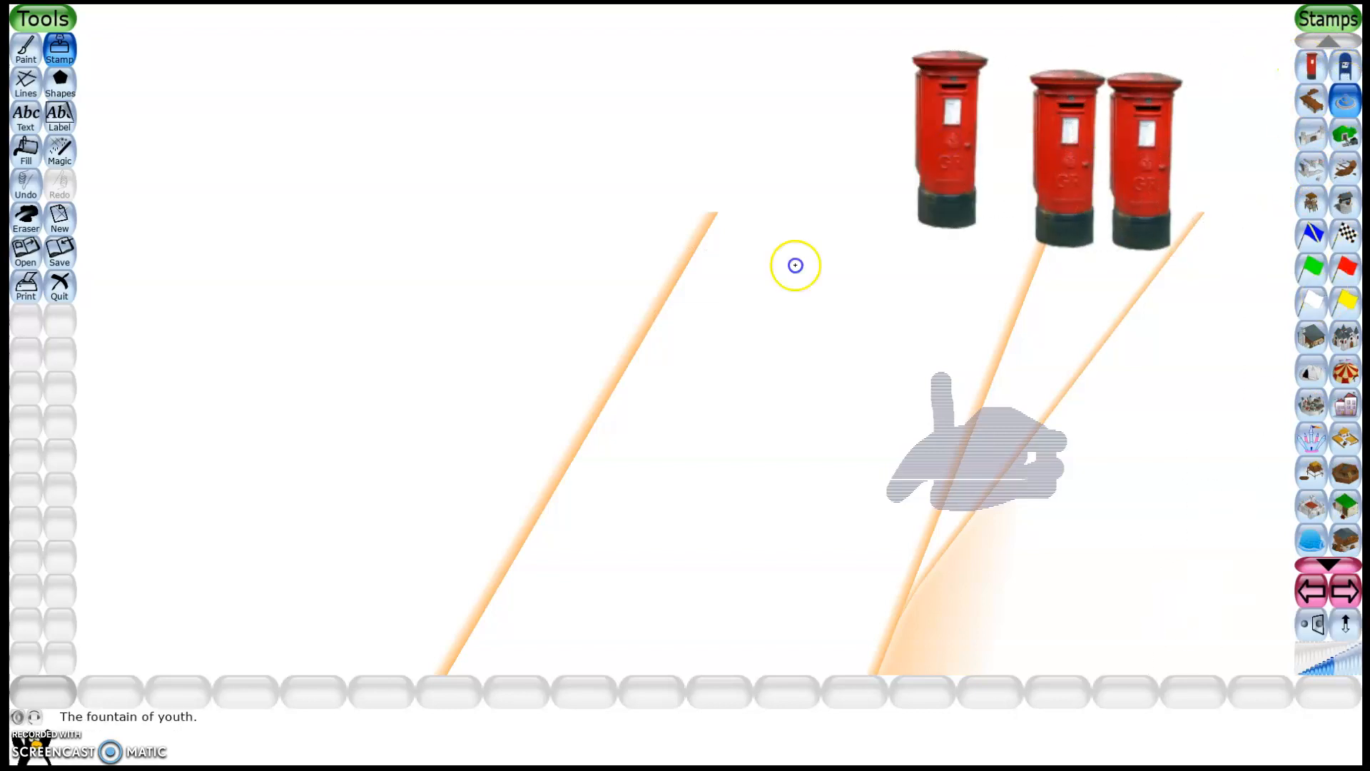
left_click(814, 286)
left_click(755, 432)
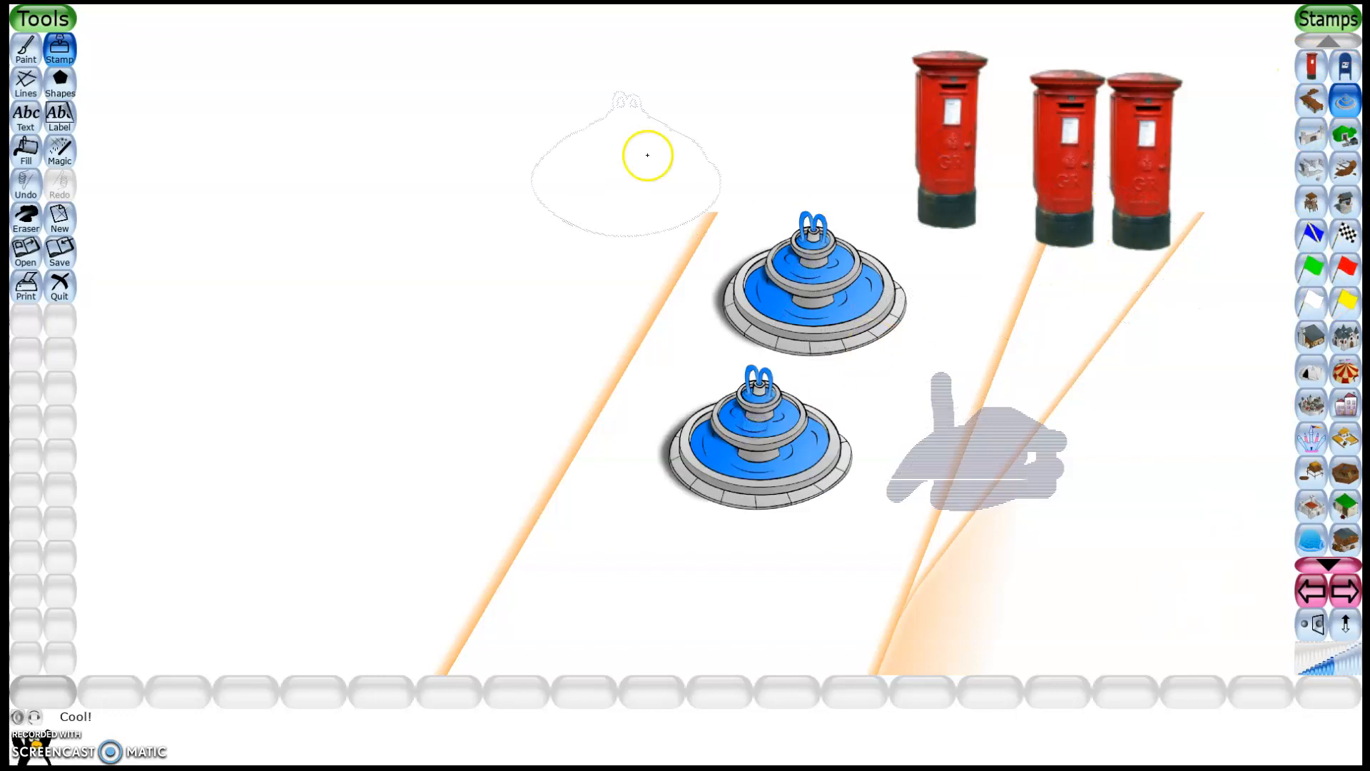
Start a new white drawing without saving the current picture.
left_click(59, 212)
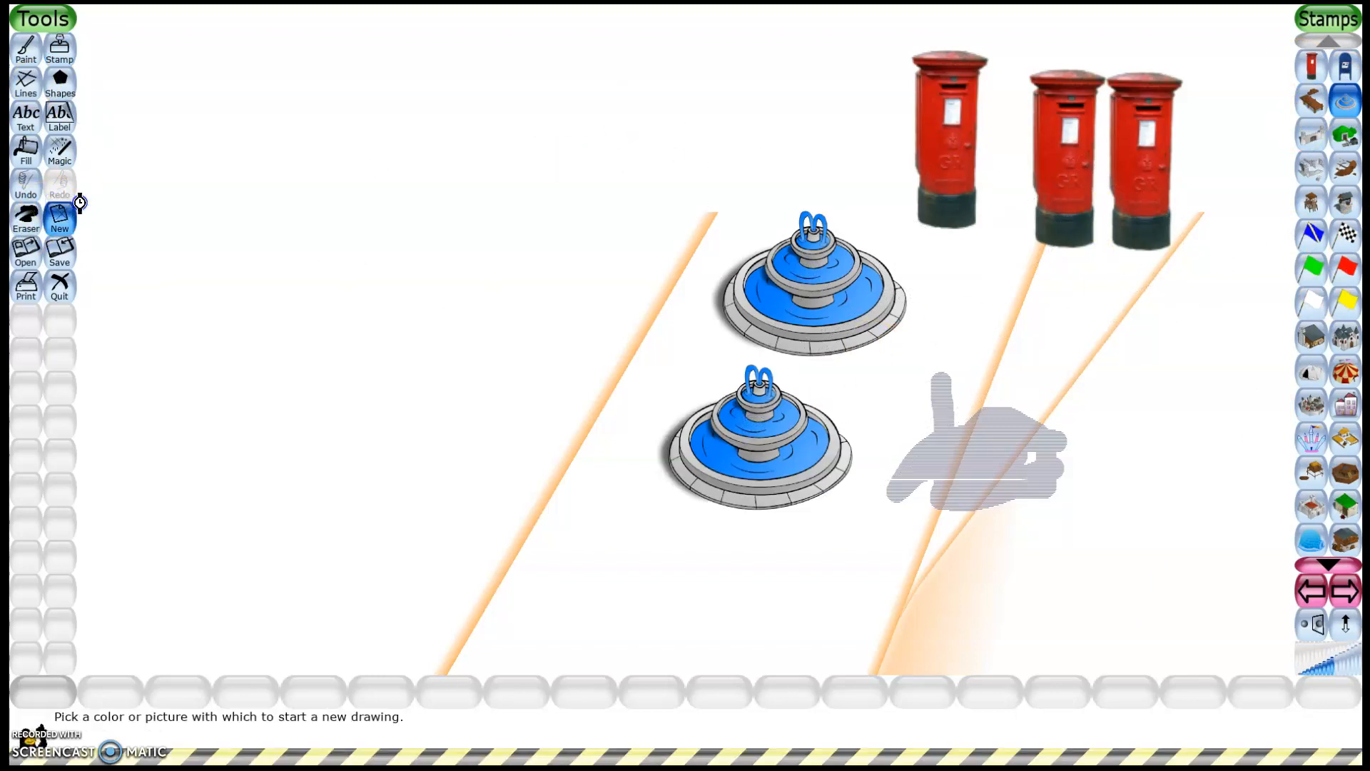
left_click(212, 142)
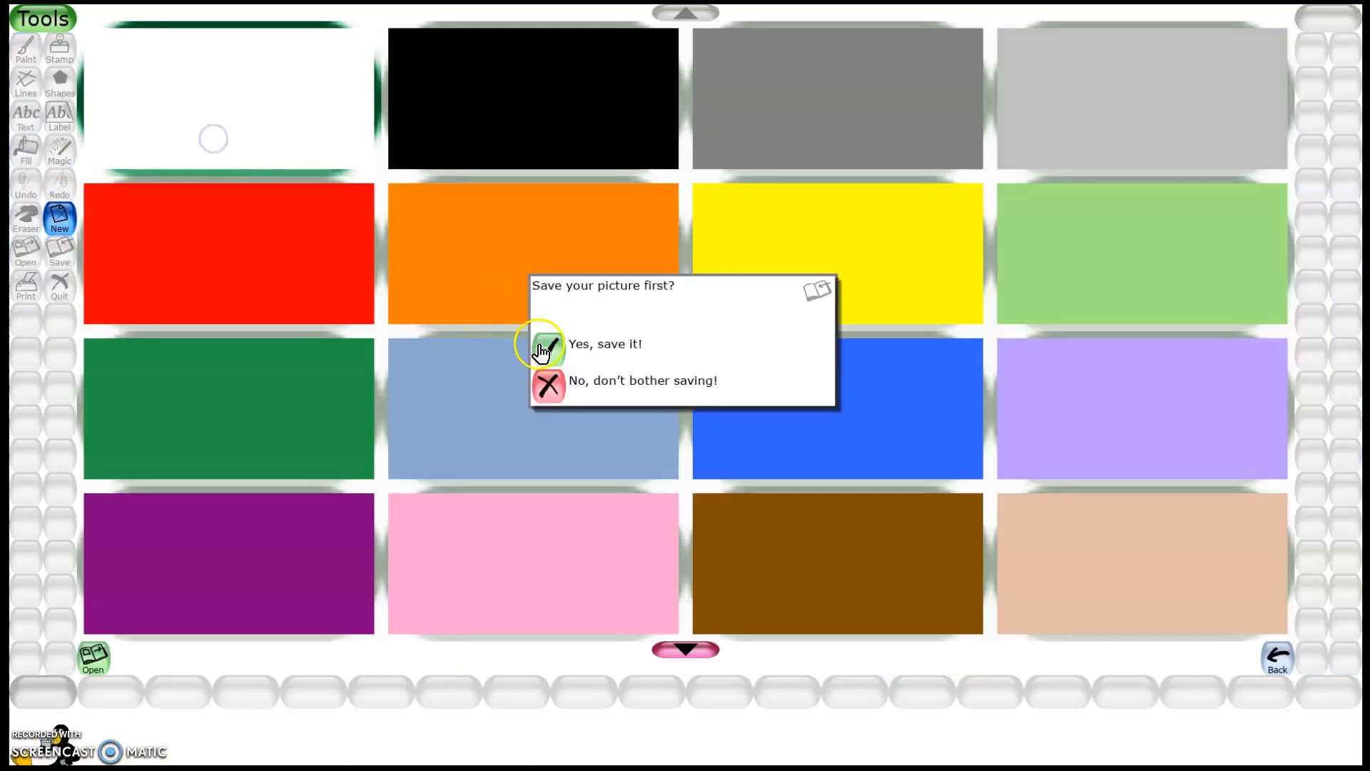
left_click(565, 380)
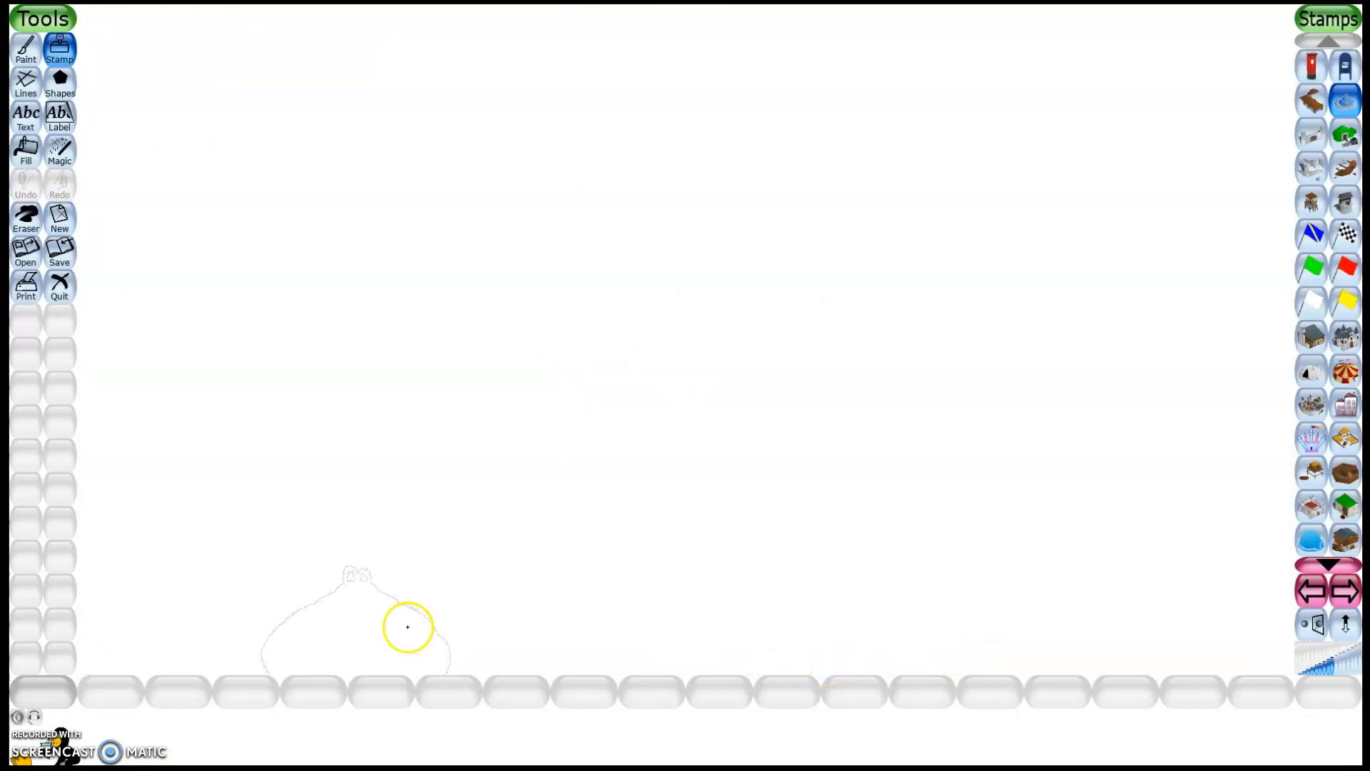
Draw a large tilted white square outline in the upper middle of the blank canvas.
left_click(60, 150)
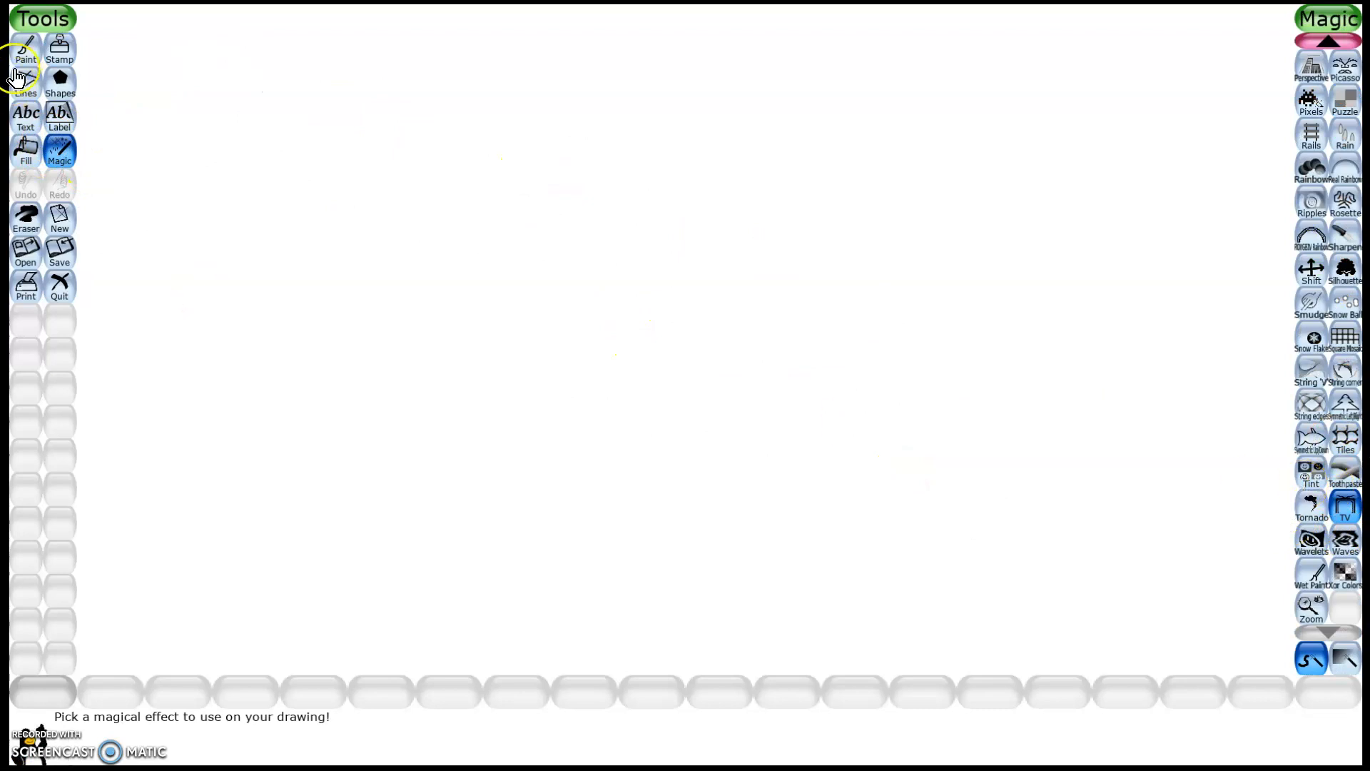
left_click(62, 77)
mouse_move(713, 111)
left_mouse_down()
mouse_move(795, 165)
mouse_move(838, 330)
mouse_move(820, 411)
left_mouse_up()
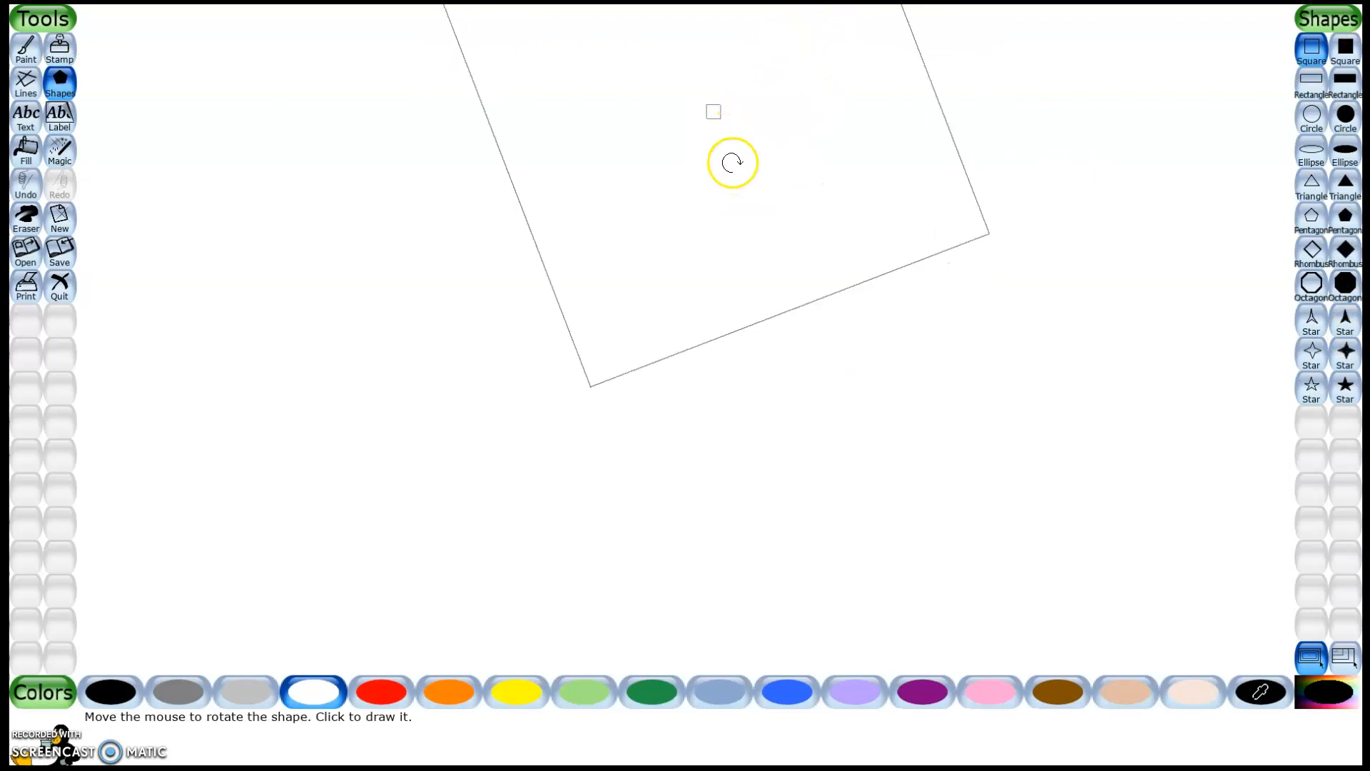
left_click(732, 163)
Draw a small, slightly tilted red square outline in the upper-left part of the canvas.
left_click_drag(489, 272, 511, 315)
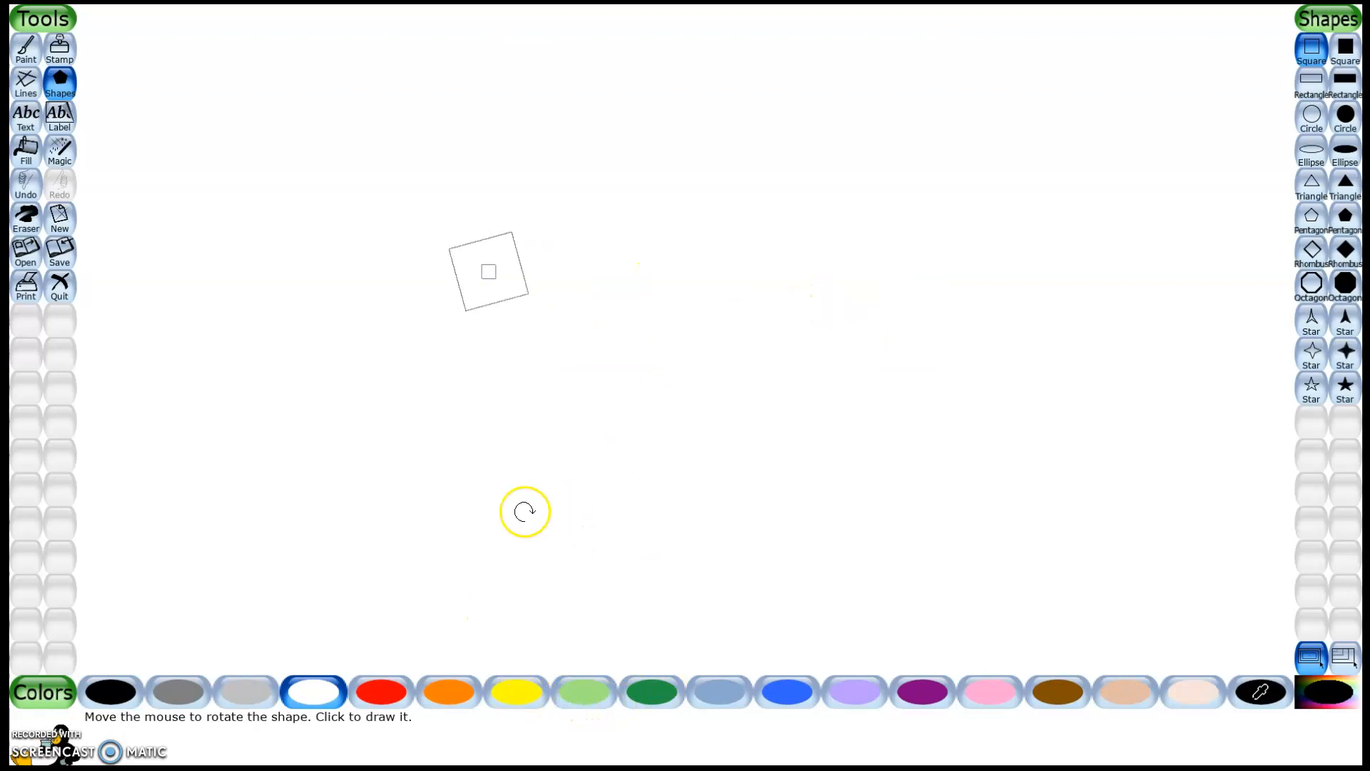
left_click(395, 702)
left_click(516, 541)
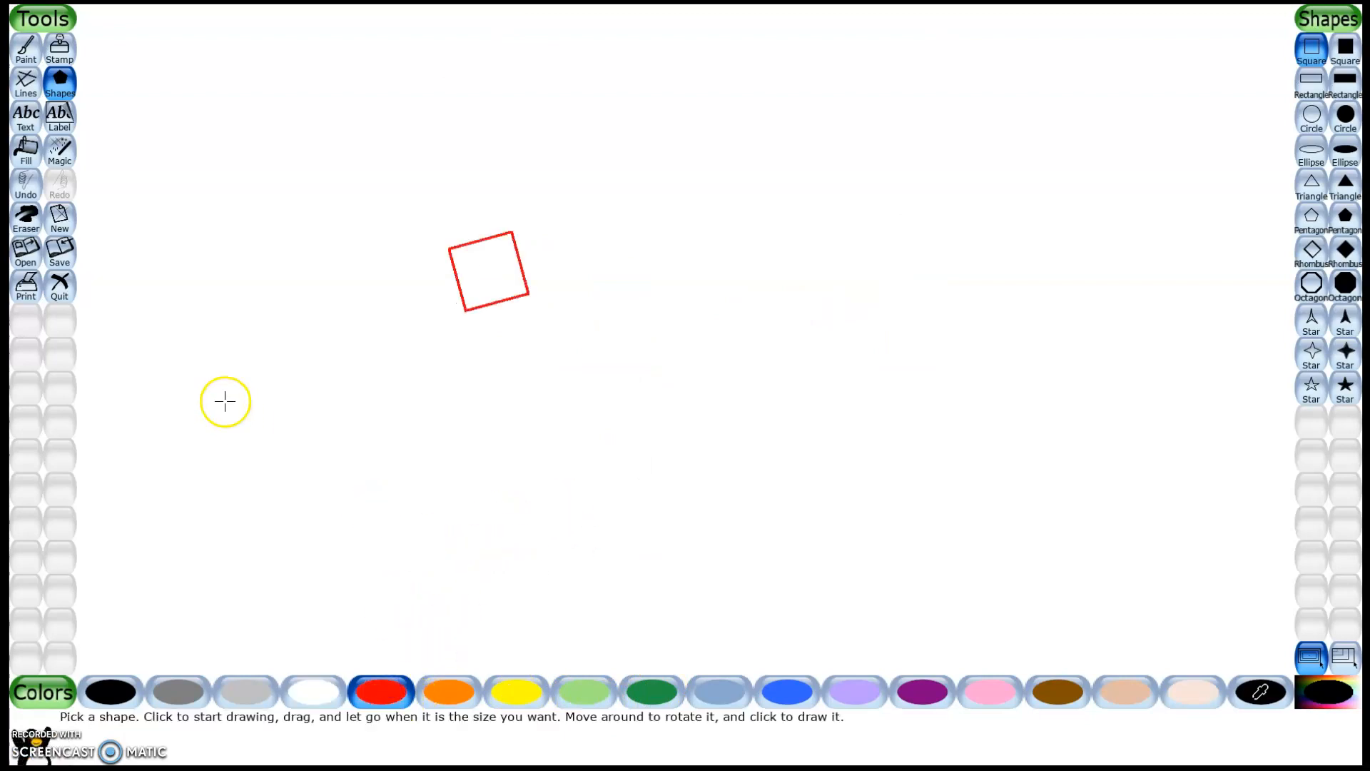
Draw a black upright square outline near the canvas centre, below the red square.
left_click_drag(660, 397, 711, 468)
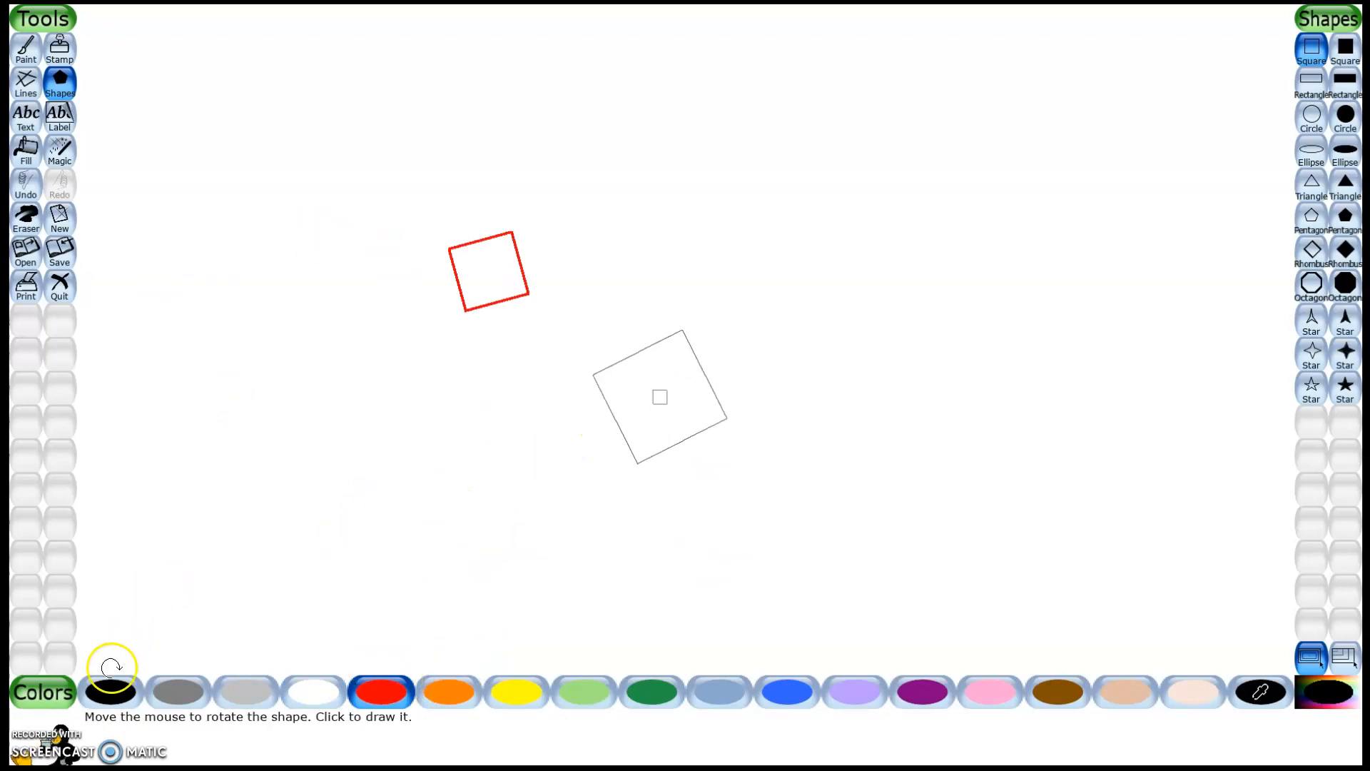
left_click(119, 708)
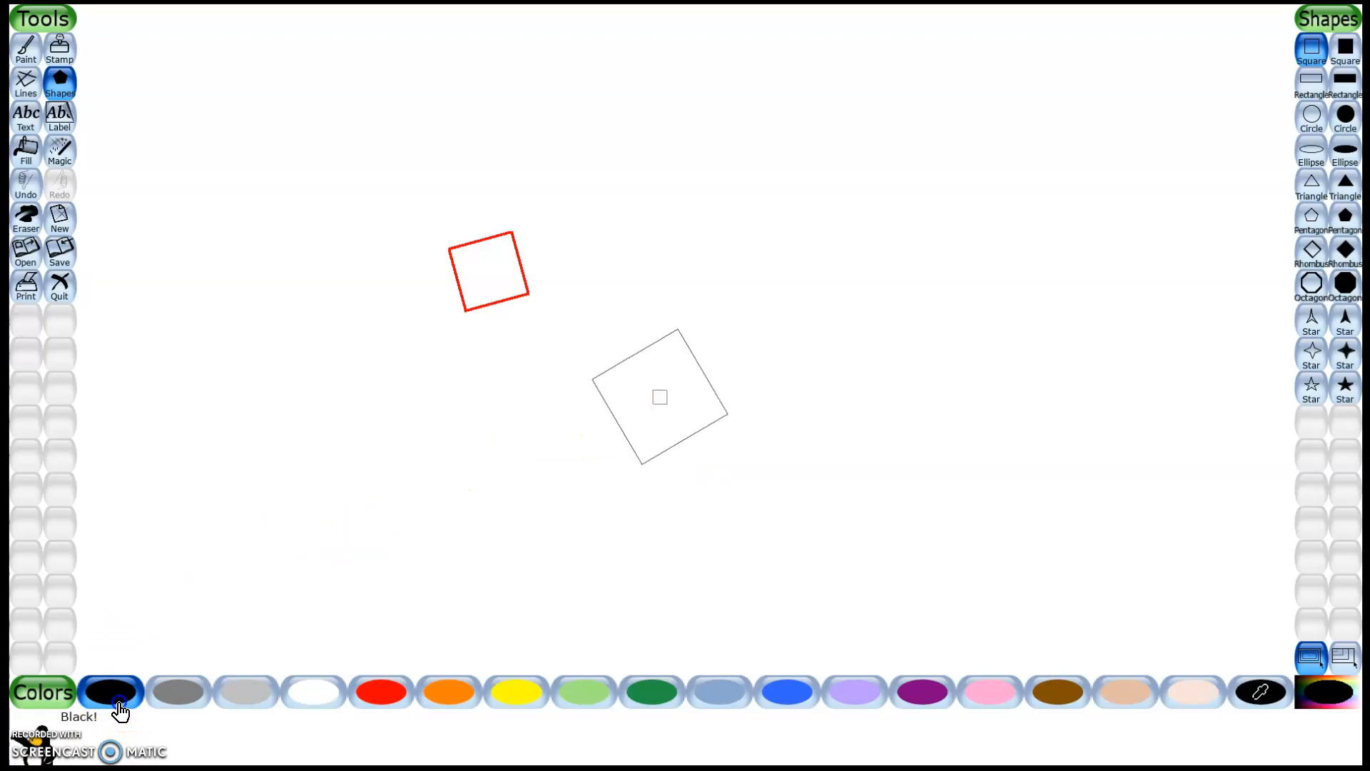
left_click(254, 391)
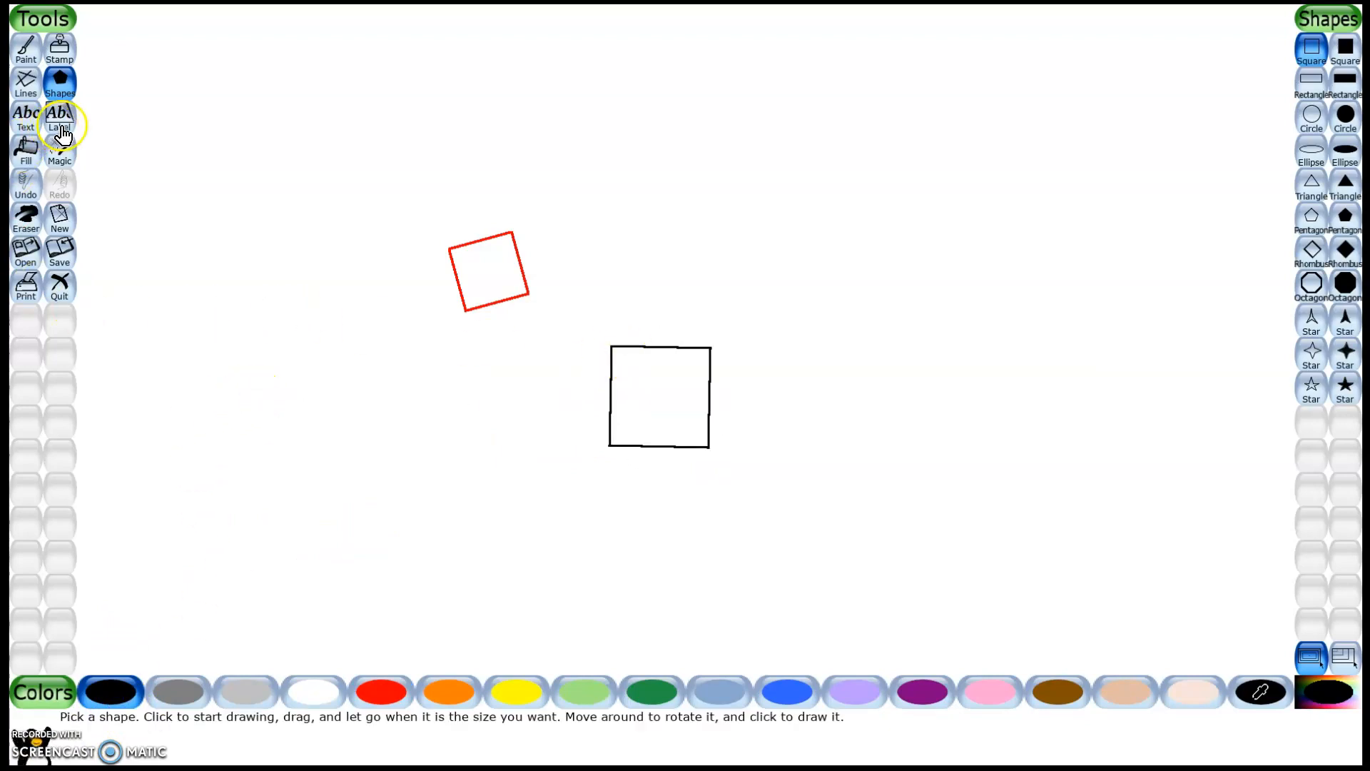
Apply the TV Magic effect over the black square and the area around it.
left_click(53, 164)
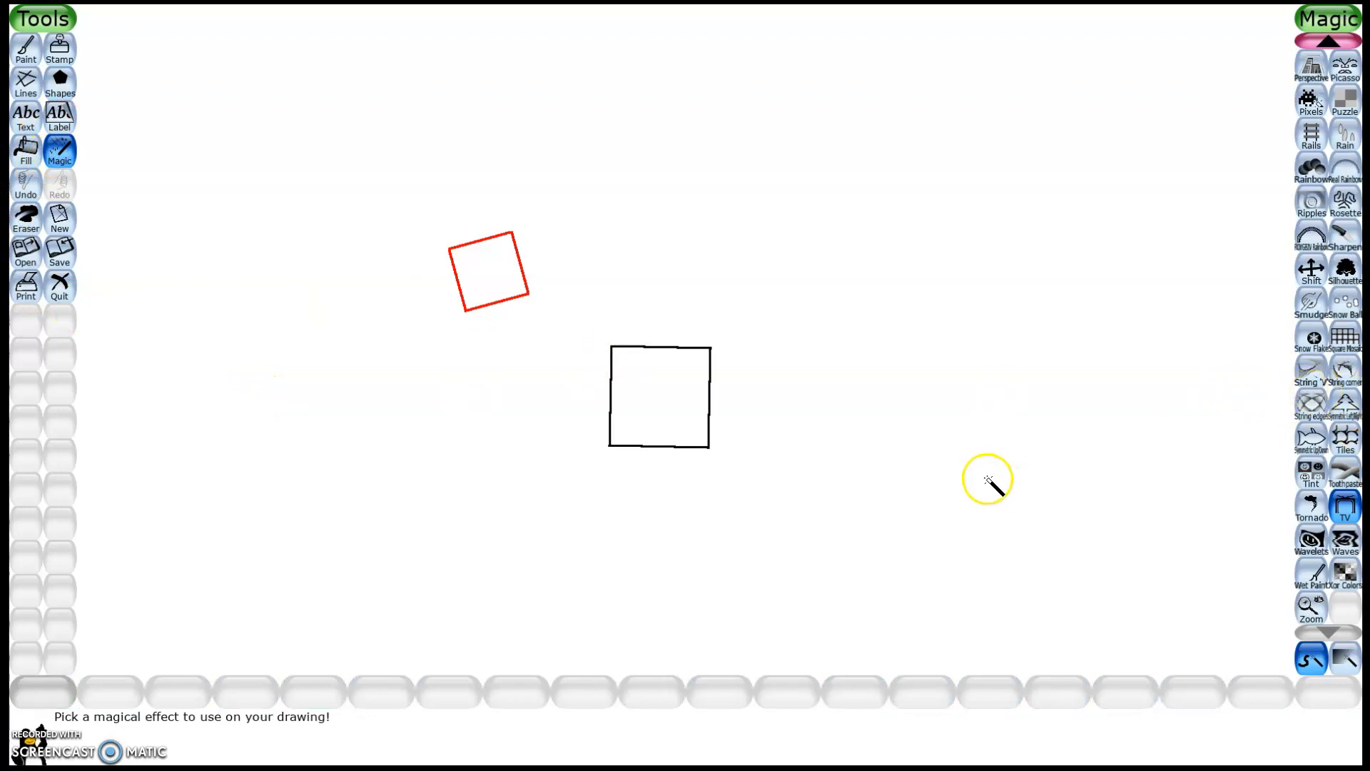
left_click(632, 399)
mouse_move(667, 390)
left_mouse_down()
mouse_move(642, 372)
mouse_move(623, 398)
mouse_move(712, 392)
mouse_move(687, 405)
mouse_move(715, 347)
mouse_move(649, 385)
mouse_move(740, 345)
mouse_move(718, 425)
mouse_move(824, 460)
left_mouse_up()
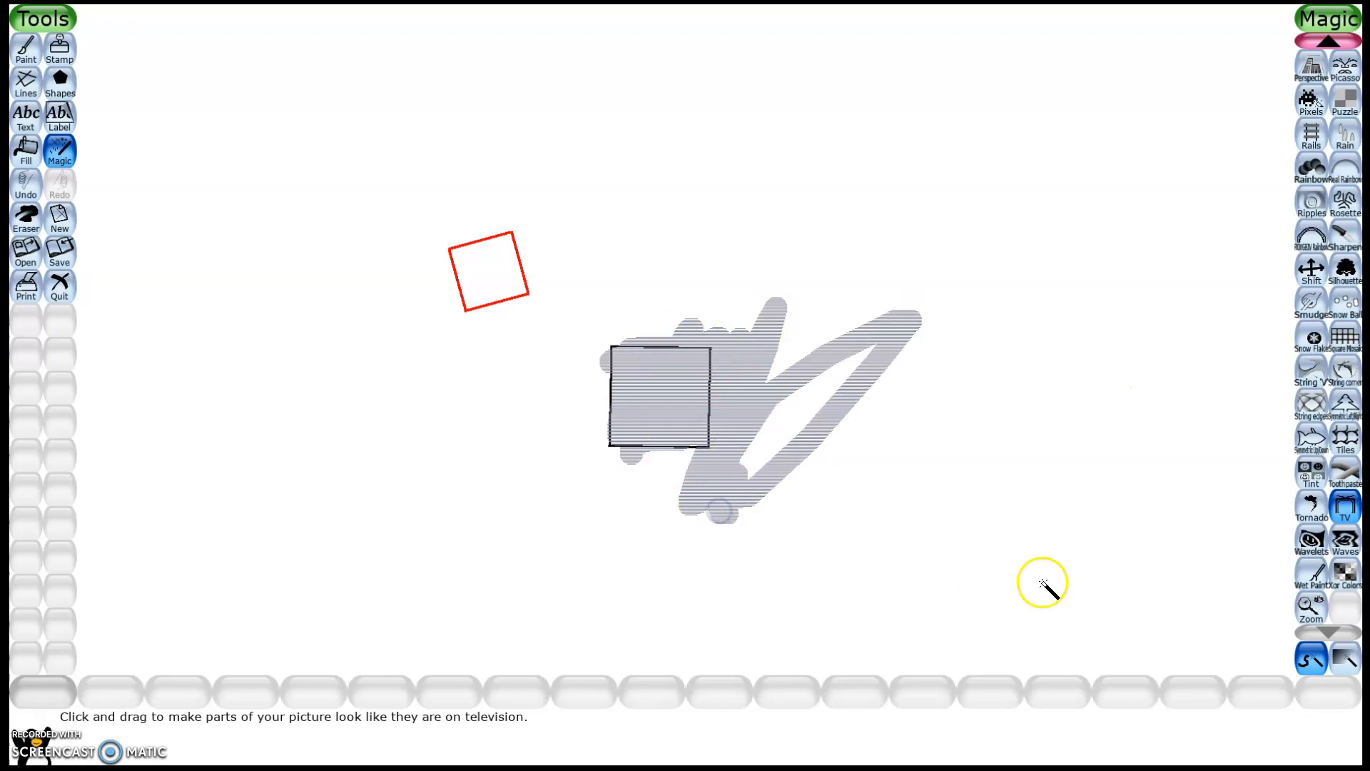
Draw several black curving lines across the canvas with the up/down symmetric Magic effect.
left_click(1311, 439)
mouse_move(1142, 362)
left_mouse_down()
mouse_move(1046, 490)
mouse_move(807, 499)
mouse_move(699, 582)
mouse_move(534, 555)
mouse_move(261, 546)
mouse_move(258, 449)
left_mouse_up()
mouse_move(396, 443)
left_mouse_down()
mouse_move(426, 380)
mouse_move(410, 359)
mouse_move(359, 381)
mouse_move(276, 374)
mouse_move(211, 449)
mouse_move(250, 539)
mouse_move(354, 548)
mouse_move(429, 577)
mouse_move(523, 536)
mouse_move(654, 415)
mouse_move(855, 452)
mouse_move(916, 383)
mouse_move(887, 311)
mouse_move(837, 379)
mouse_move(632, 356)
mouse_move(558, 434)
mouse_move(727, 399)
mouse_move(728, 315)
mouse_move(629, 371)
mouse_move(712, 422)
mouse_move(757, 403)
left_mouse_up()
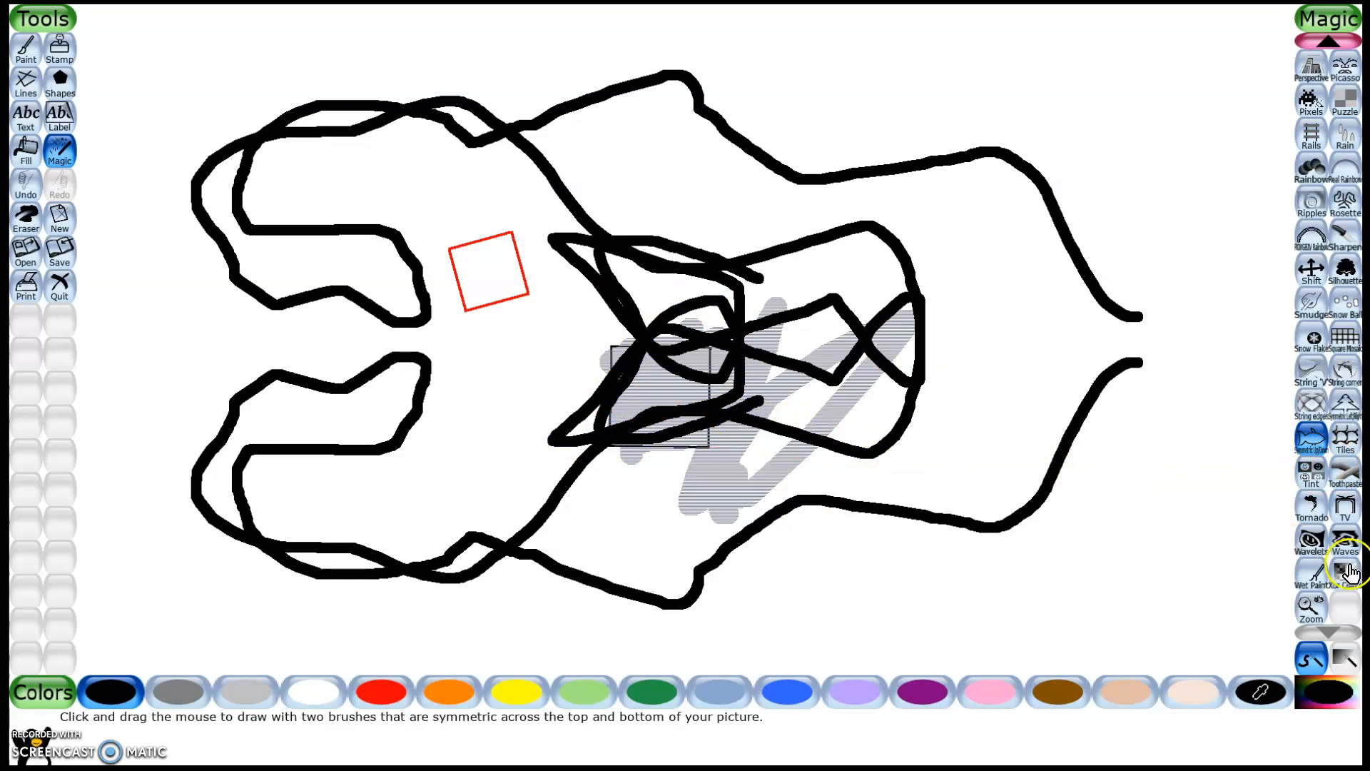
scroll(1335, 564, "up", 1)
mouse_move(1057, 333)
left_mouse_down()
mouse_move(760, 282)
mouse_move(528, 42)
left_mouse_up()
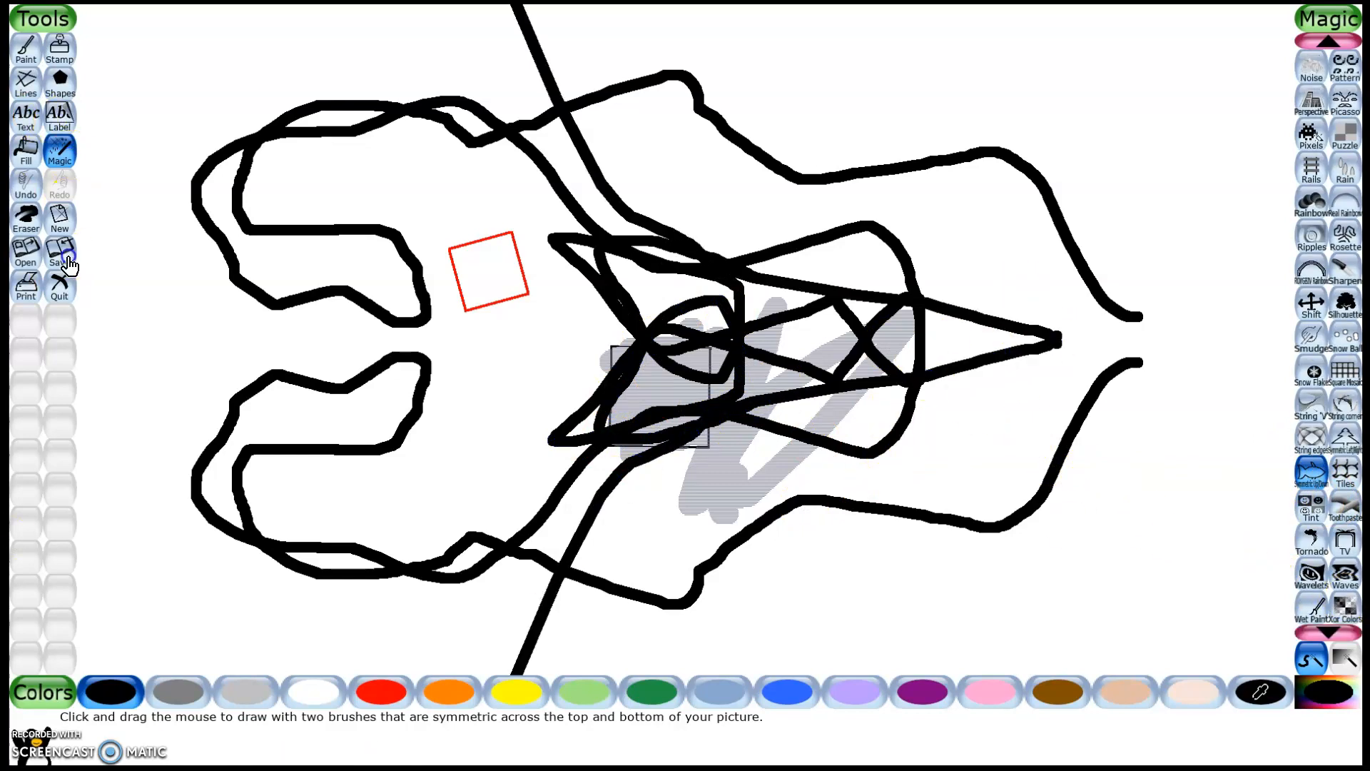
Undo the symmetric lines, the TV effect and the squares until the canvas is blank.
left_click(18, 192)
left_click(18, 192)
left_click(19, 192)
Draw a black fish-like outline mirrored top to bottom, with a pointed right end and two rounded lobes at the left.
mouse_move(293, 273)
left_mouse_down()
mouse_move(332, 307)
mouse_move(395, 302)
mouse_move(438, 209)
mouse_move(529, 173)
mouse_move(638, 187)
mouse_move(783, 284)
left_mouse_up()
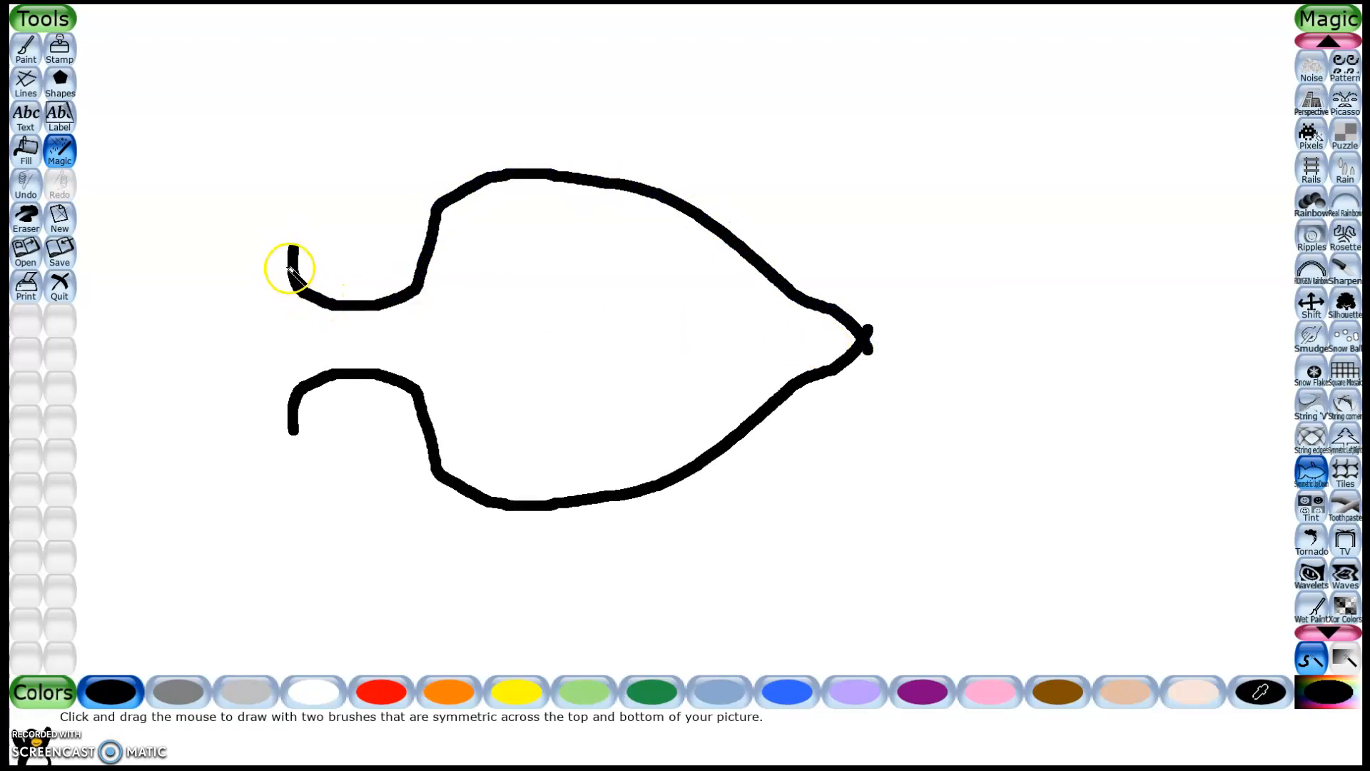
left_click_drag(291, 260, 300, 216)
left_click_drag(230, 161, 193, 232)
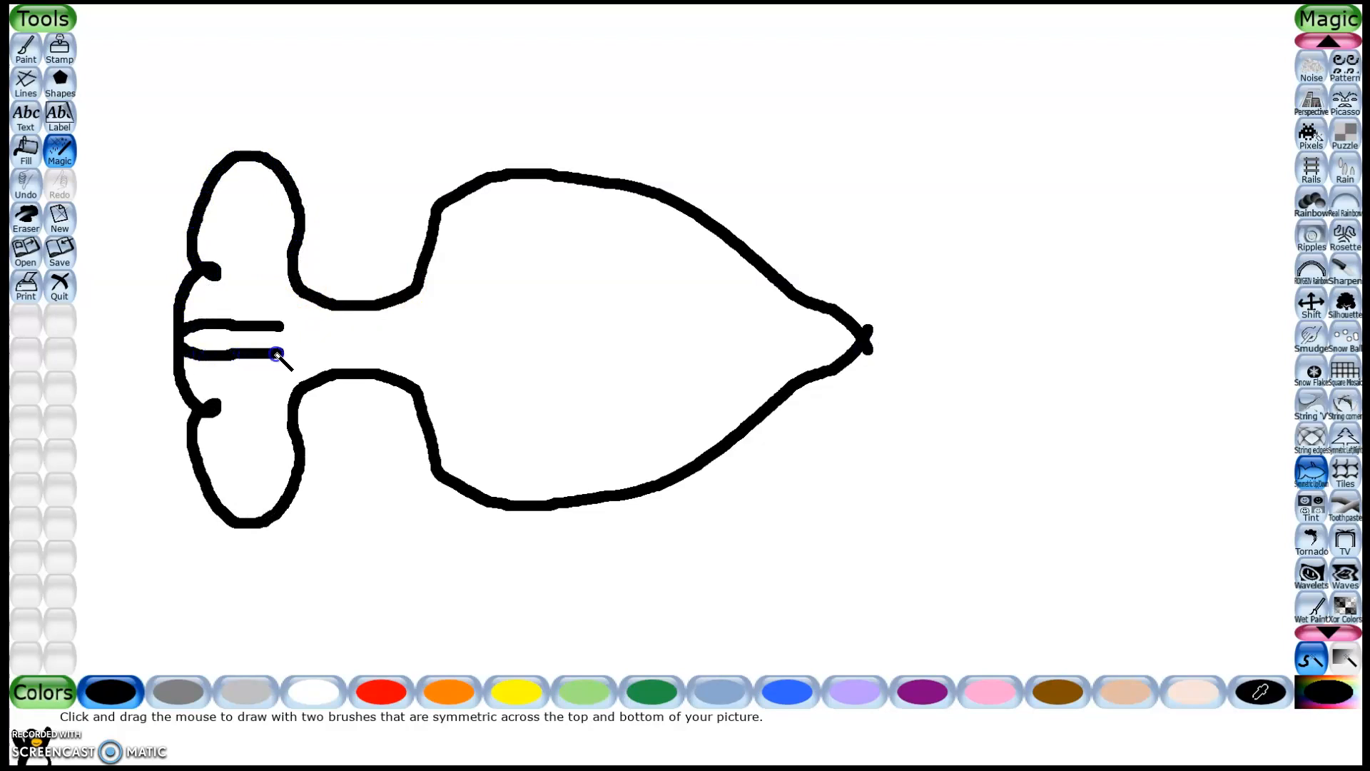
Add a mirrored inner outline running to the pointed end, with a small divided oval in its middle.
mouse_move(314, 349)
left_mouse_down()
mouse_move(448, 353)
mouse_move(493, 367)
mouse_move(552, 416)
mouse_move(680, 382)
left_mouse_up()
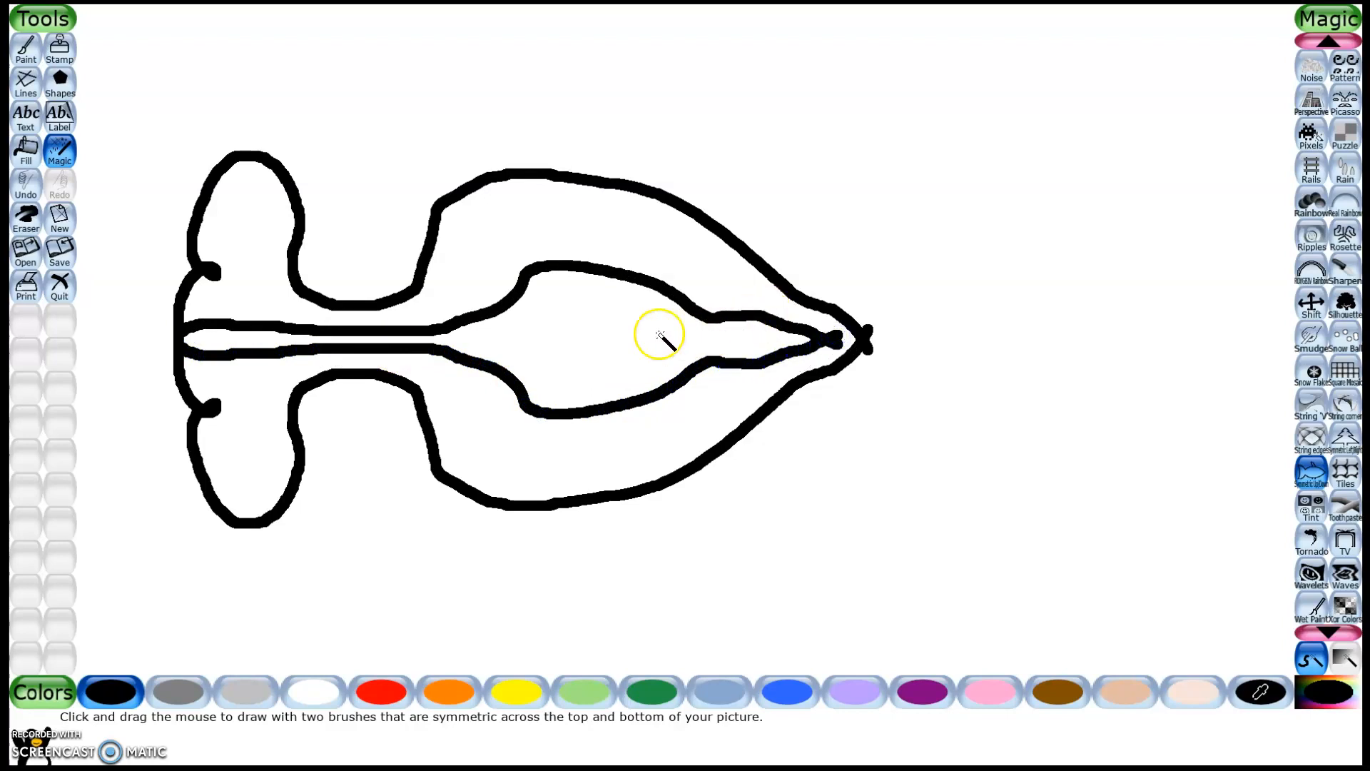
mouse_move(544, 315)
left_mouse_down()
mouse_move(578, 368)
mouse_move(634, 353)
left_mouse_up()
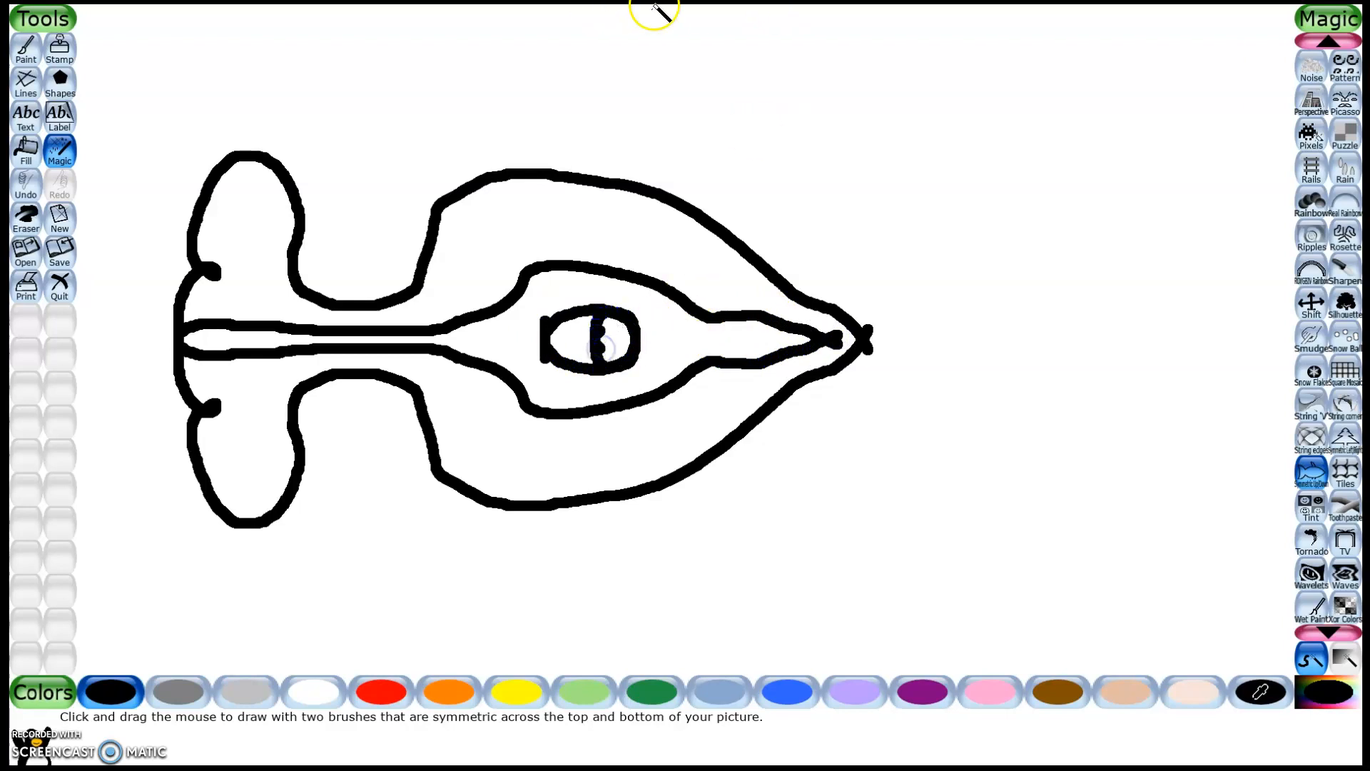
scroll(1313, 314, "down", 1)
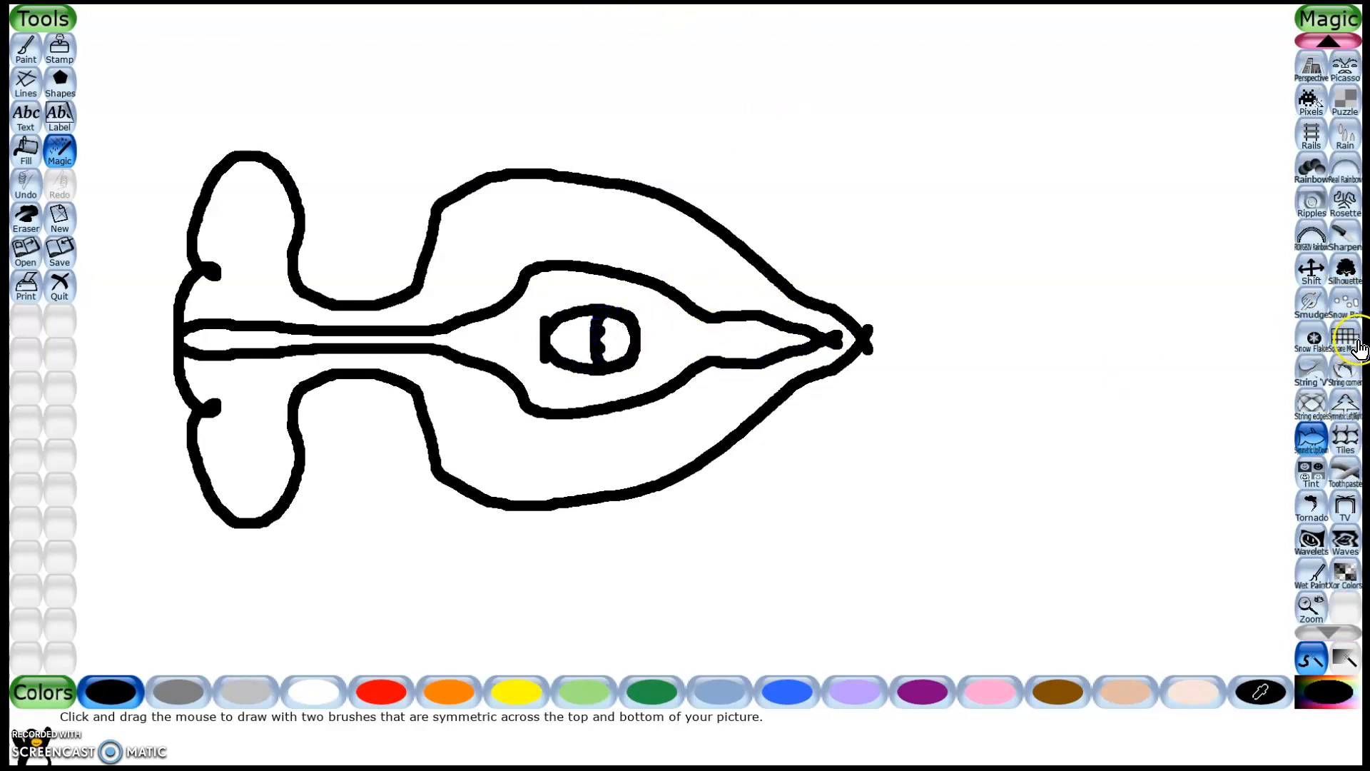